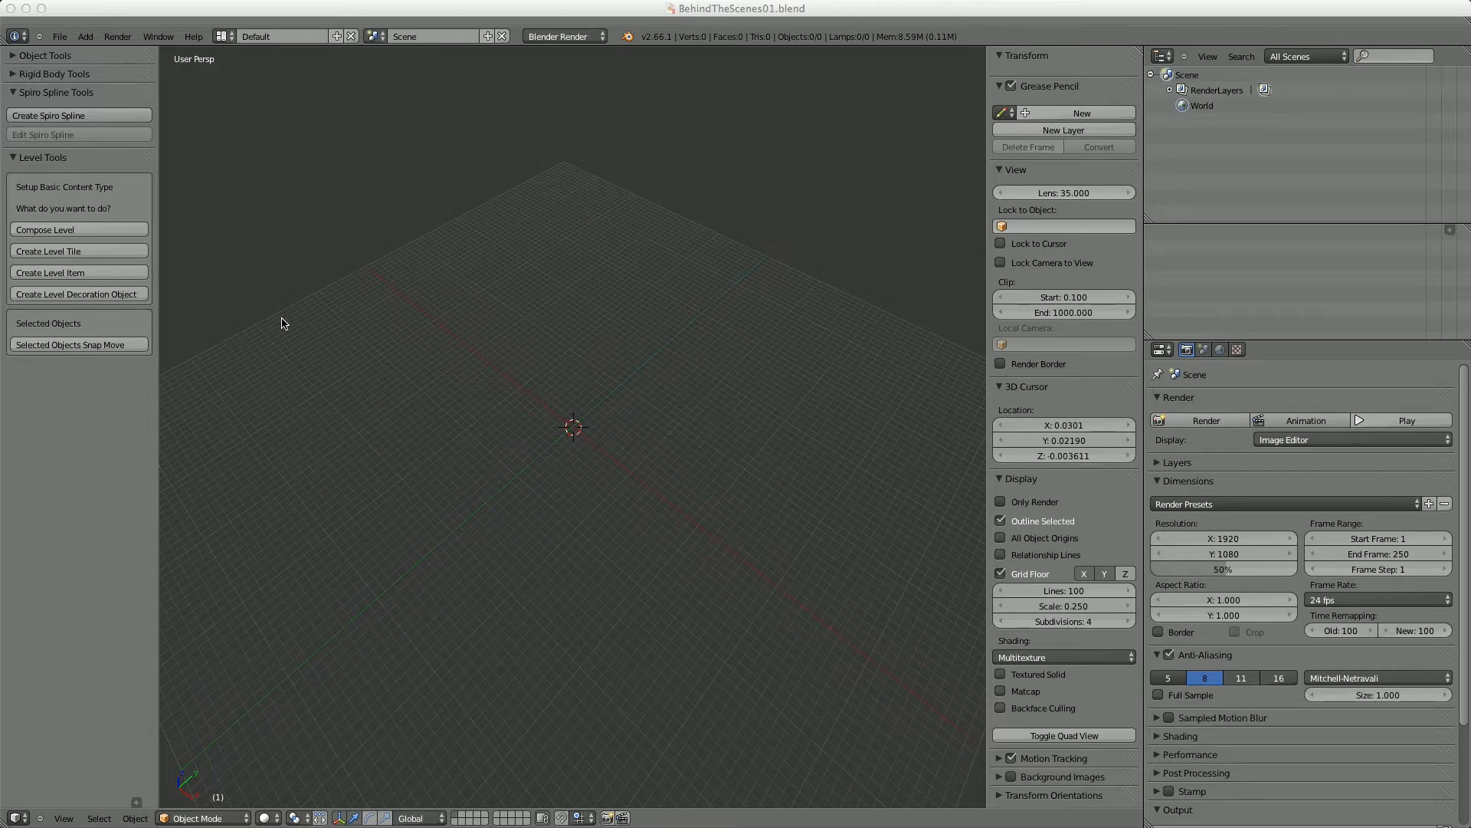
- Compose a new level with 10 tiles in X and 10 tiles in Y
click(51, 228)
click(50, 230)
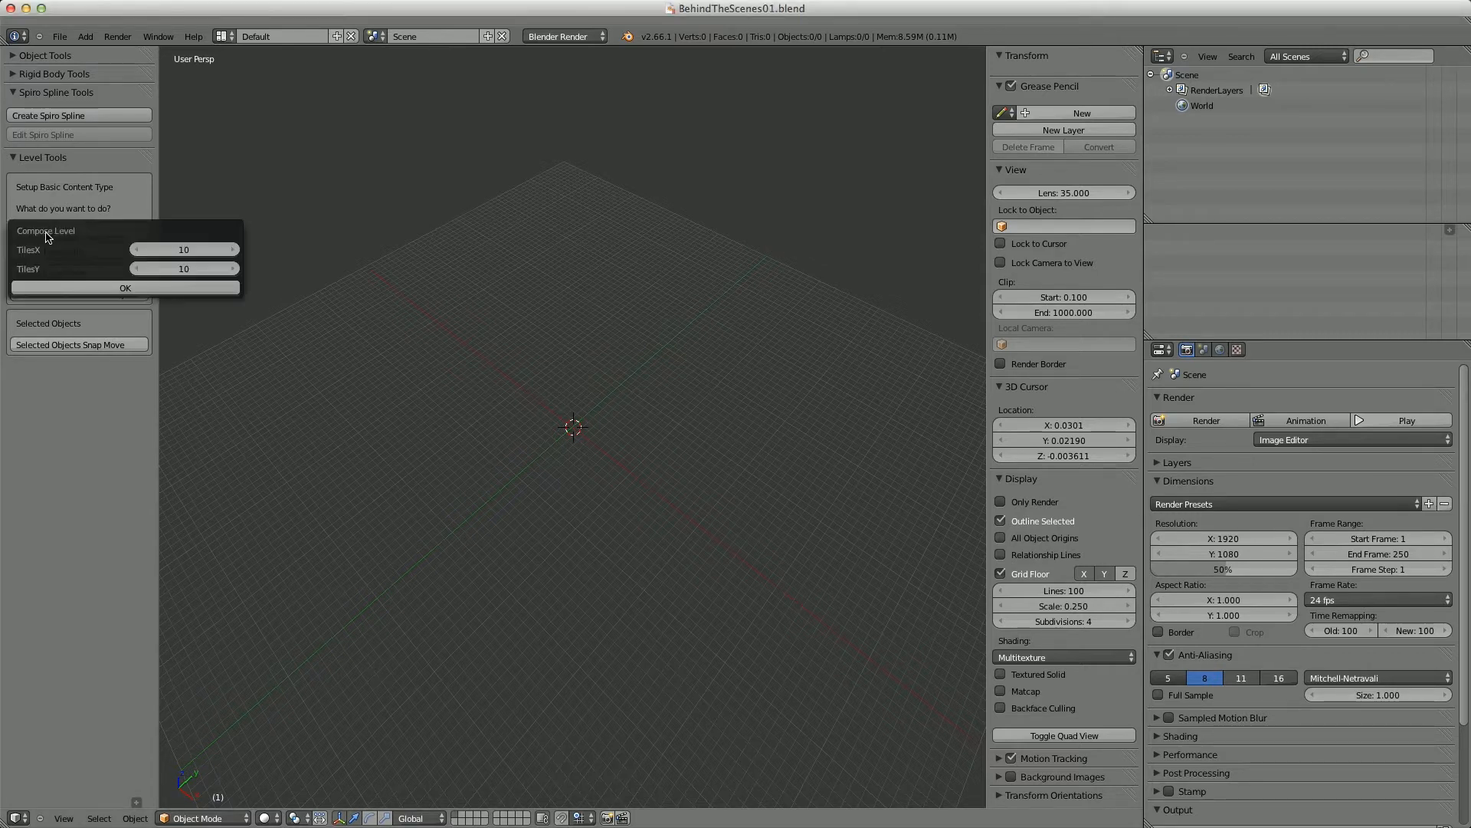
click(177, 289)
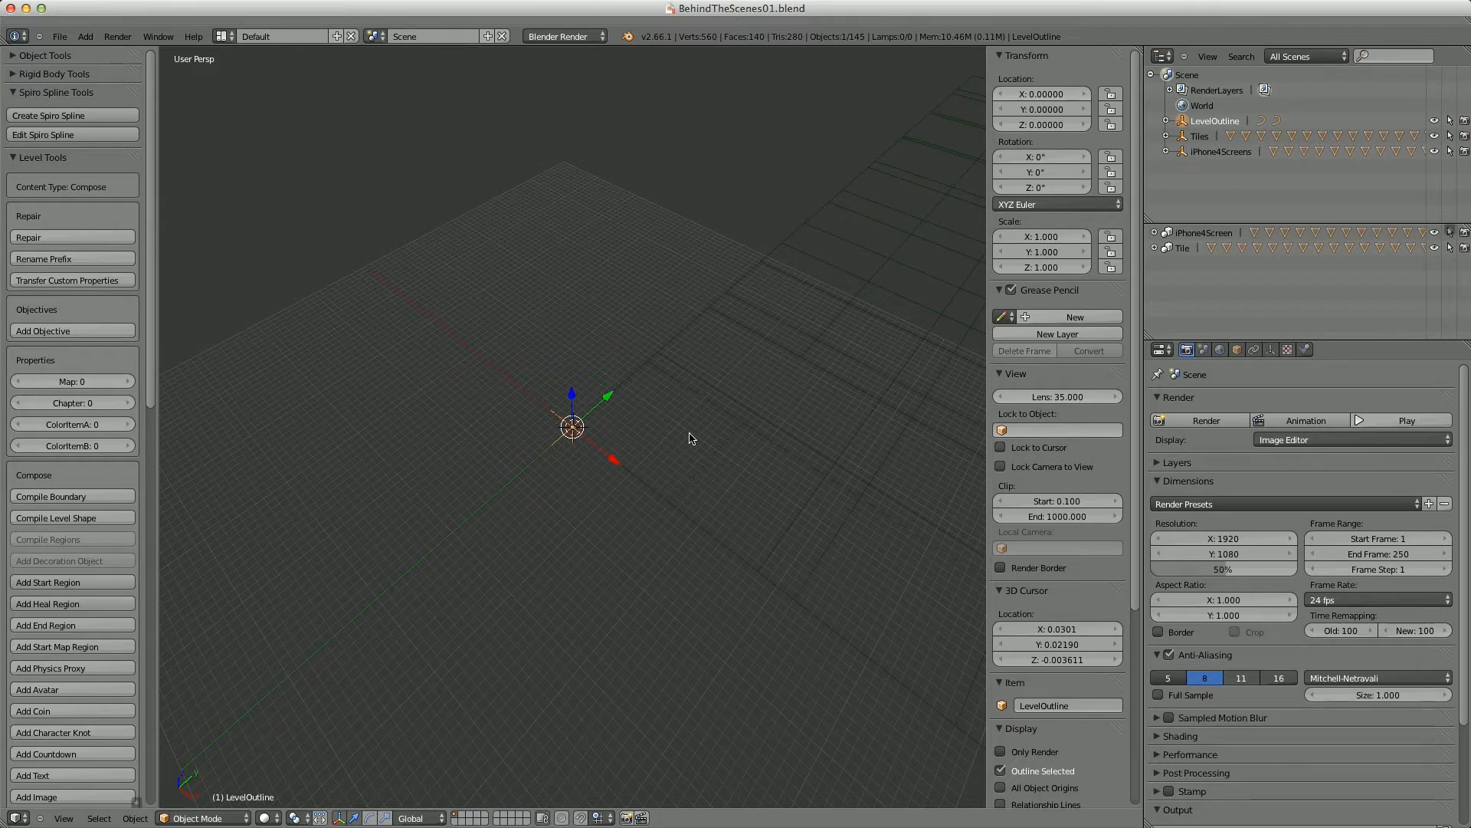
- Select all level objects and show the whole grid in top orthographic view
key(a)
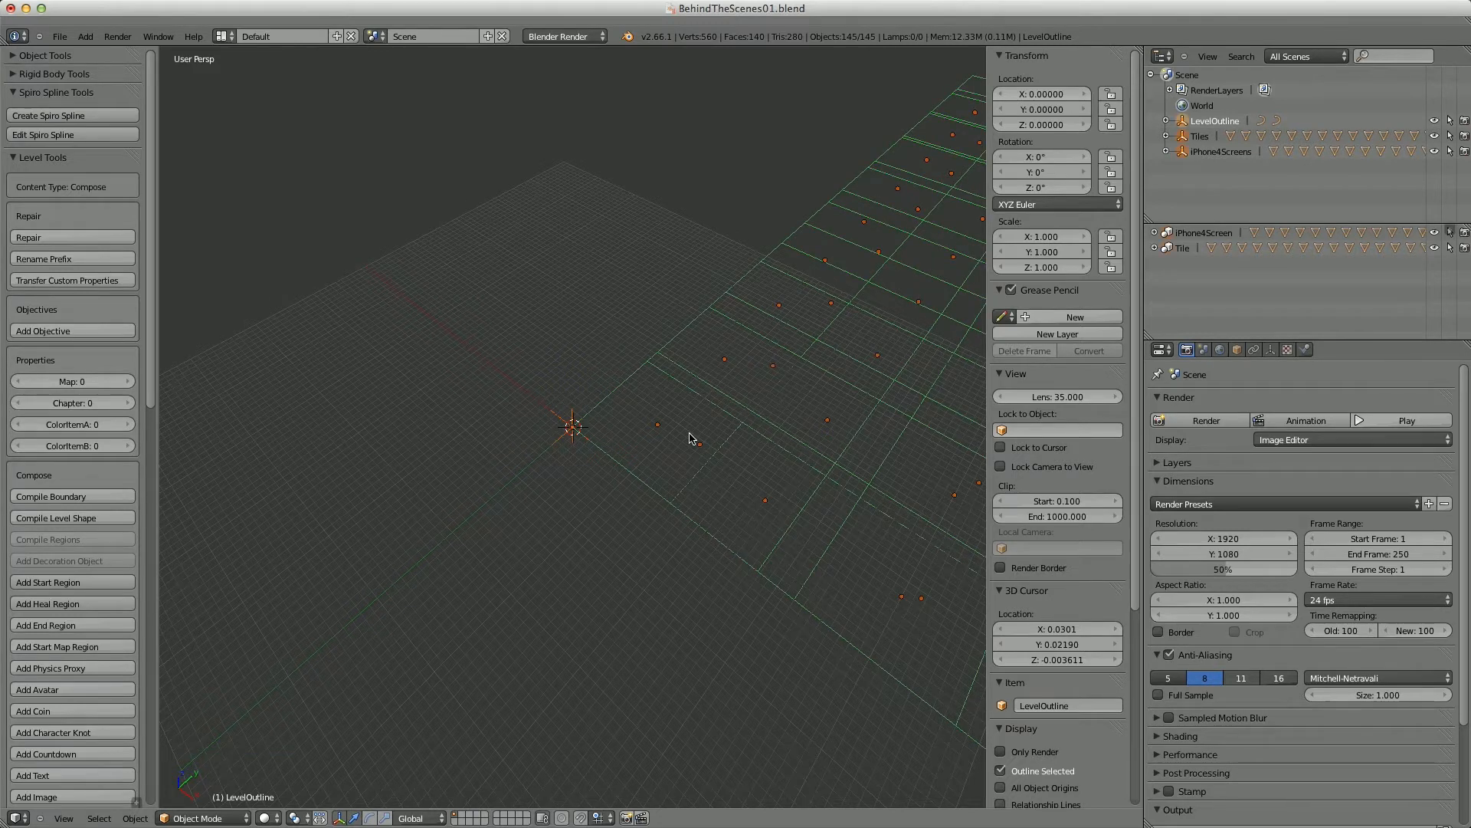
key(g)
key(Escape)
key(KP_7)
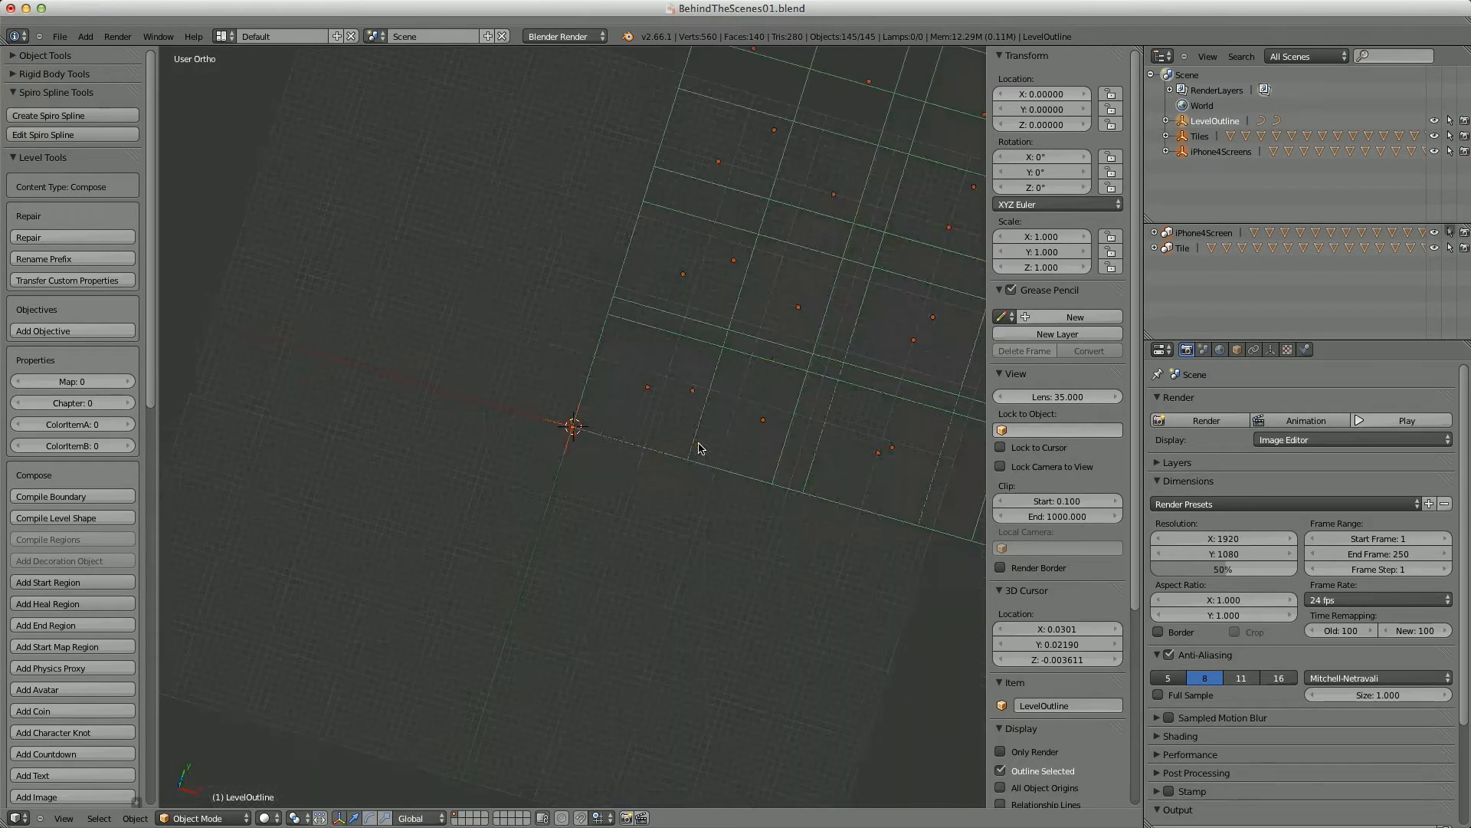
shift+middle_drag(828, 330, 553, 587)
scroll(555, 587, down, 3)
shift+middle_drag(637, 463, 502, 638)
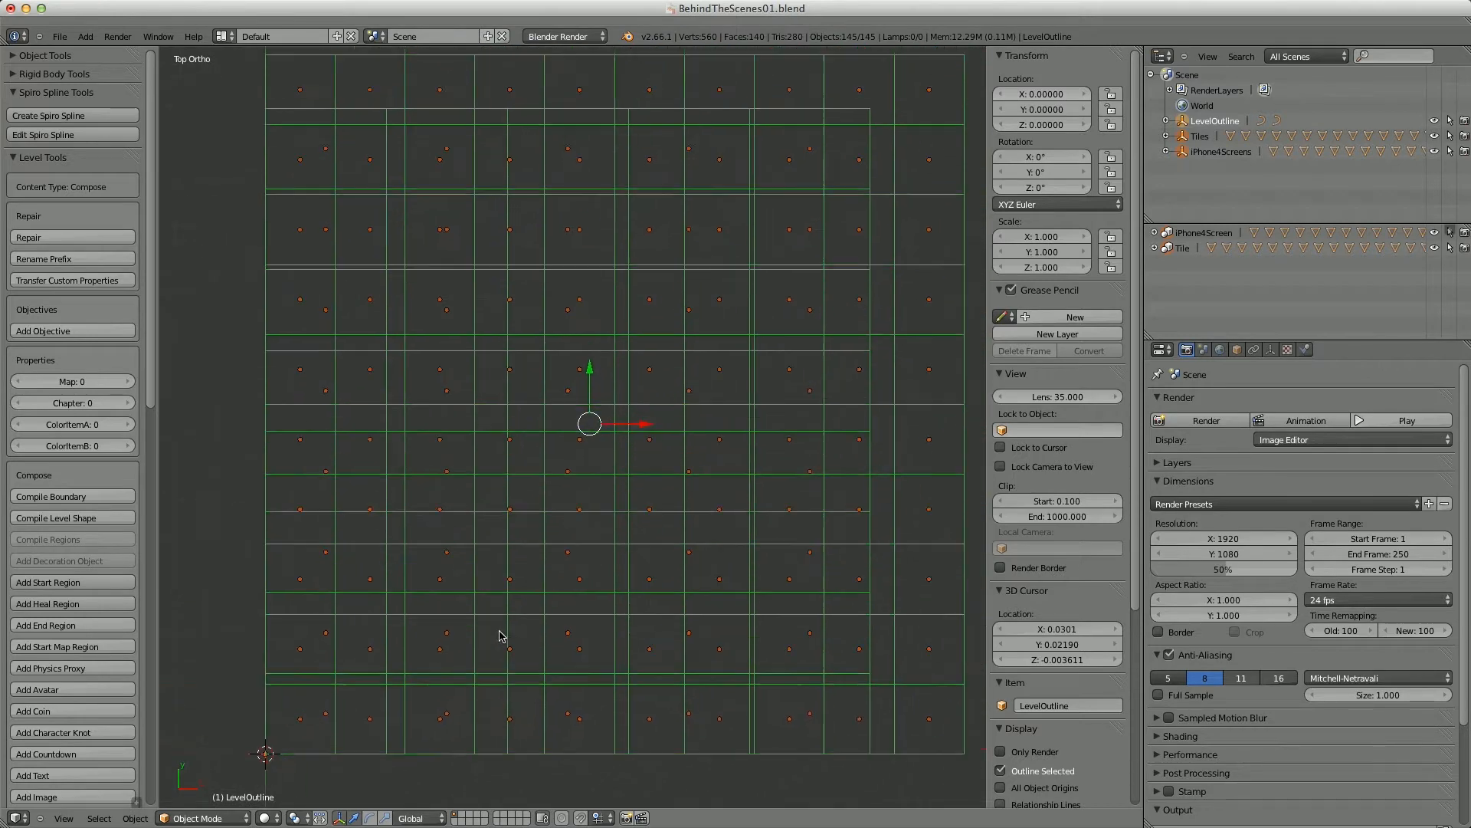
scroll(598, 519, down, 1)
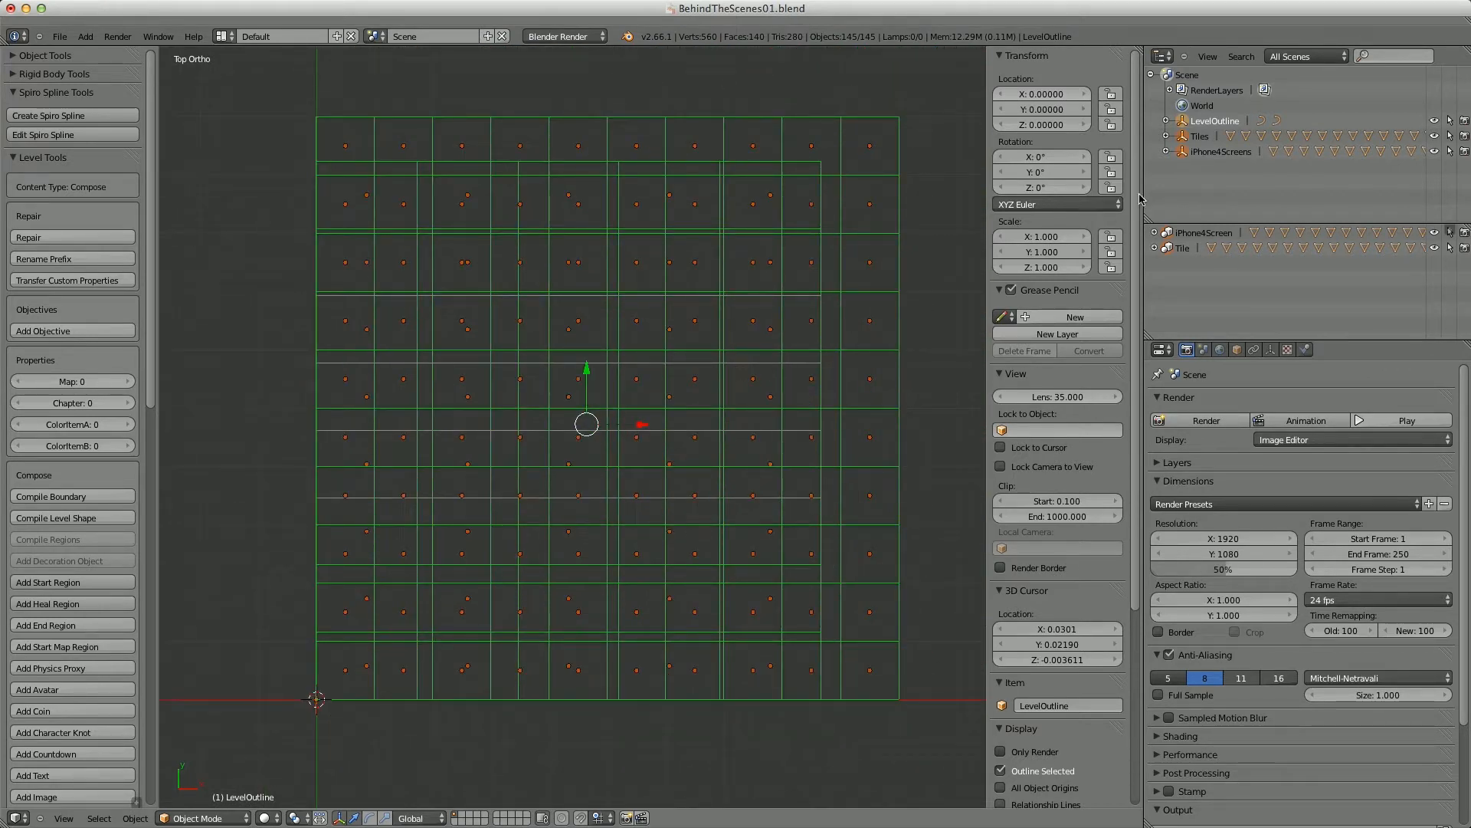
- Select the iPhone4Screen group and examine its screen-sized cells in the level grid
click(1188, 235)
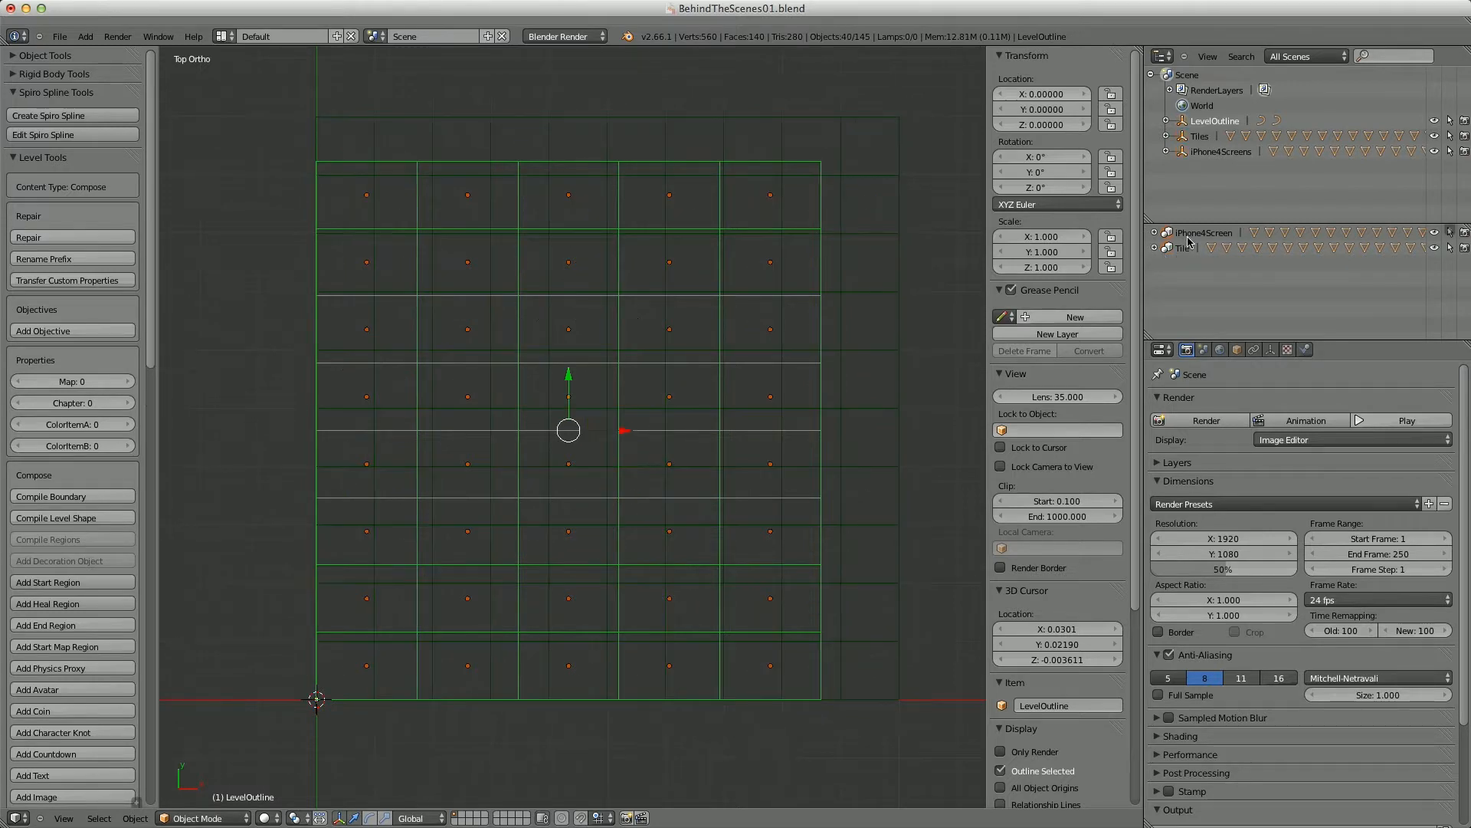
shift+middle_drag(655, 553, 677, 476)
scroll(699, 518, up, 3)
scroll(595, 507, up, 1)
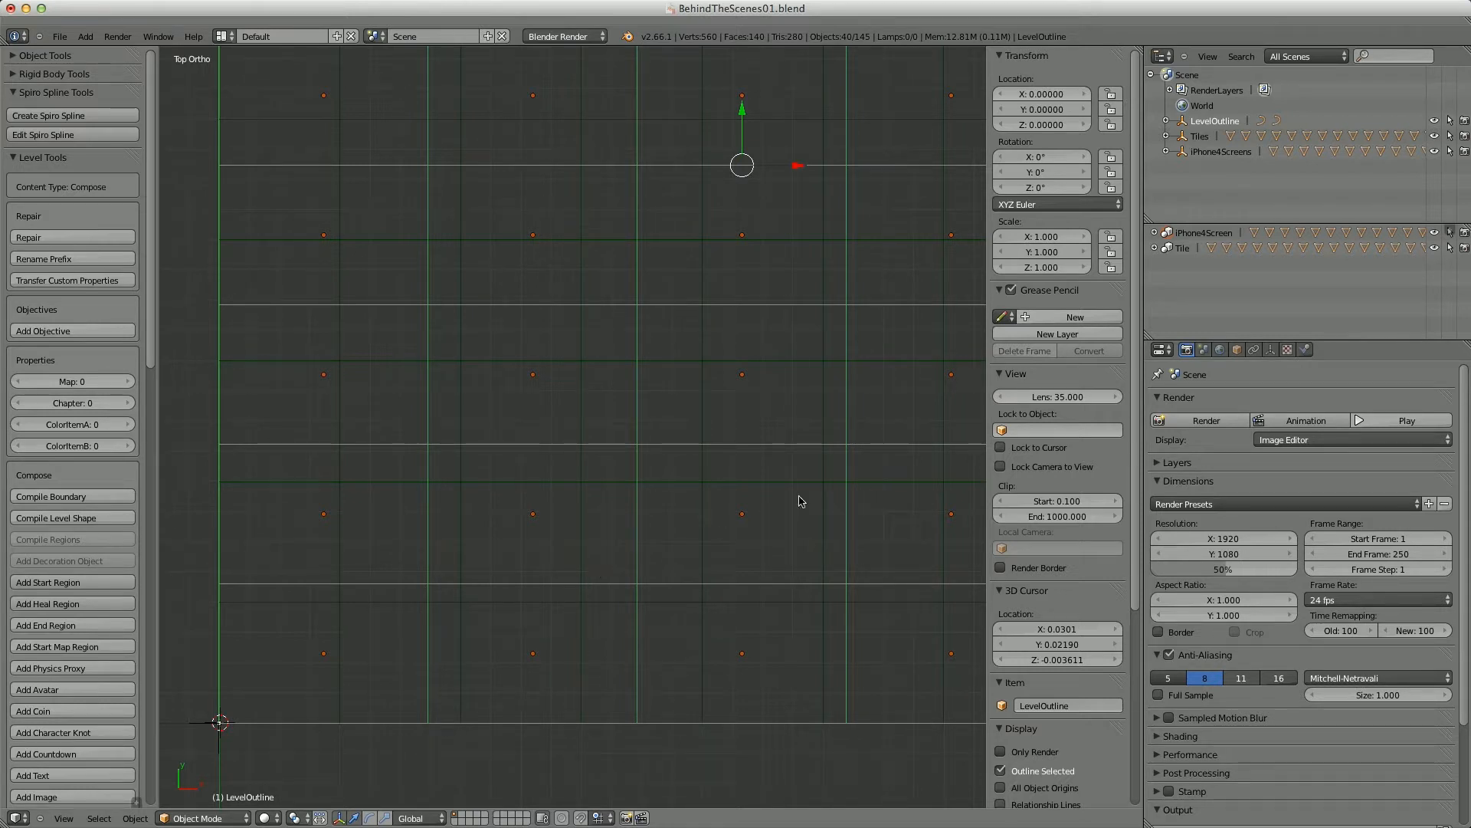
- Select all objects in the Tile group and replace them with the ChaoticBands tile
click(1183, 248)
scroll(778, 427, down, 6)
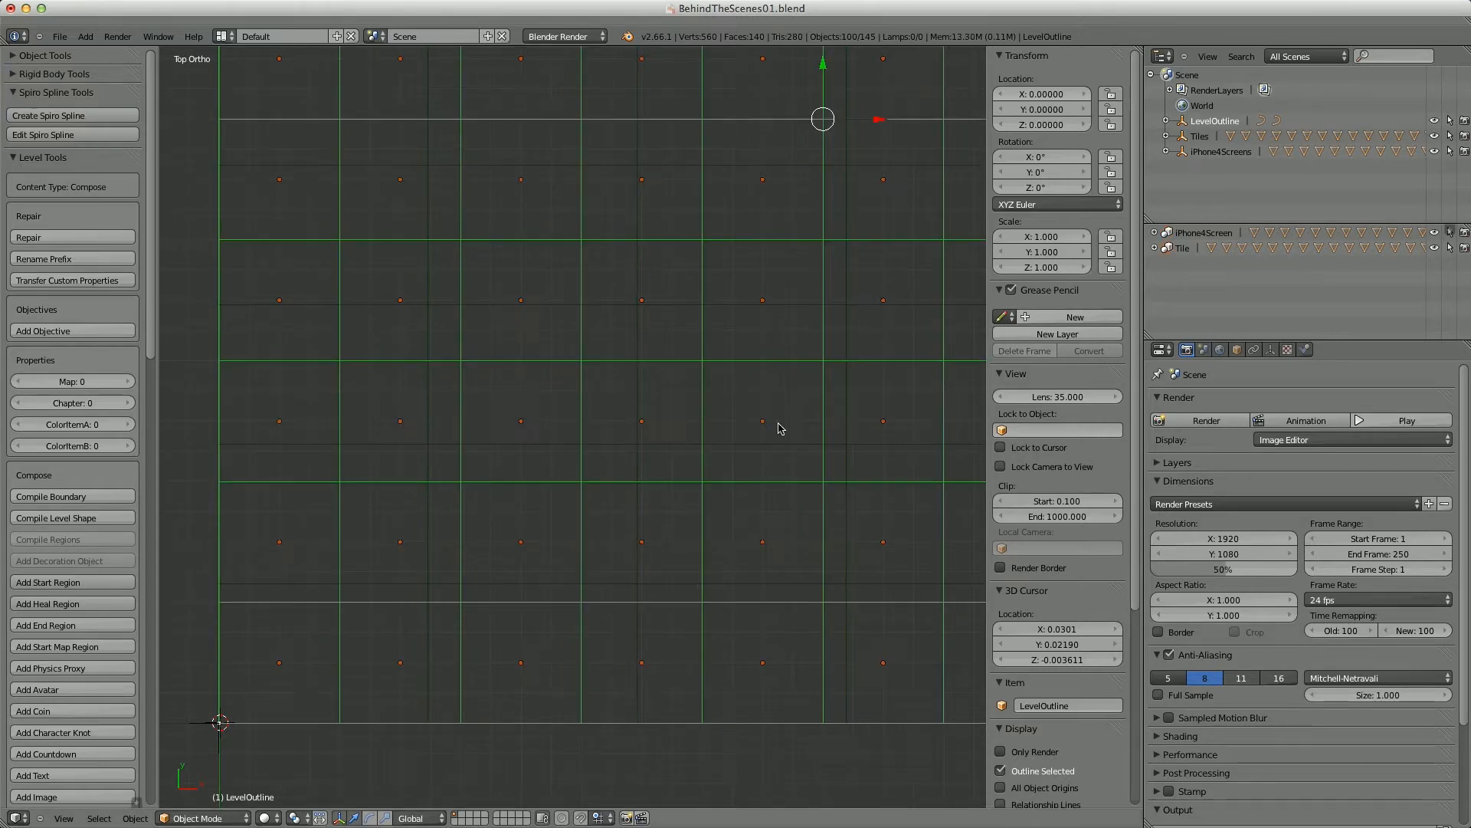
shift+middle_drag(643, 459, 674, 486)
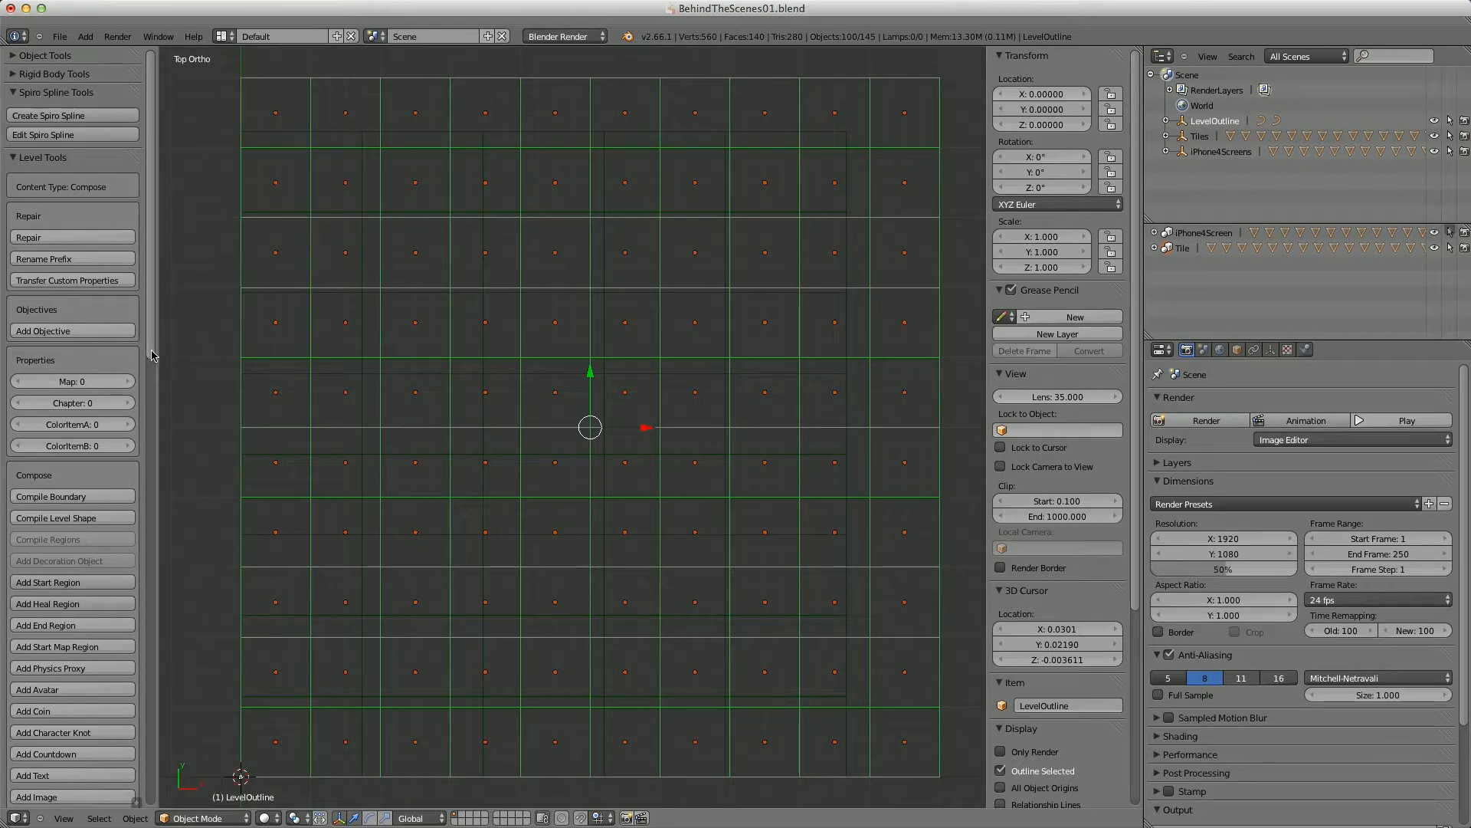
drag(148, 354, 151, 801)
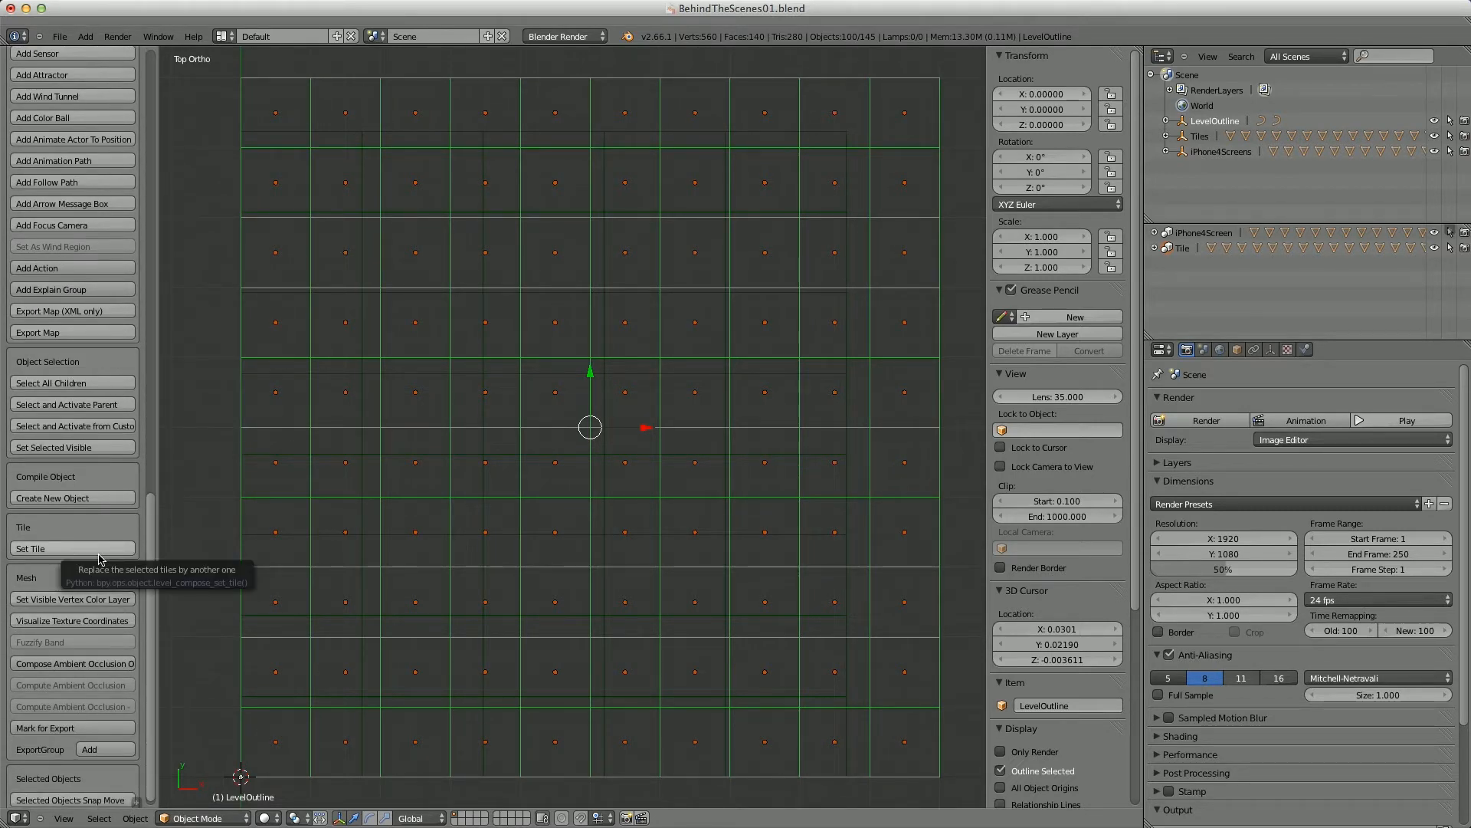
click(100, 558)
click(154, 571)
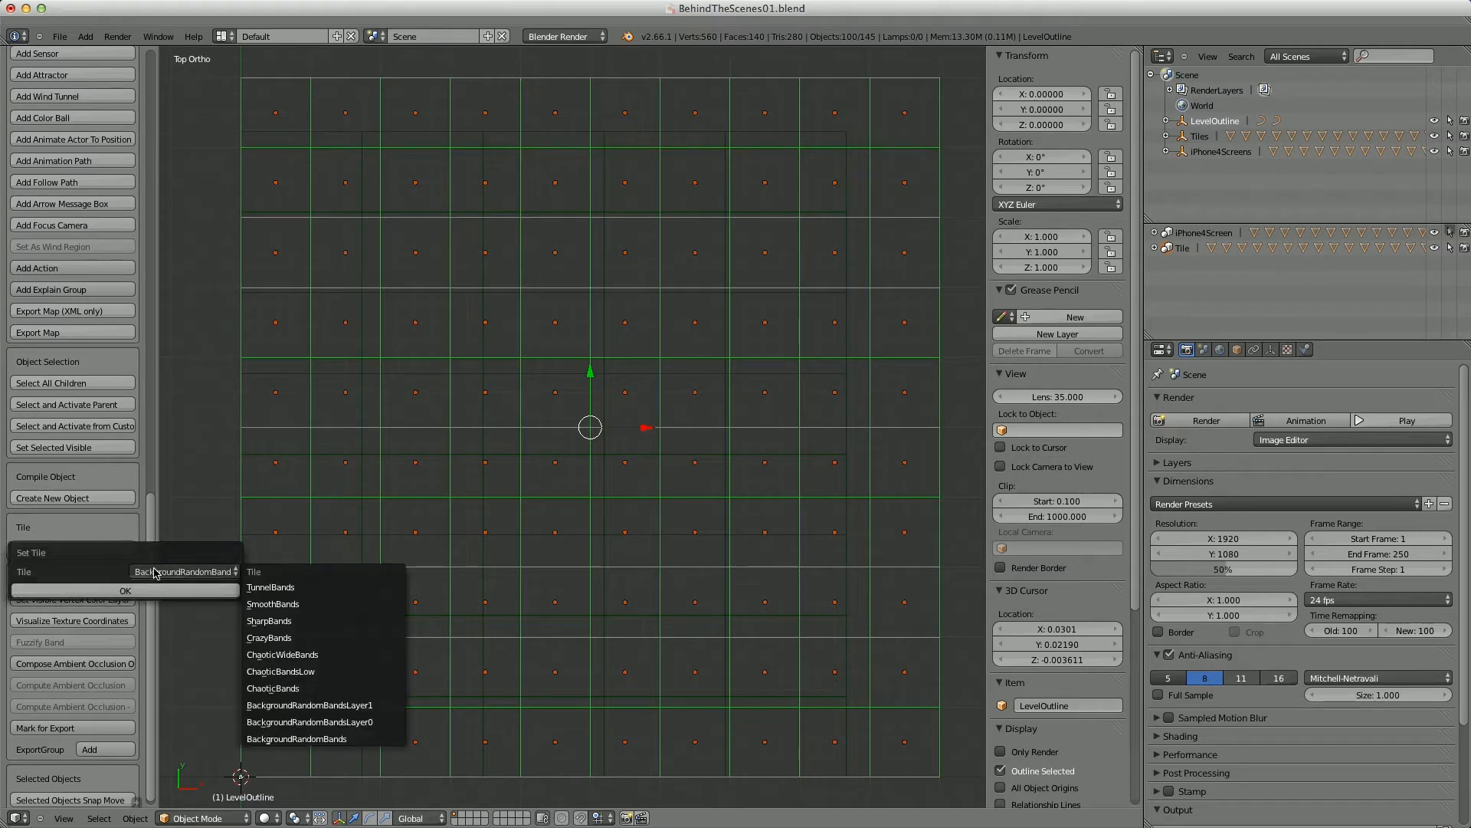
click(290, 688)
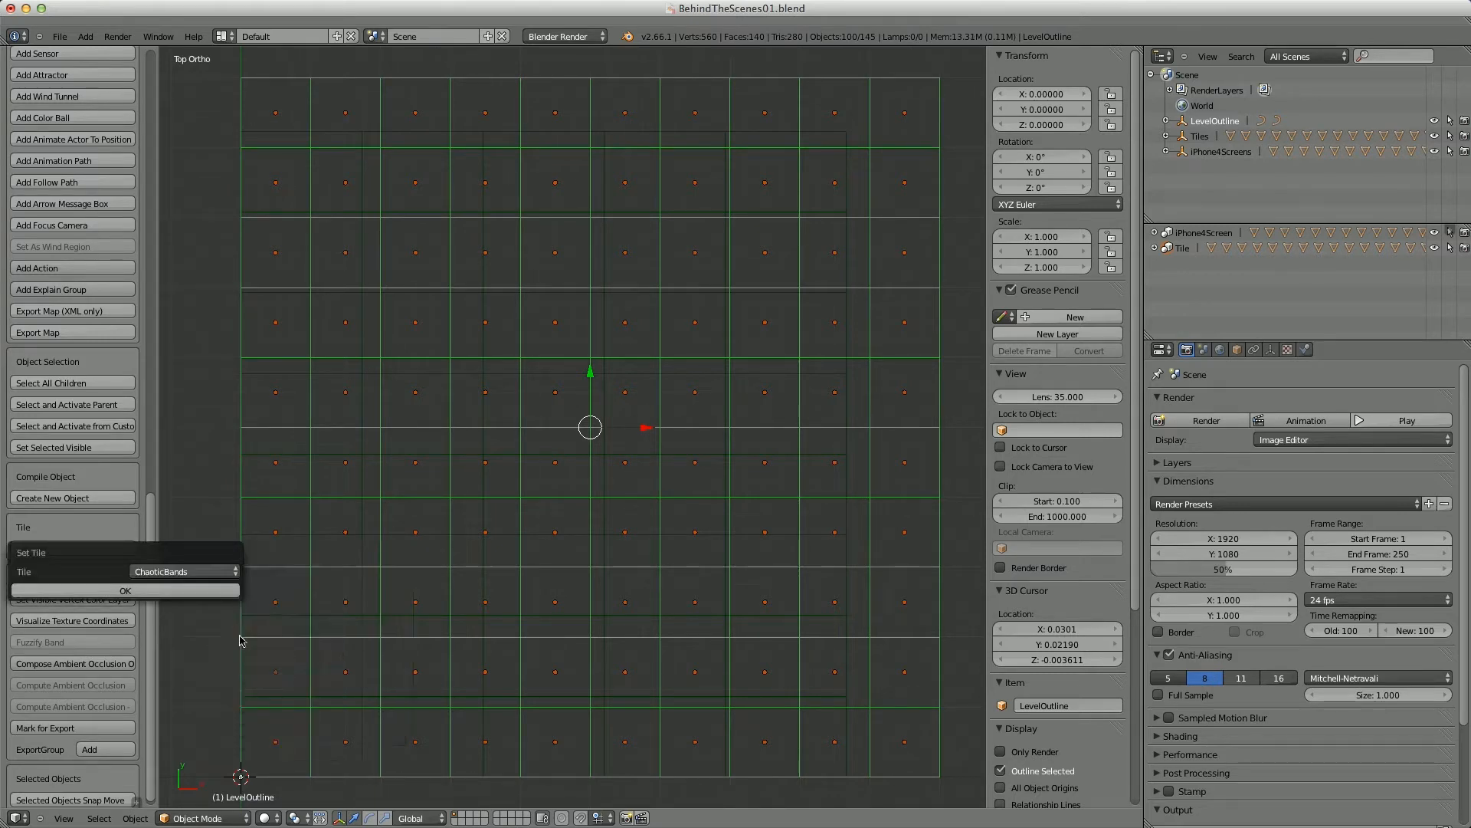
click(195, 592)
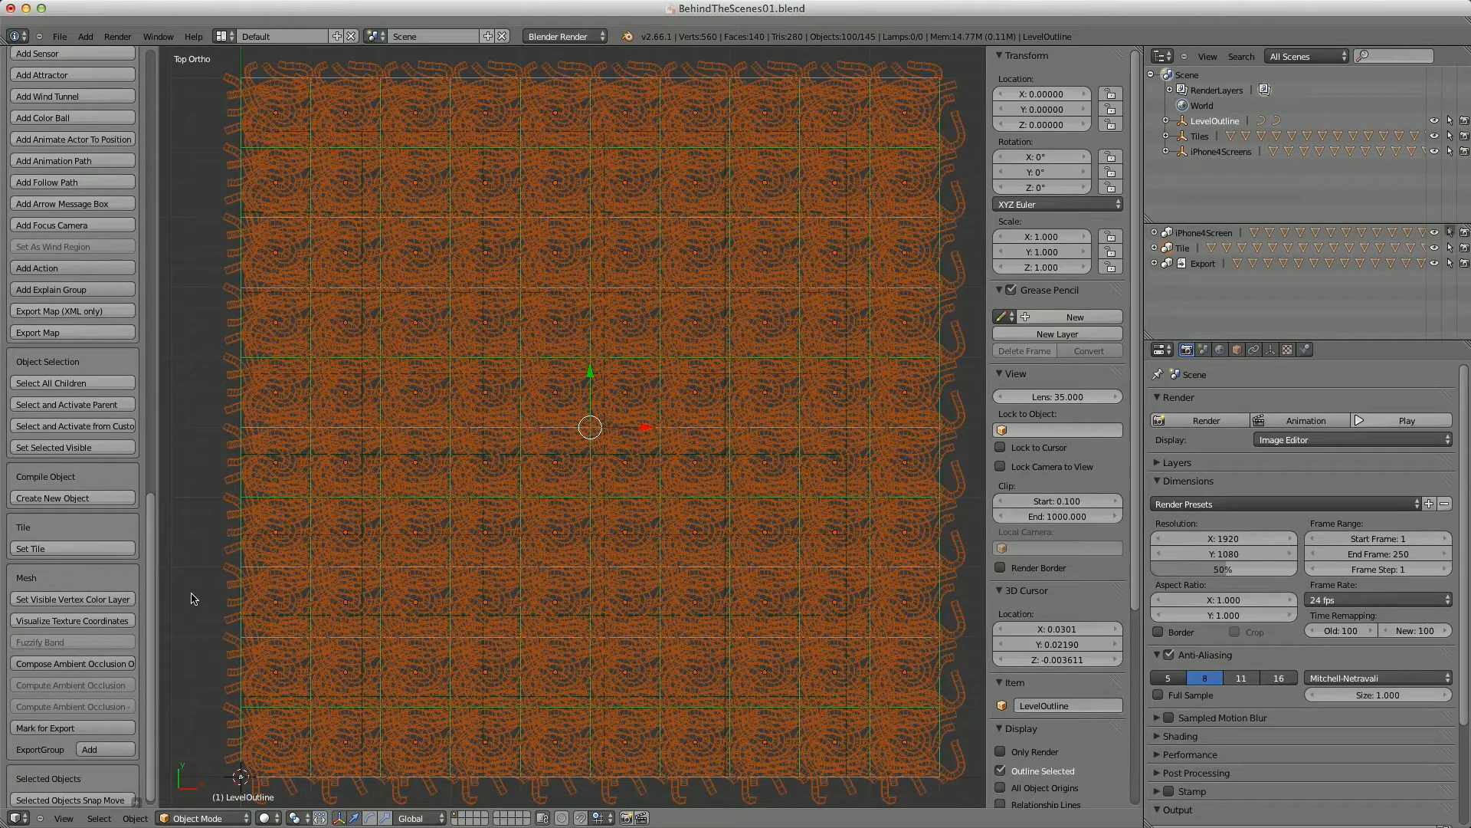
- Hide the Tile group and open the level outline for Spiro spline editing
click(1435, 248)
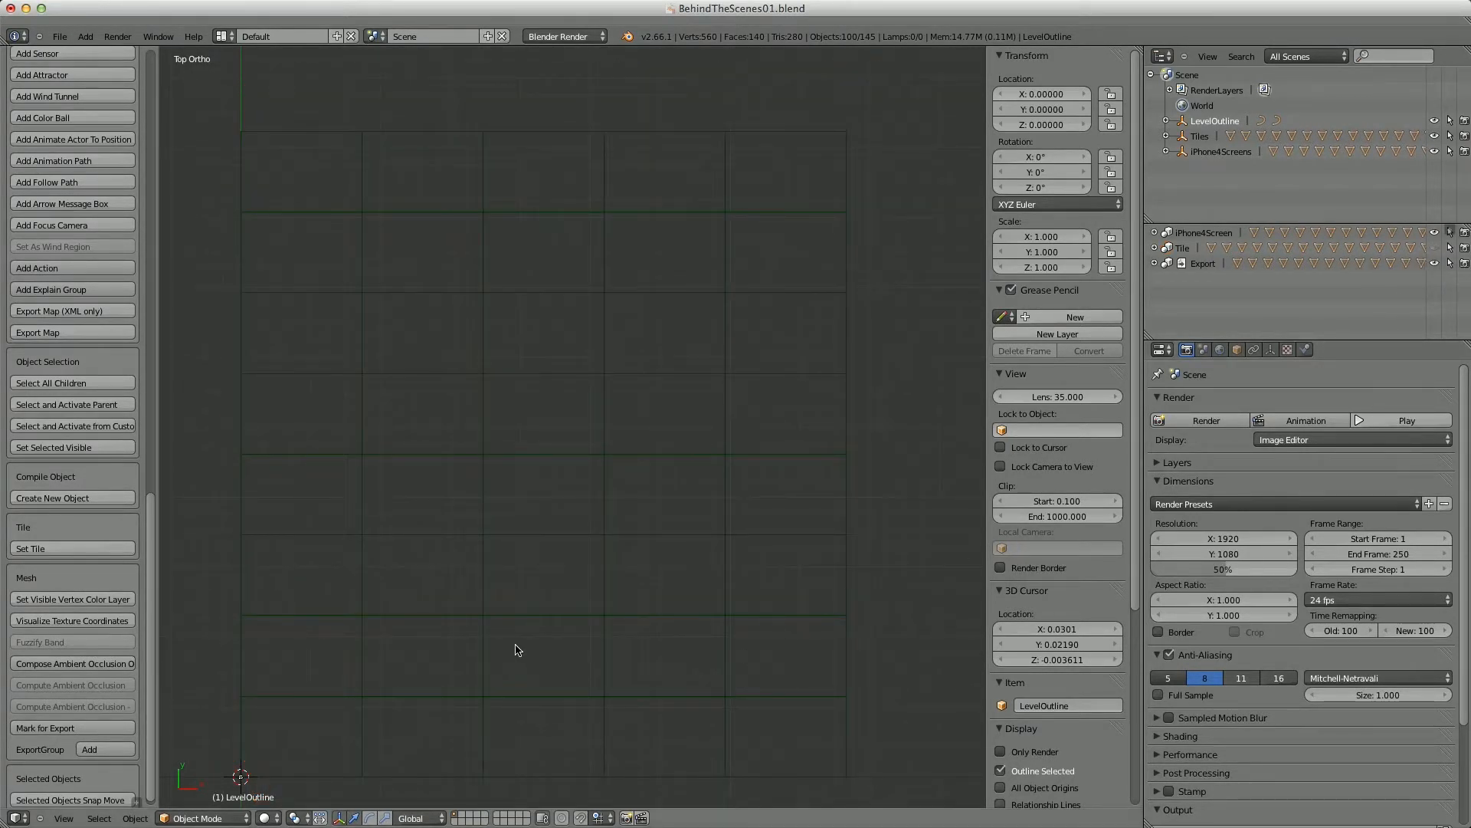
scroll(143, 284, up, 20)
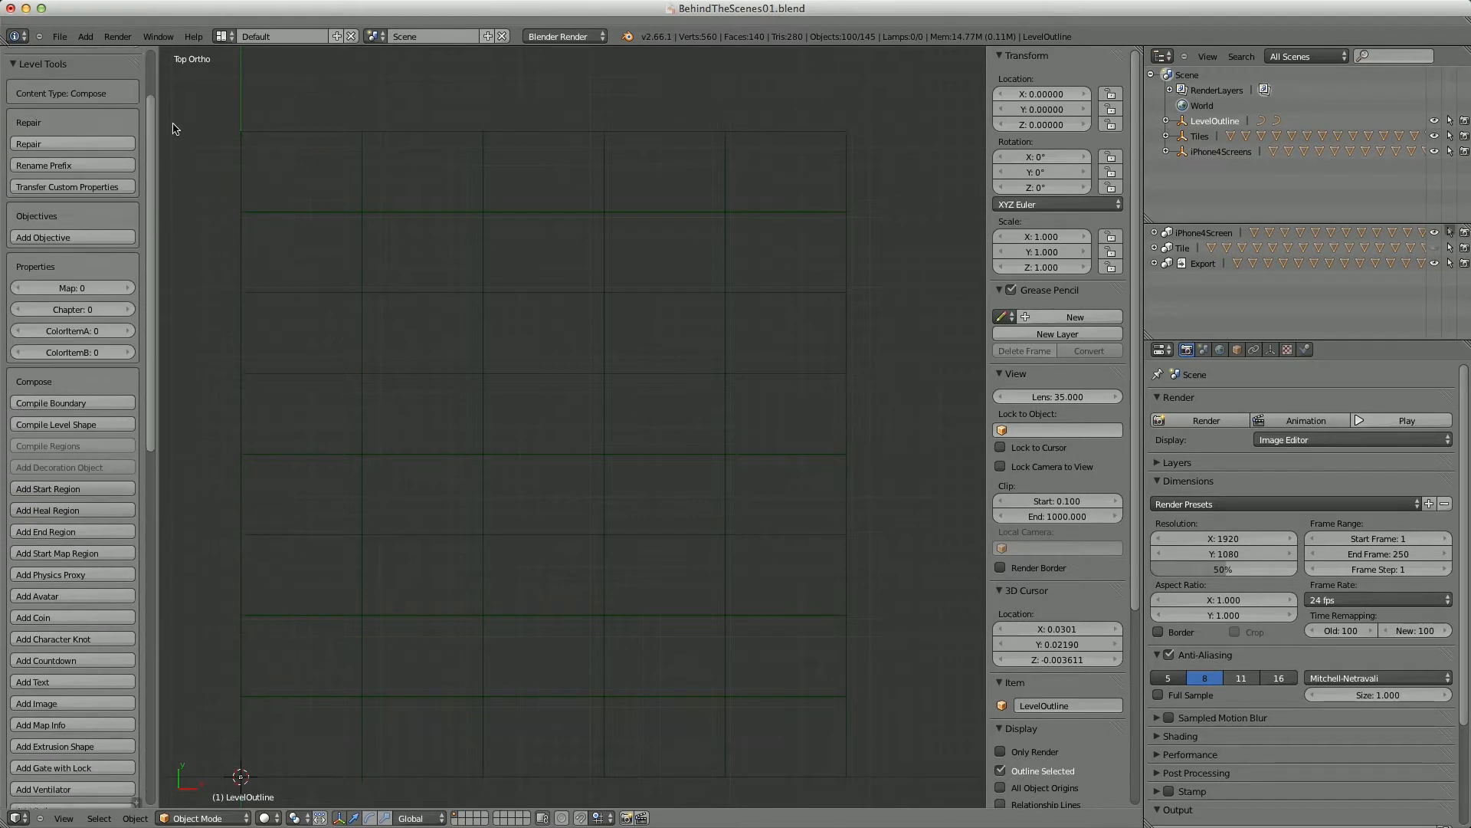
shift+middle_drag(440, 571, 462, 509)
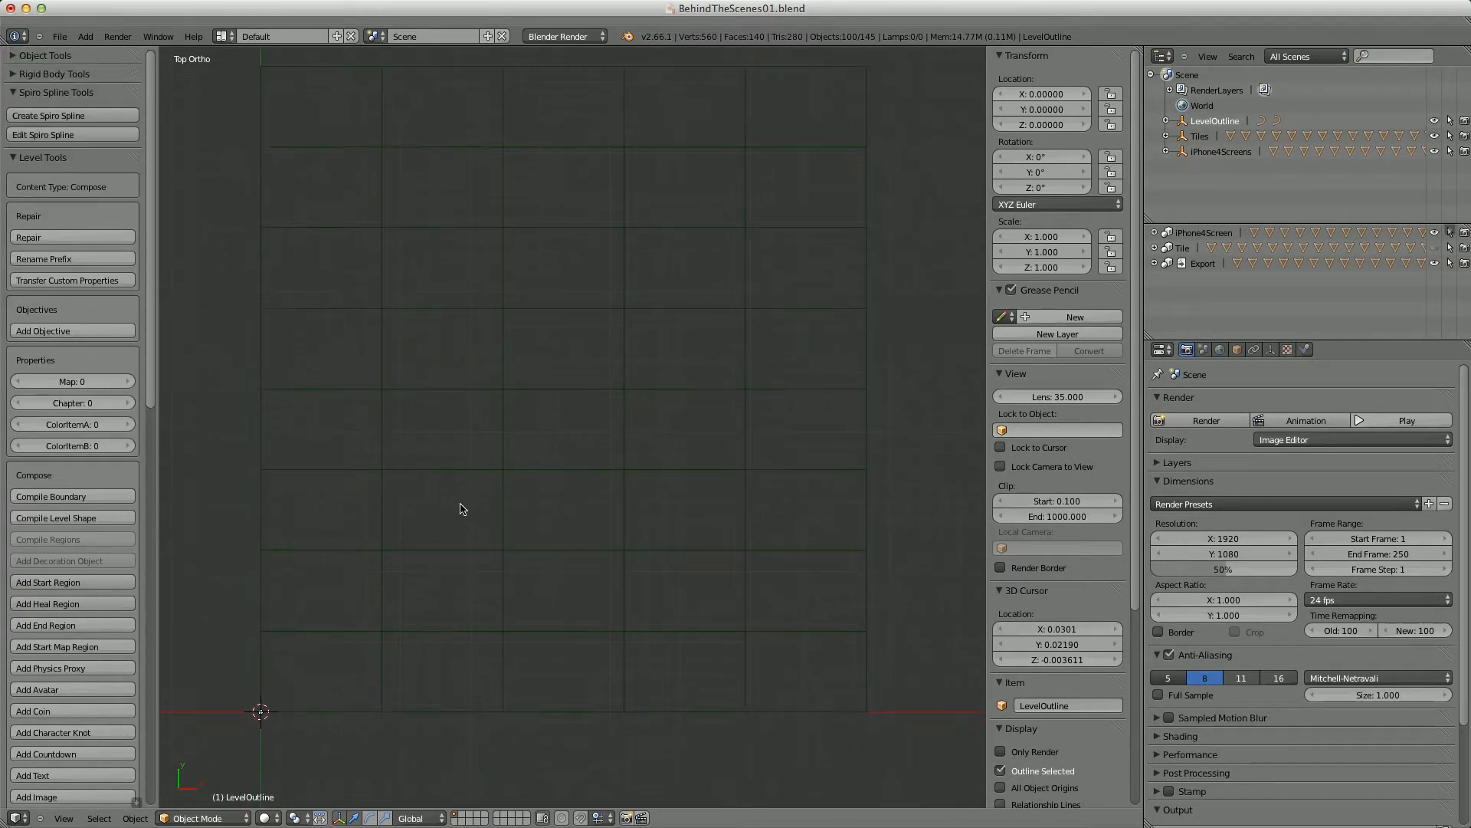
scroll(468, 528, up, 3)
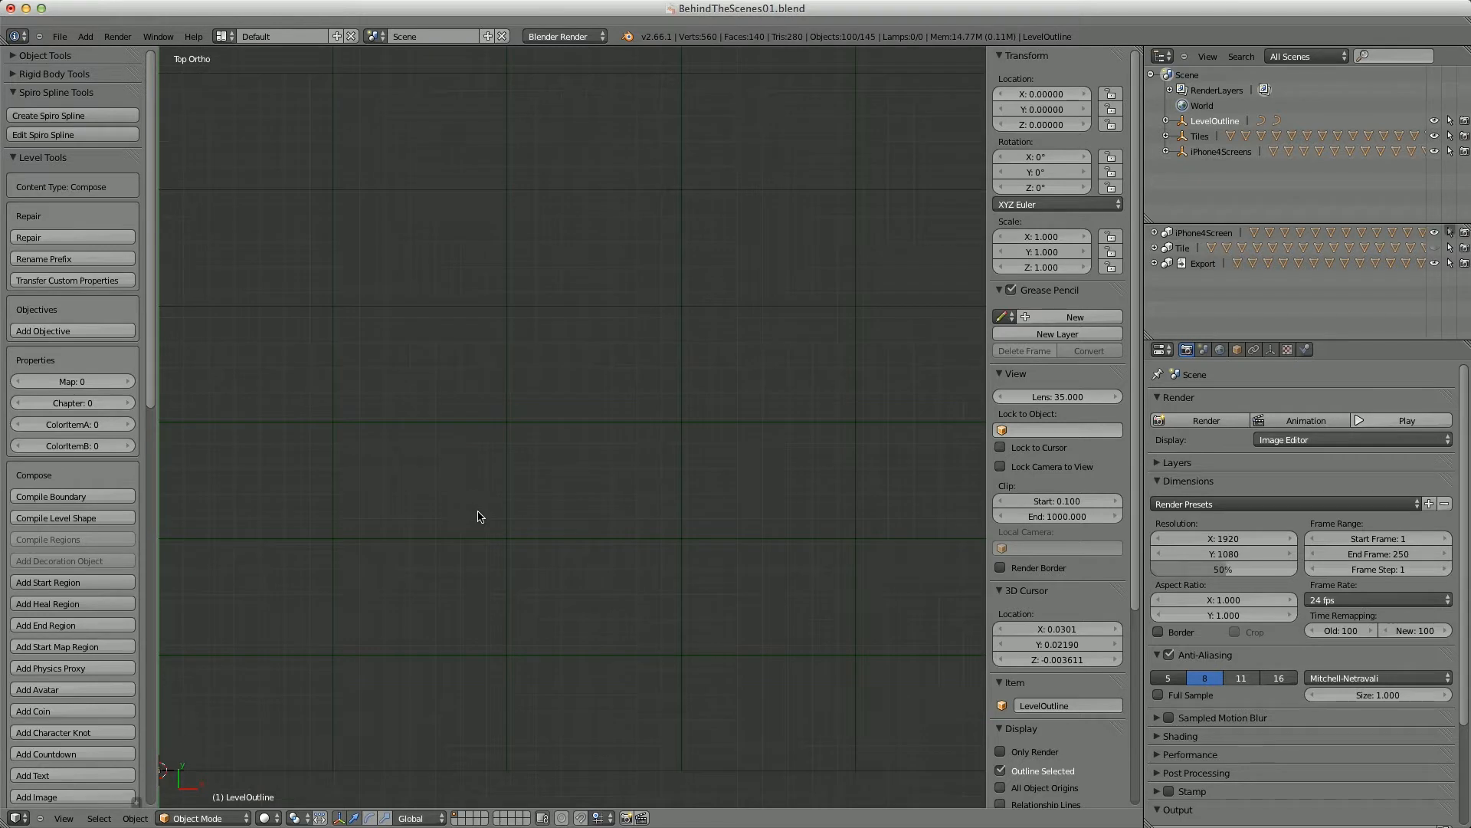
click(72, 135)
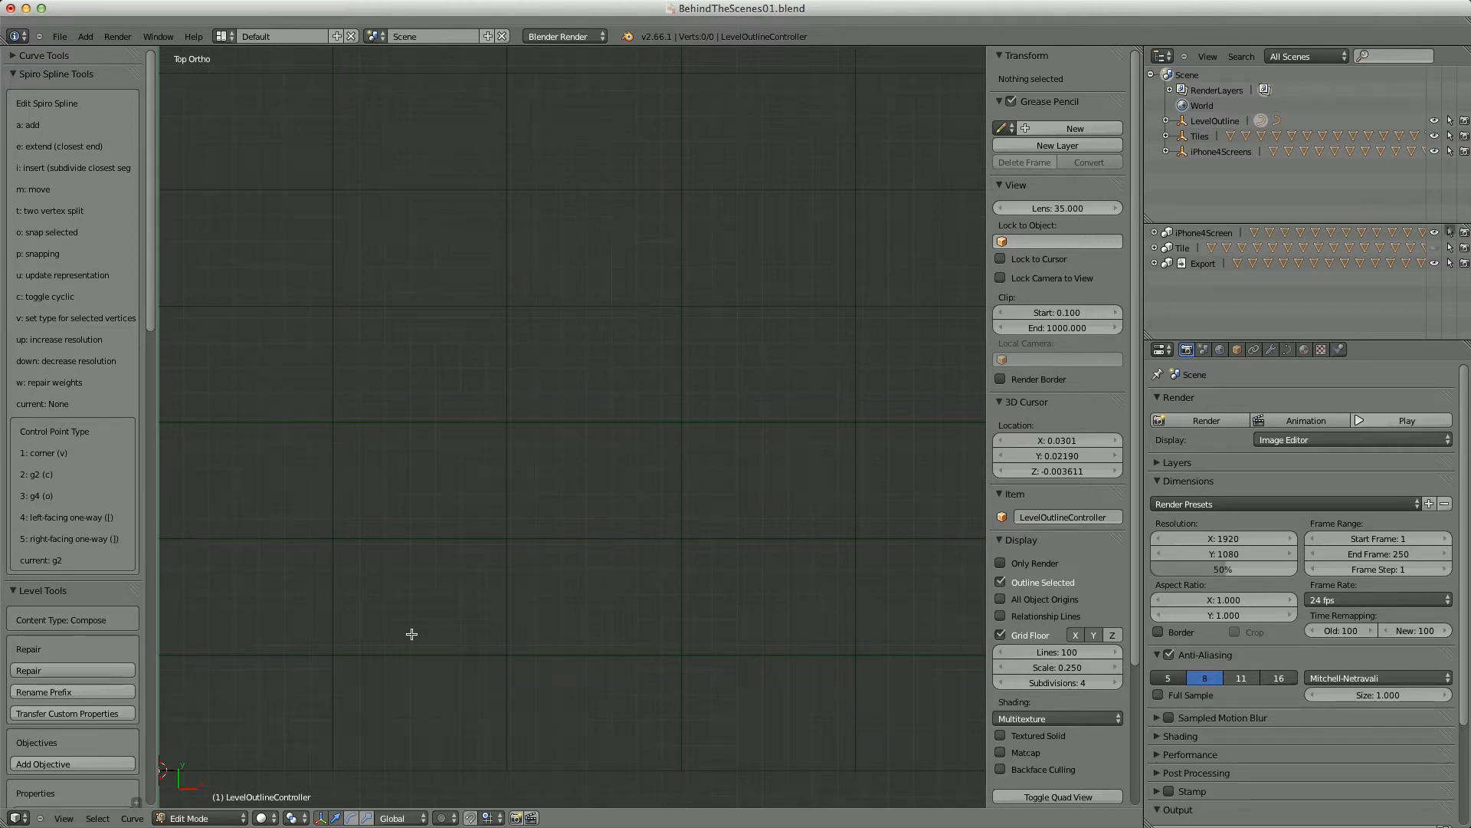
- Sketch a closed level outline in the lower part of the grid by adding, extending and inserting six spline control points
key(a)
key(e)
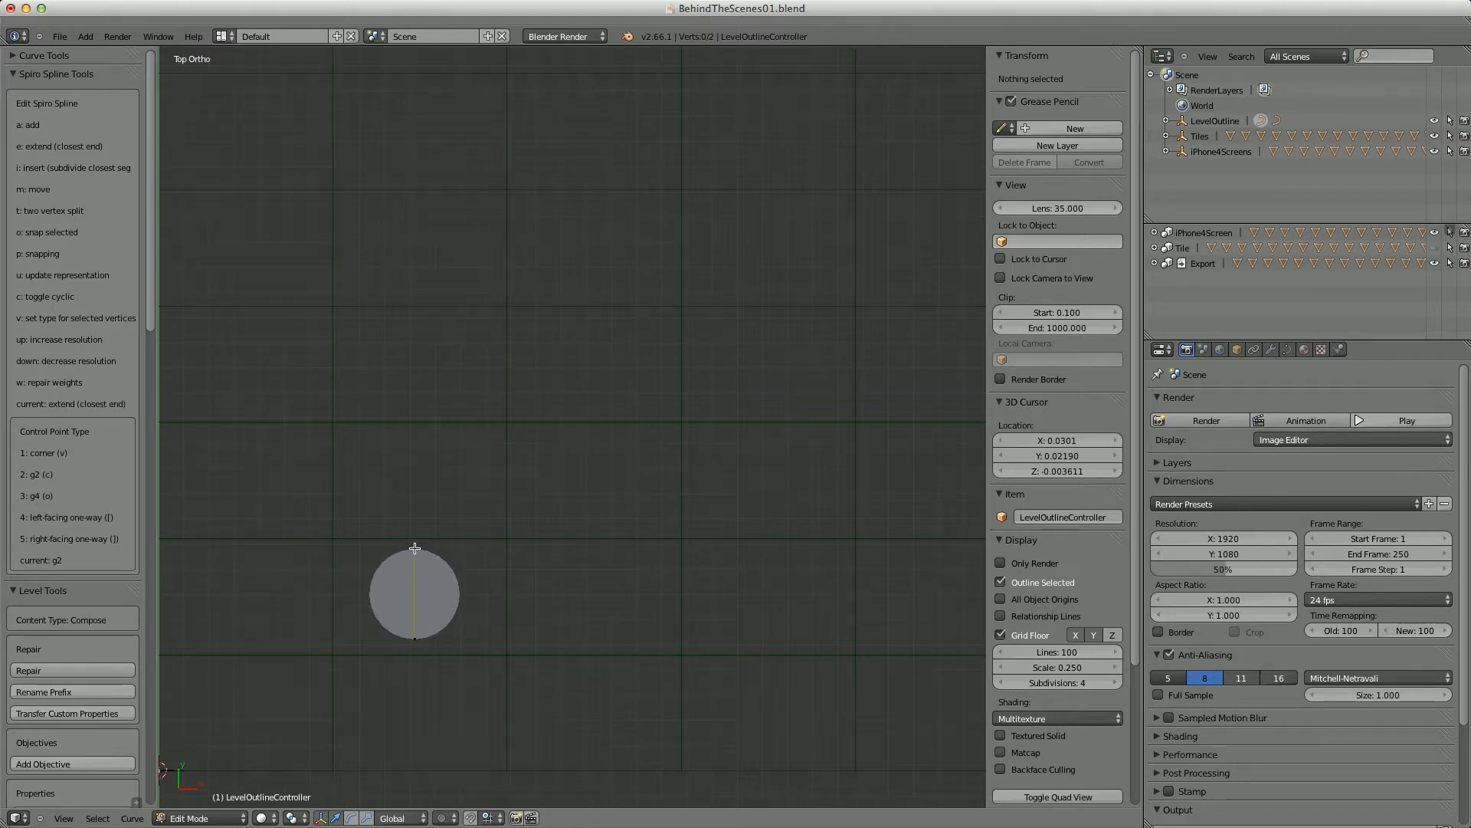
click(415, 547)
key(i)
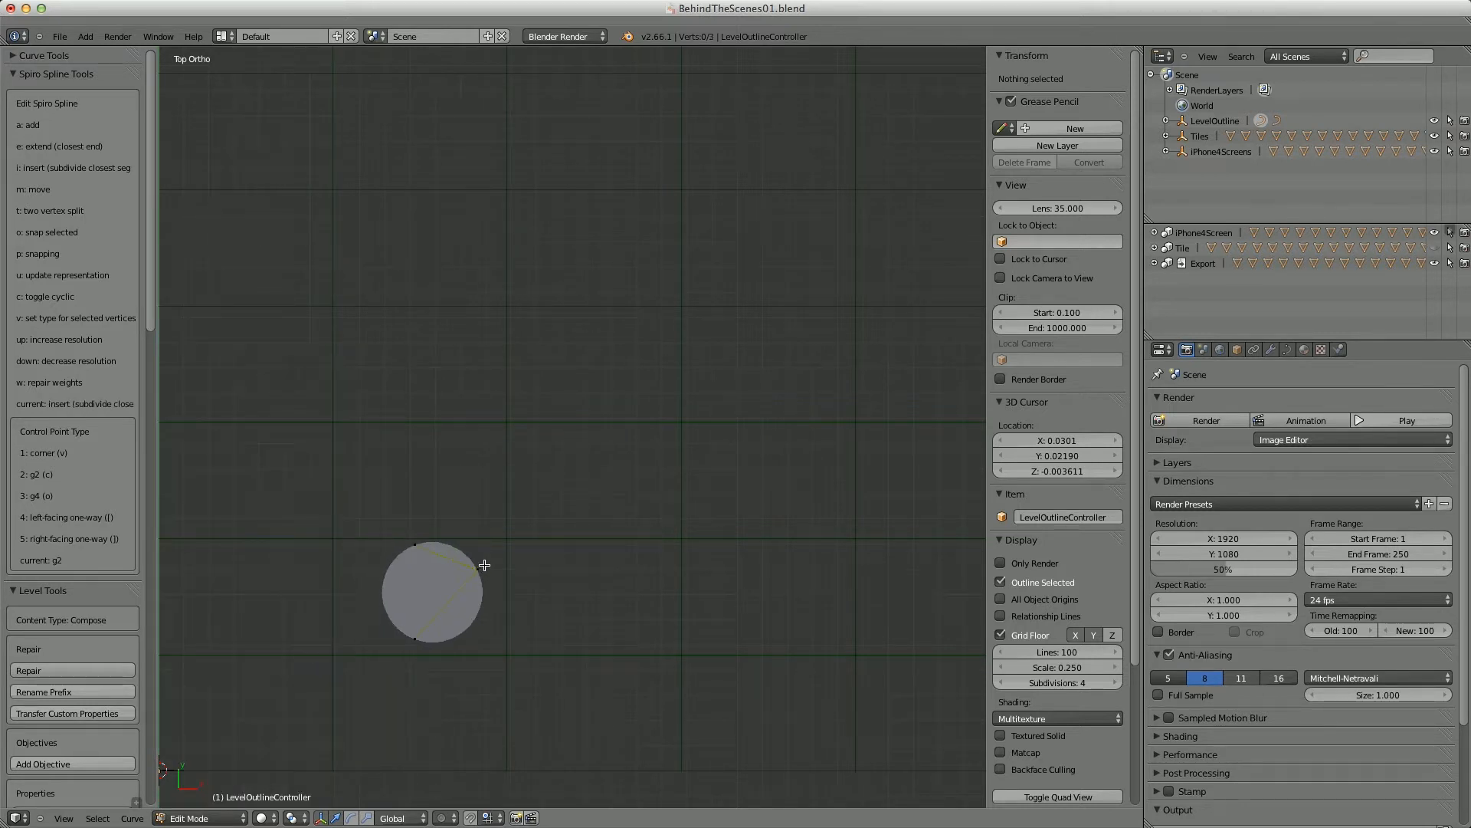
click(530, 569)
key(i)
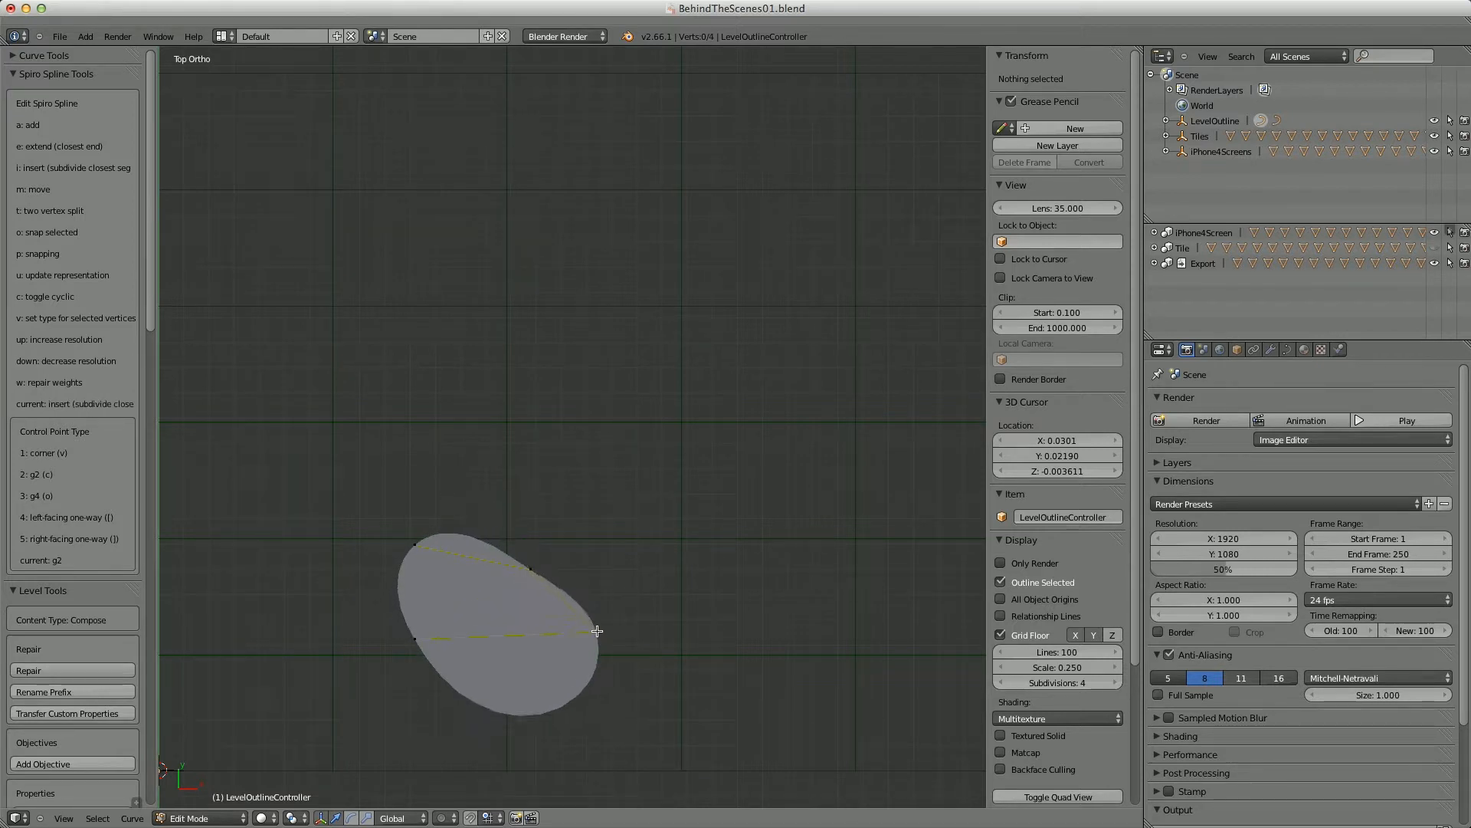
click(604, 634)
key(i)
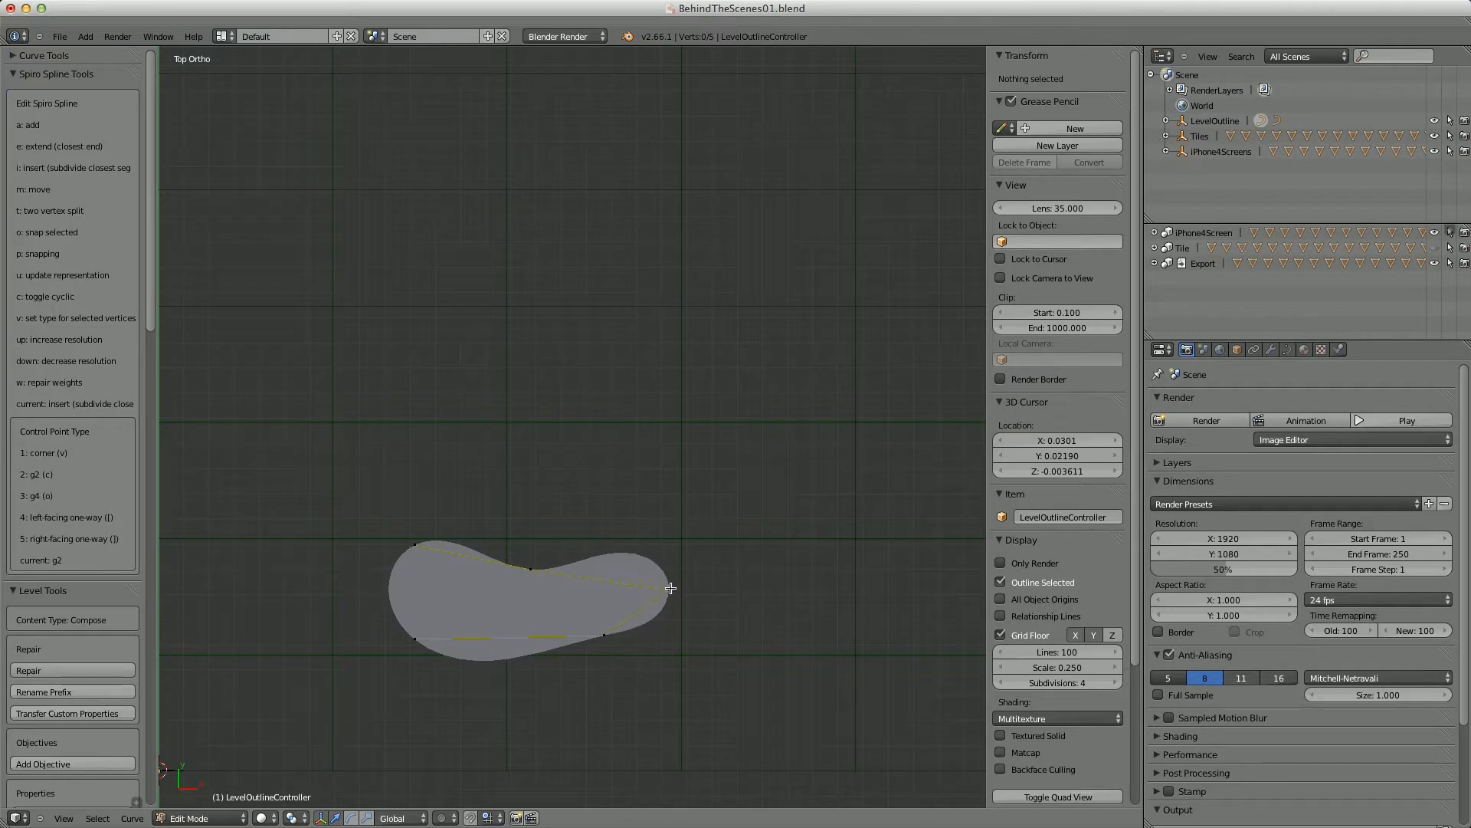
click(671, 588)
key(i)
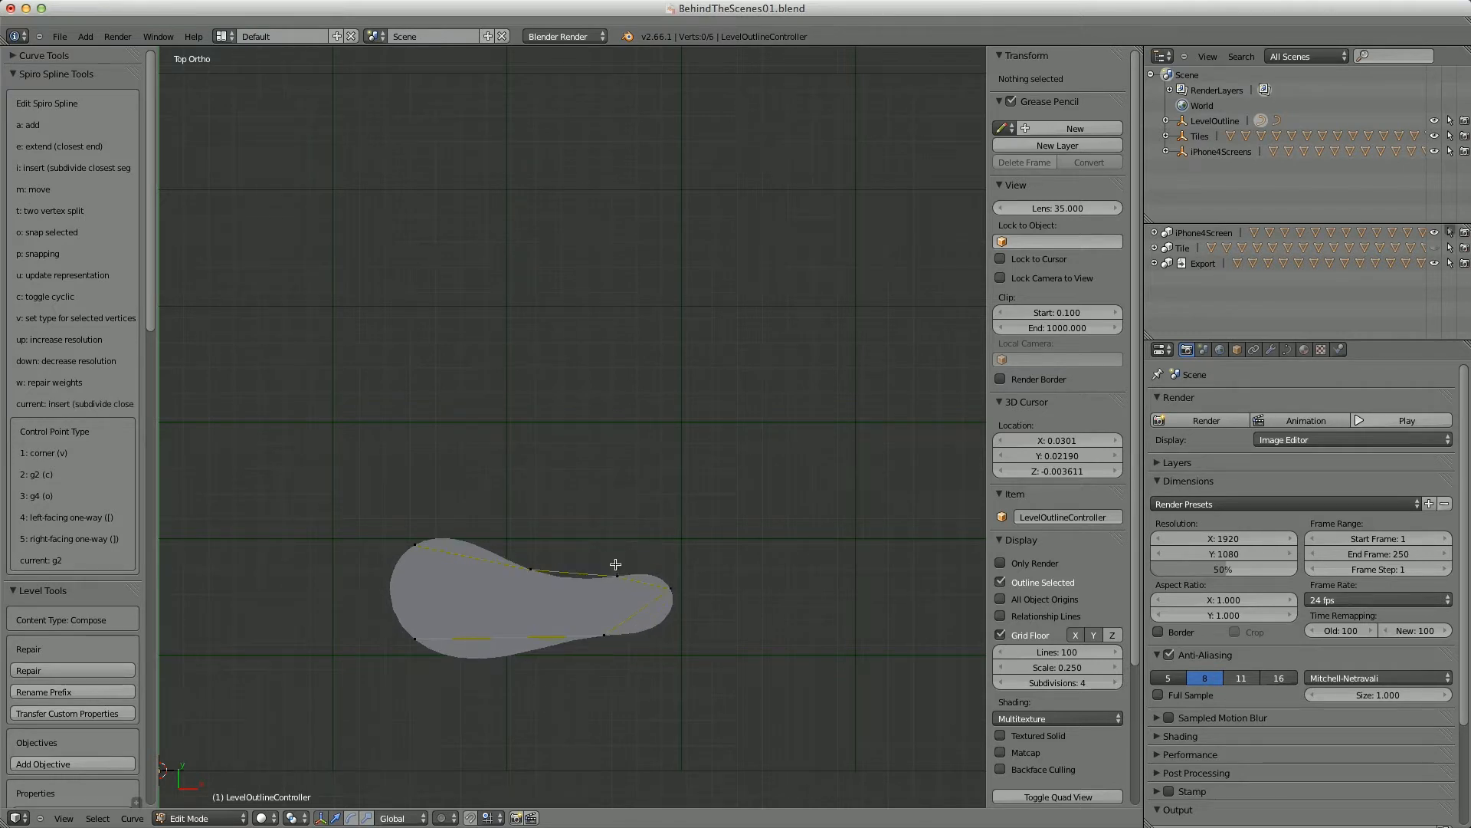
click(606, 527)
- Move the outline's rightmost control point down and outward to about X 21.57, Y 5.81
right_click(673, 592)
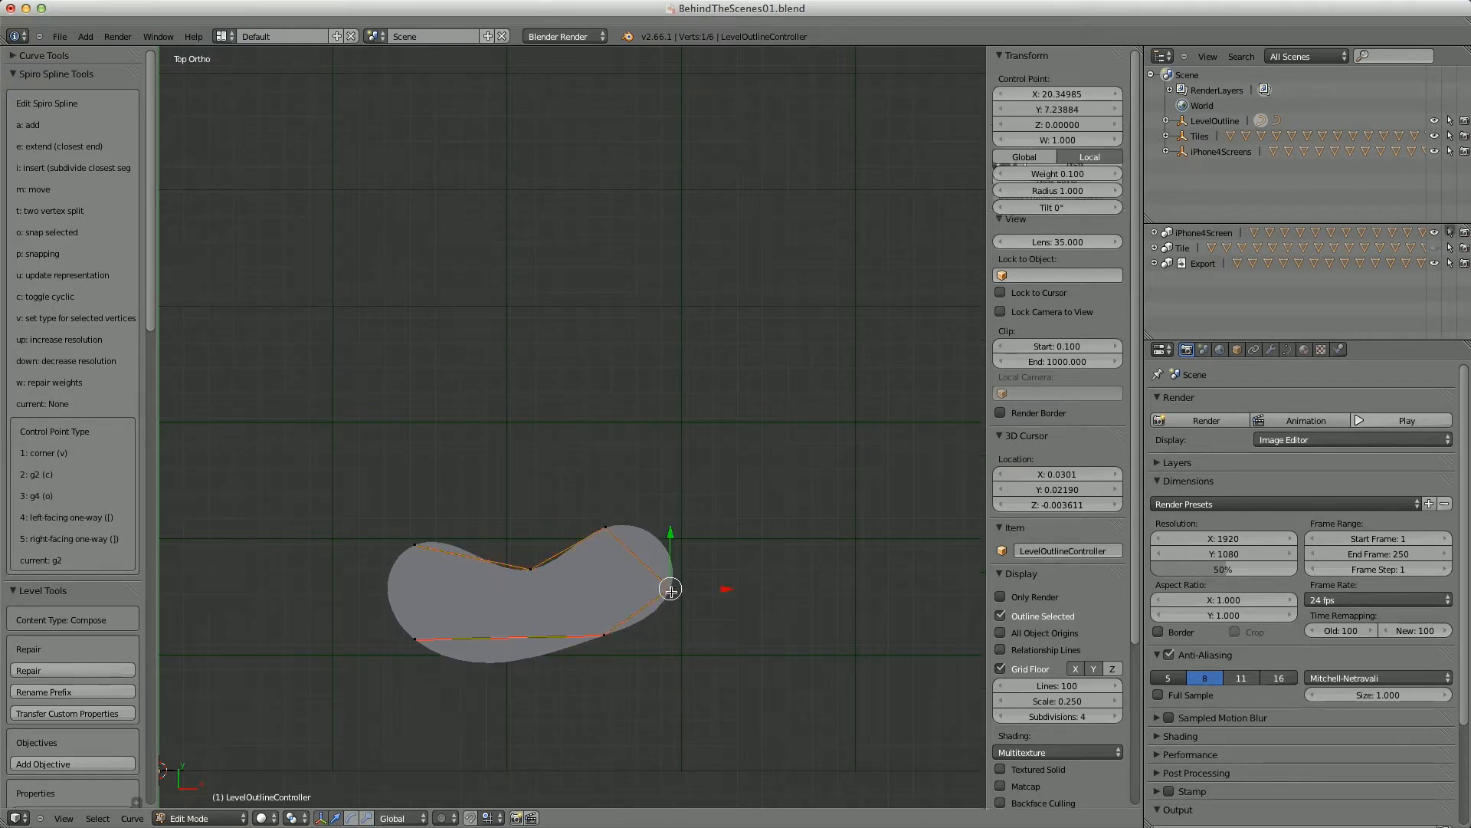
key(m)
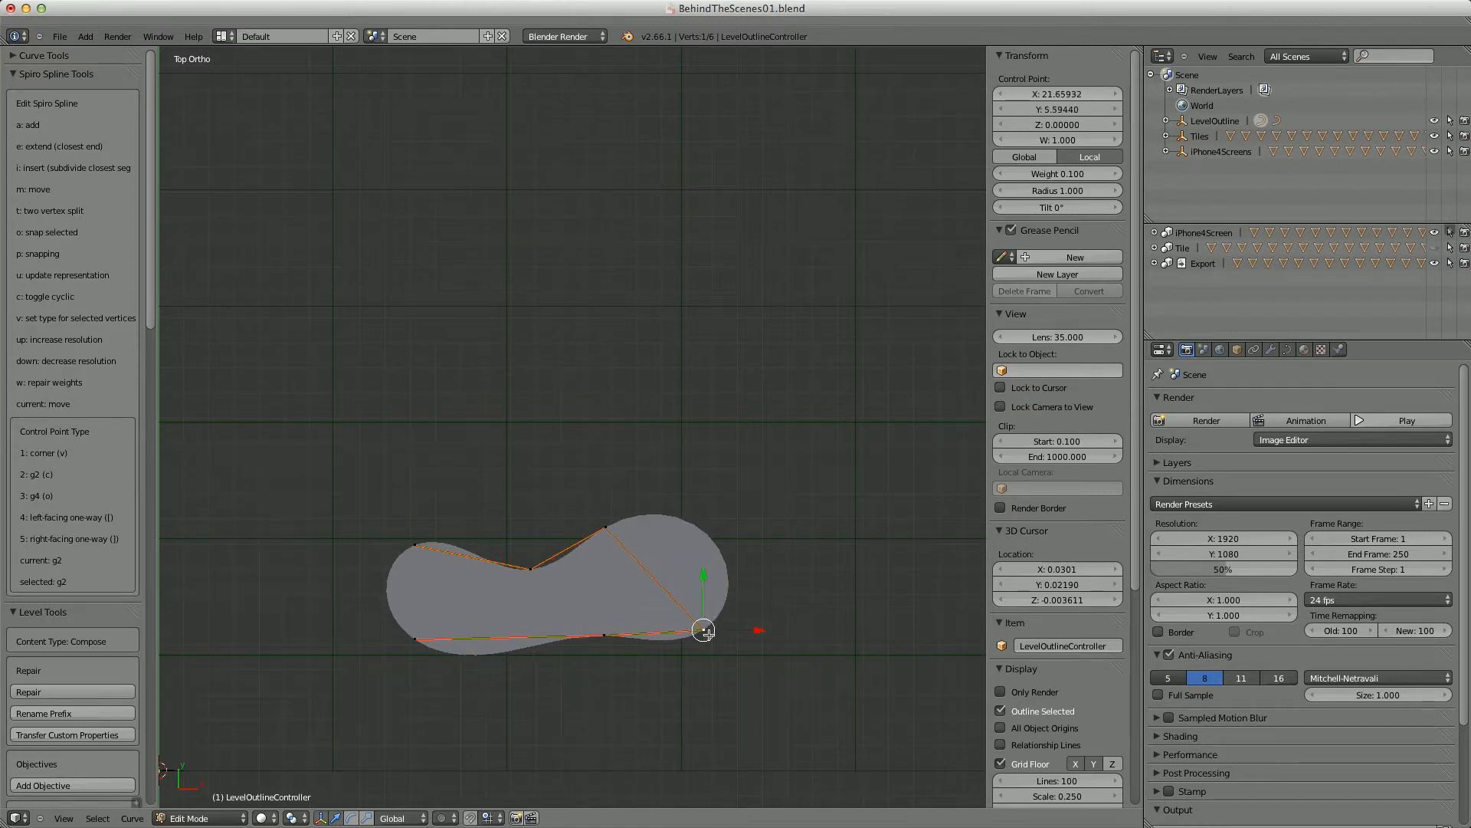
click(706, 628)
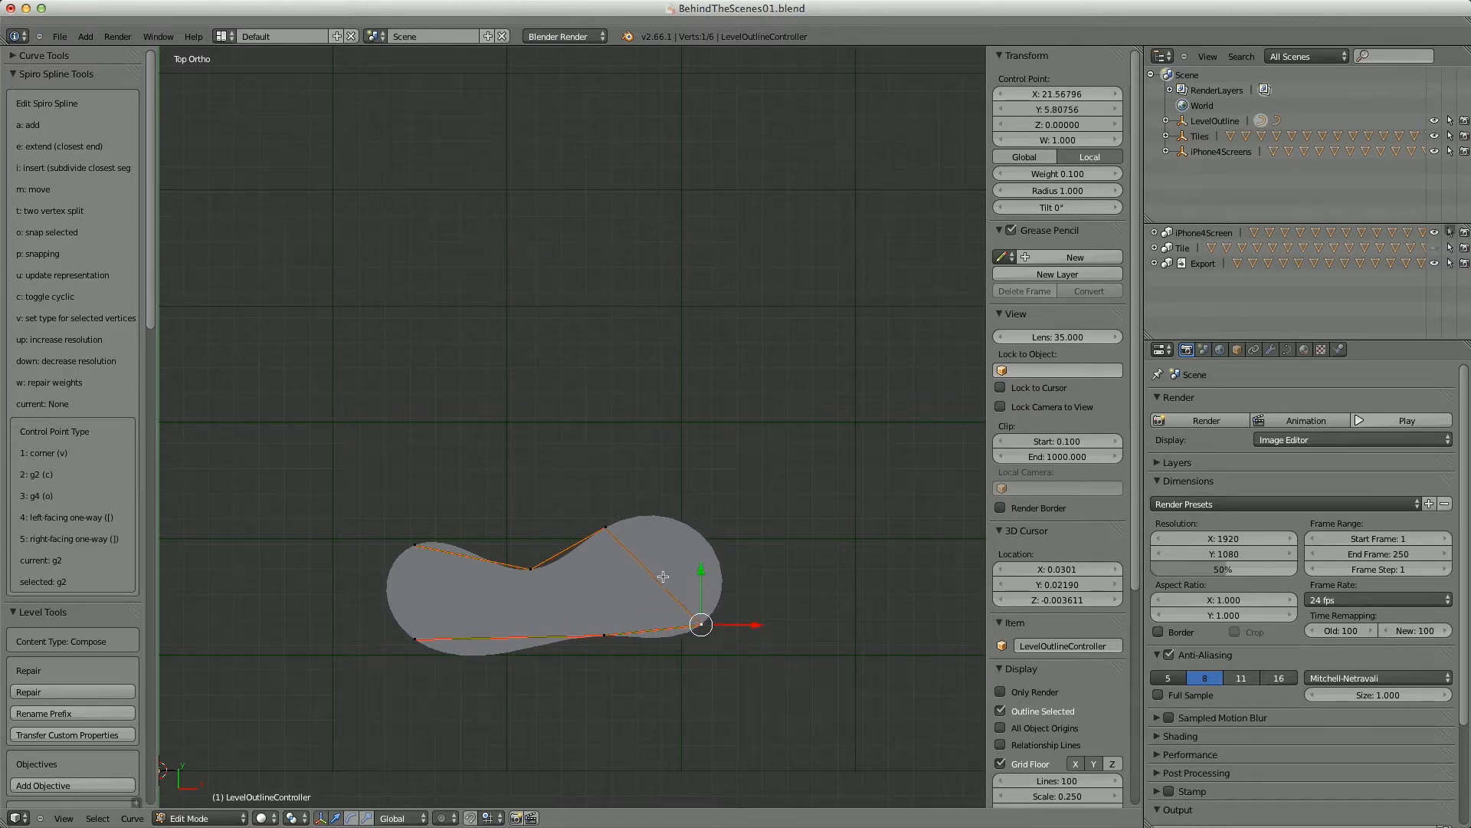
- Insert four more control points at the outline's right end to lengthen it into an upward-curving, wavy shape
key(i)
click(710, 566)
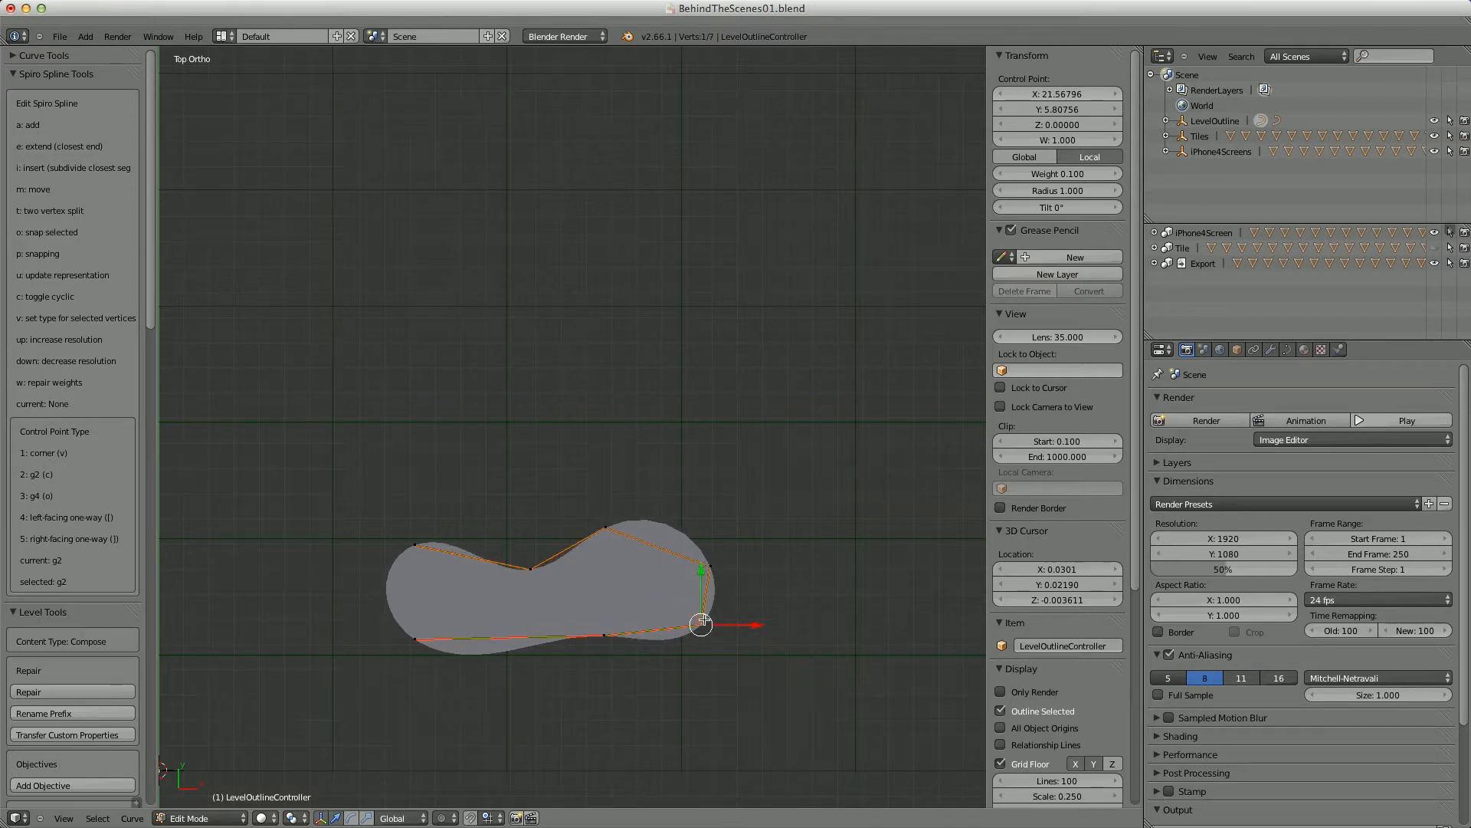
shift+middle_drag(713, 610, 493, 584)
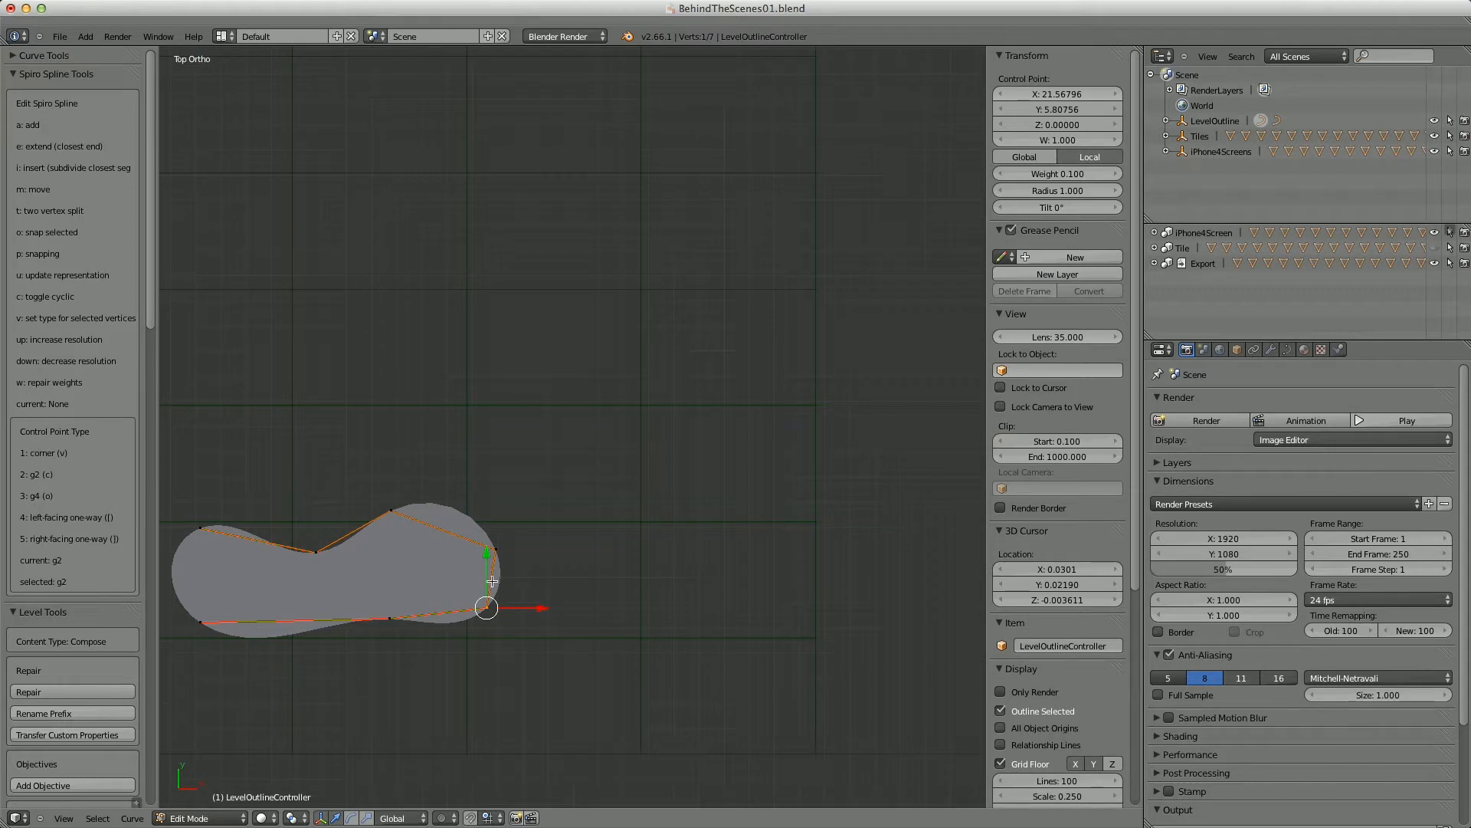
key(i)
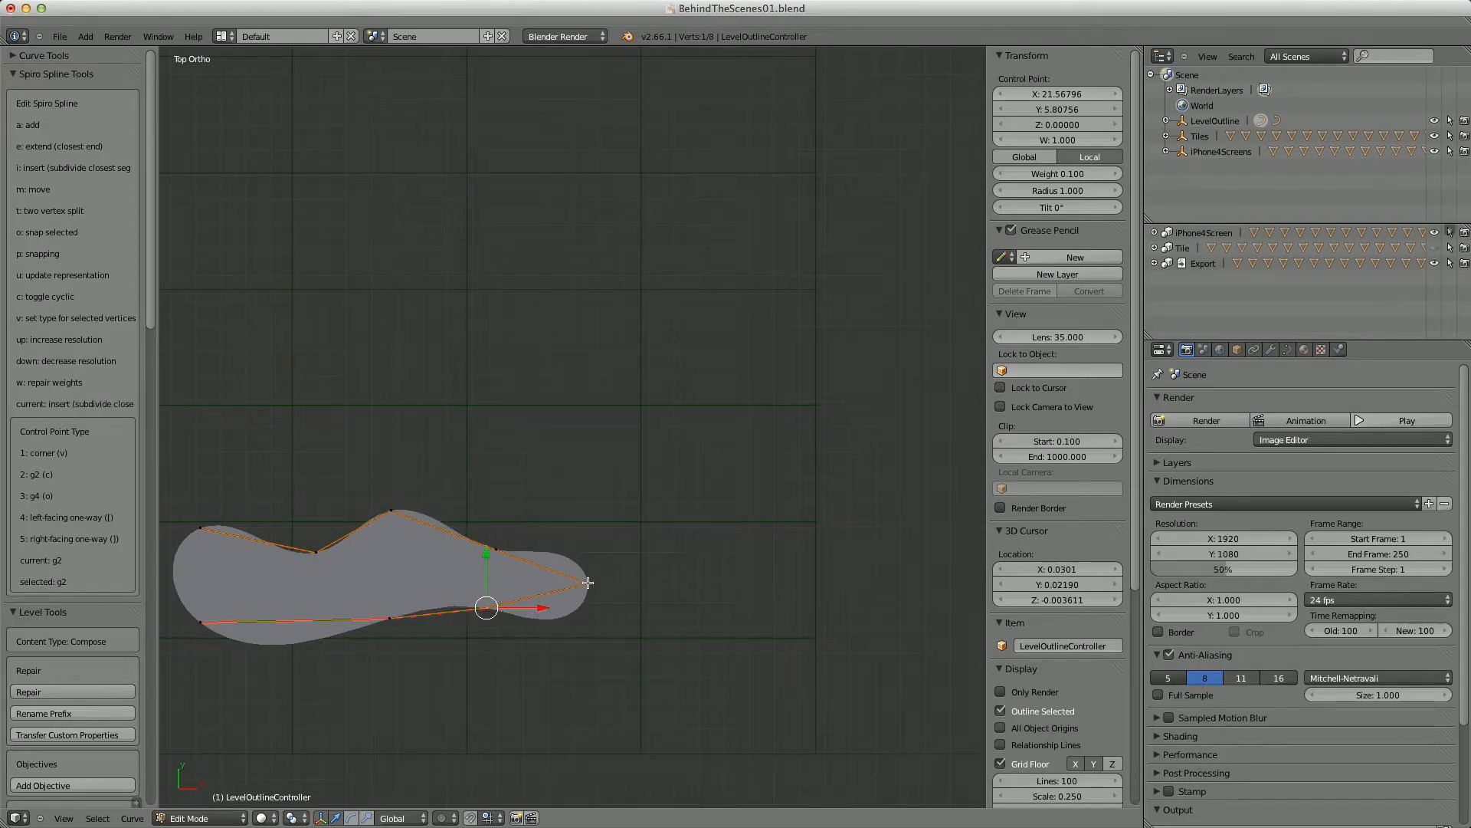
click(592, 579)
key(i)
click(569, 507)
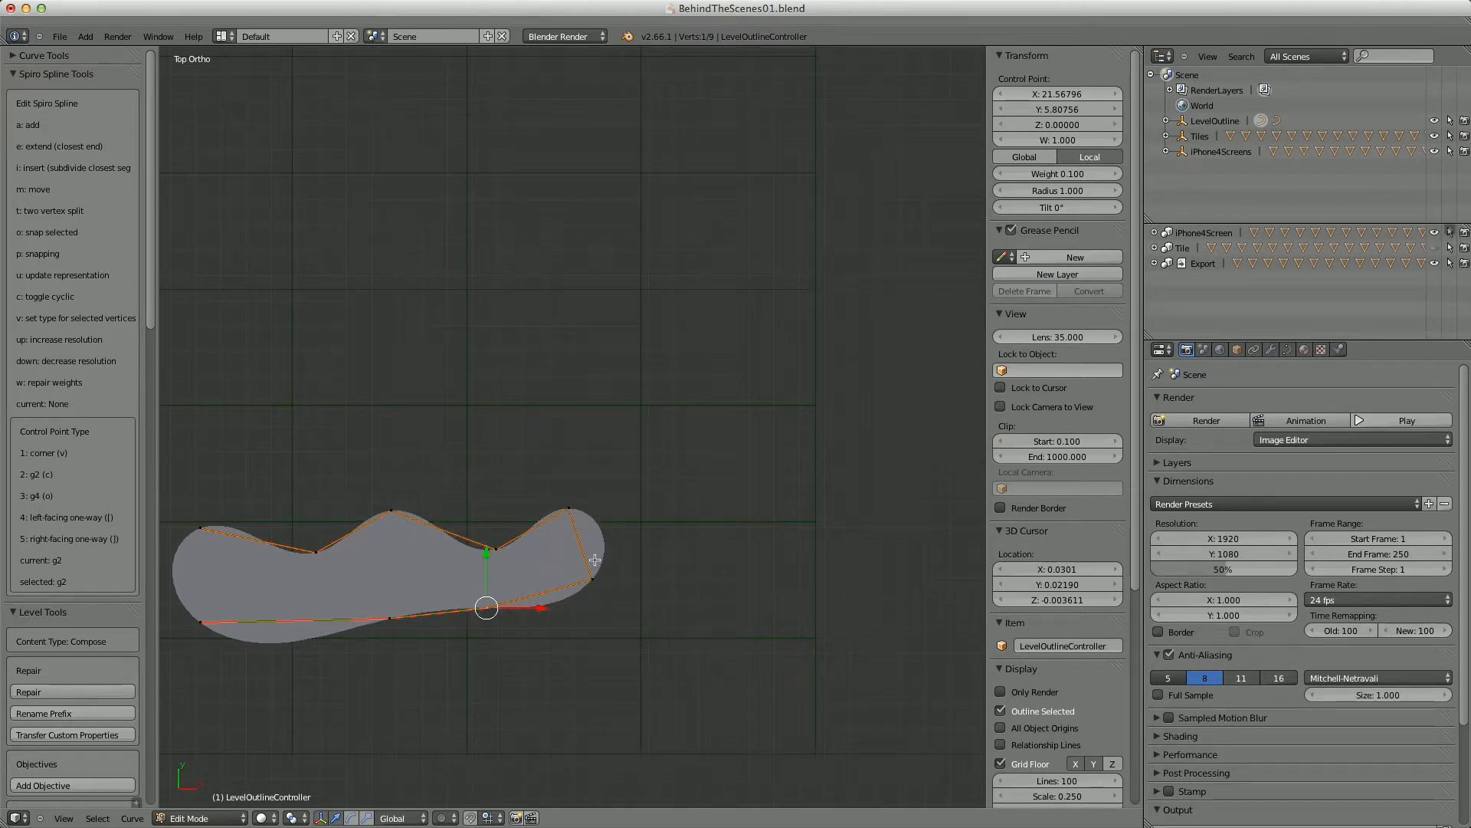
key(i)
click(643, 511)
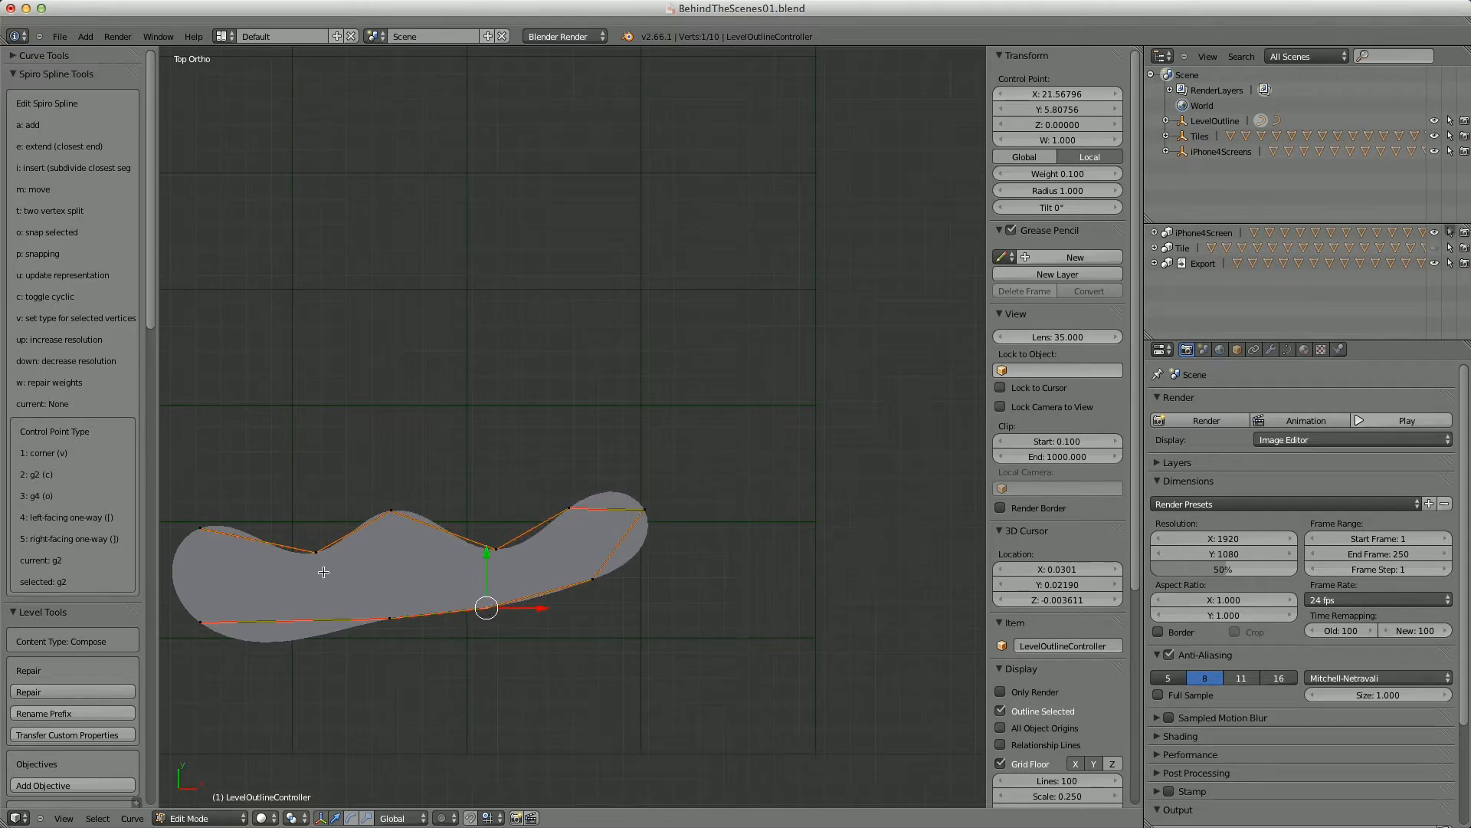
- Reposition the outline's three lower control points, moving the lower-left one to about X 8.81, Y 5.41 and the next to about X 14.08, Y 5.29
shift+middle_drag(259, 578, 420, 559)
right_click(361, 604)
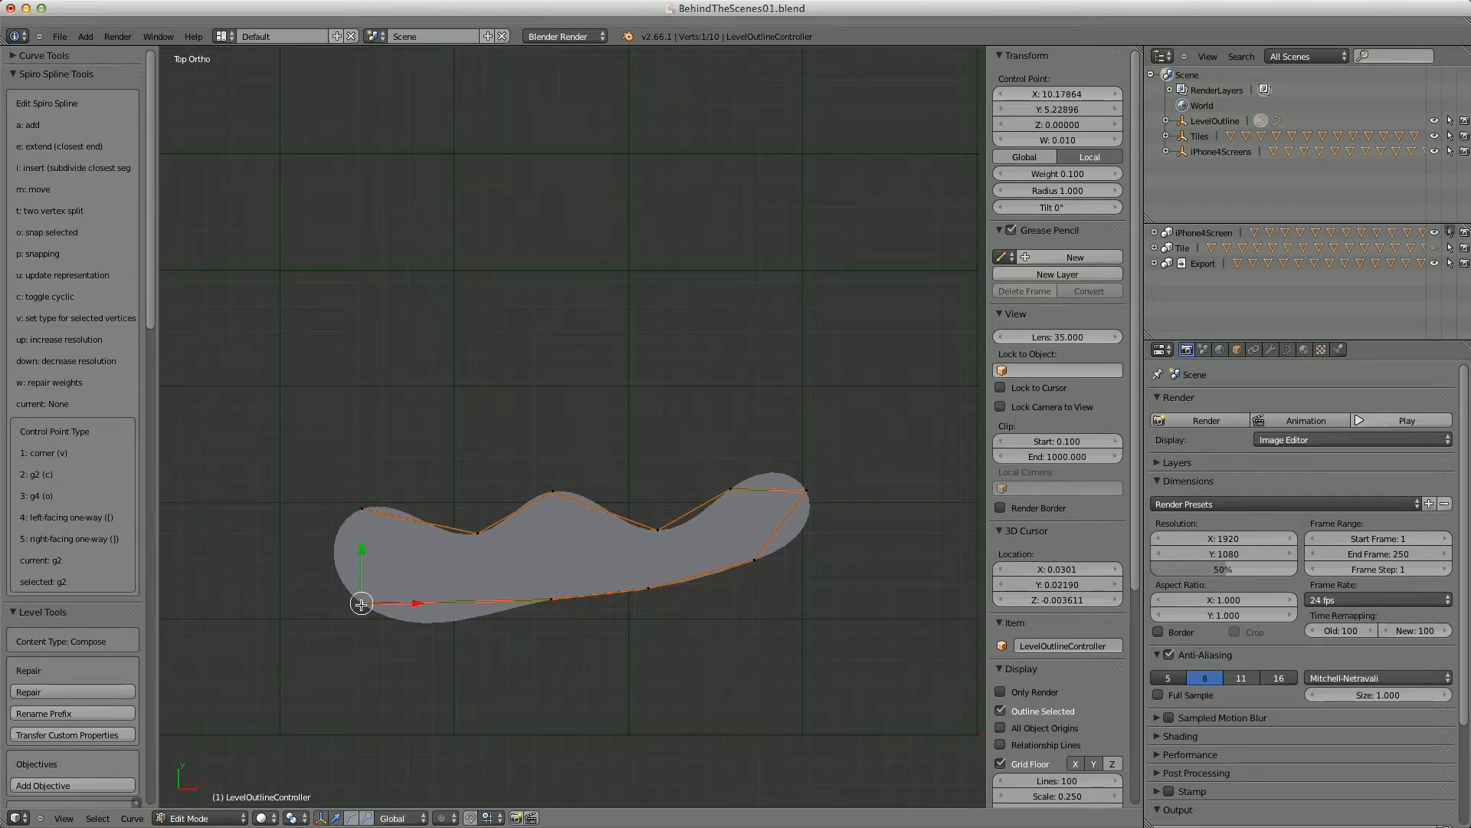
key(m)
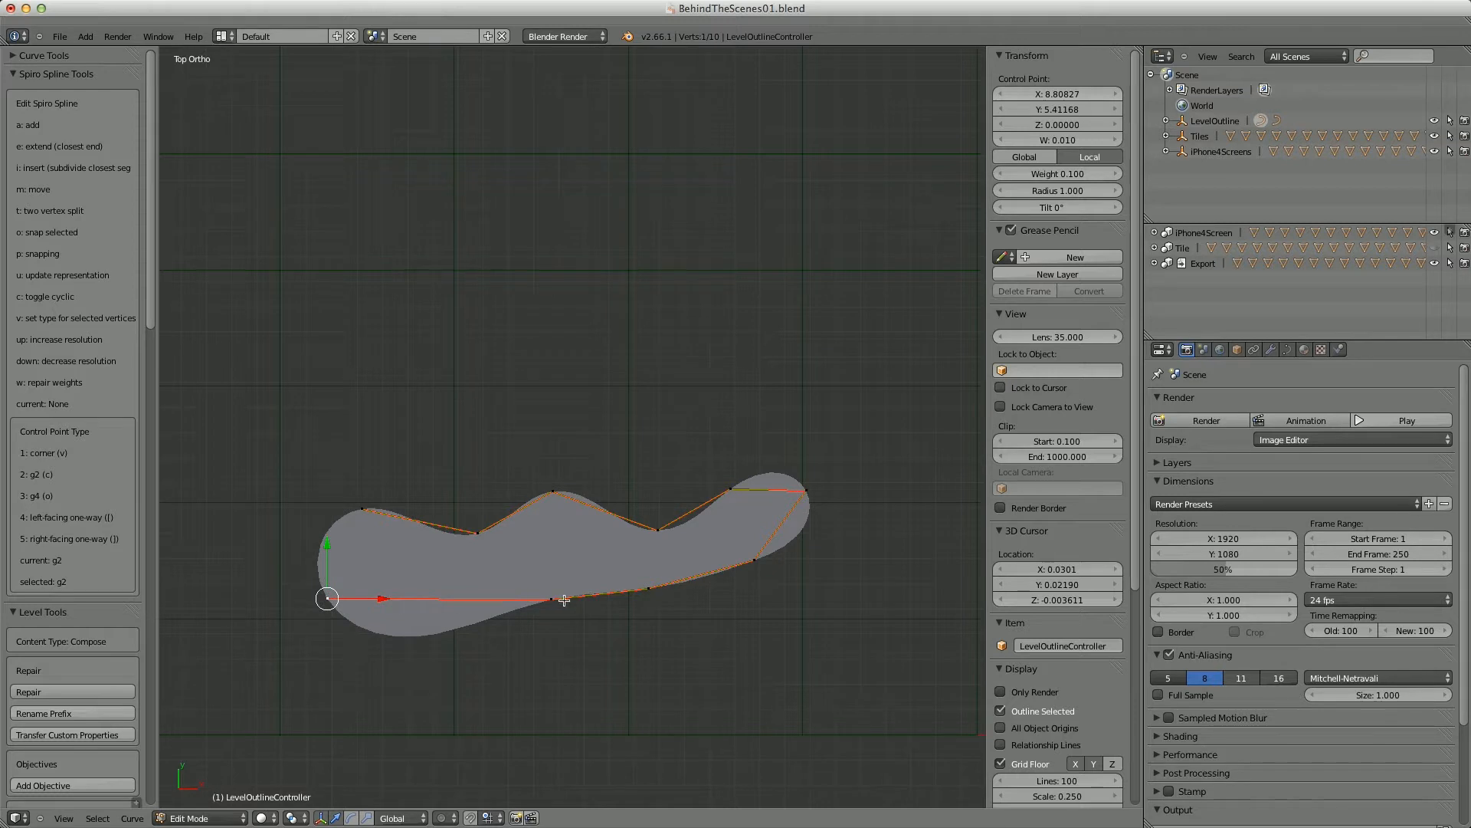
right_click(553, 599)
key(m)
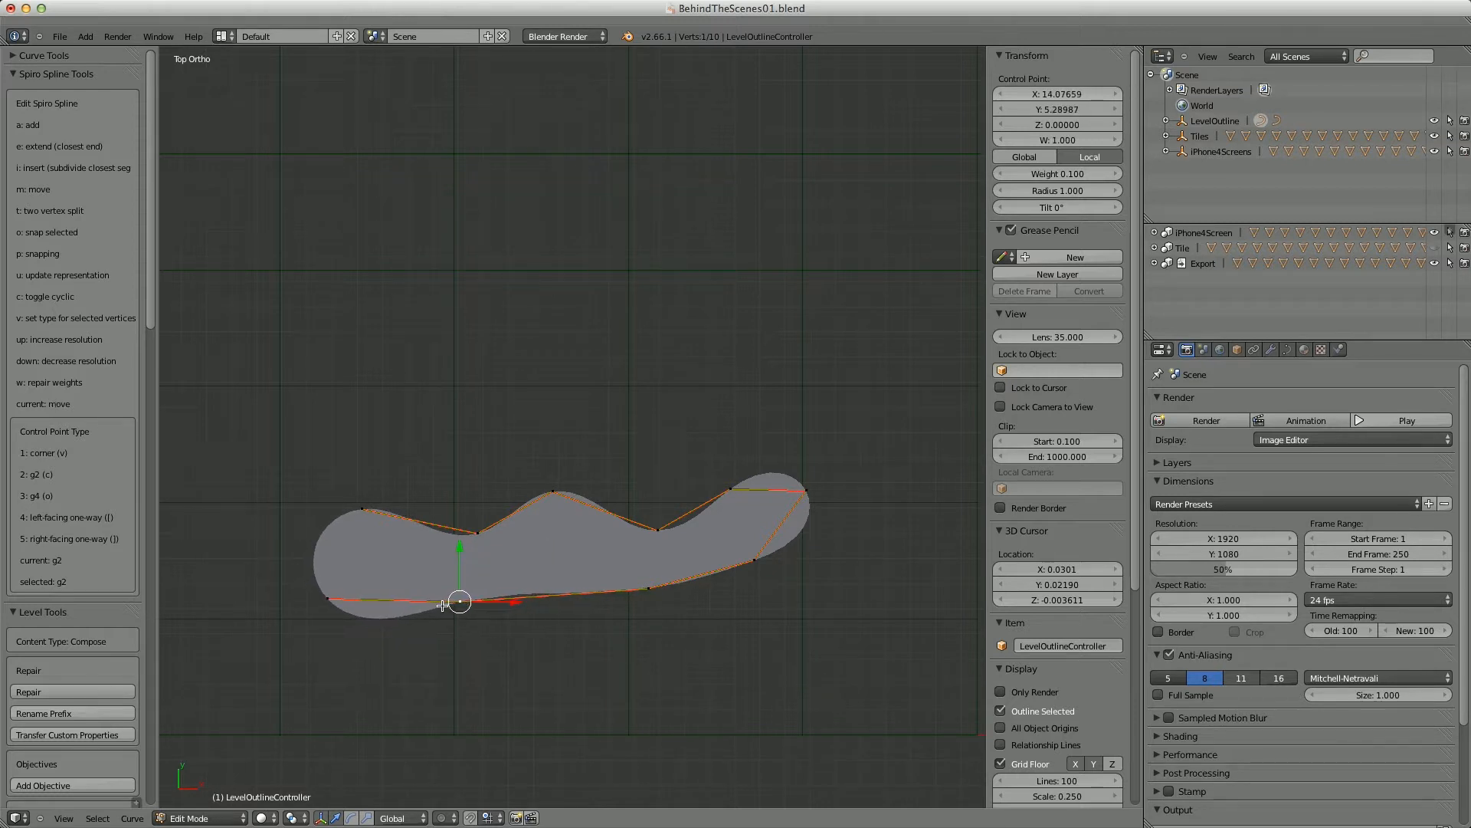
right_click(649, 590)
key(m)
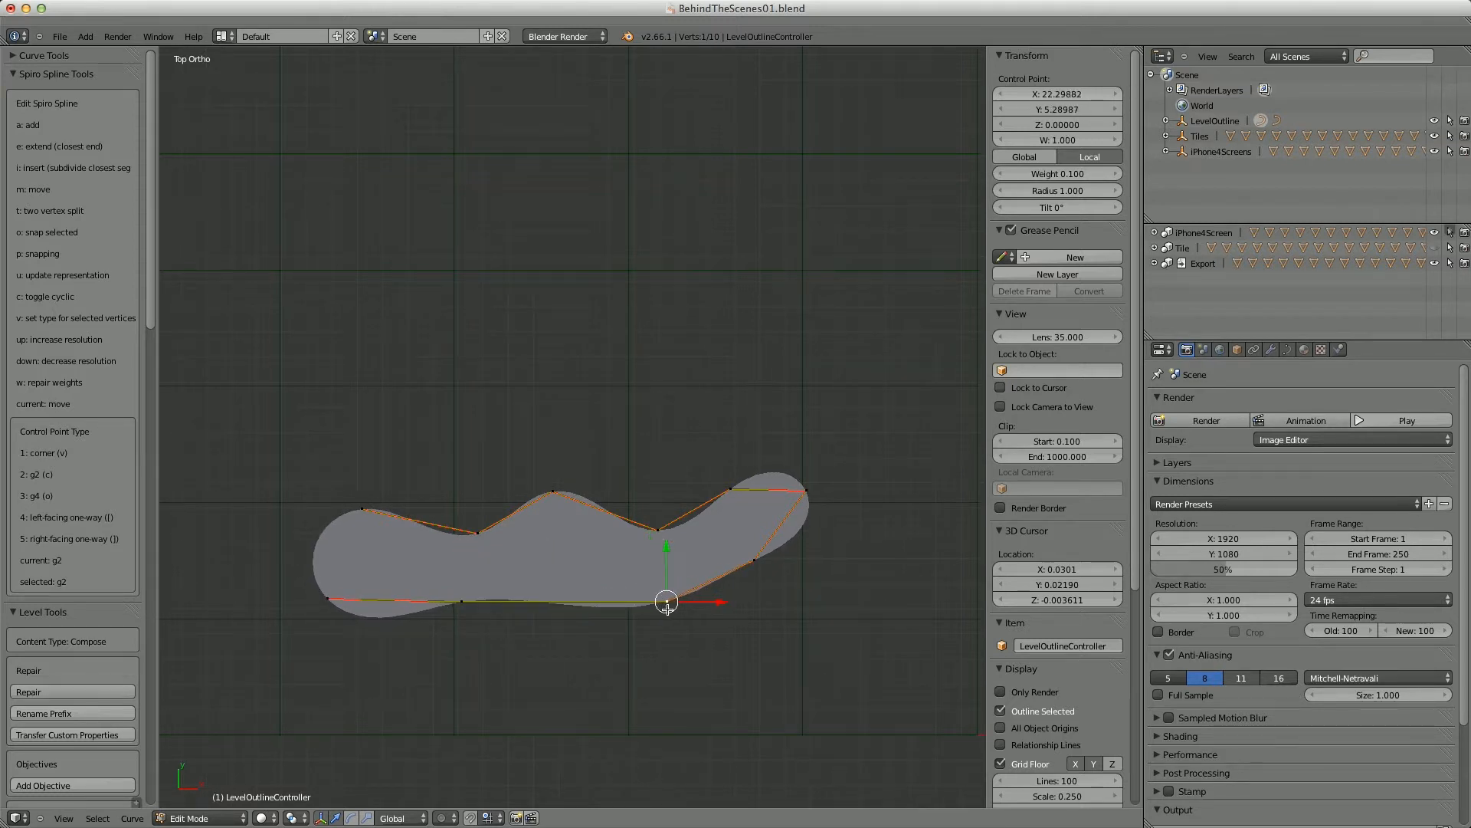
click(673, 591)
- Move the control point at the upper edge's second dip straight down to about X 21.93, Y 6.87
right_click(657, 530)
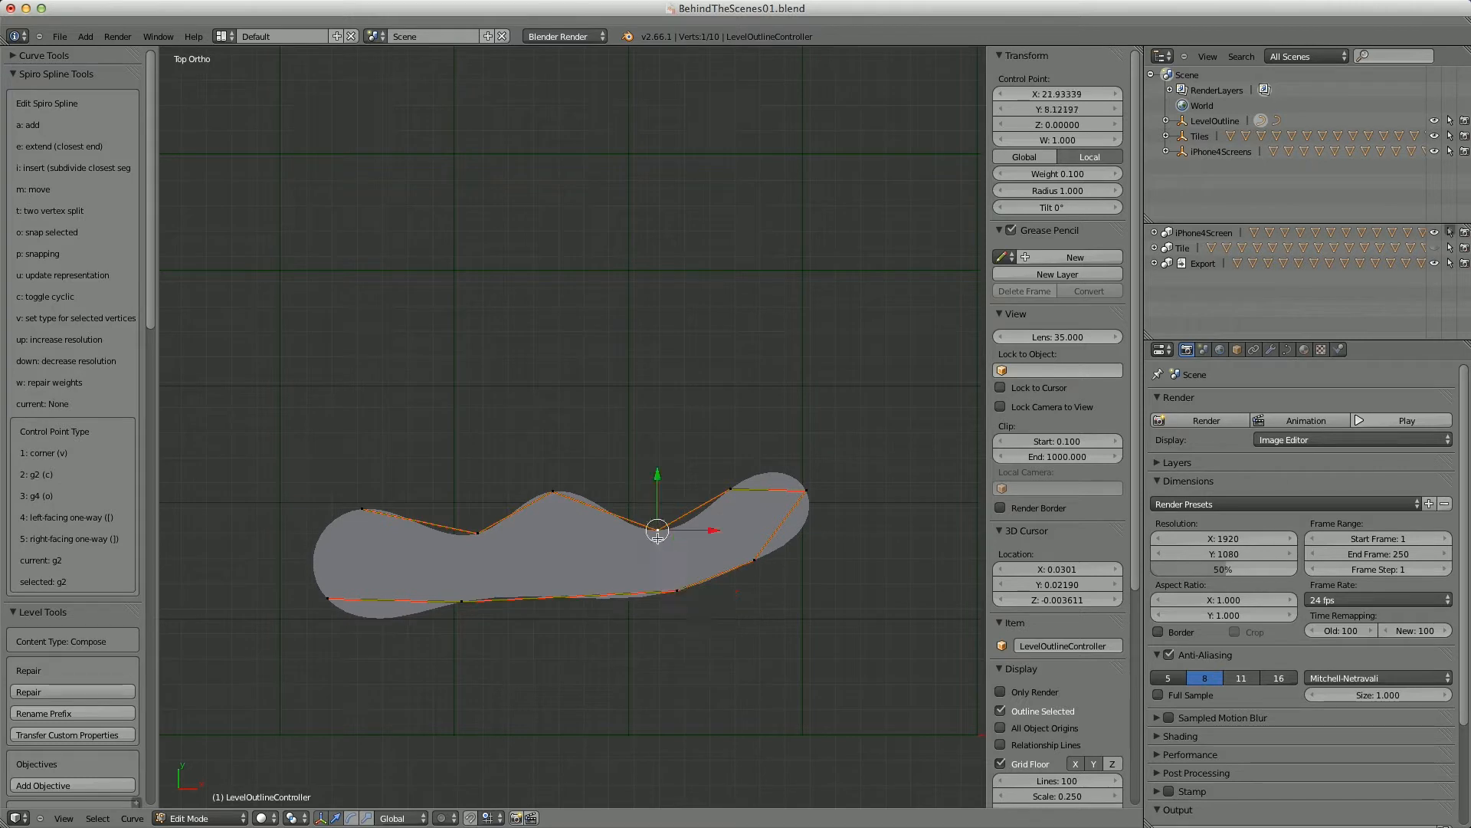
key(m)
click(658, 570)
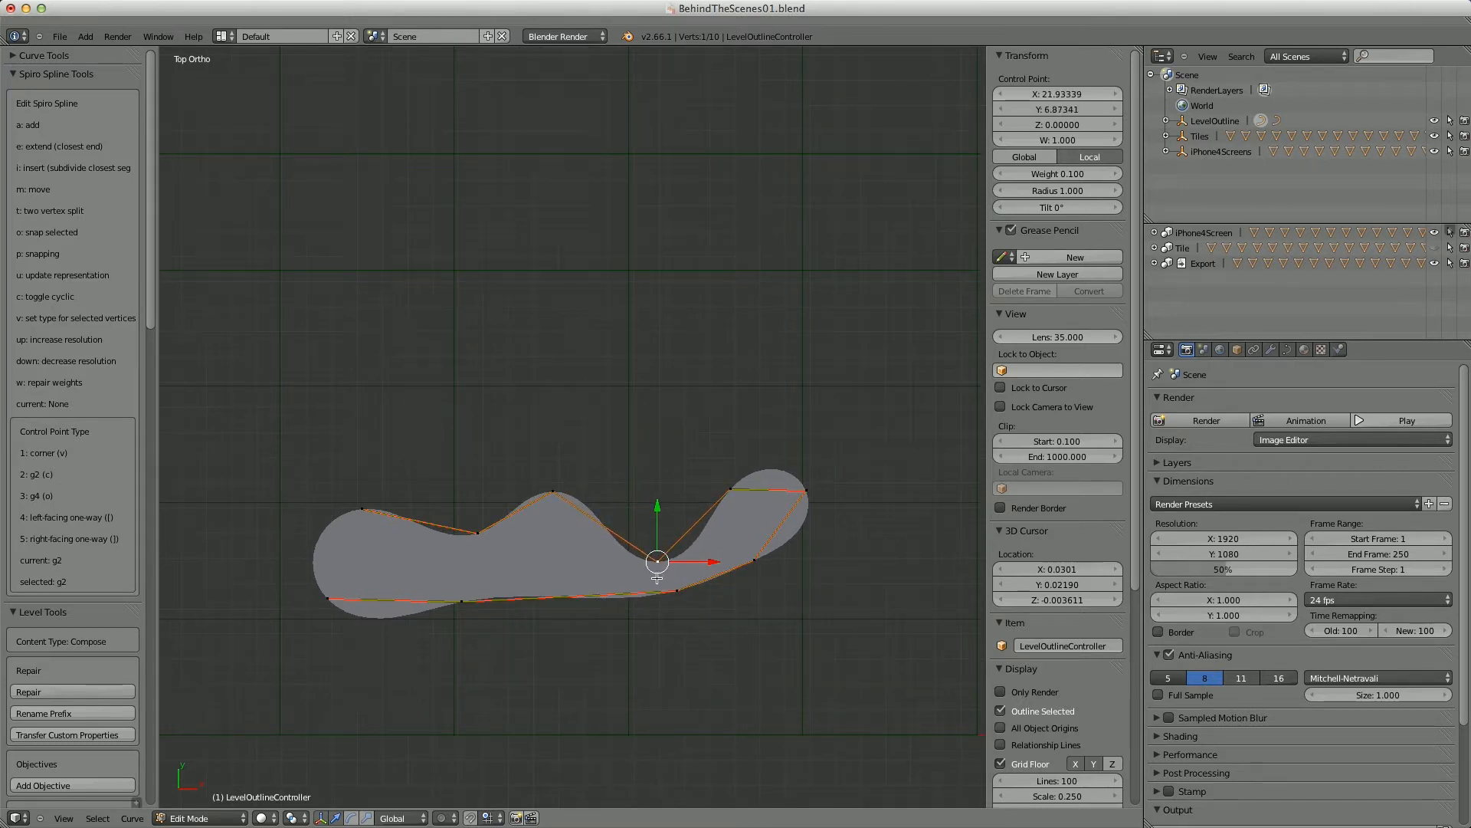
- Move the outline's rightmost control point to about X 28.07, Y 9.76 and insert two g2 control points just above the raised end's two edges
shift+middle_drag(660, 585, 558, 588)
scroll(646, 587, up, 1)
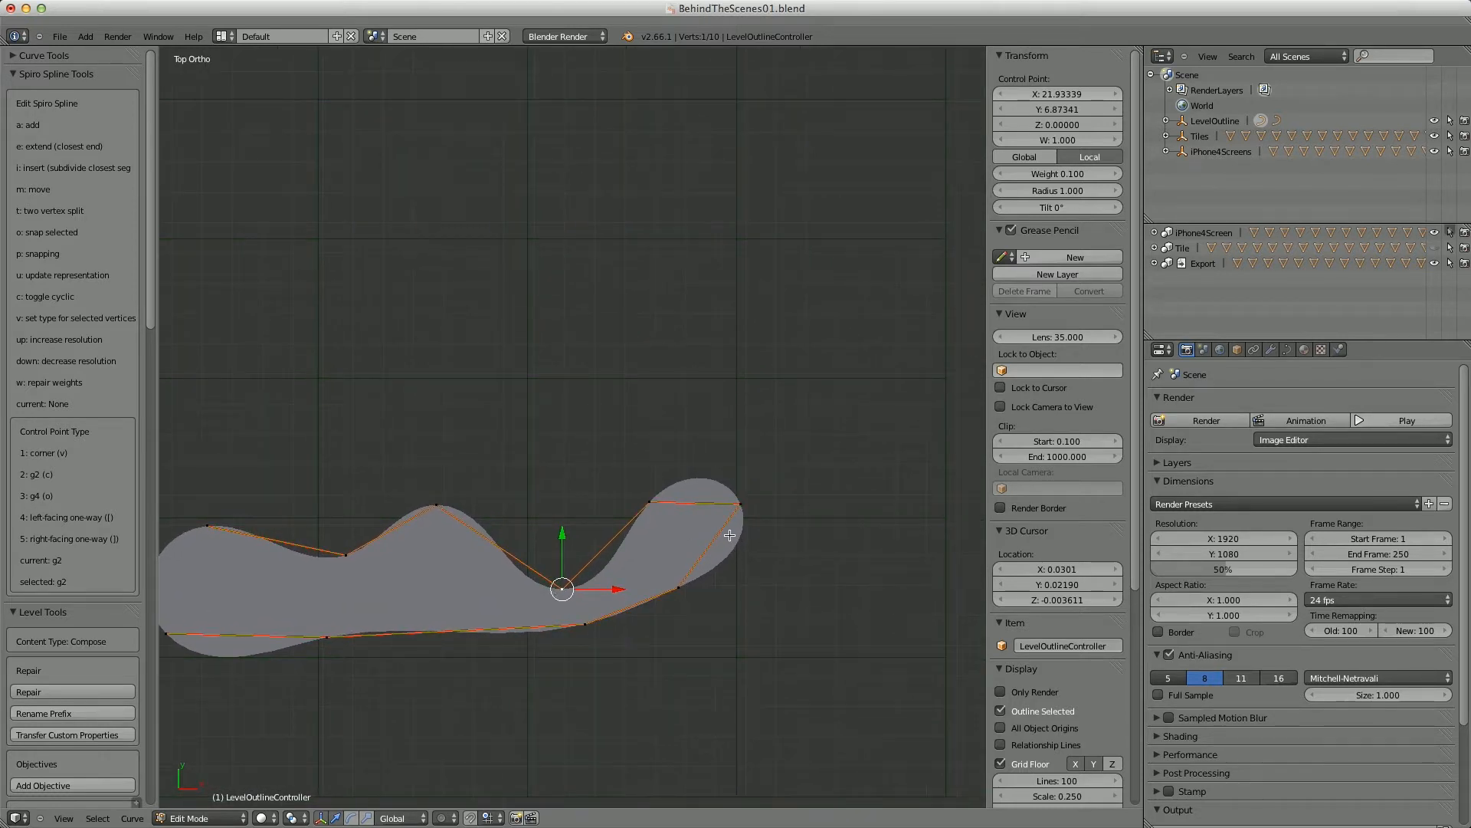
right_click(741, 506)
key(m)
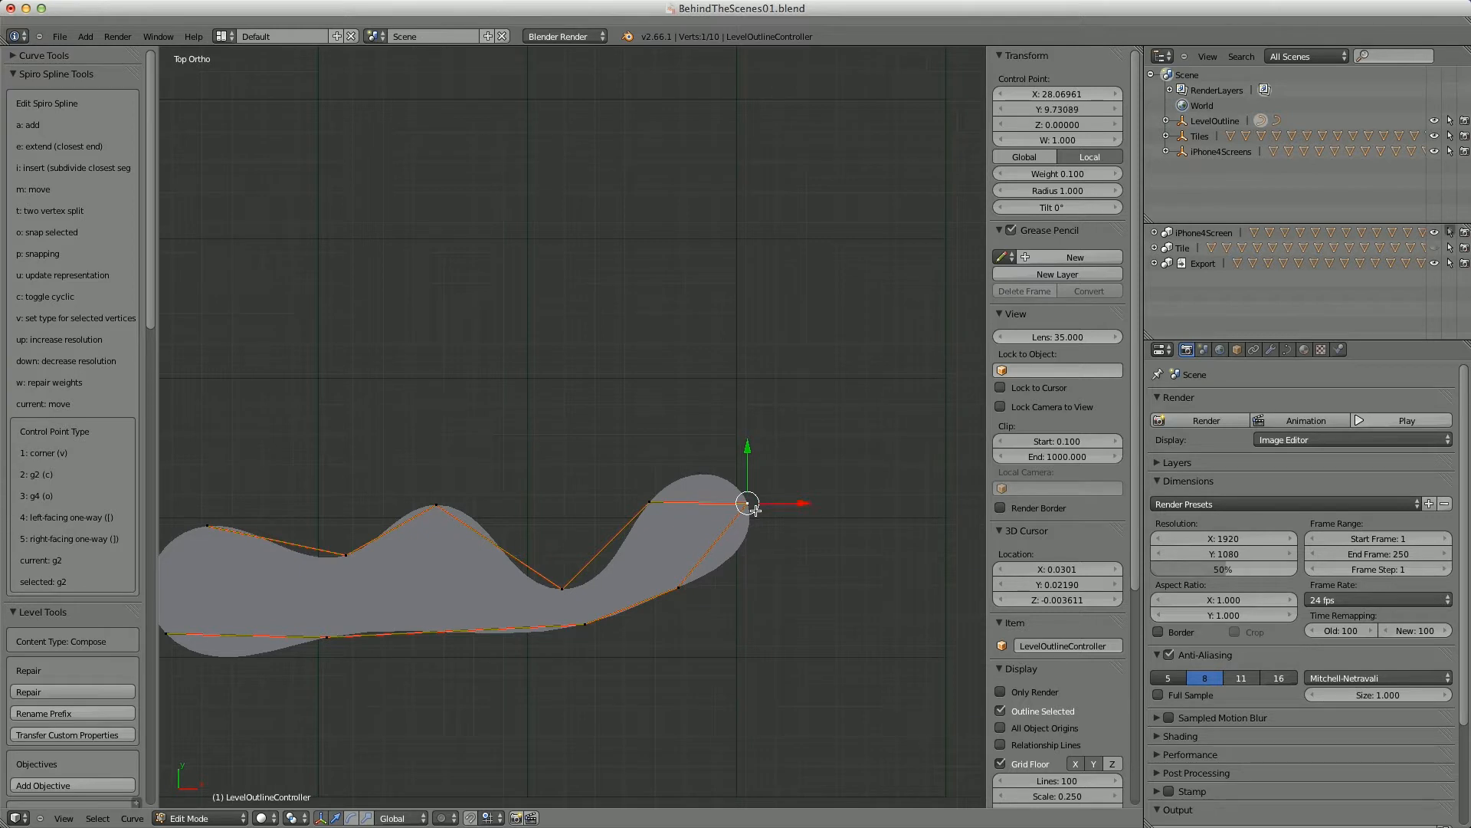
click(755, 509)
key(i)
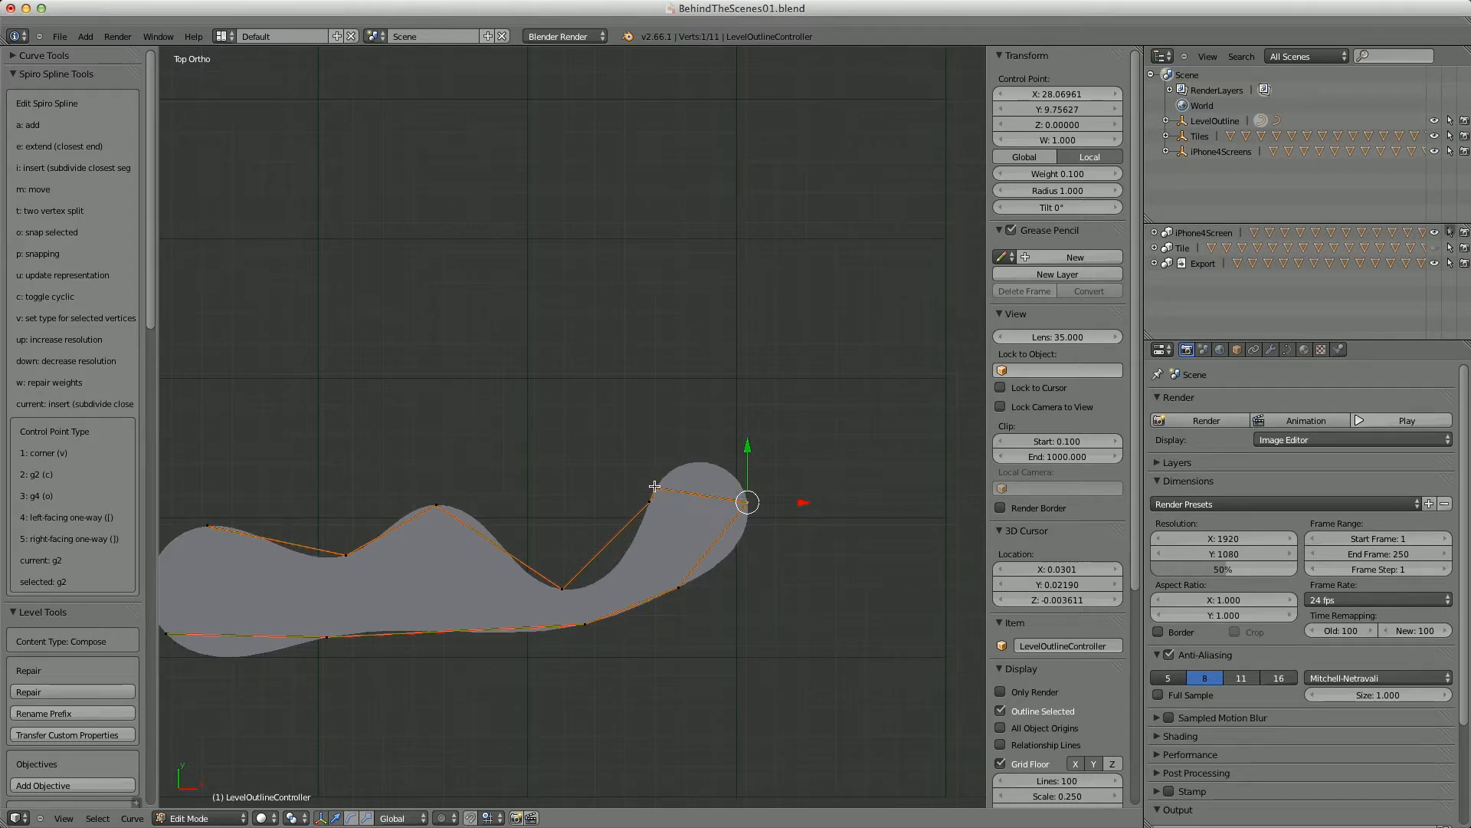
click(650, 486)
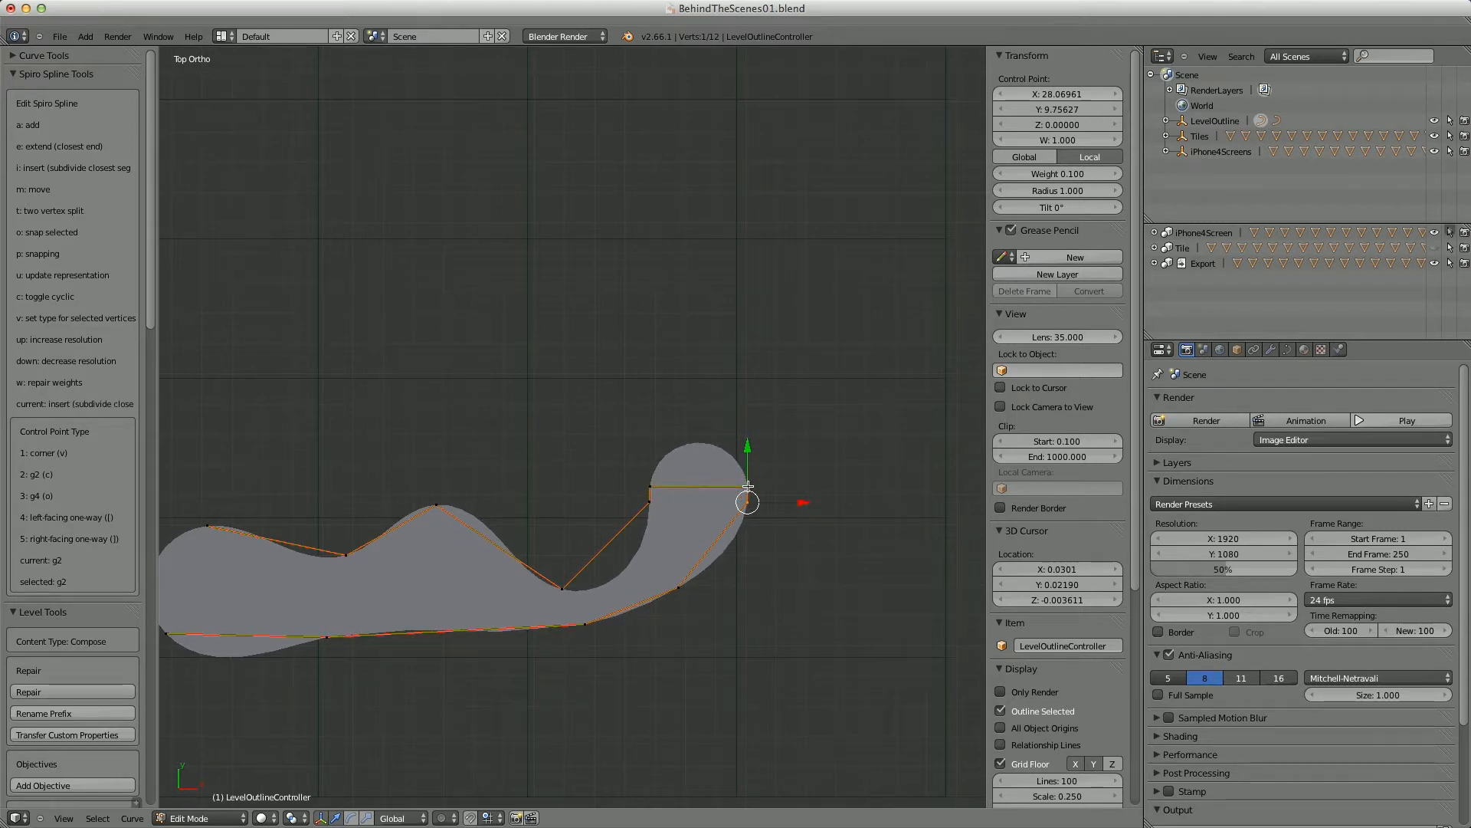
click(748, 488)
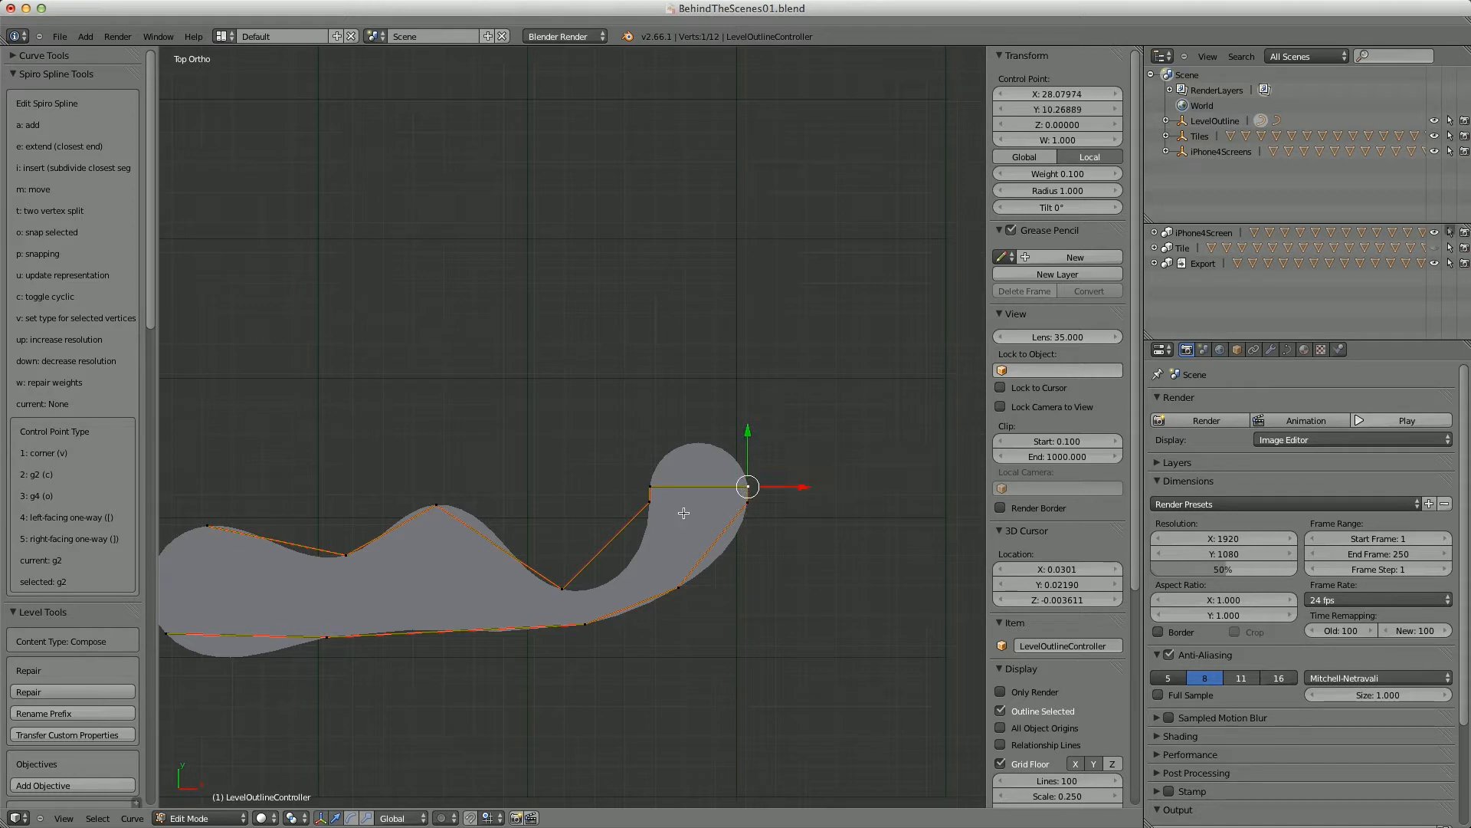
- Set the two end control points to corner type and insert two corner points high above them to form a tall straight shaft
shift+right_click(650, 486)
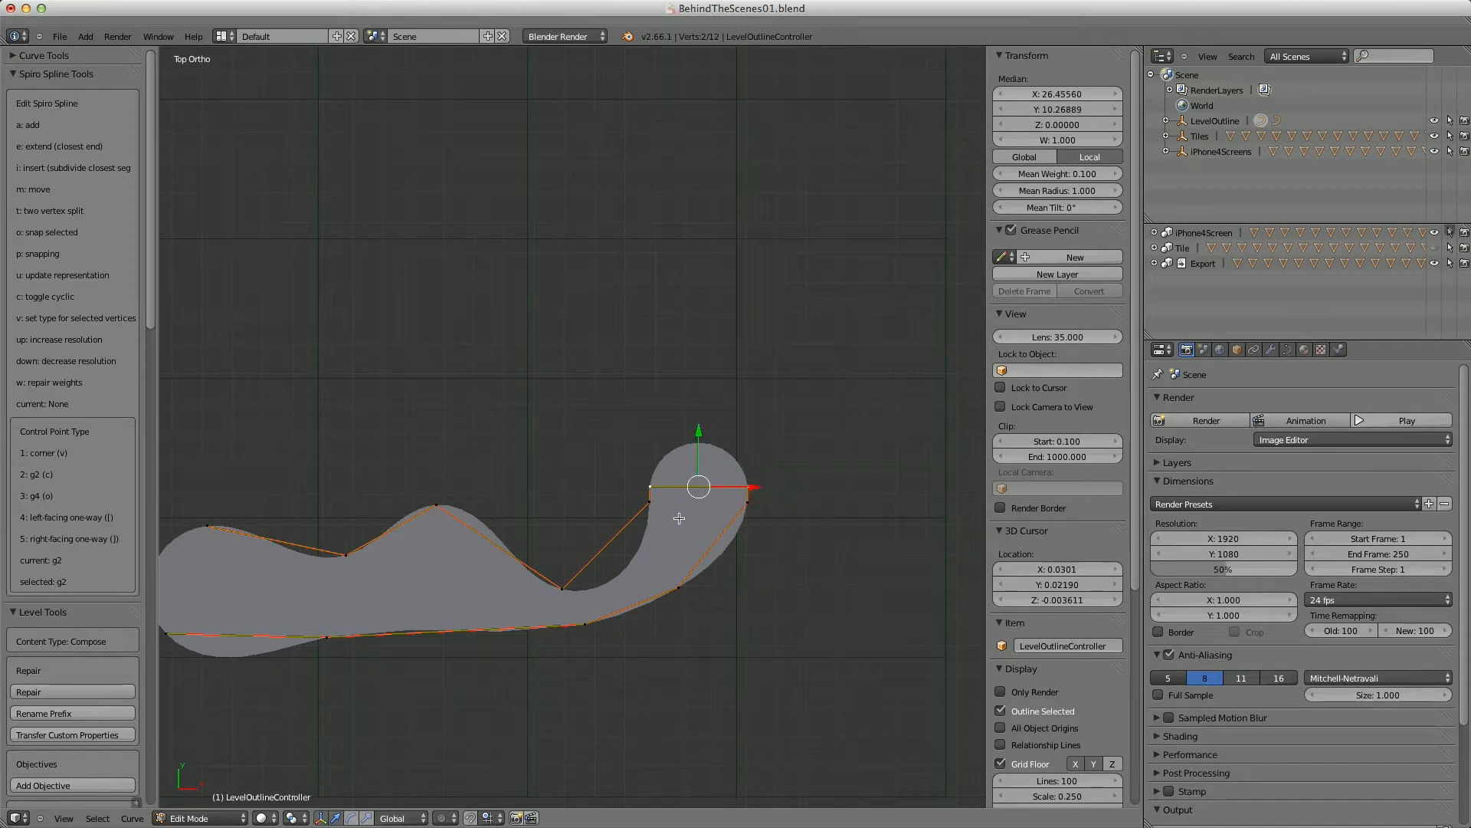
key(1)
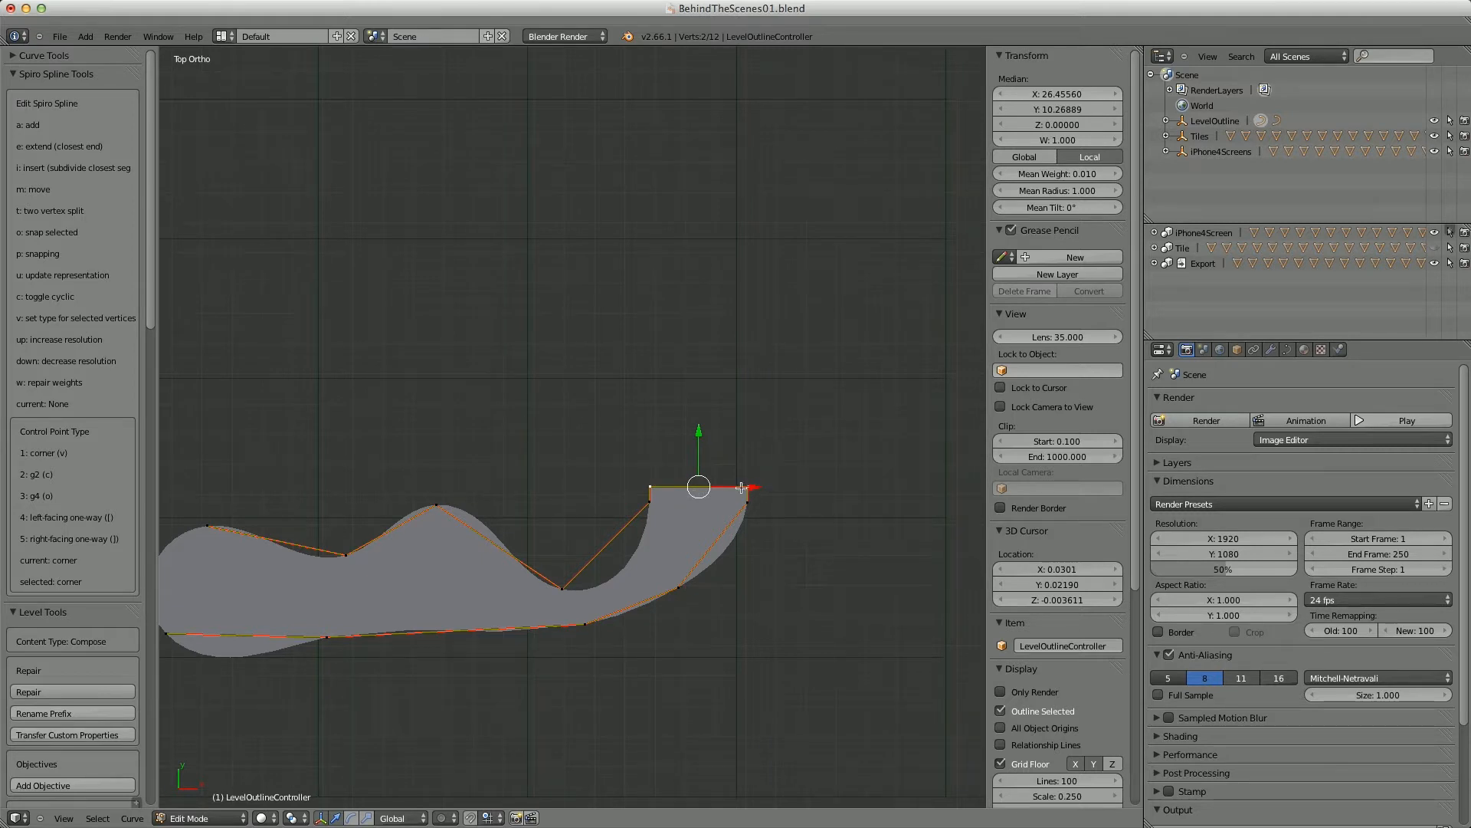
key(i)
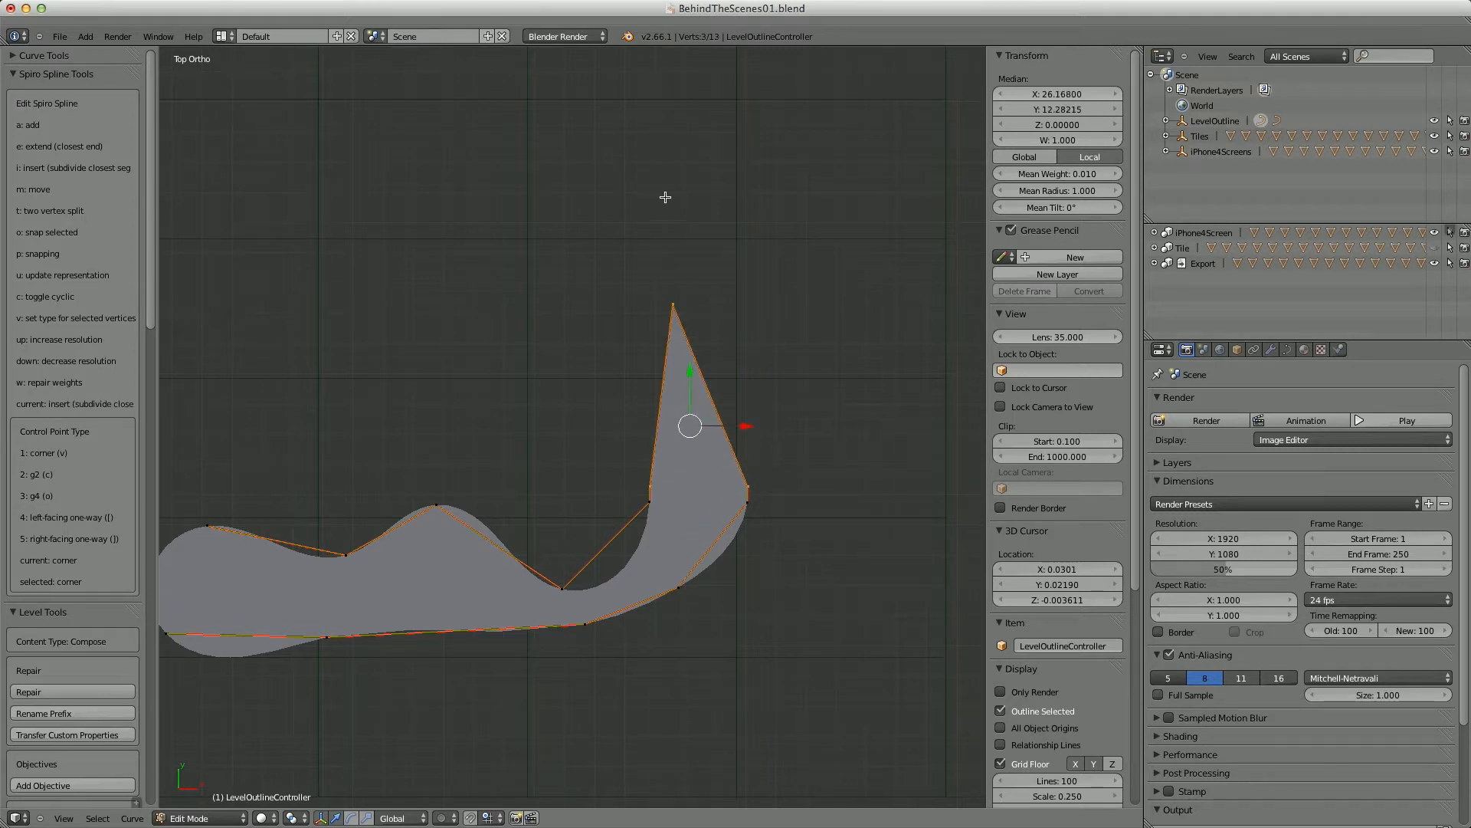
click(650, 142)
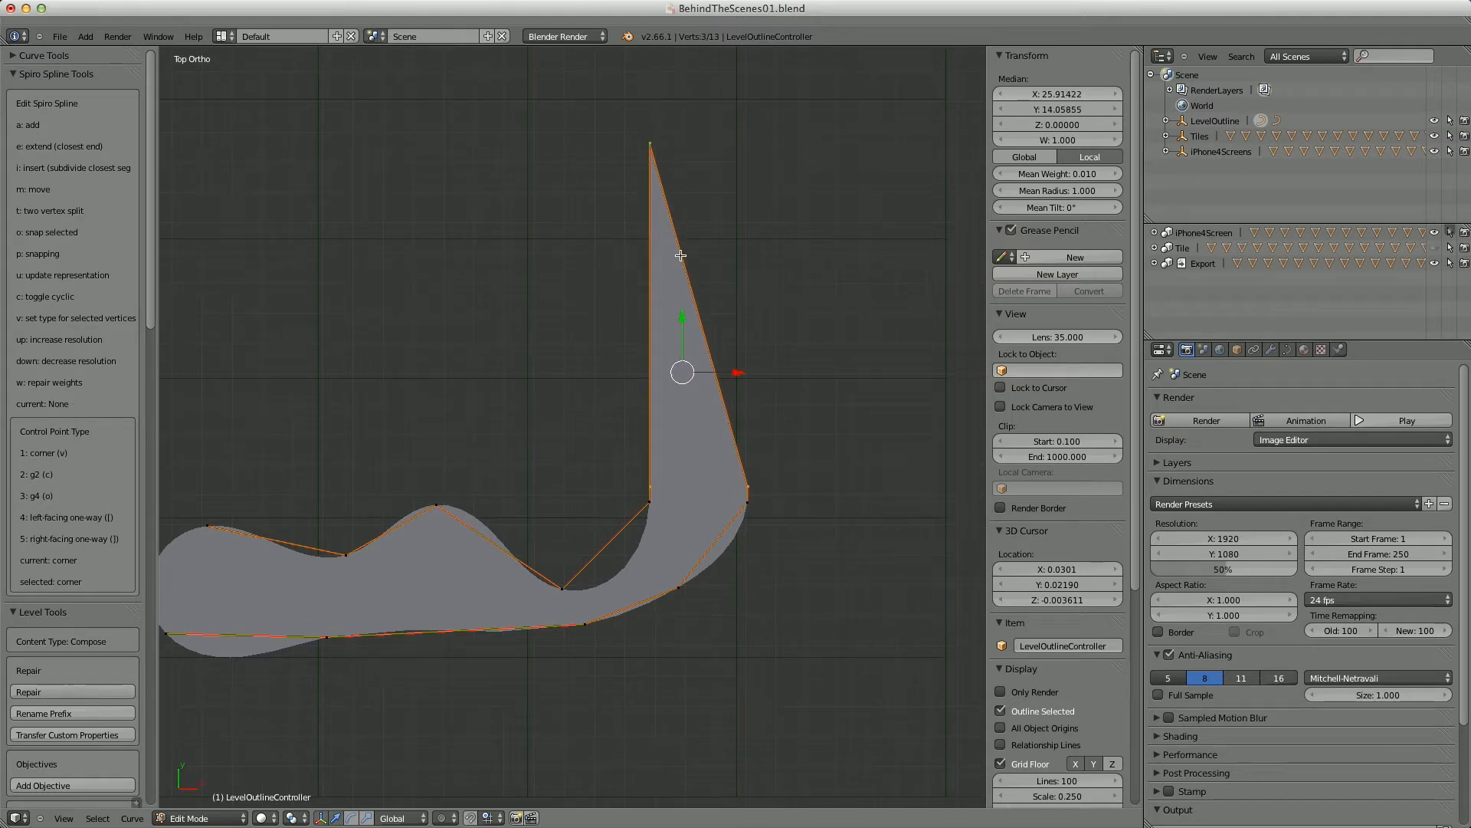
key(i)
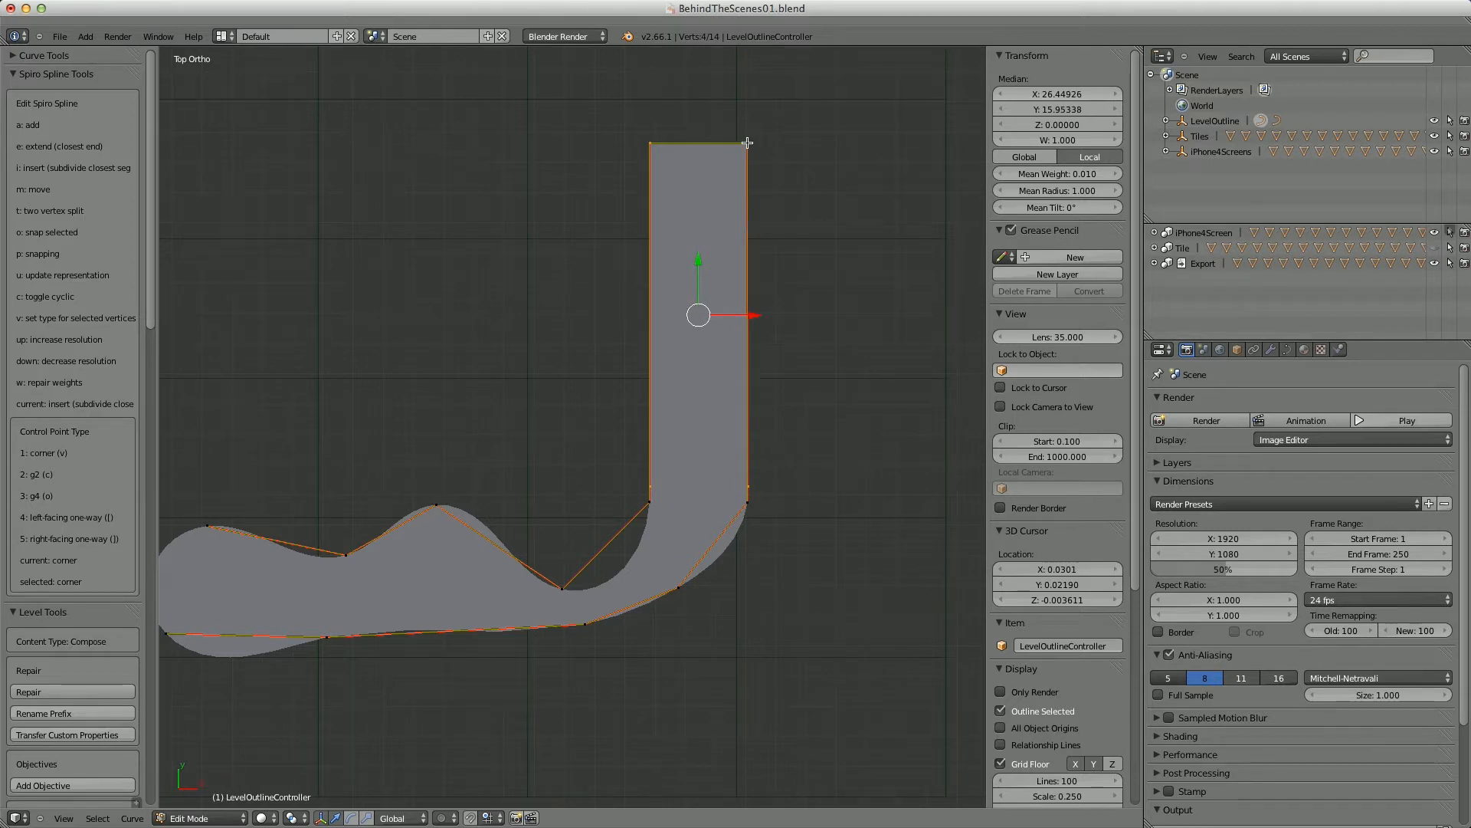
click(747, 142)
- Insert four corner points along the shaft's inner edge to form a small rectangular stub projecting from its upper half
key(i)
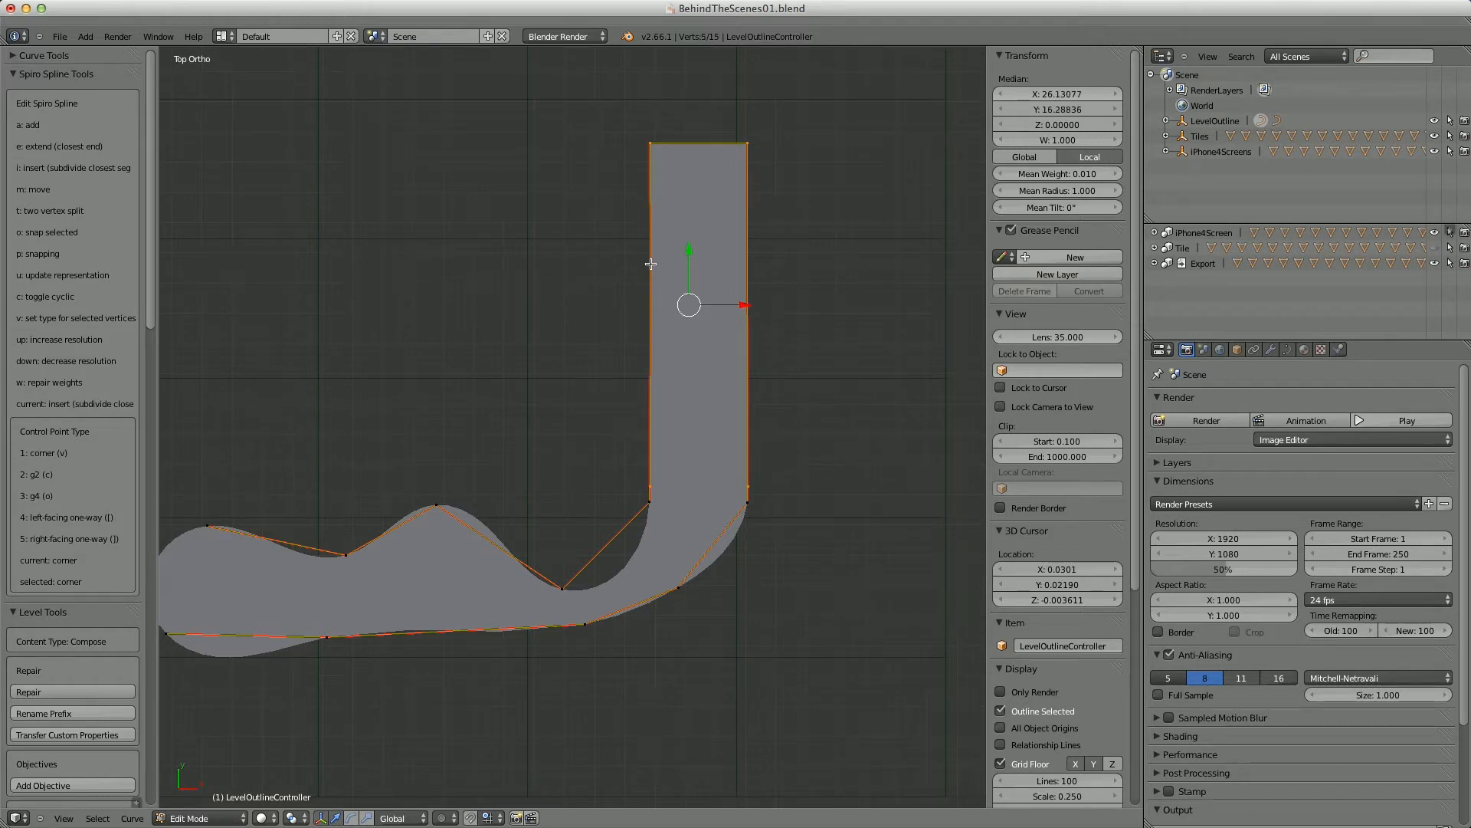
click(650, 269)
key(i)
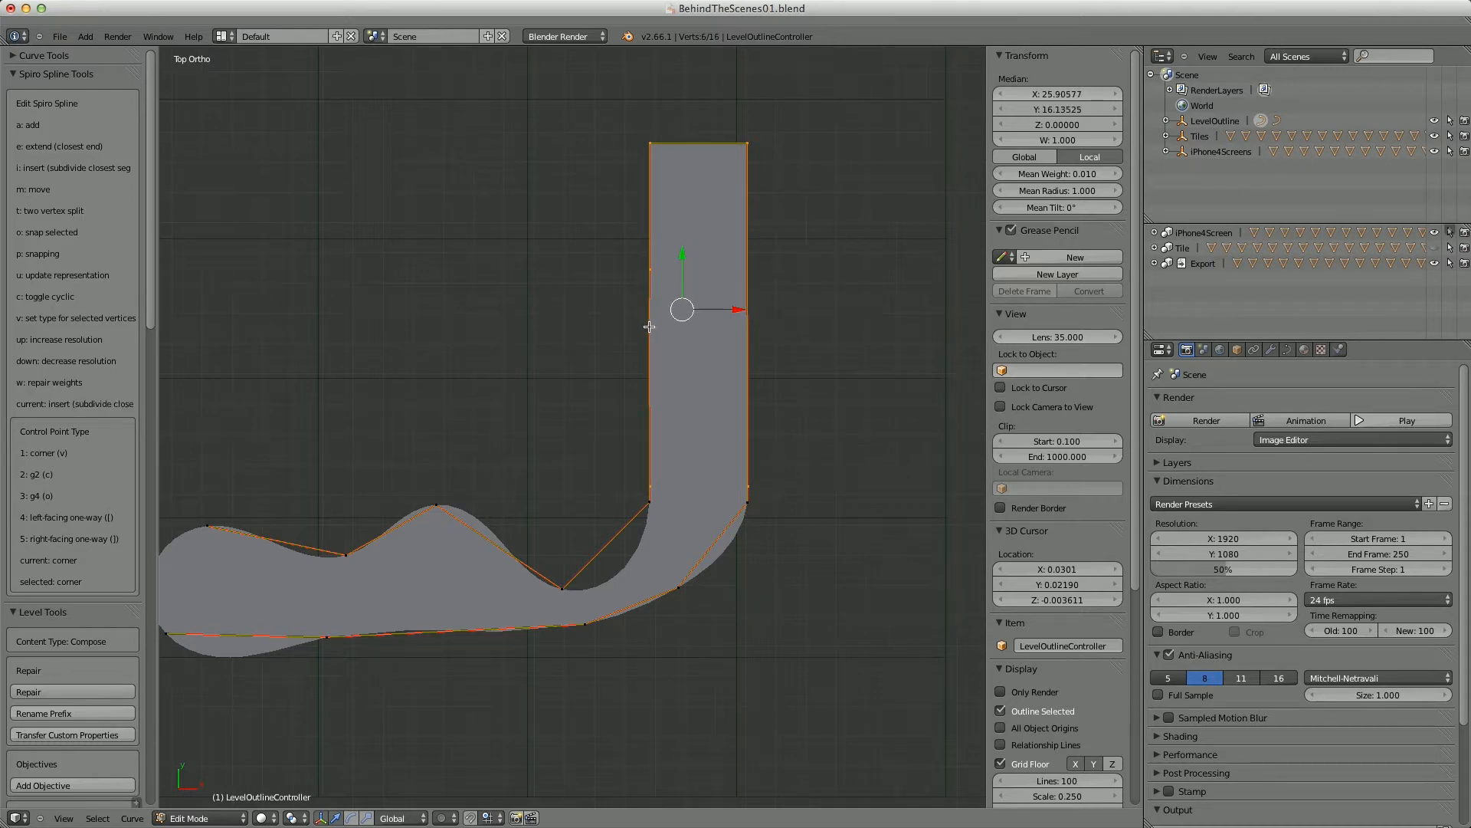
click(651, 329)
key(i)
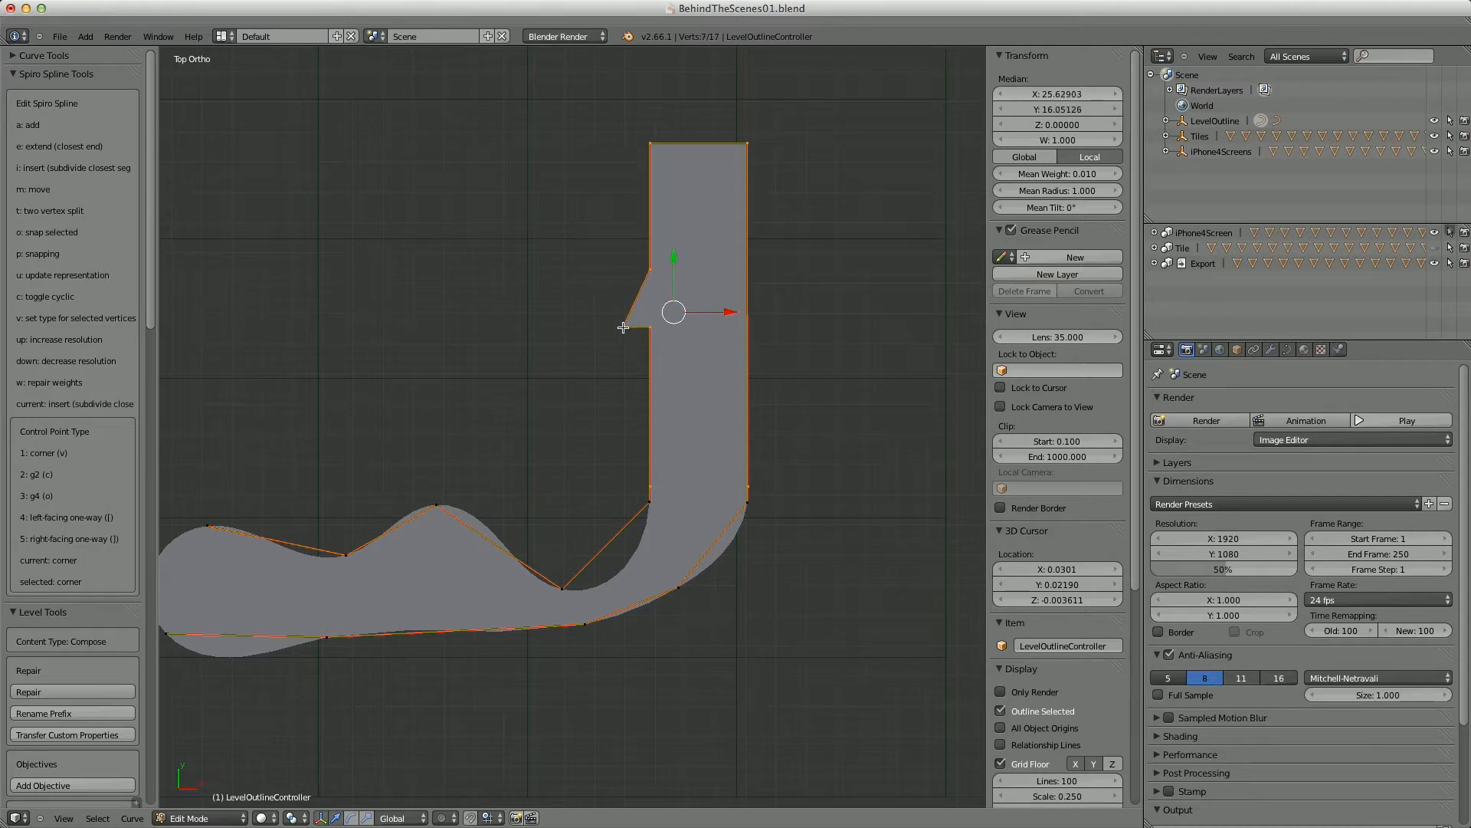
click(625, 326)
key(i)
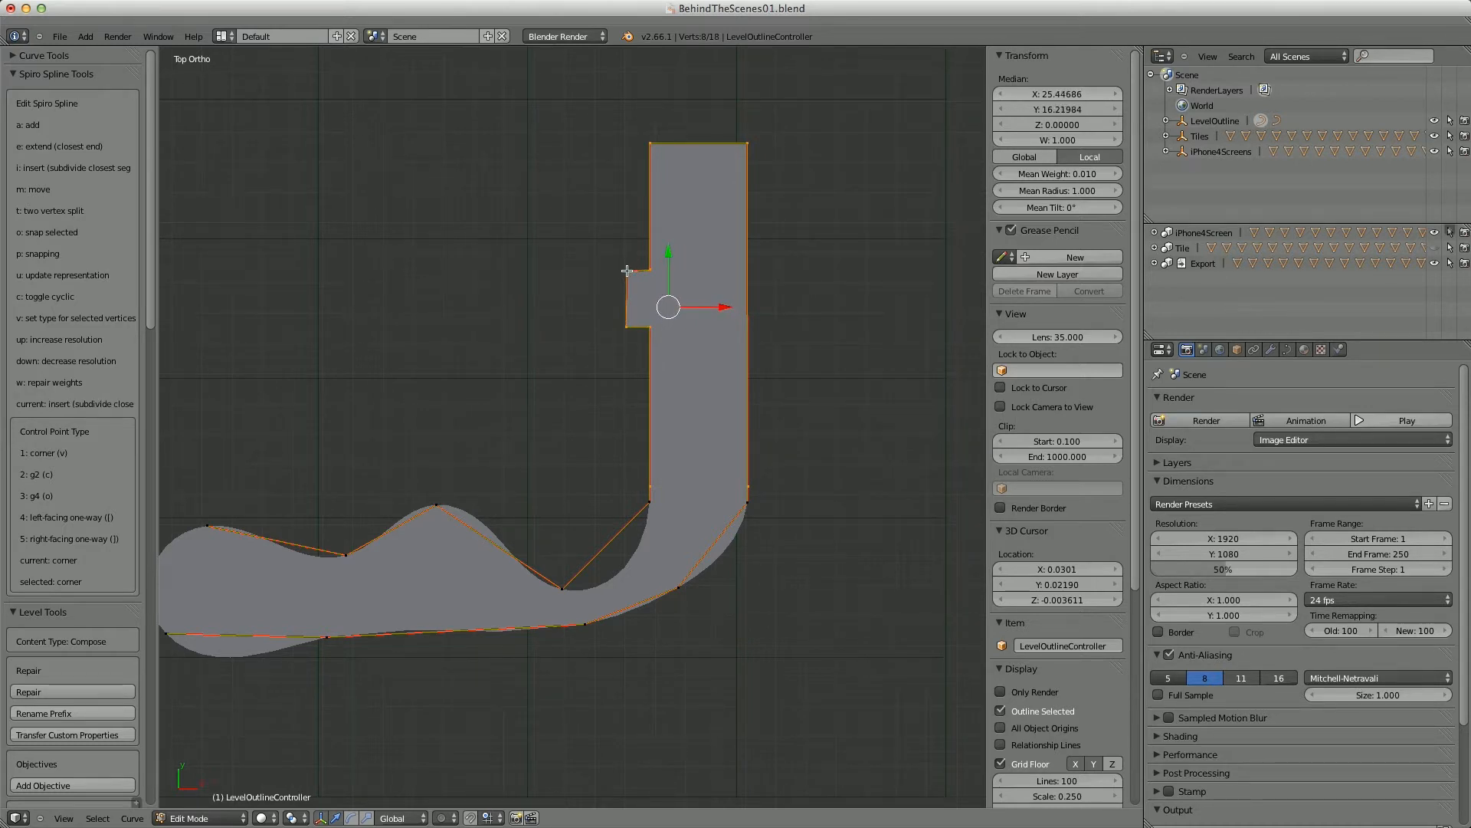
click(626, 271)
- Insert a g2 control point far out from the stub's open end to form a large round chamber
shift+middle_drag(511, 359, 557, 379)
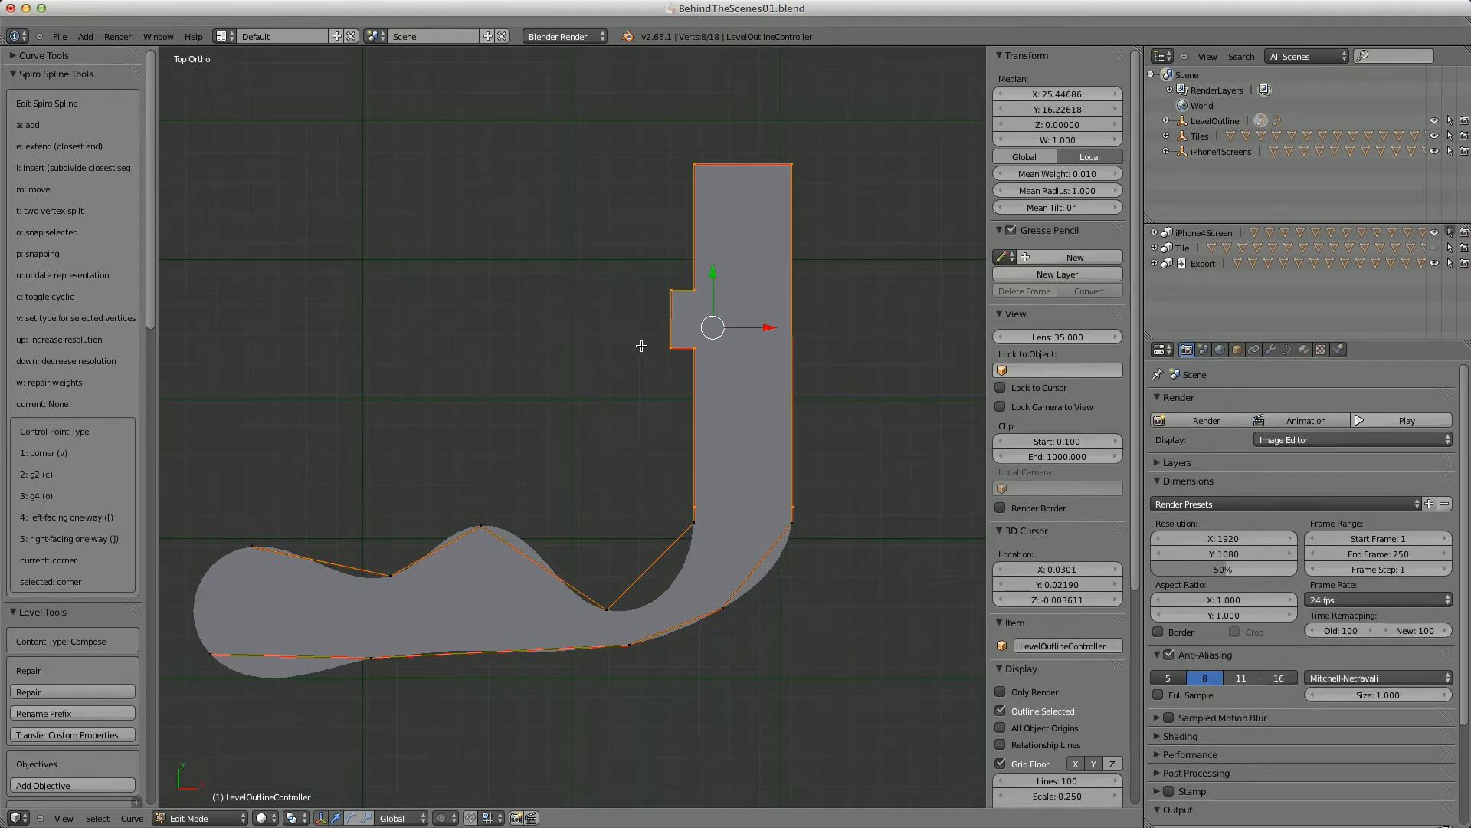
key(2)
key(i)
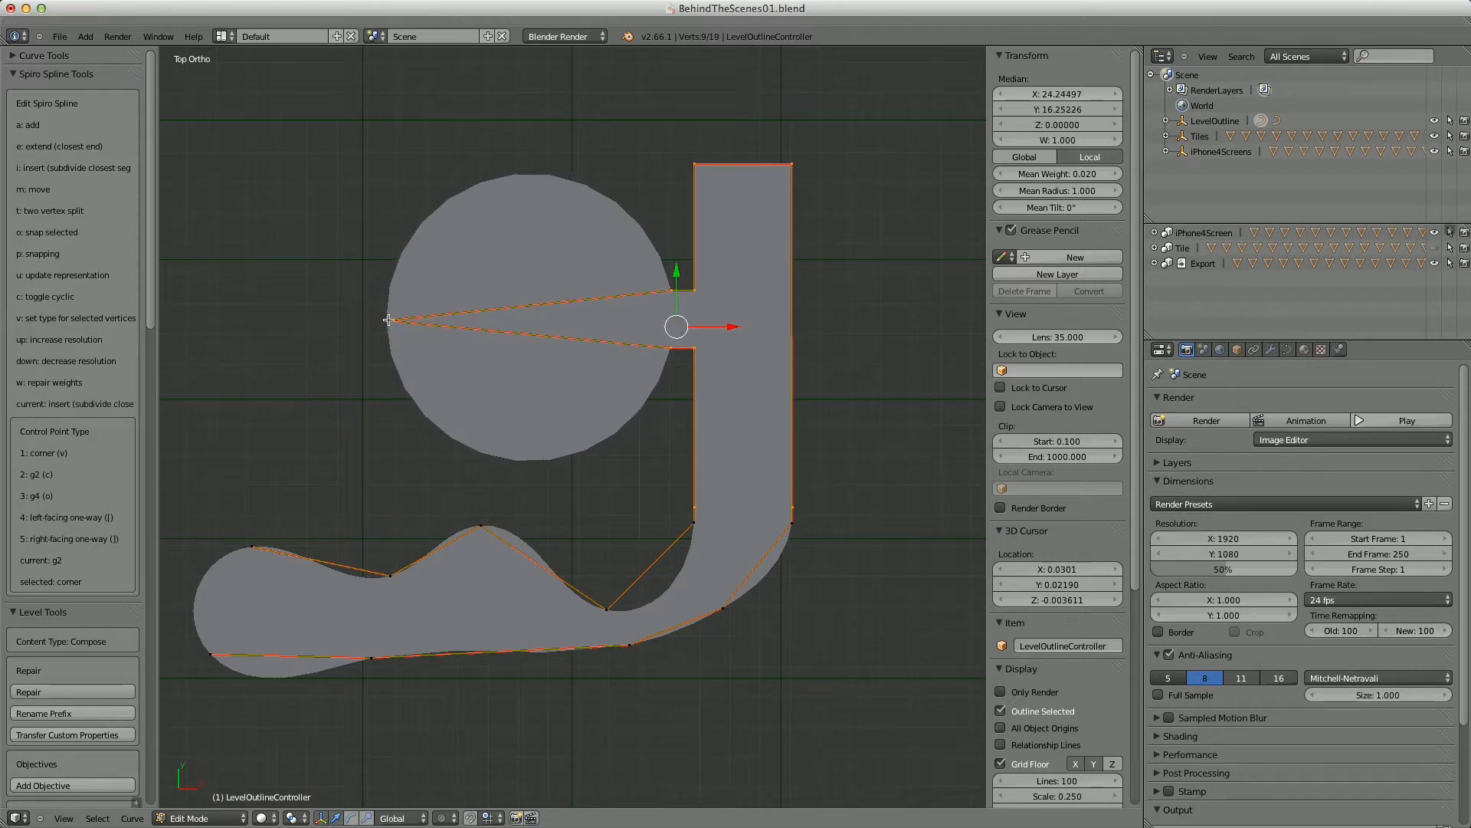
click(386, 318)
- Cut a round hole in the chamber with a separate two-point closed spline, moving its lower point to about X 18.33, Y 14.35
key(a)
click(508, 392)
key(e)
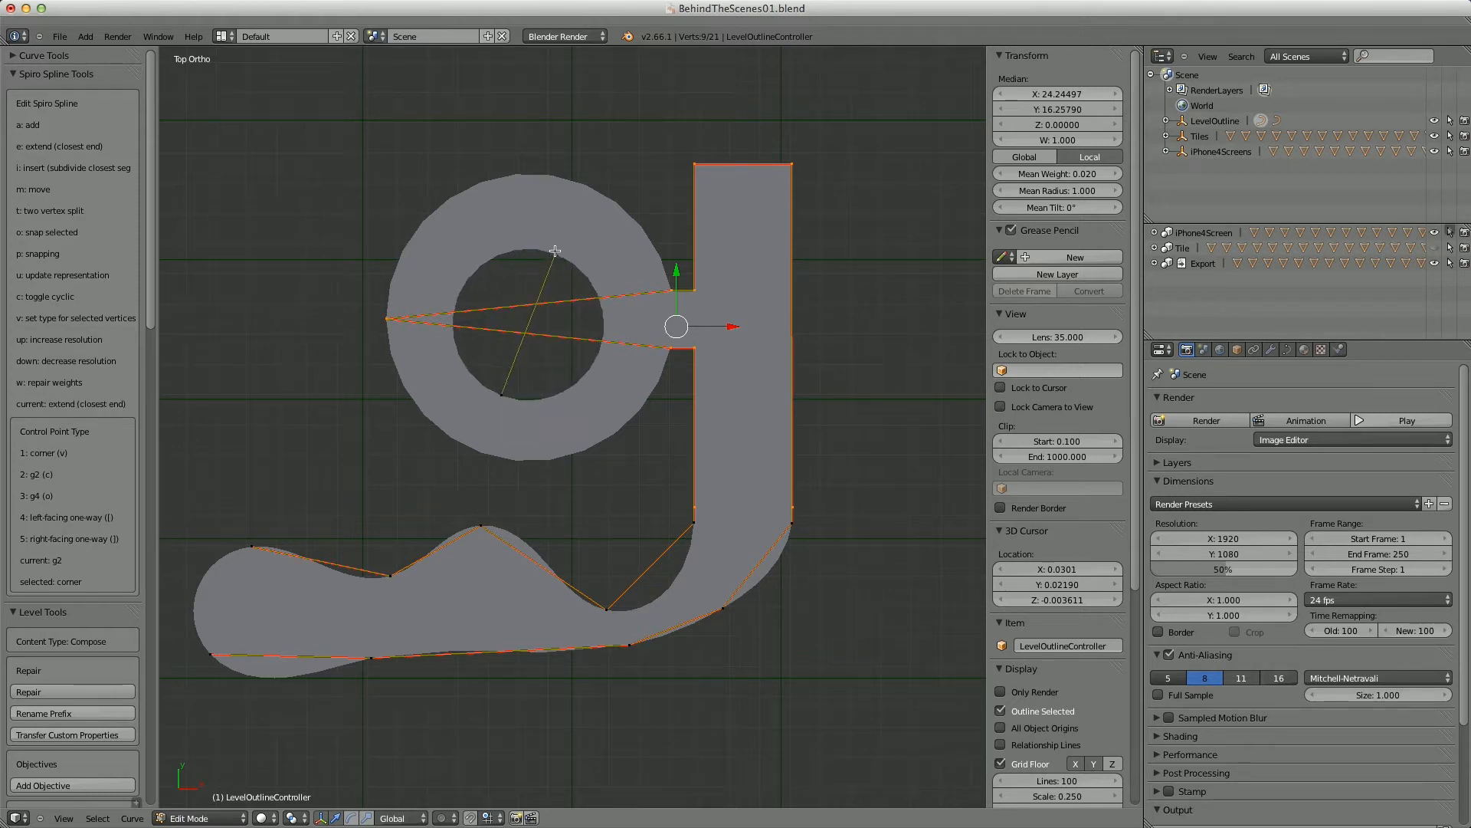
click(560, 253)
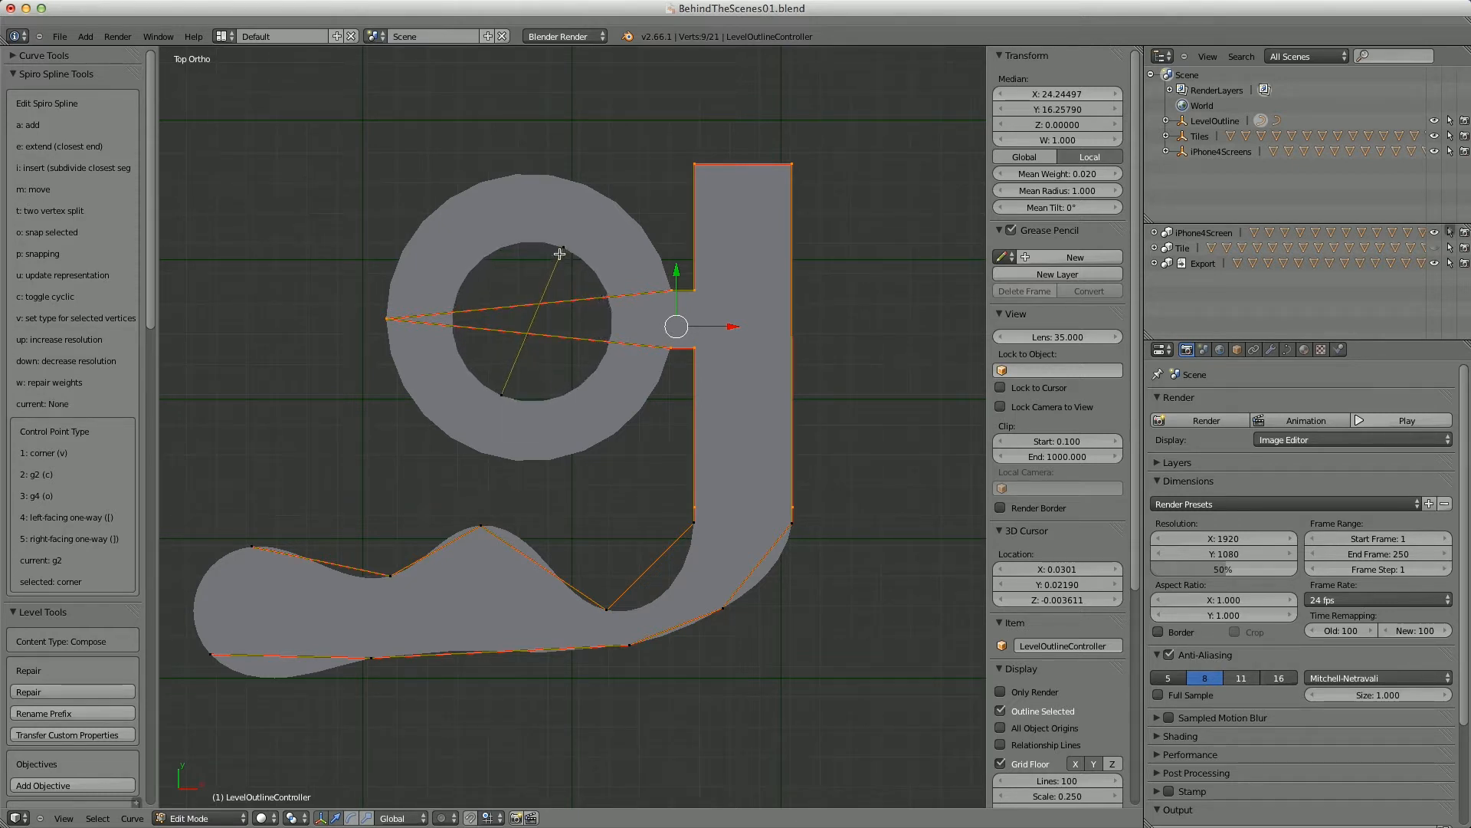
right_click(501, 396)
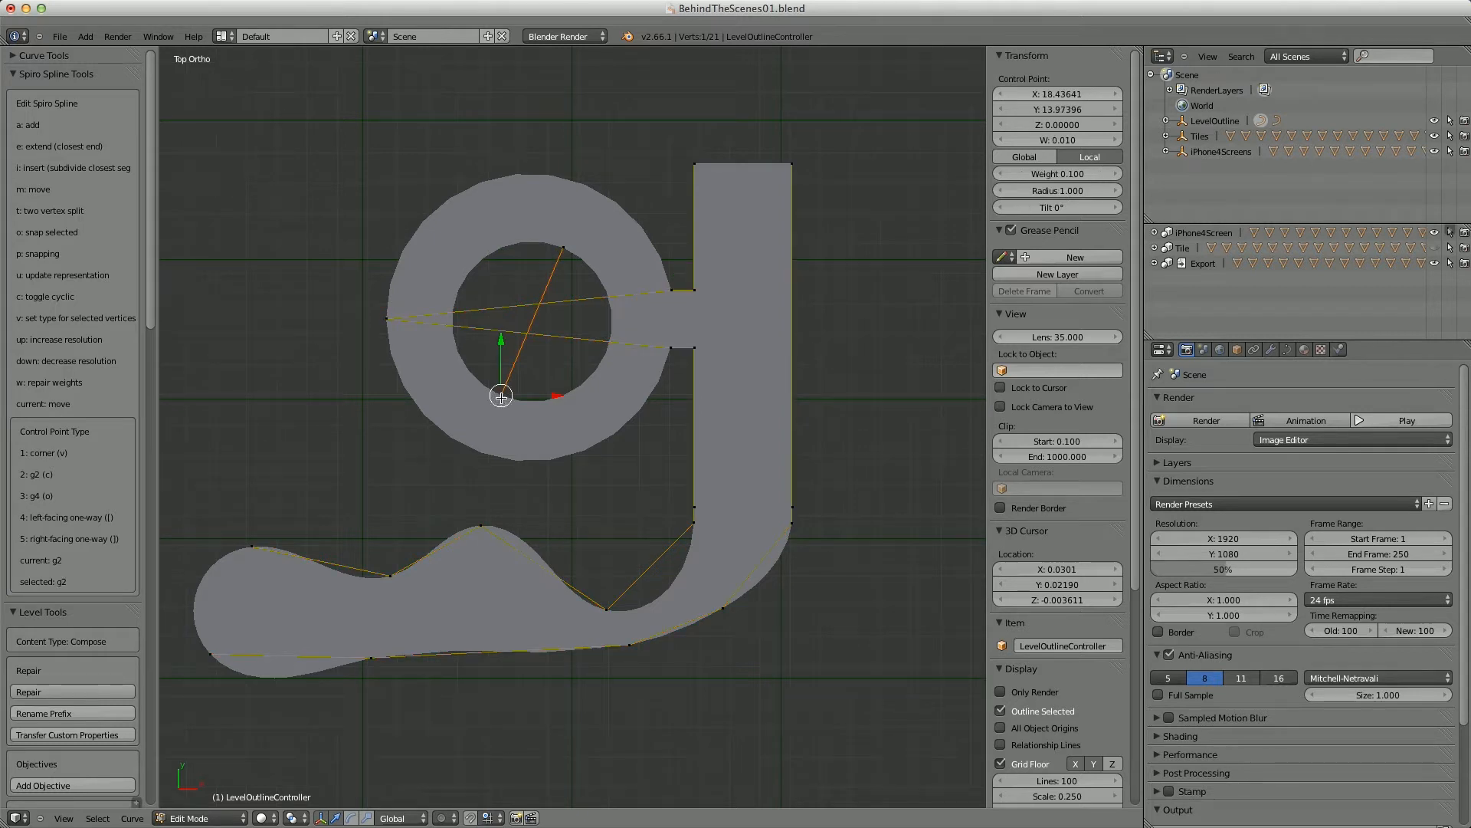
key(m)
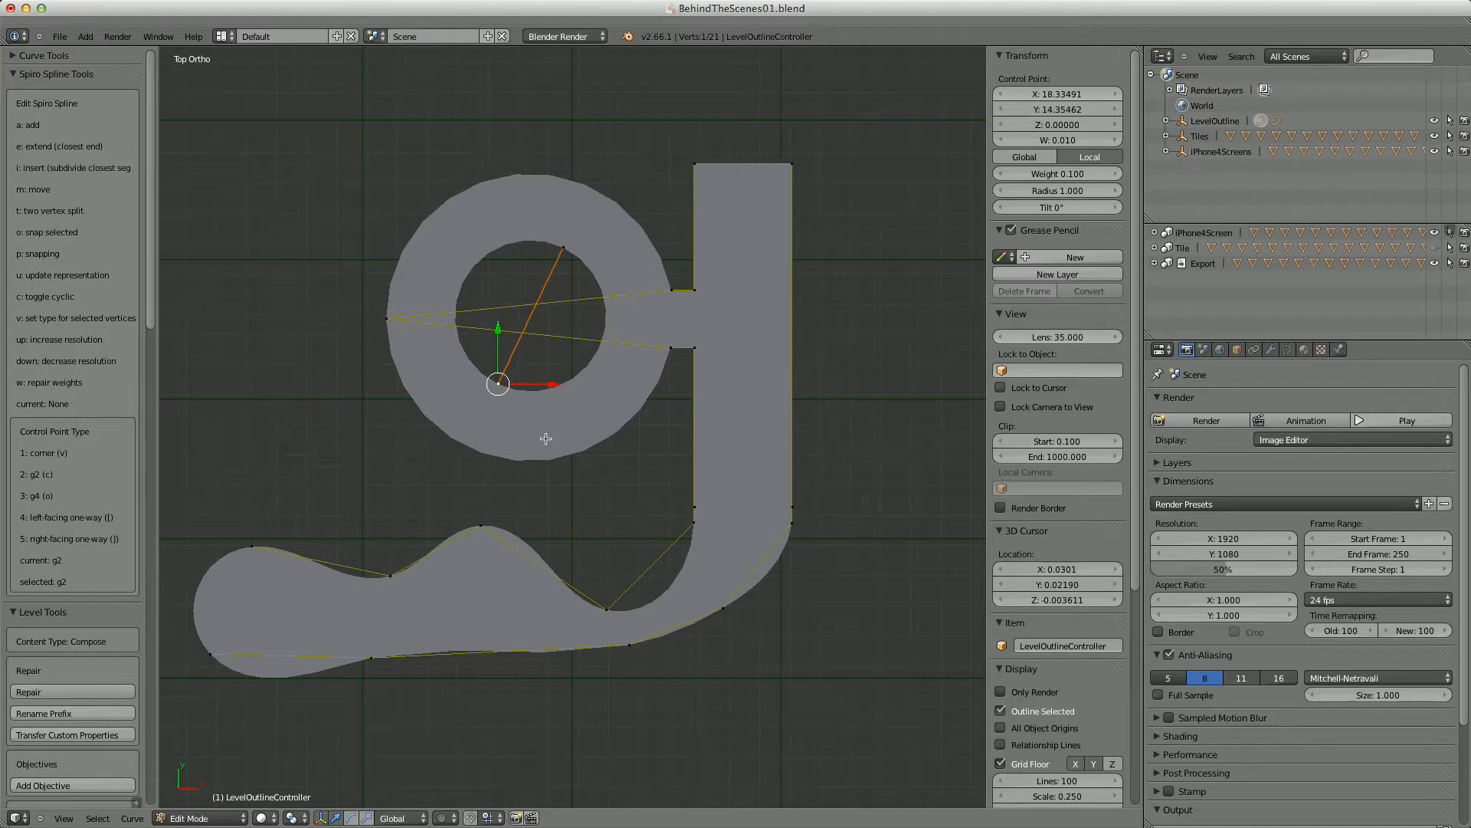
- Finish editing the outline spline and compile the level boundary from it
shift+middle_drag(541, 440, 609, 445)
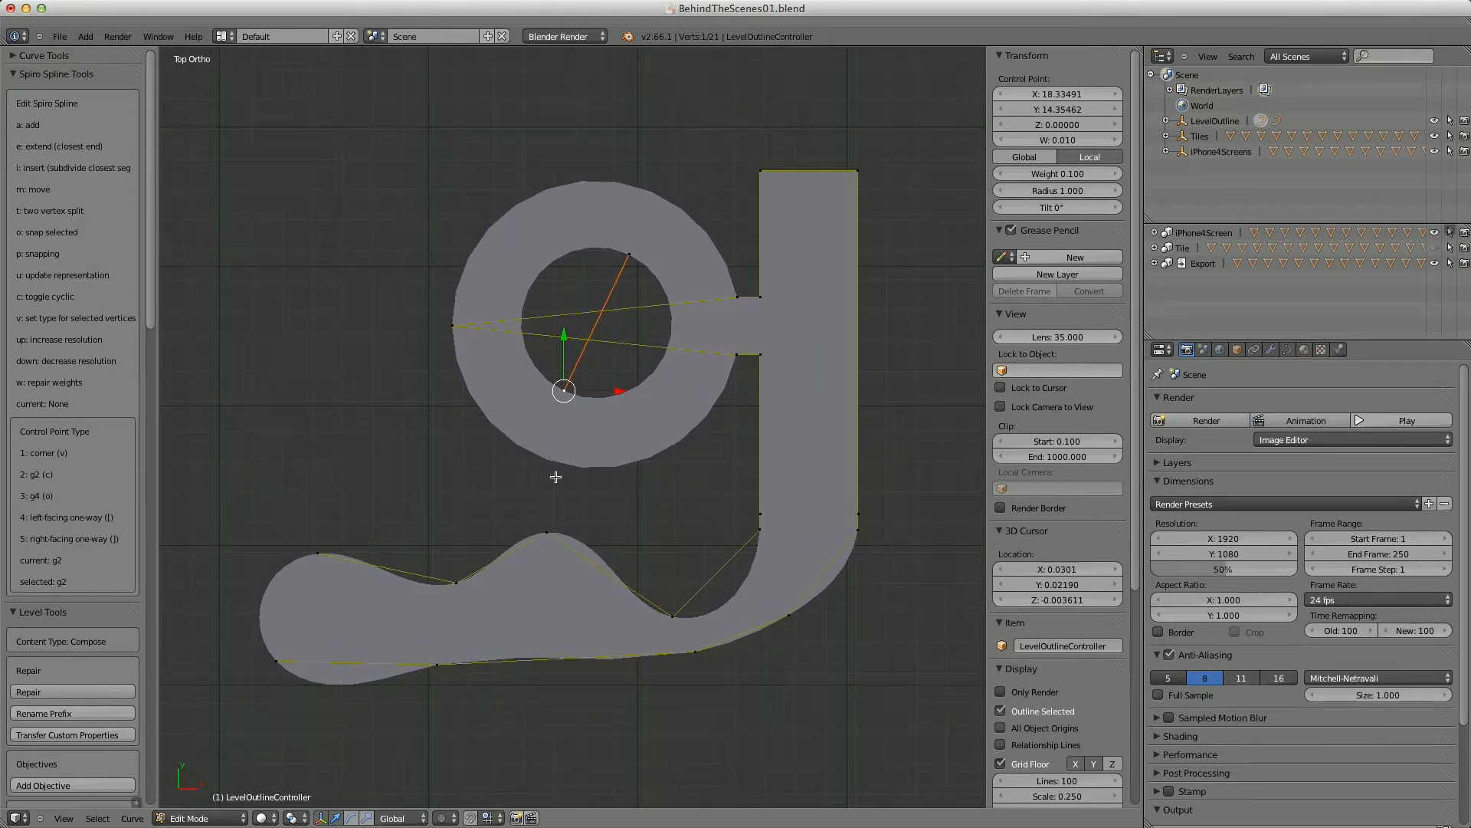
shift+middle_drag(642, 475, 705, 445)
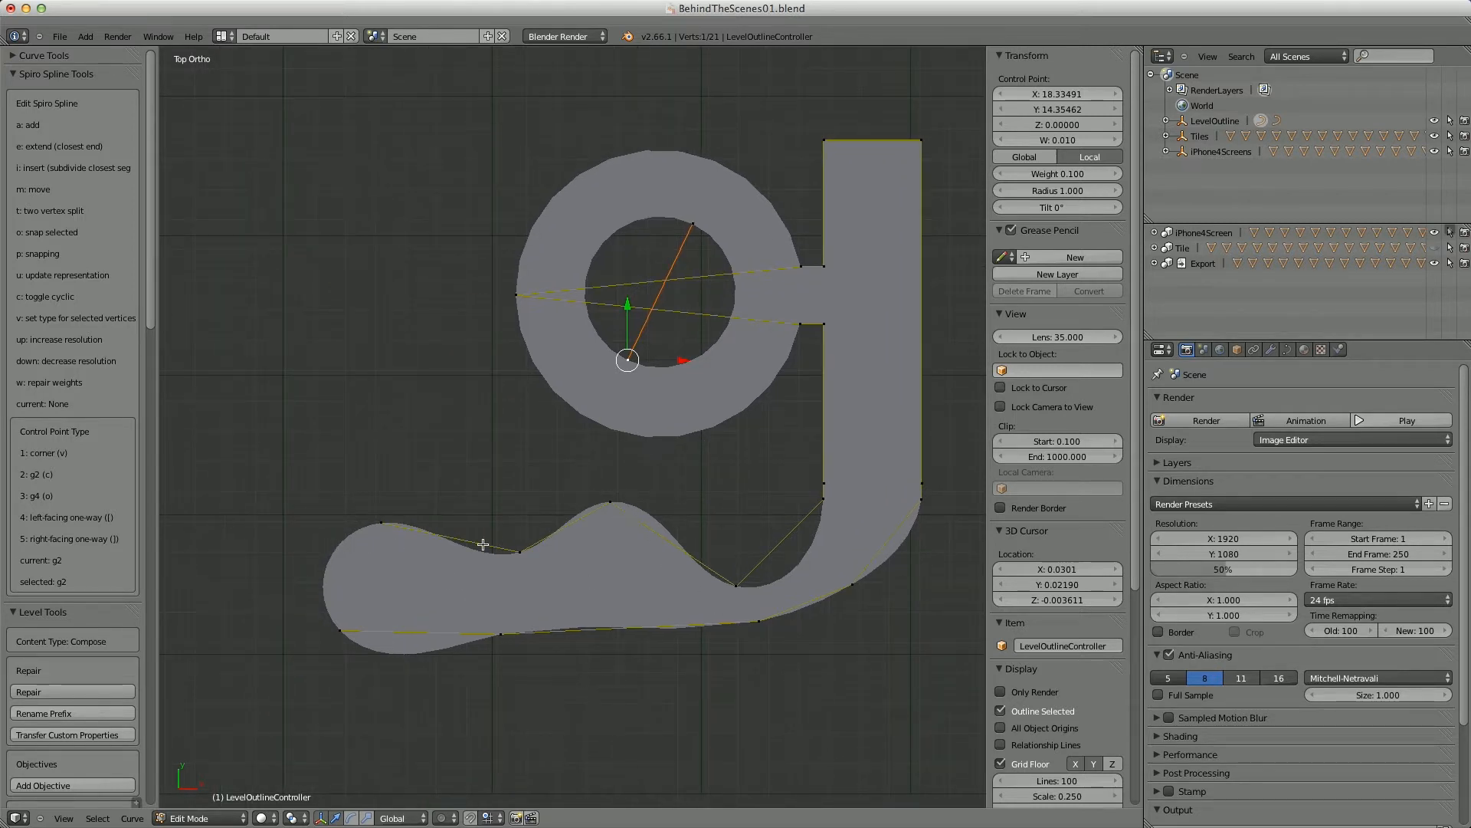
shift+middle_drag(680, 544, 639, 562)
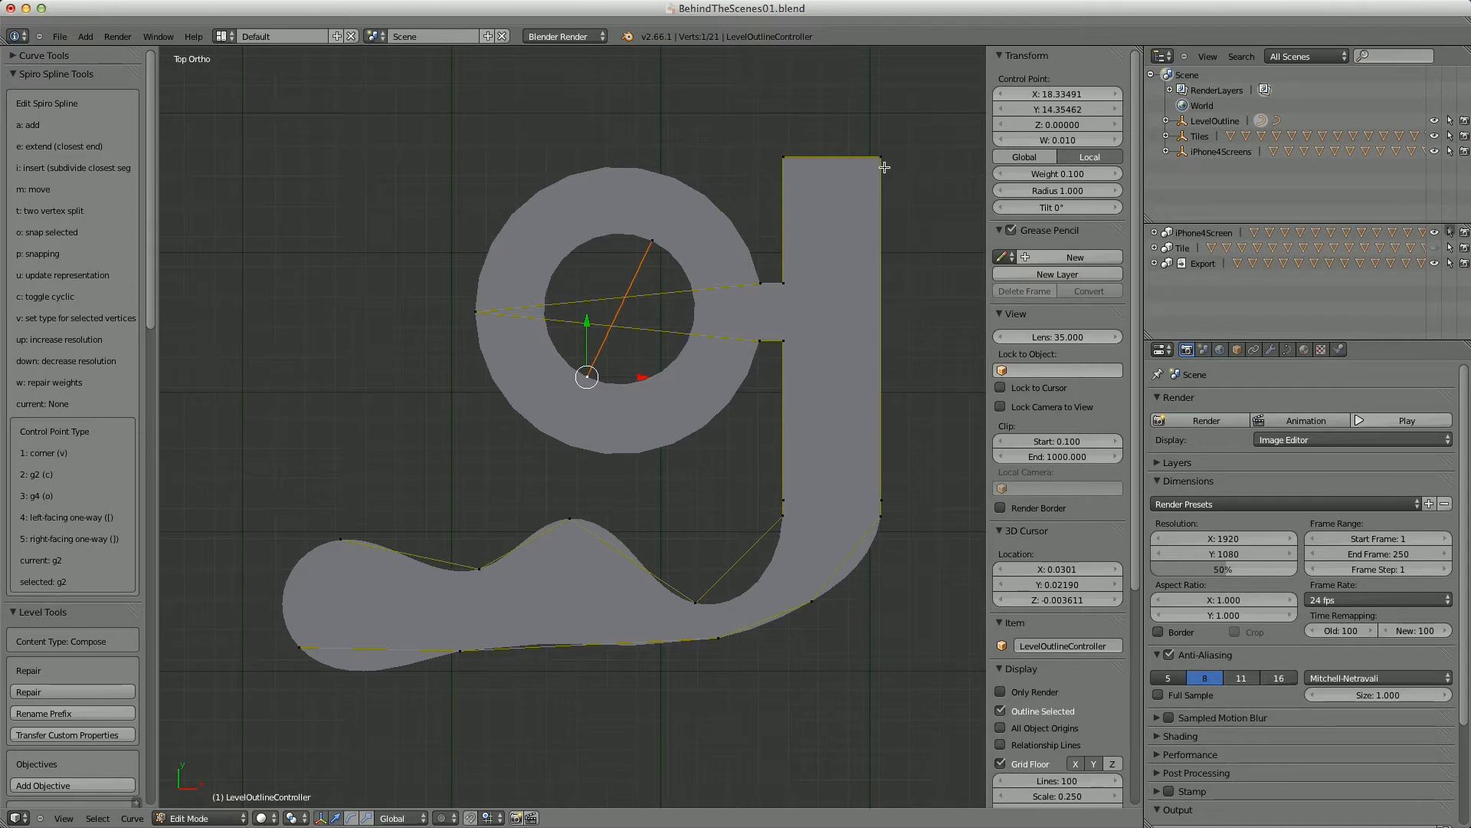
mouse_move(718, 328)
shift+middle_down()
mouse_move(742, 276)
mouse_move(709, 335)
shift+middle_up()
key(Tab)
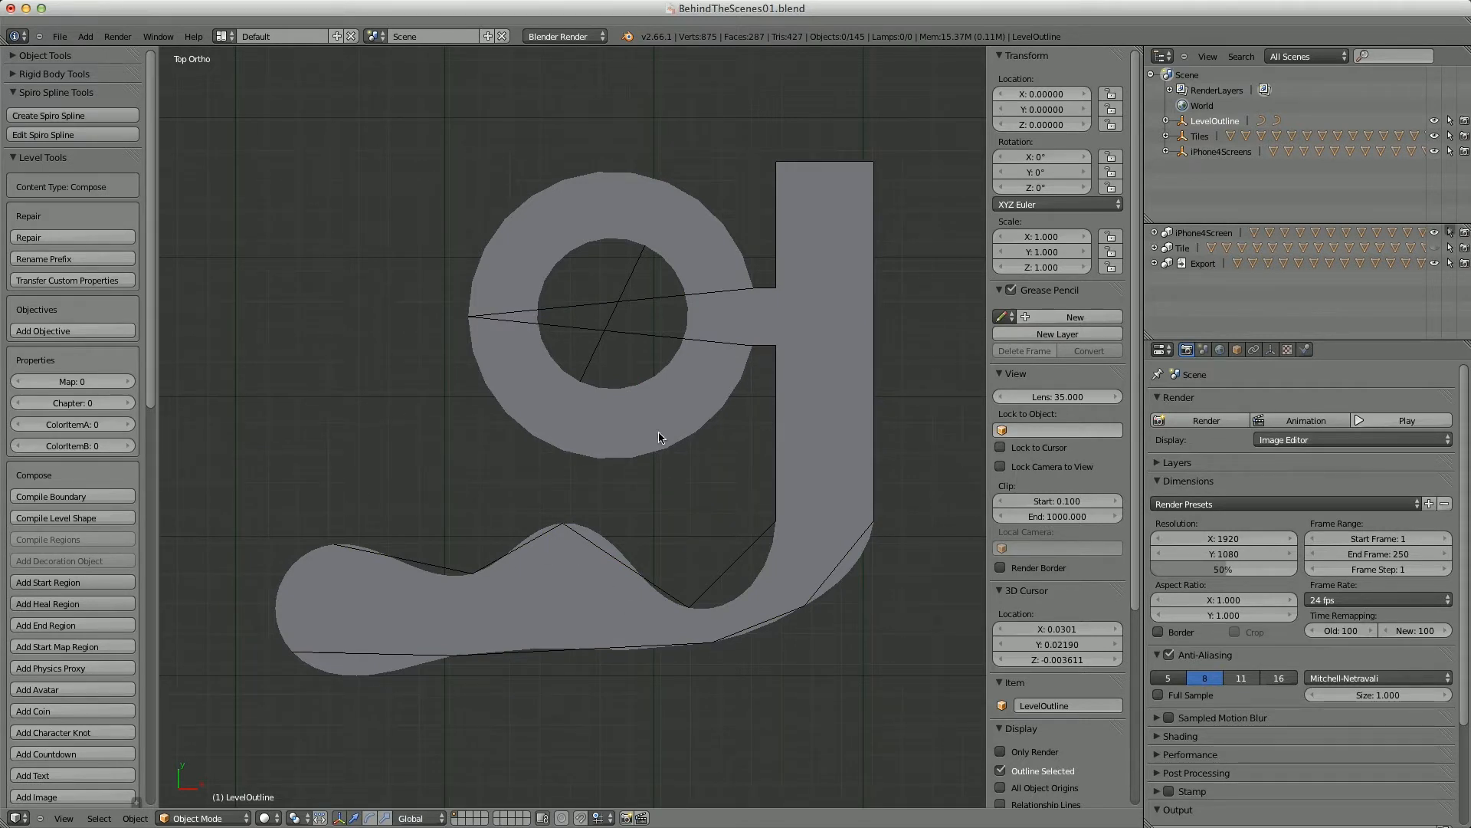
click(77, 497)
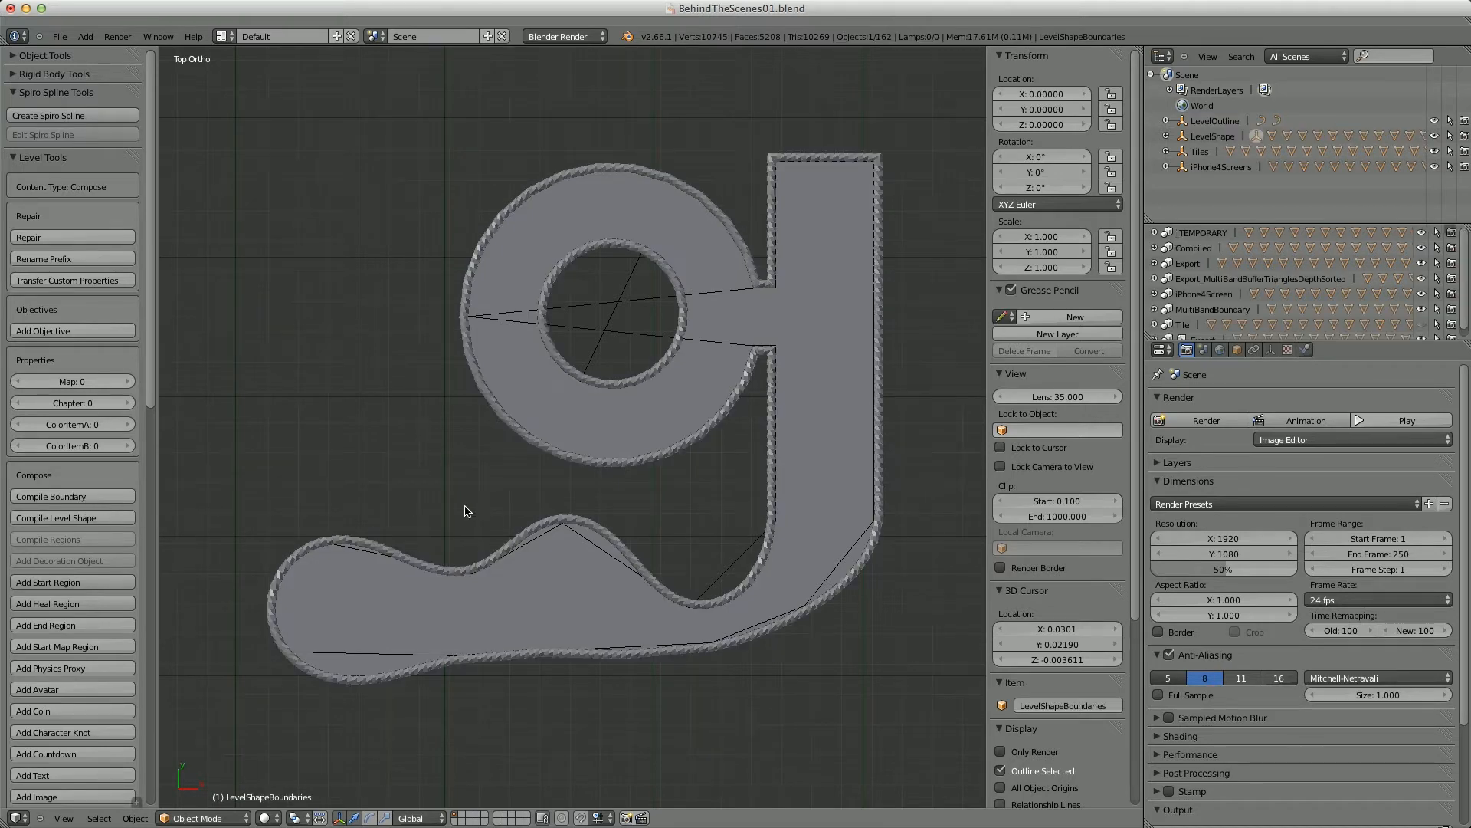
- Inspect the compiled boundary in 3D and compile the level shape
middle_drag(482, 522, 450, 465)
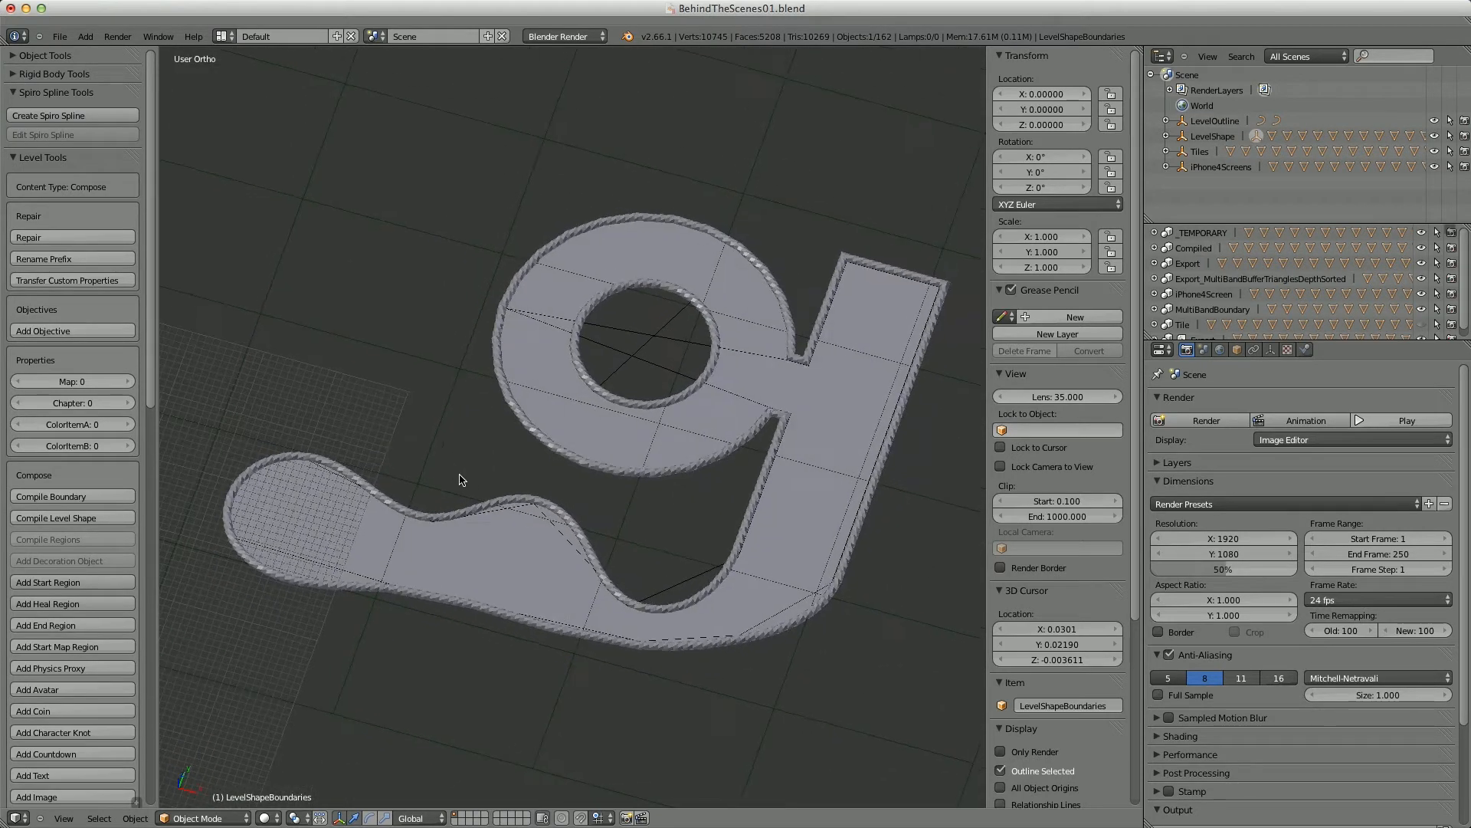
scroll(611, 595, up, 4)
middle_drag(580, 548, 627, 637)
scroll(532, 519, up, 2)
scroll(627, 637, down, 4)
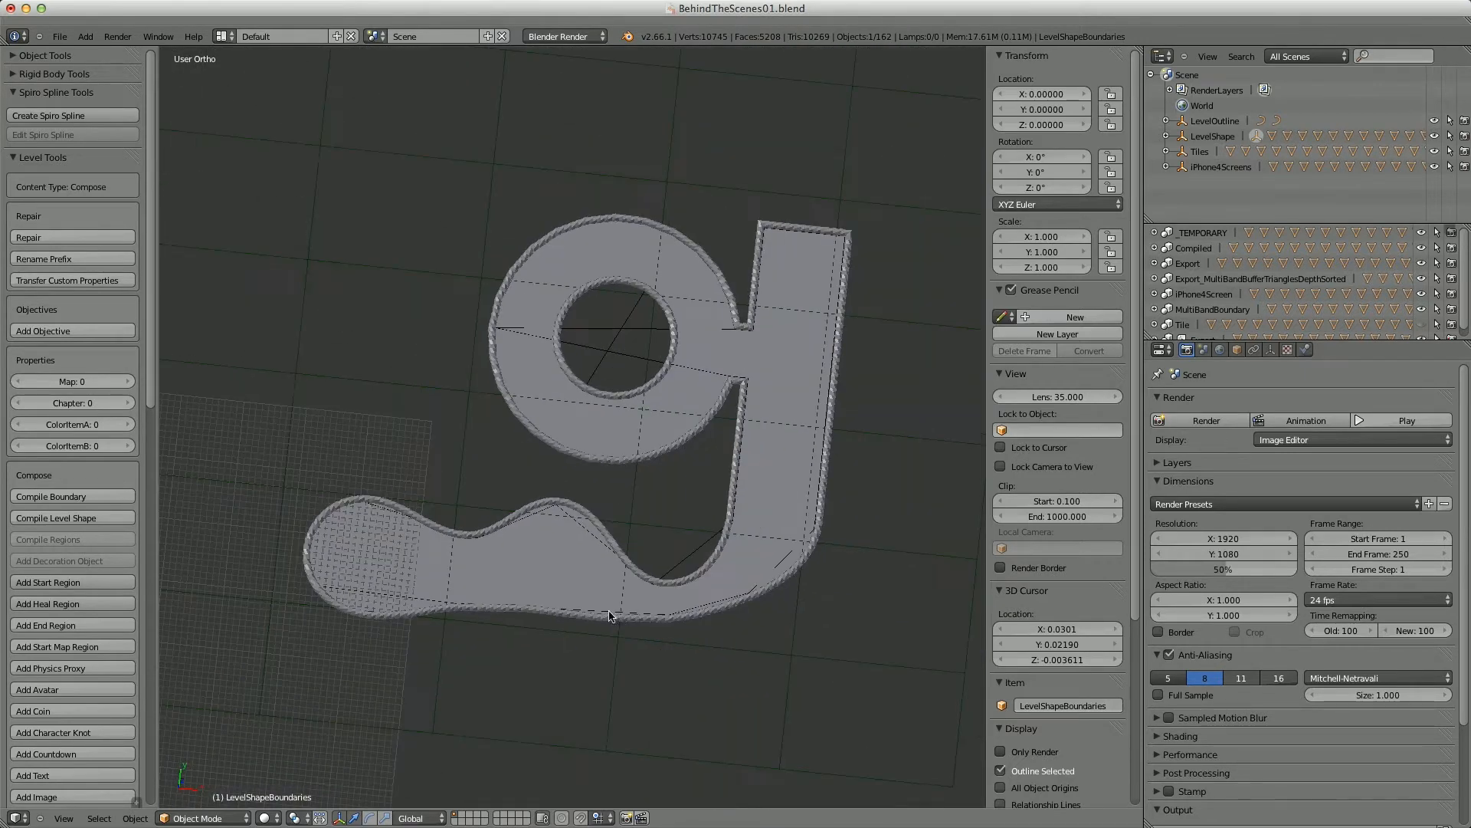
click(93, 519)
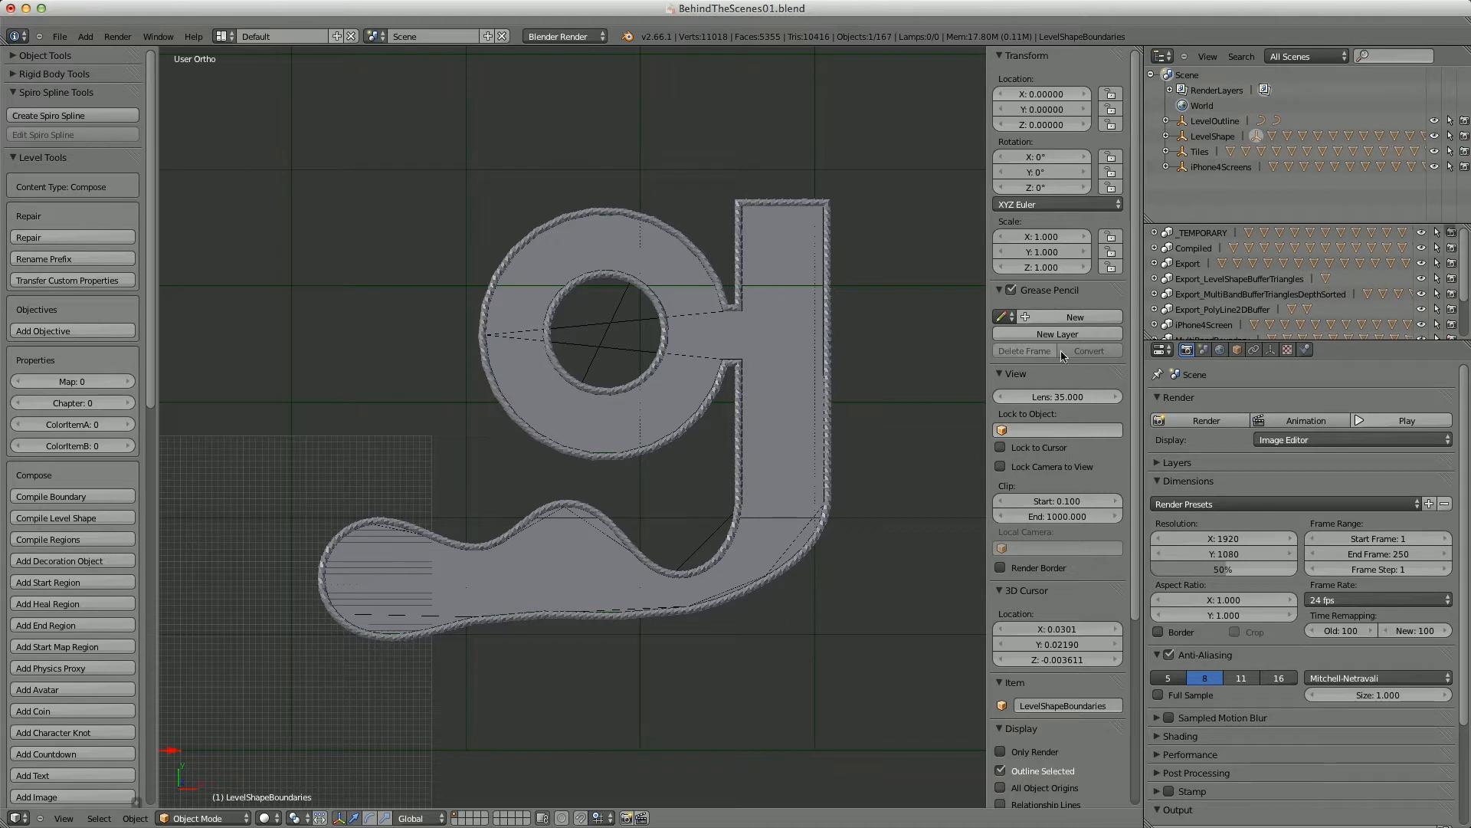
scroll(1193, 311, down, 3)
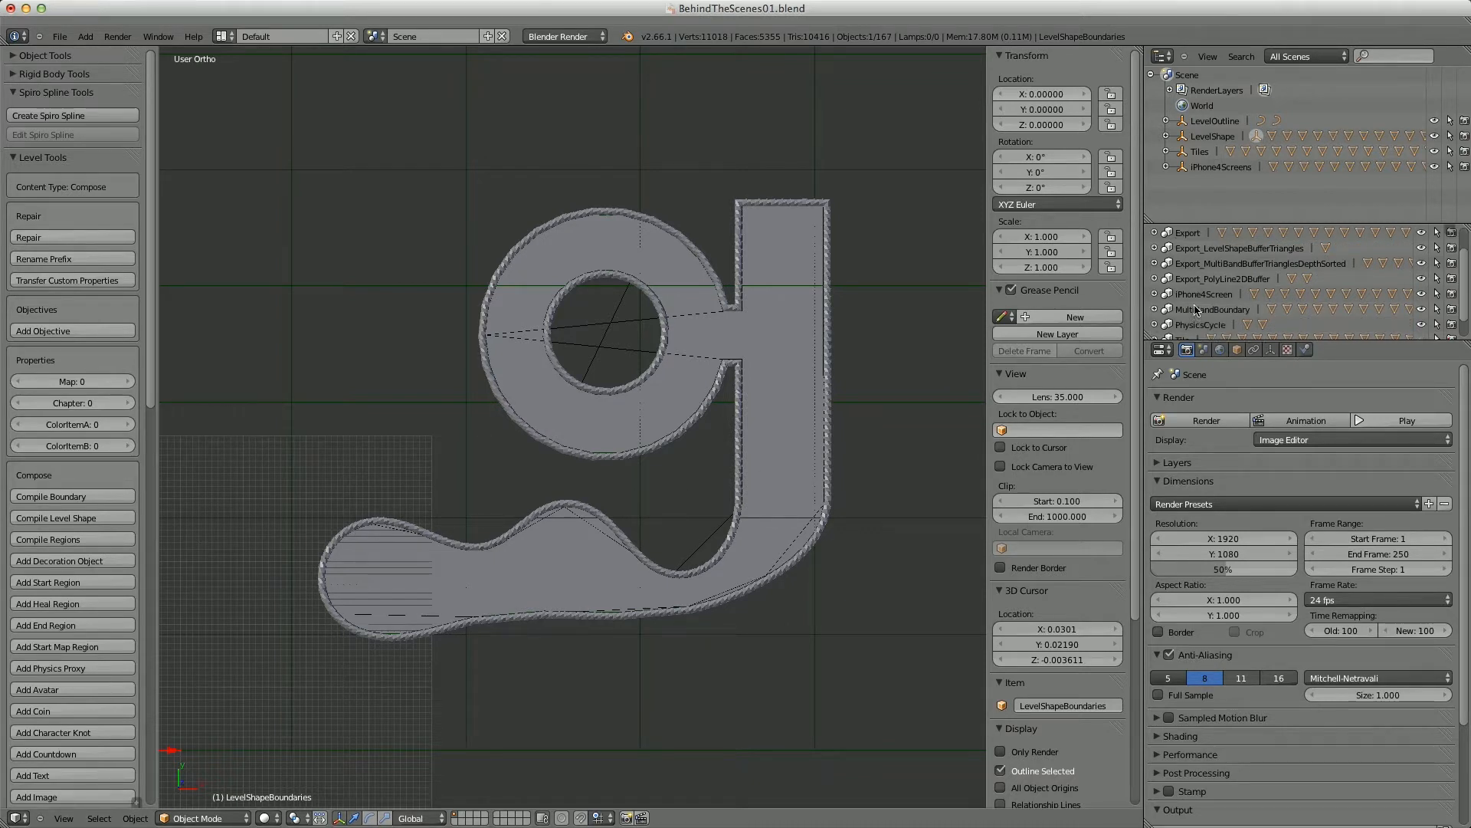
- Add an avatar inside the rounded end of the lower passage
click(1201, 322)
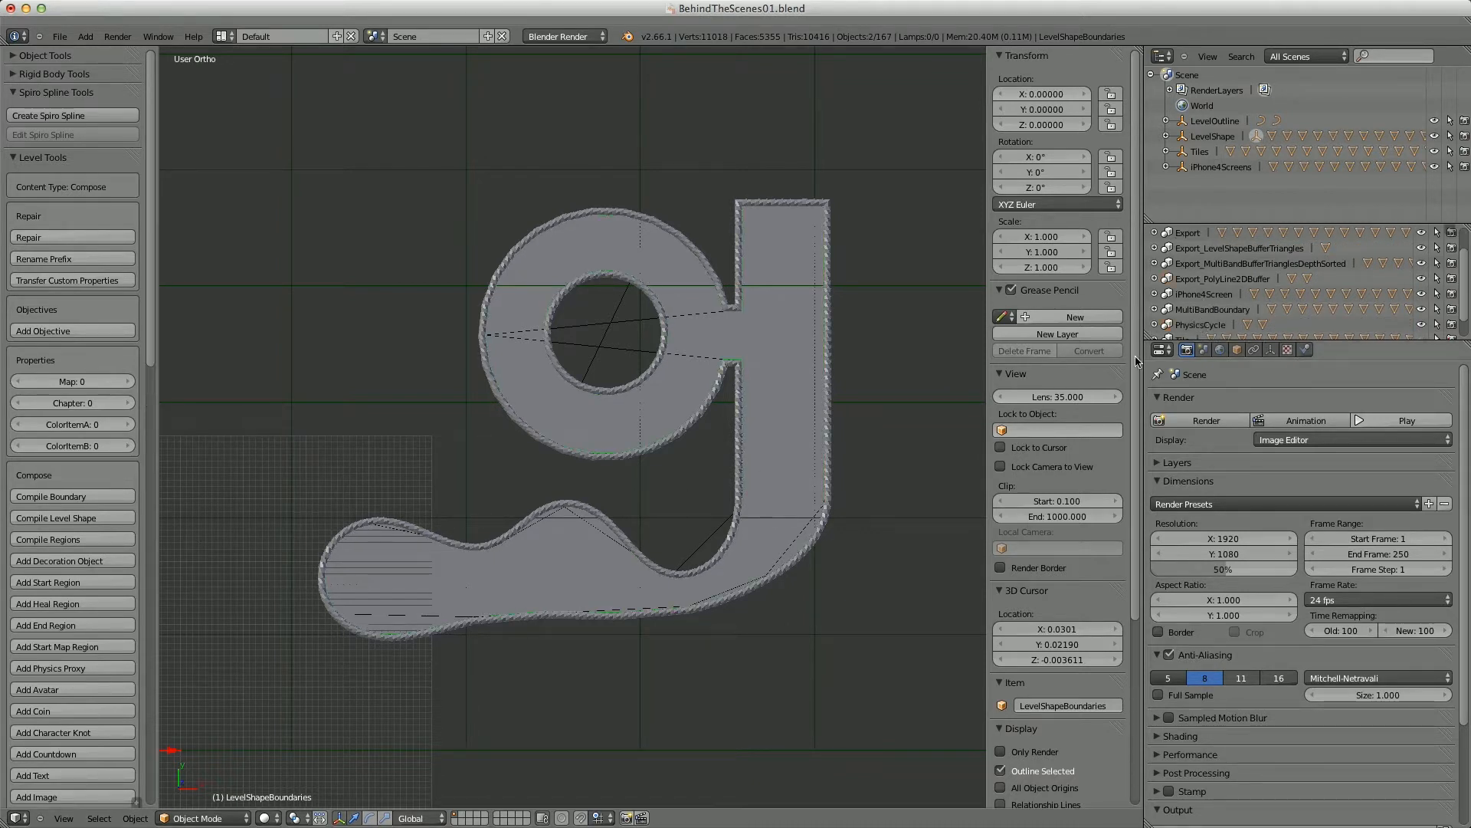
middle_drag(749, 450, 670, 470)
scroll(644, 431, up, 2)
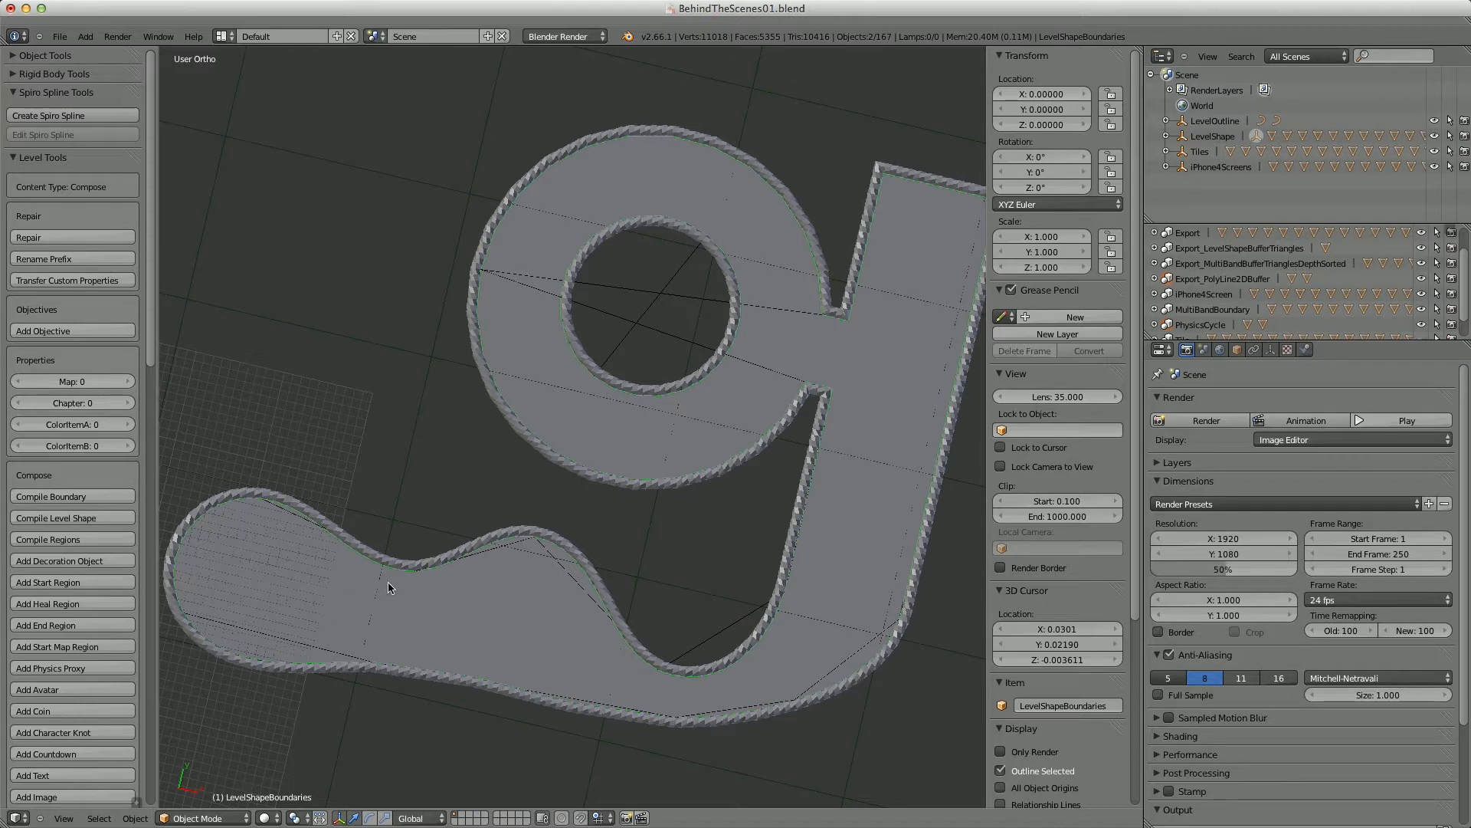
shift+middle_drag(407, 591, 442, 553)
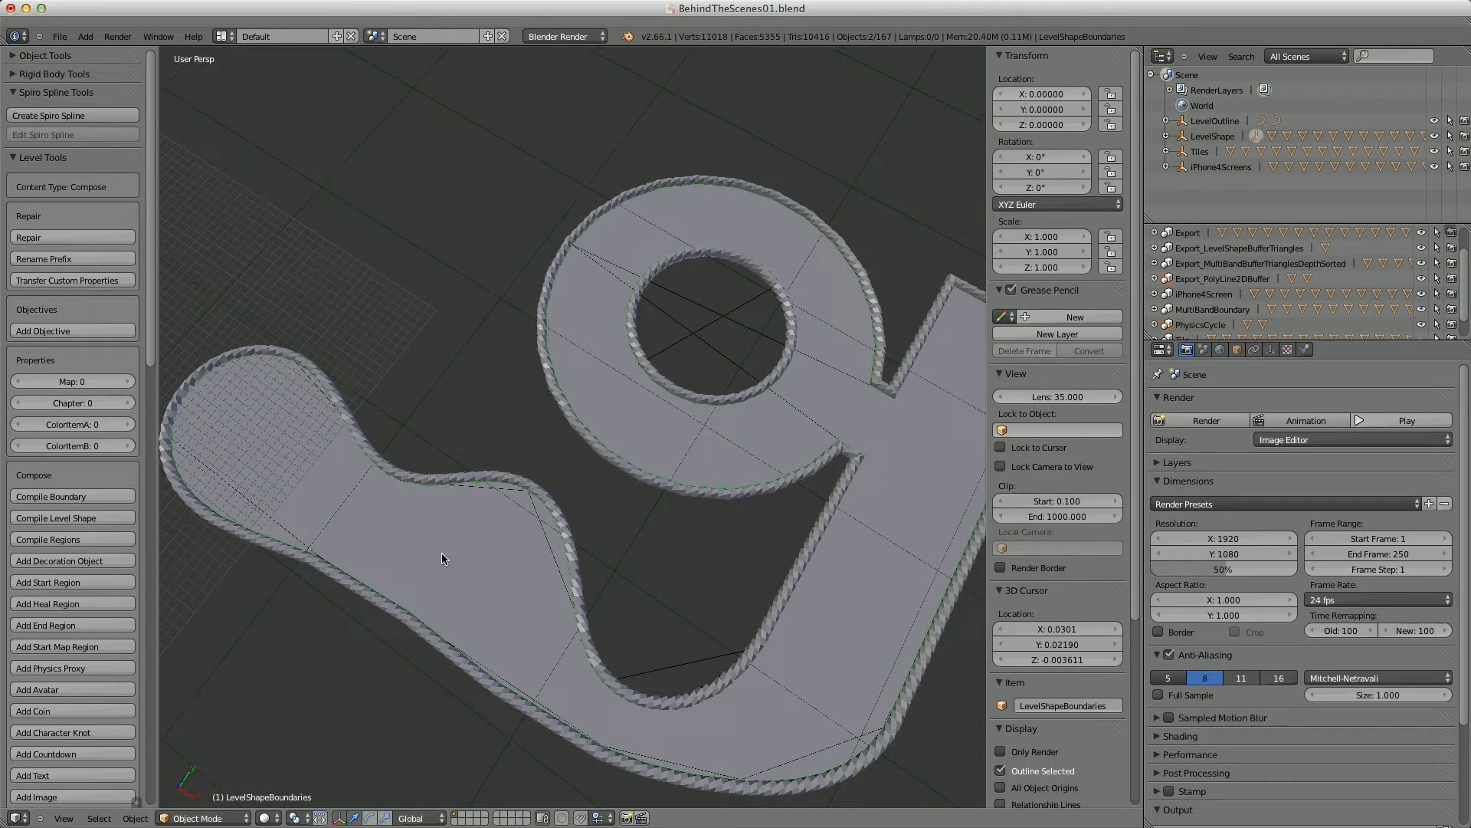
scroll(98, 610, down, 2)
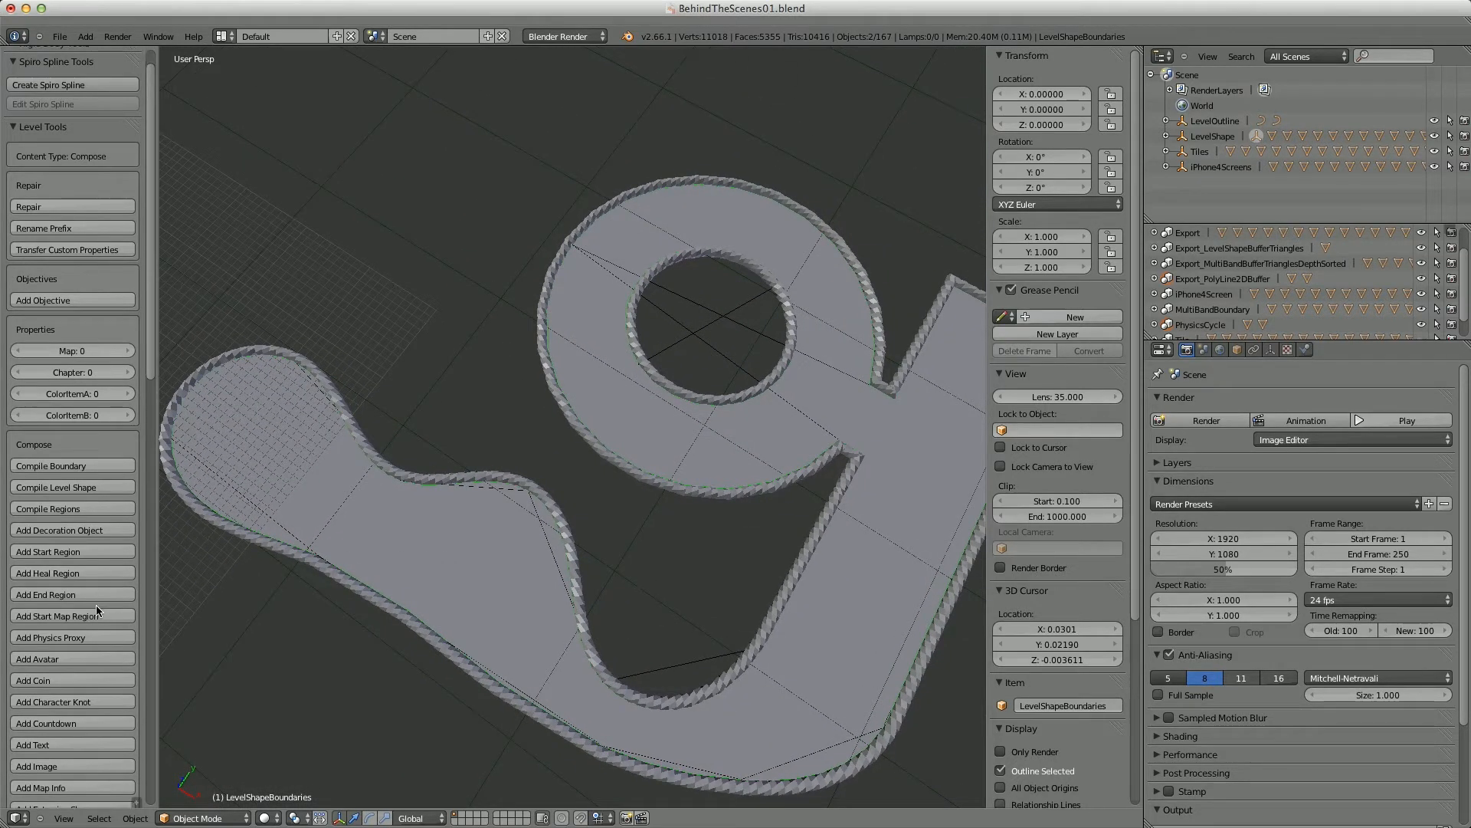
click(67, 660)
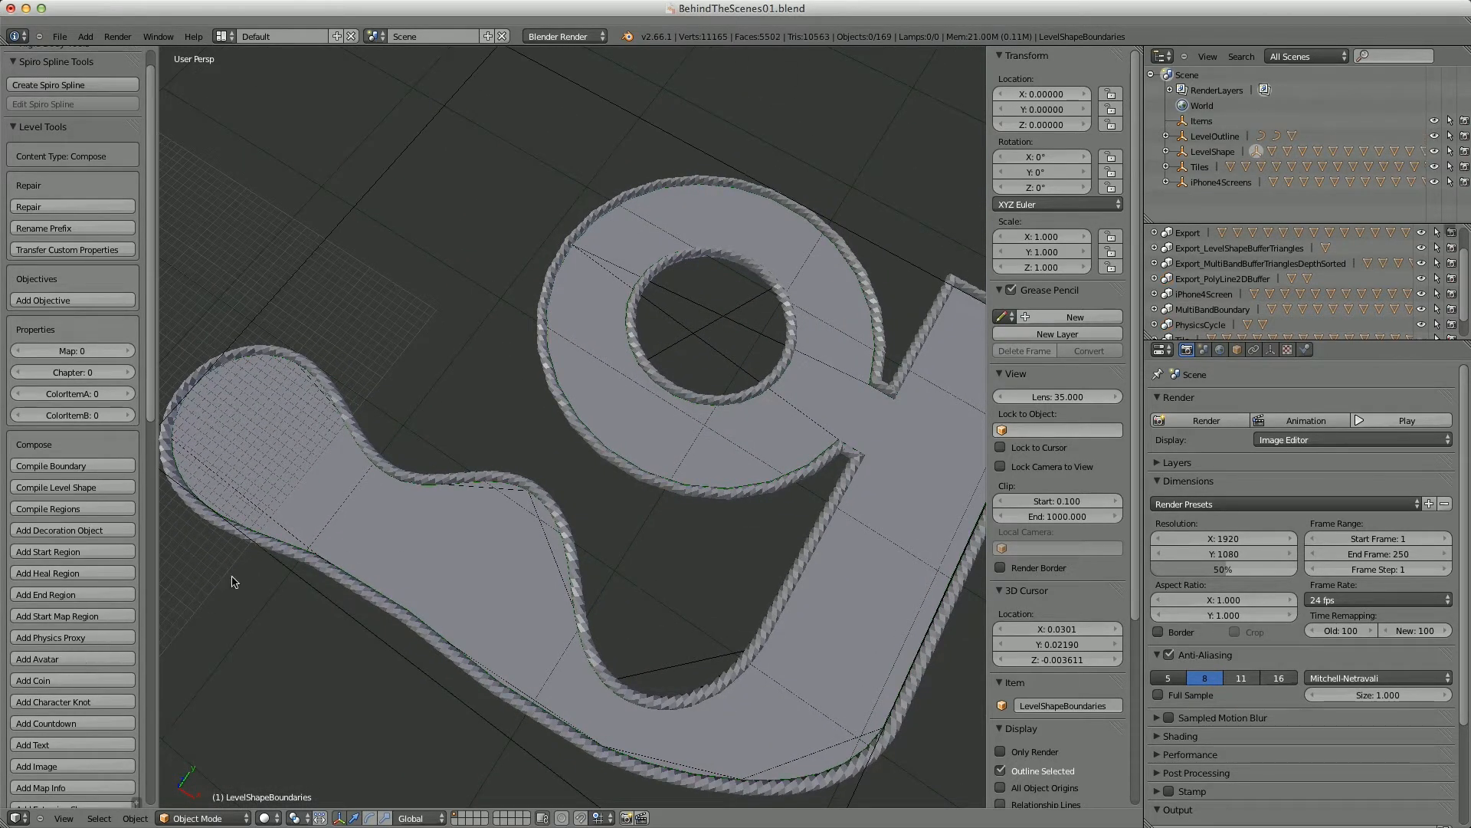
click(250, 434)
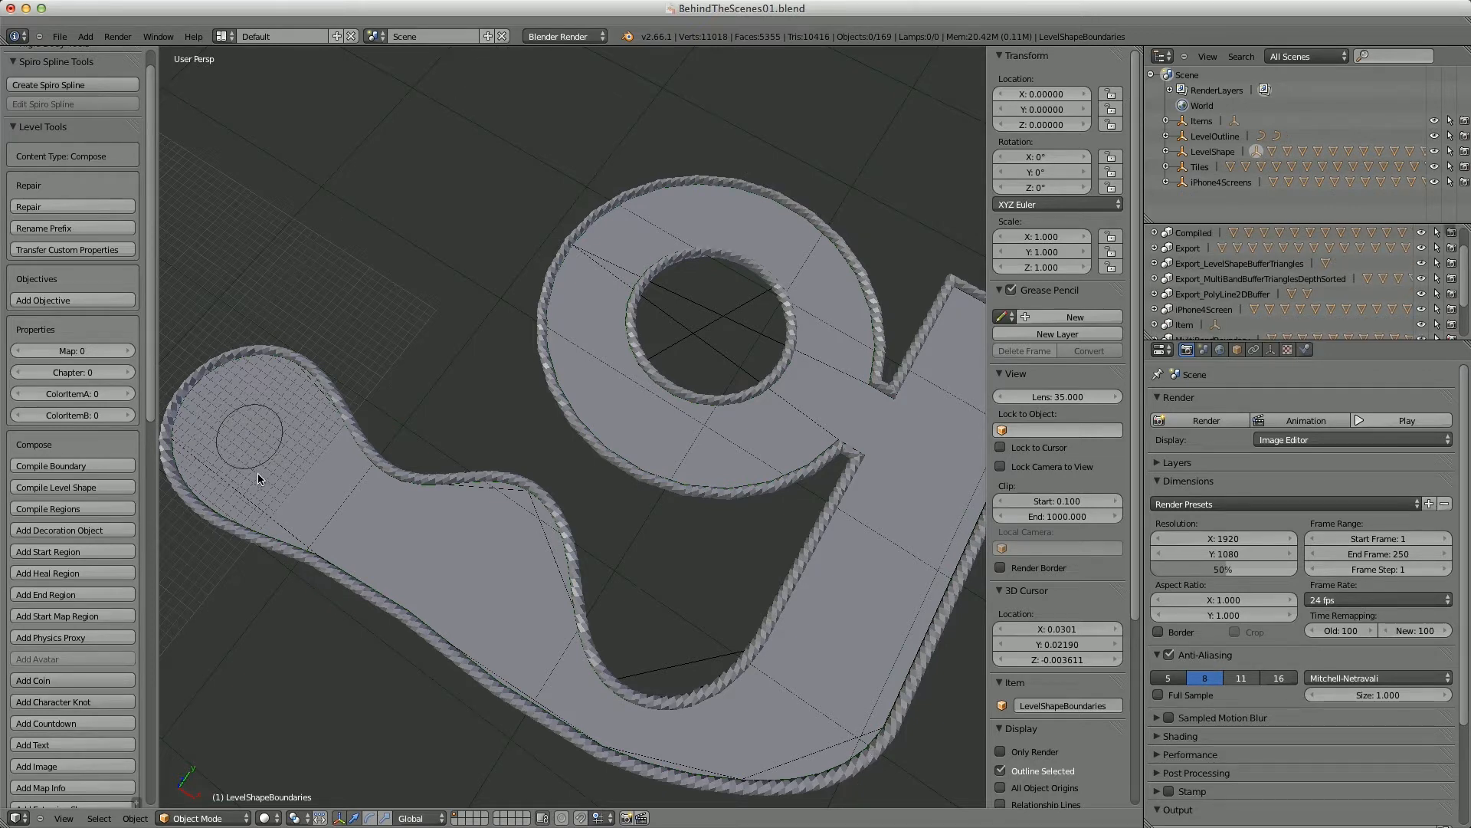
- Reposition the avatar in the passage's rounded end at about X 10.69, Y 6.68
middle_drag(293, 480, 485, 474)
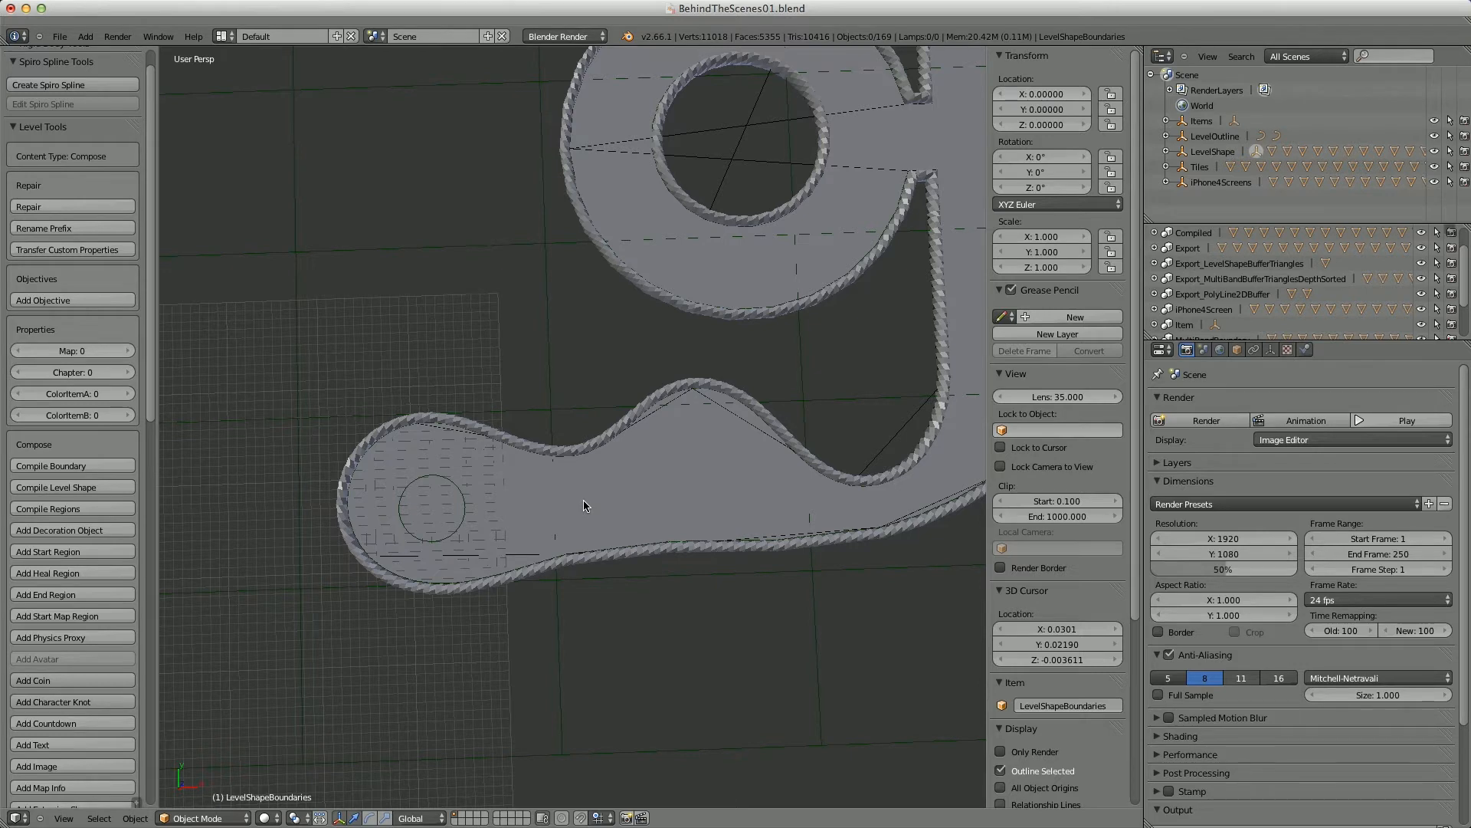
key(KP_7)
shift+middle_drag(578, 502, 387, 603)
scroll(398, 581, down, 1)
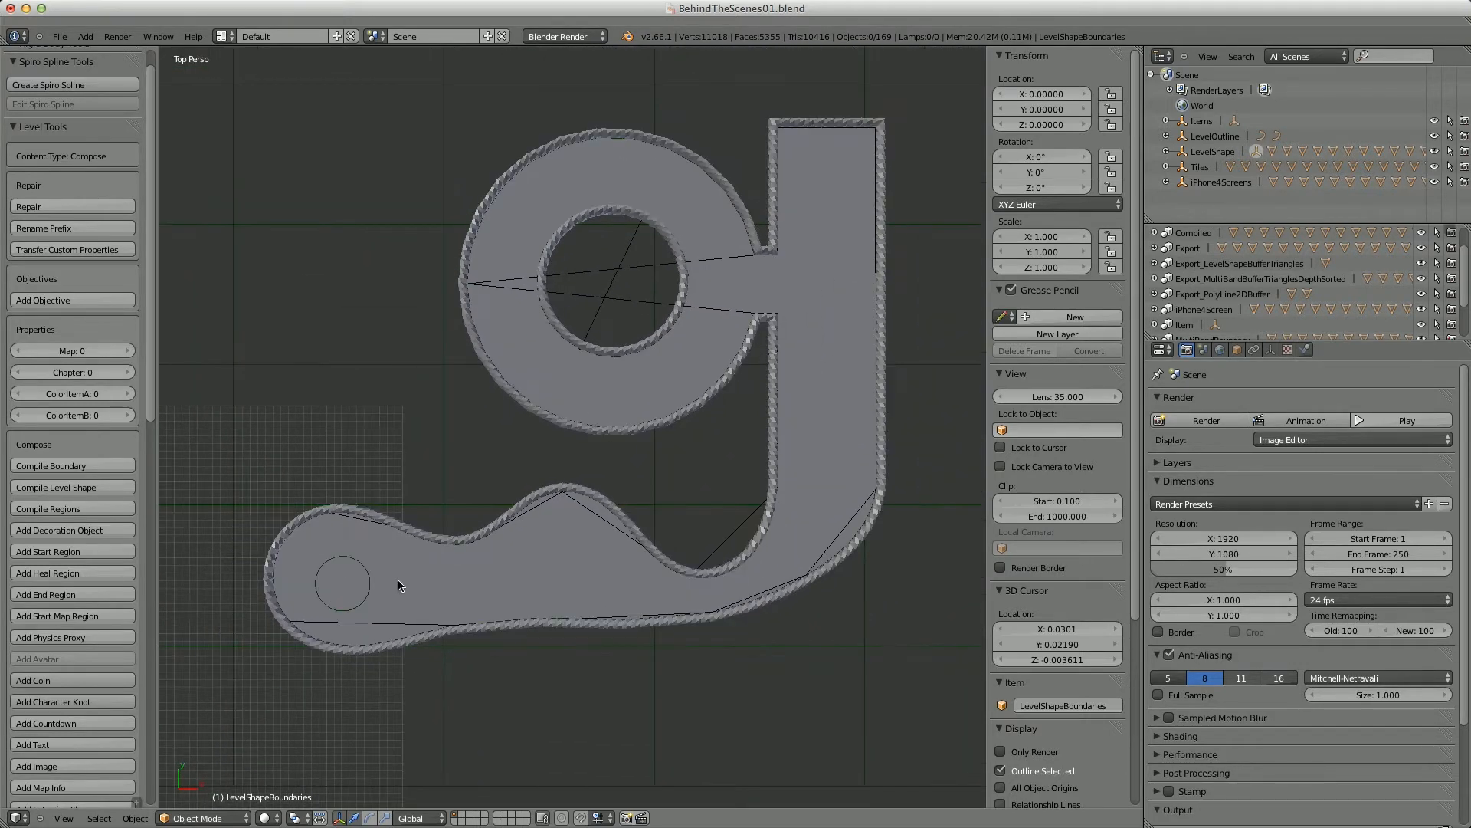
right_click(355, 600)
key(m)
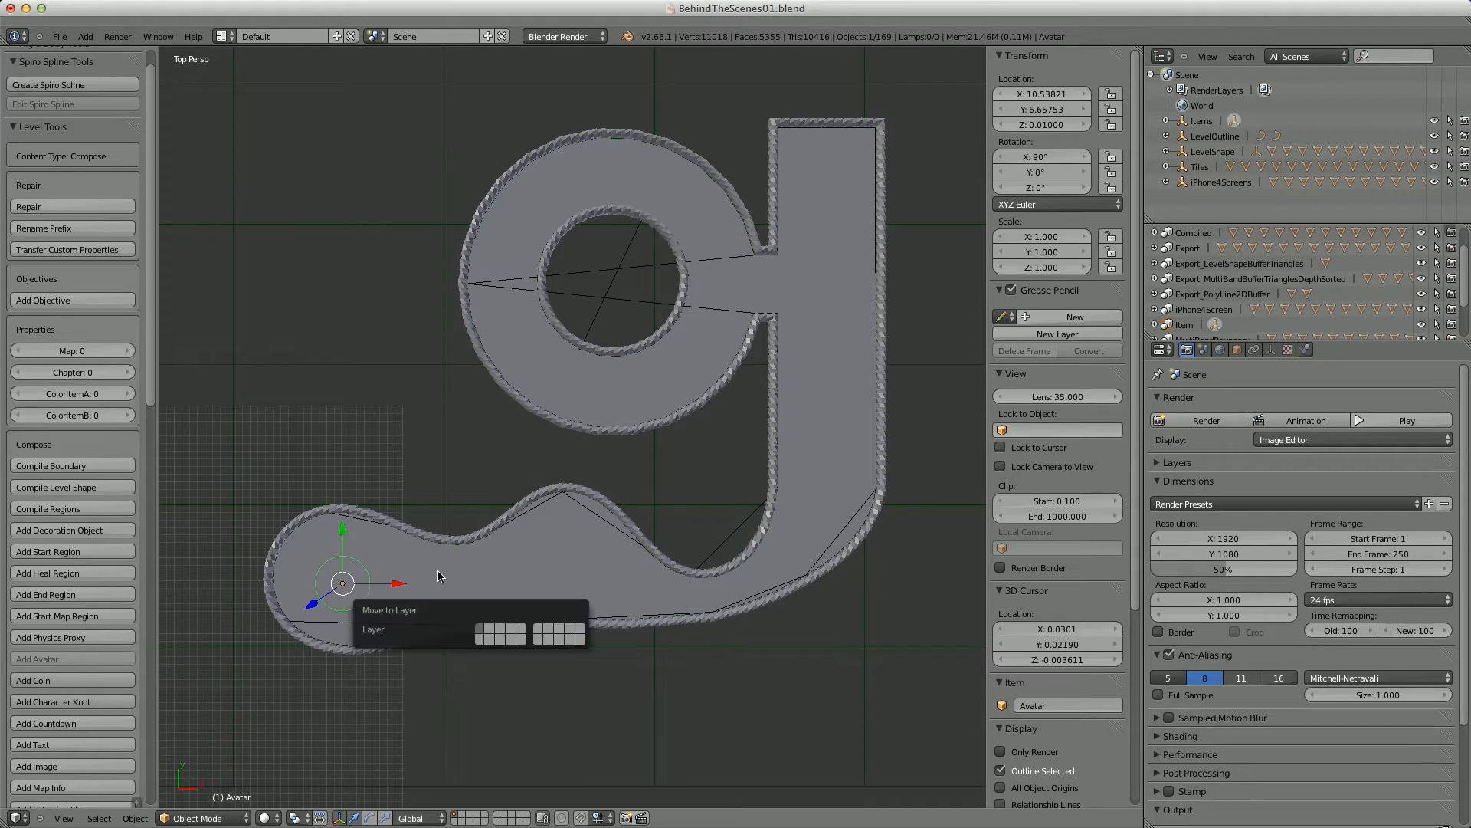
key(g)
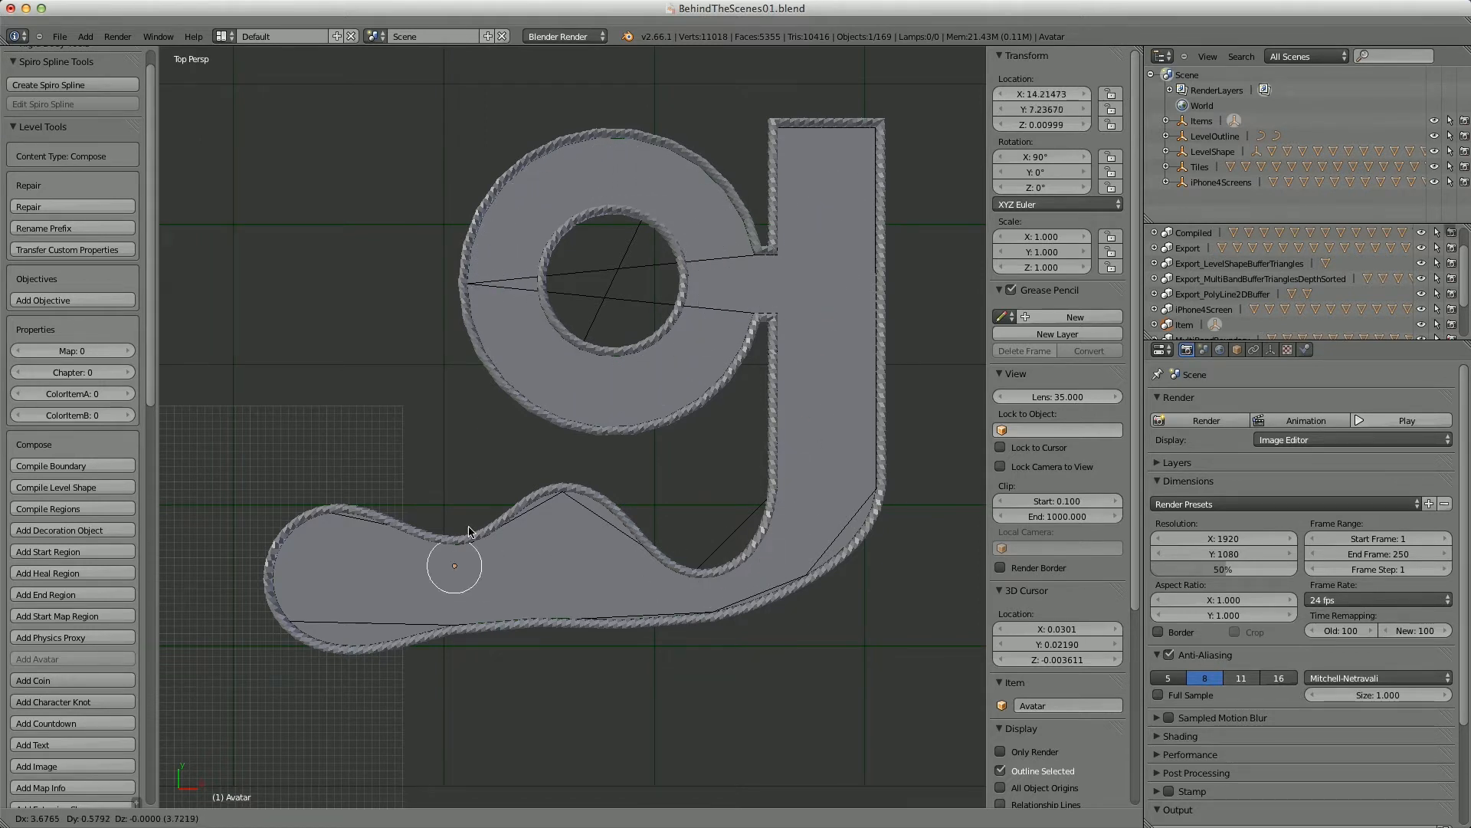
click(362, 548)
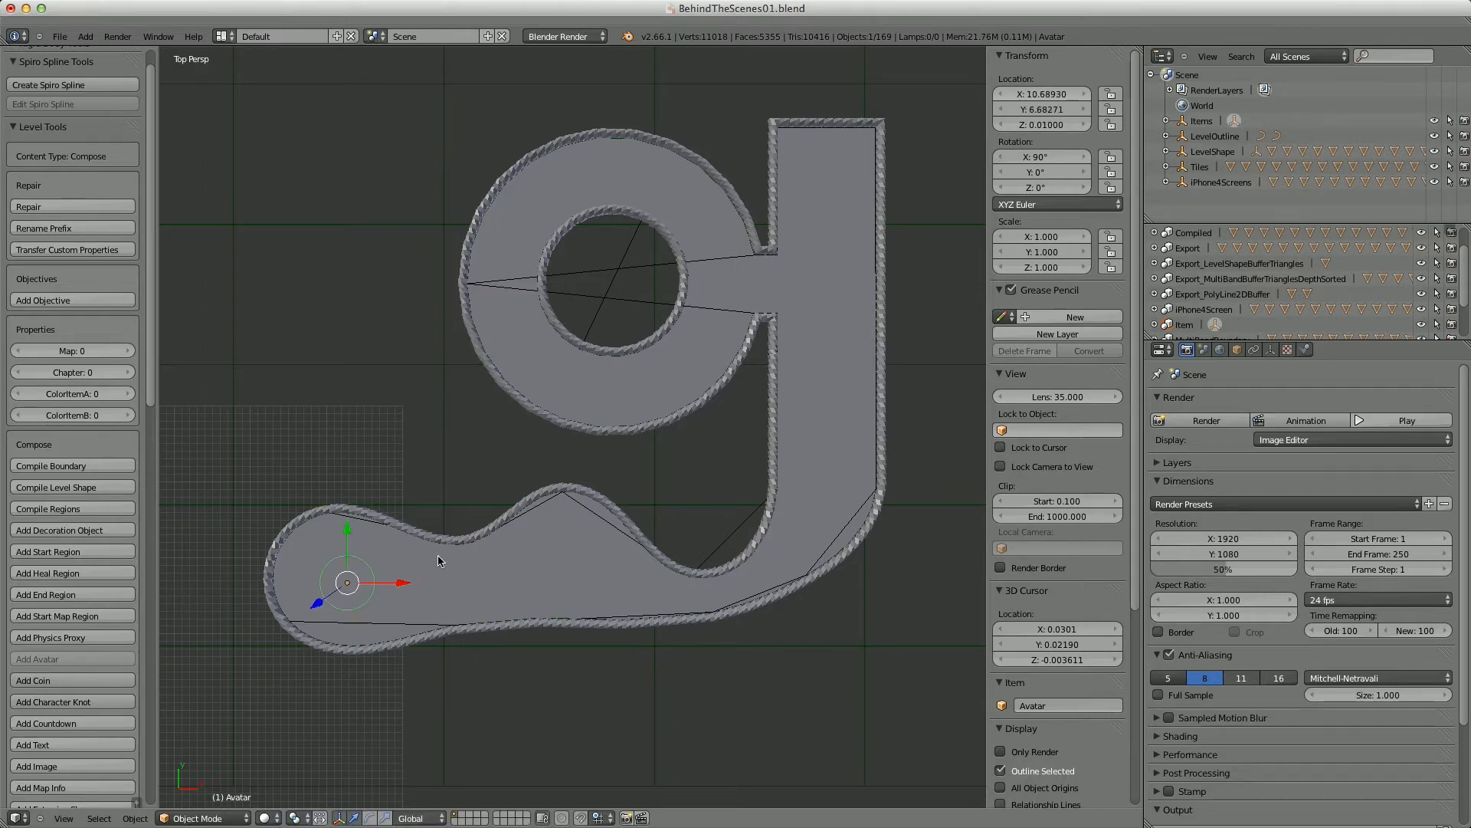
- Add a start region around the avatar and an end region at the upper end of the vertical passage
middle_drag(441, 561, 439, 524)
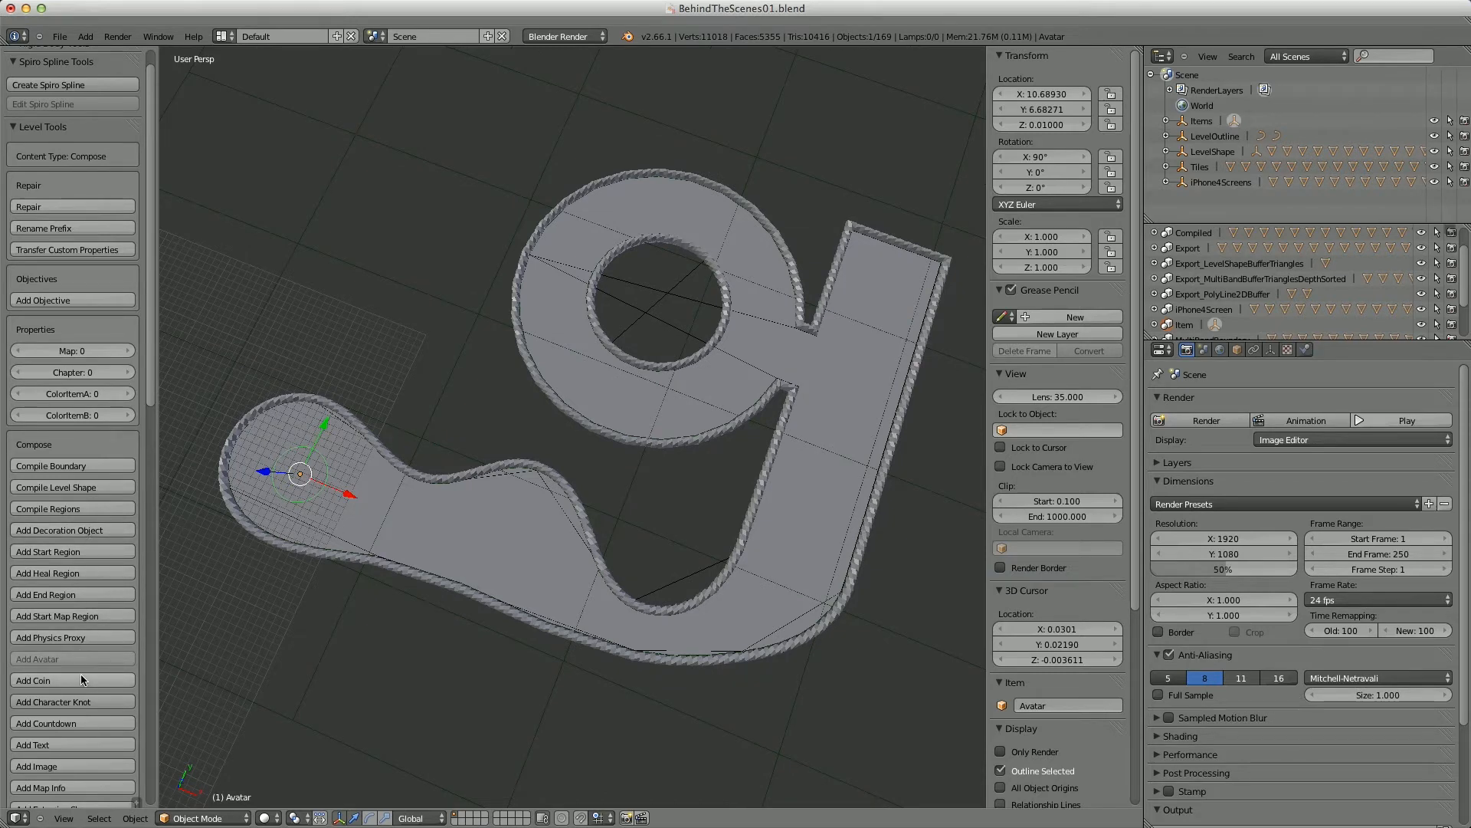
click(76, 552)
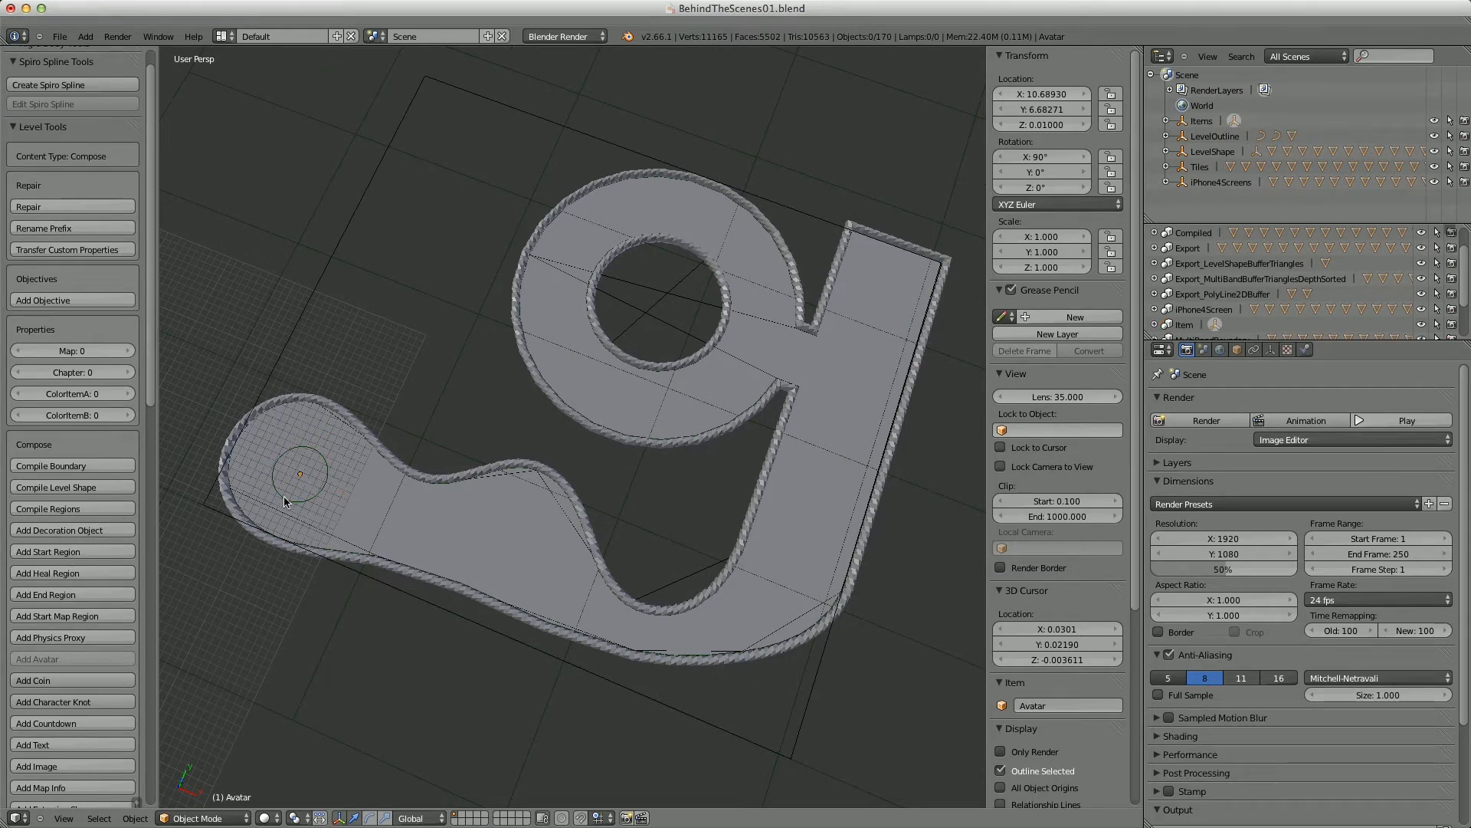
click(300, 476)
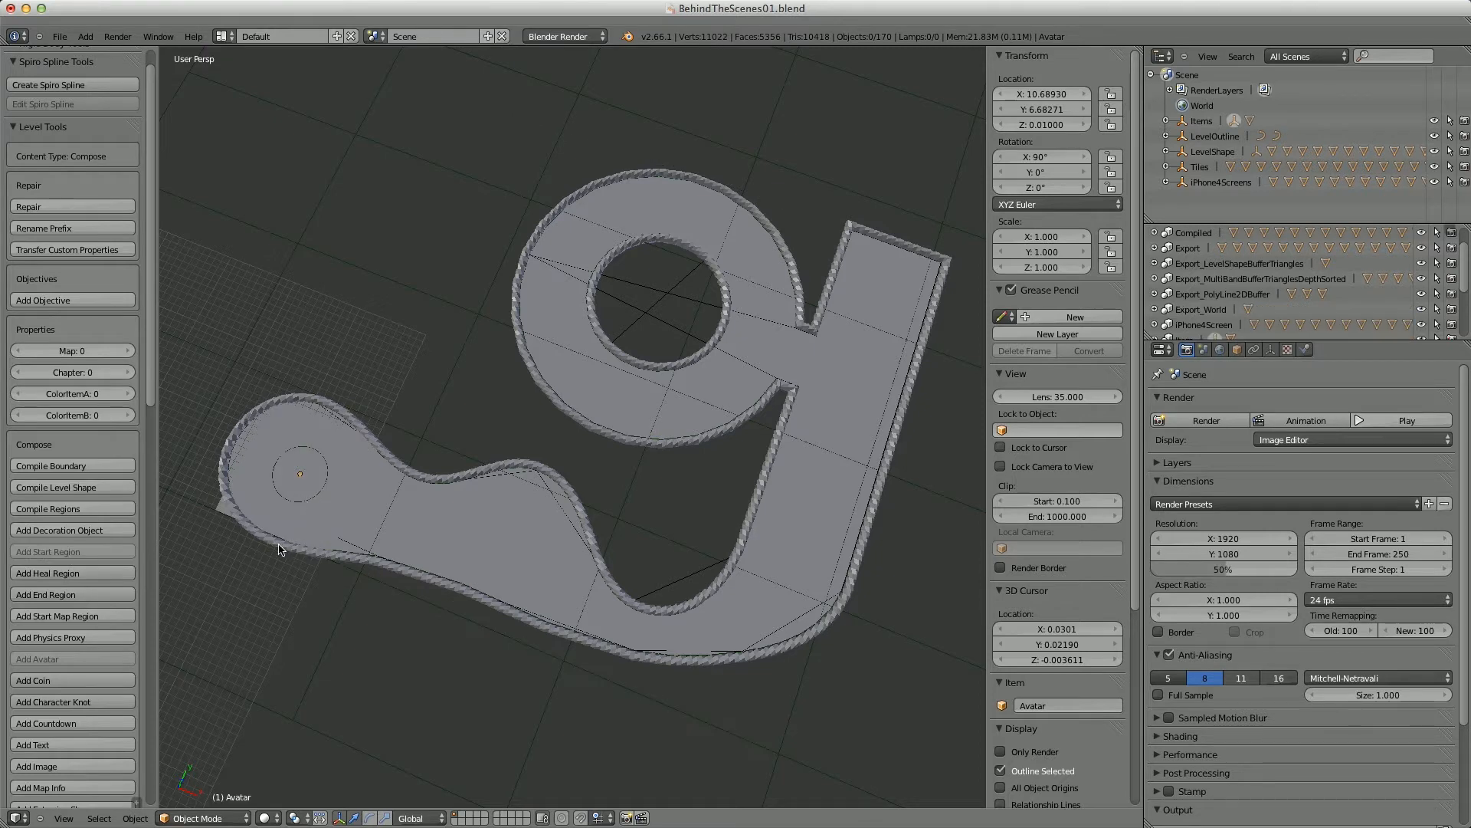
click(77, 595)
click(885, 282)
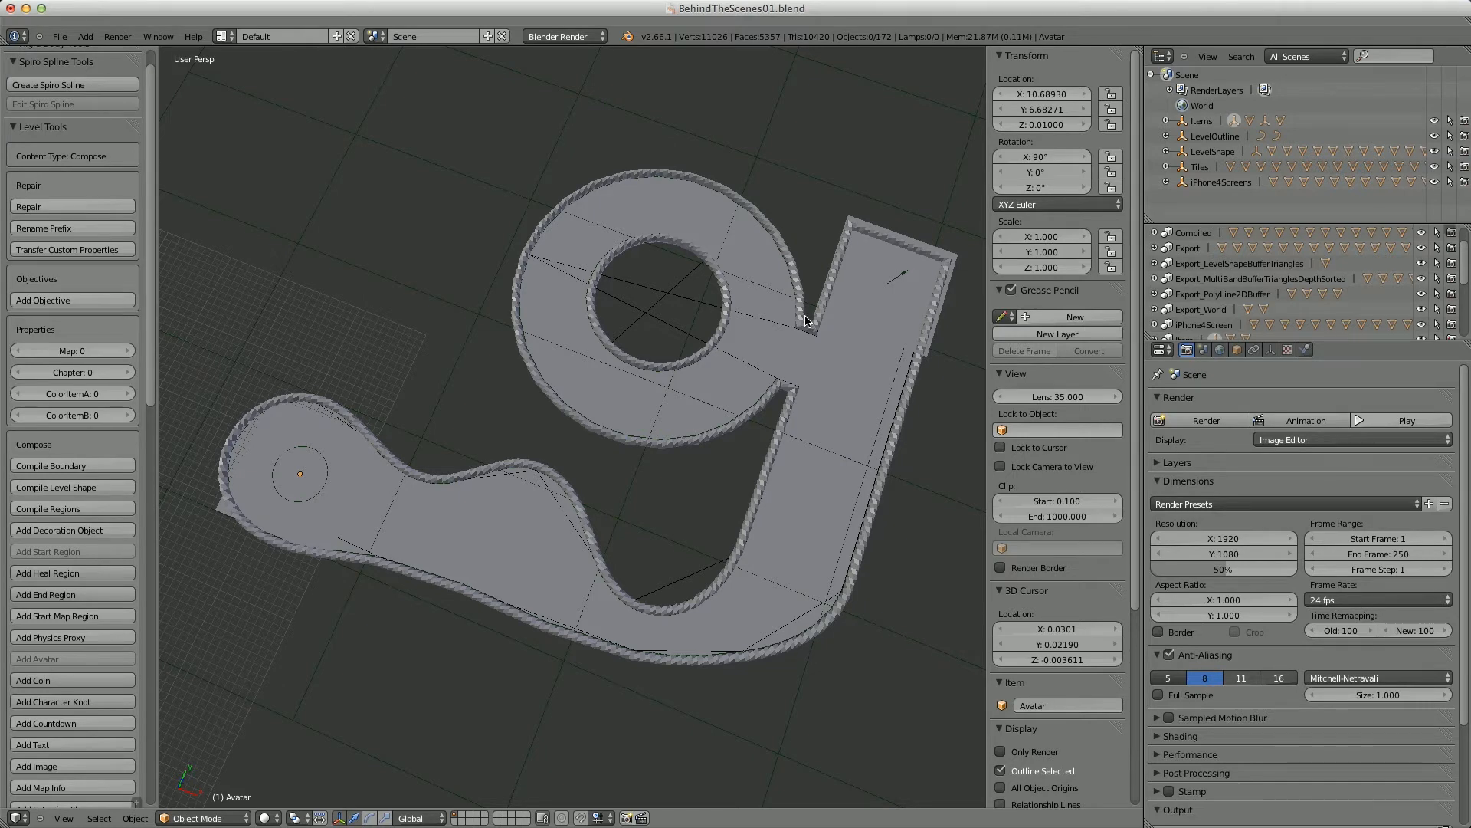
- Select both the end region and the start region and display them as wireframes
key(KP_7)
right_click(831, 205)
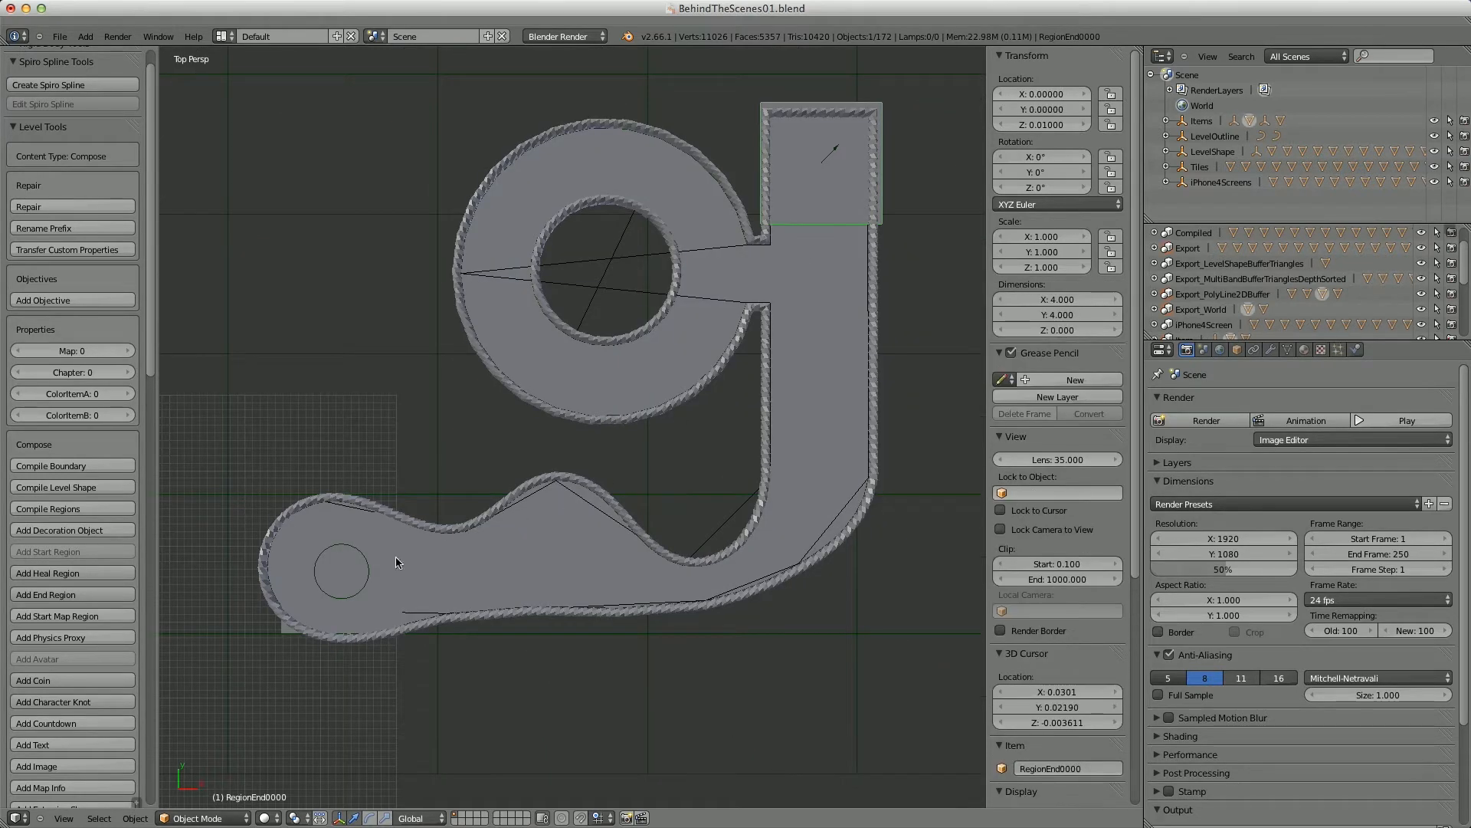
shift+right_click(370, 609)
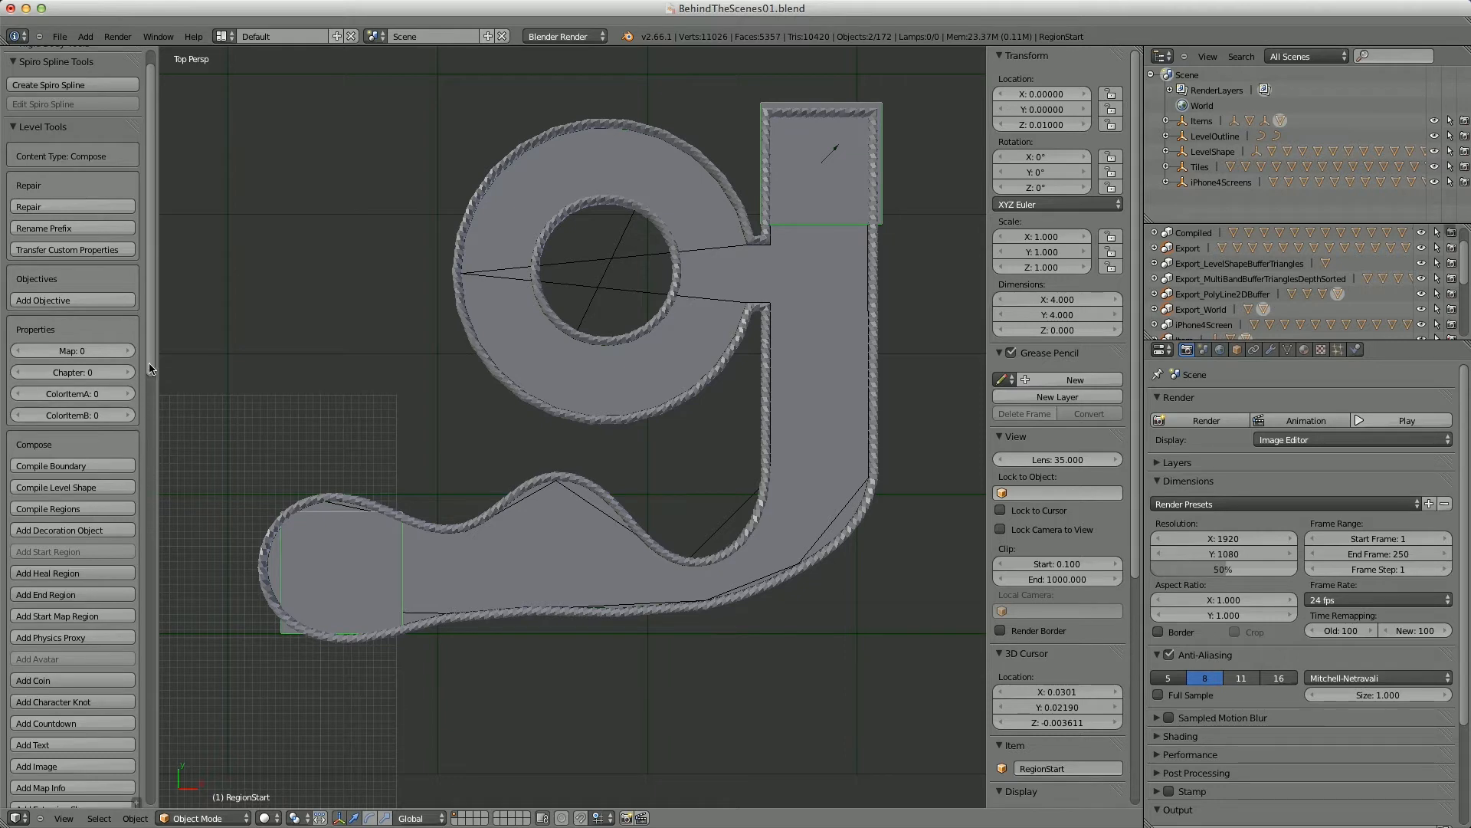
scroll(104, 569, down, 15)
click(90, 523)
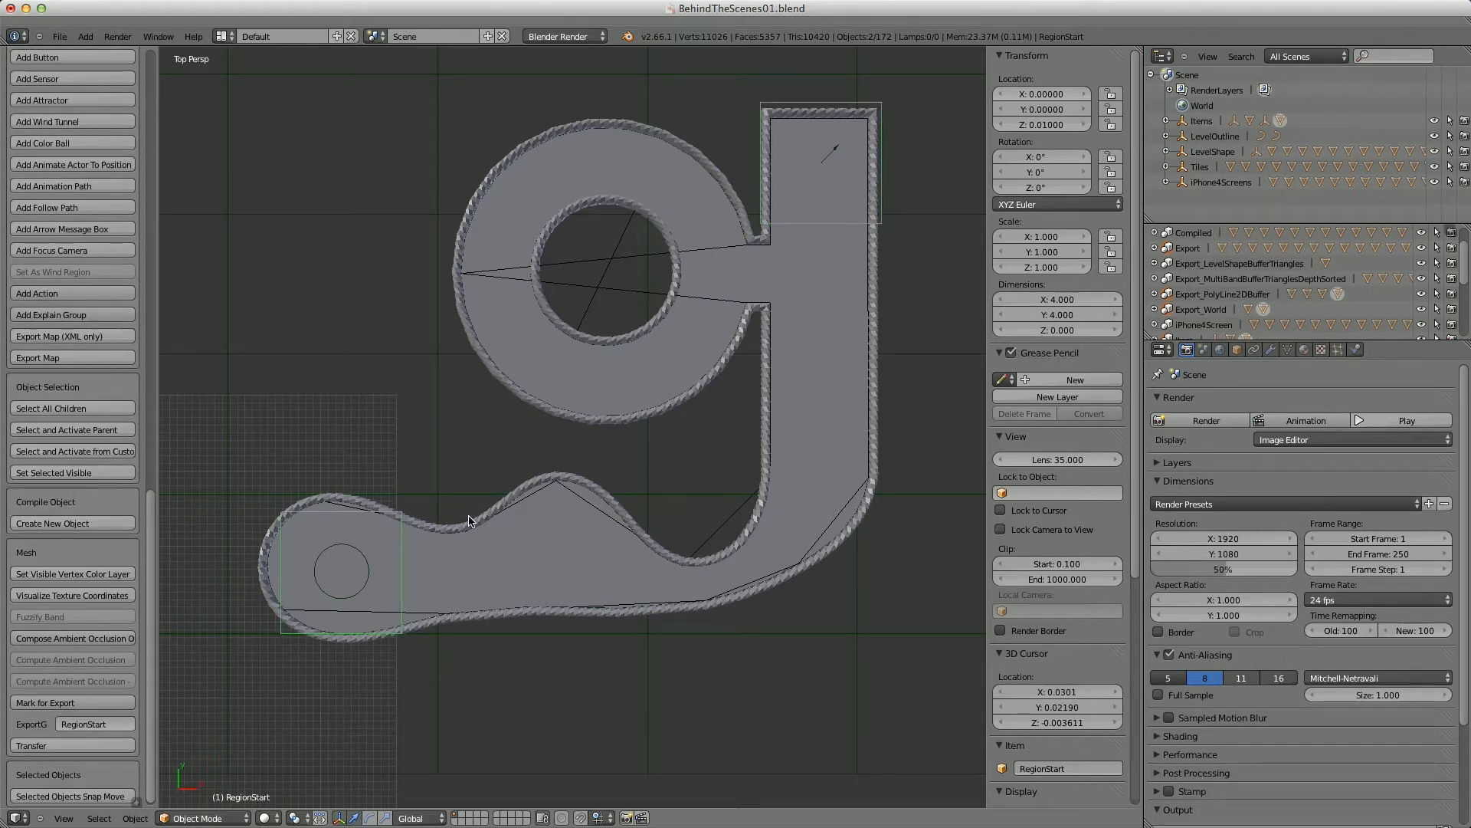
- Move the start region's whole mesh so its centre sits at about X 9.34, Y 7.83
shift+middle_drag(430, 545, 471, 543)
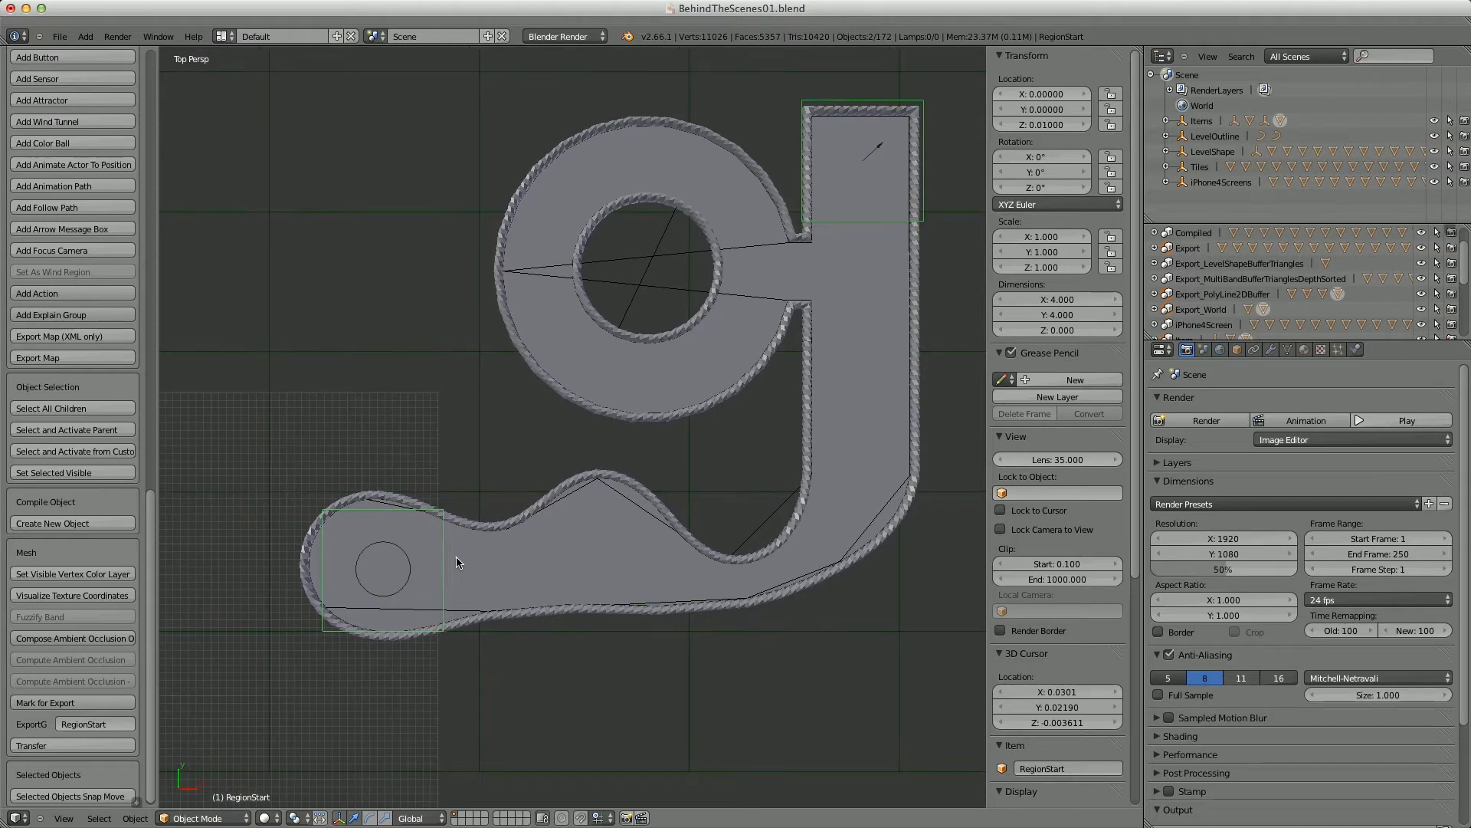
right_click(443, 557)
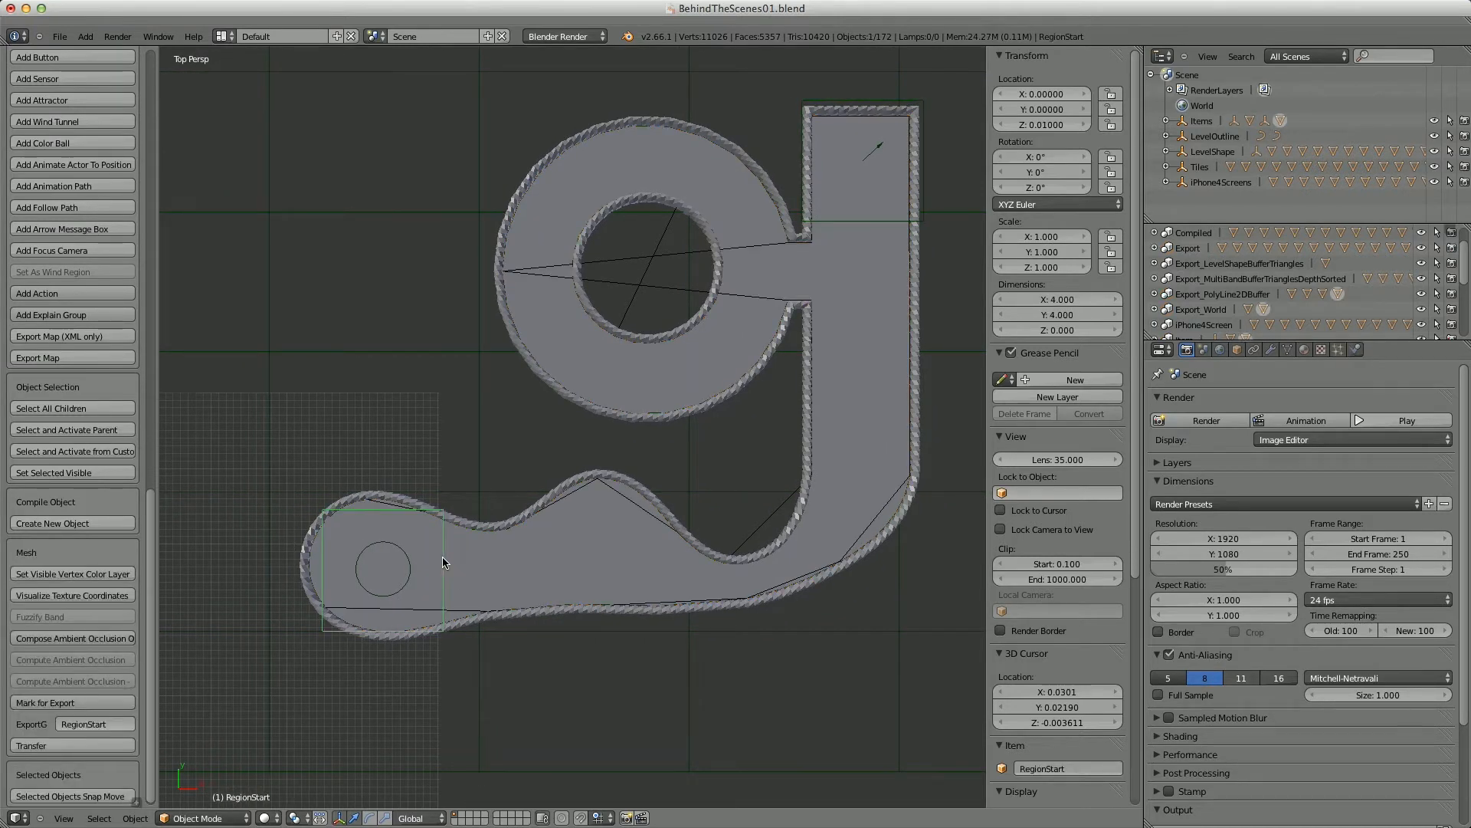
key(Tab)
key(a)
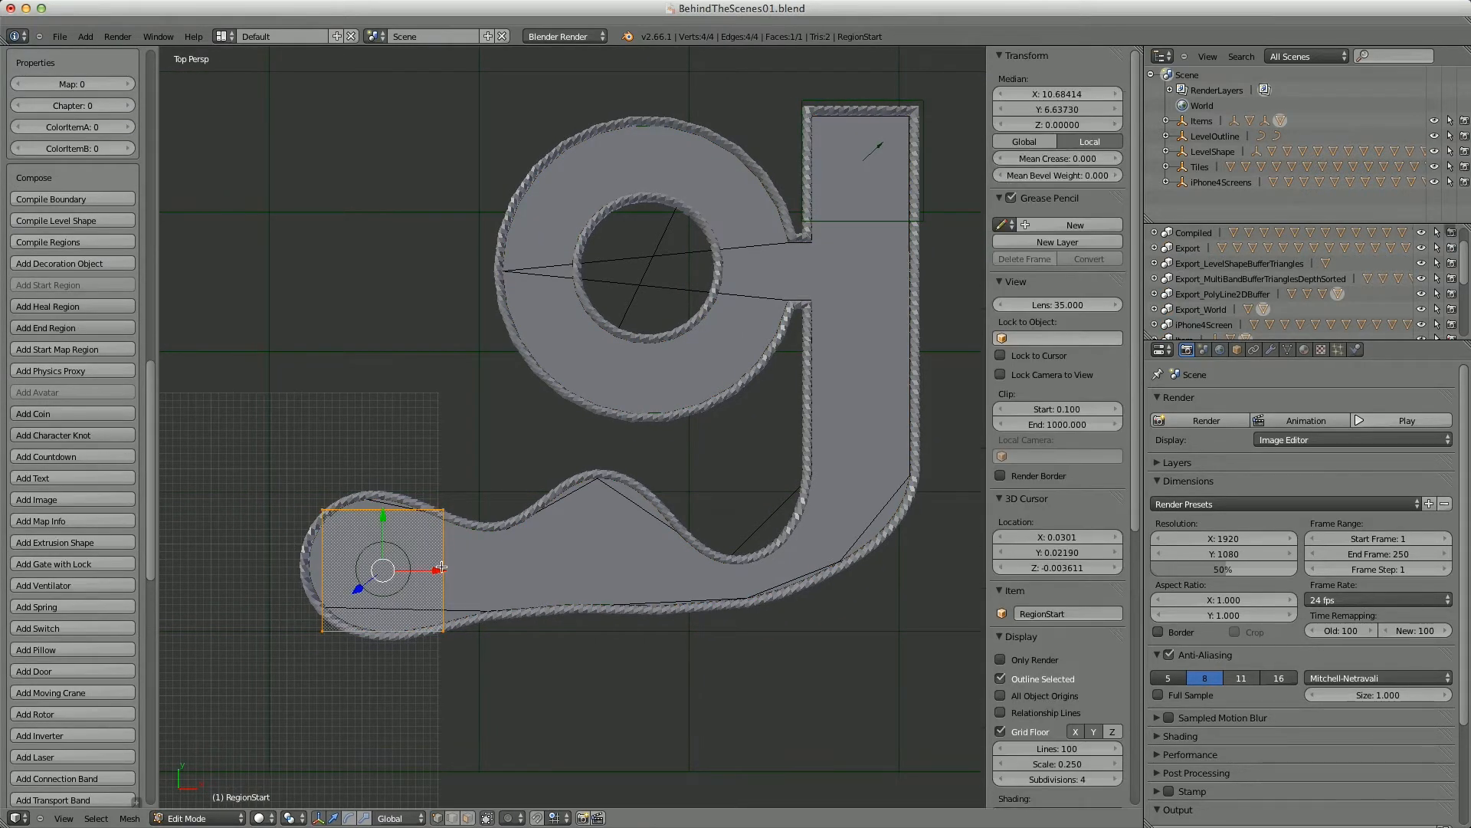
key(g)
click(400, 532)
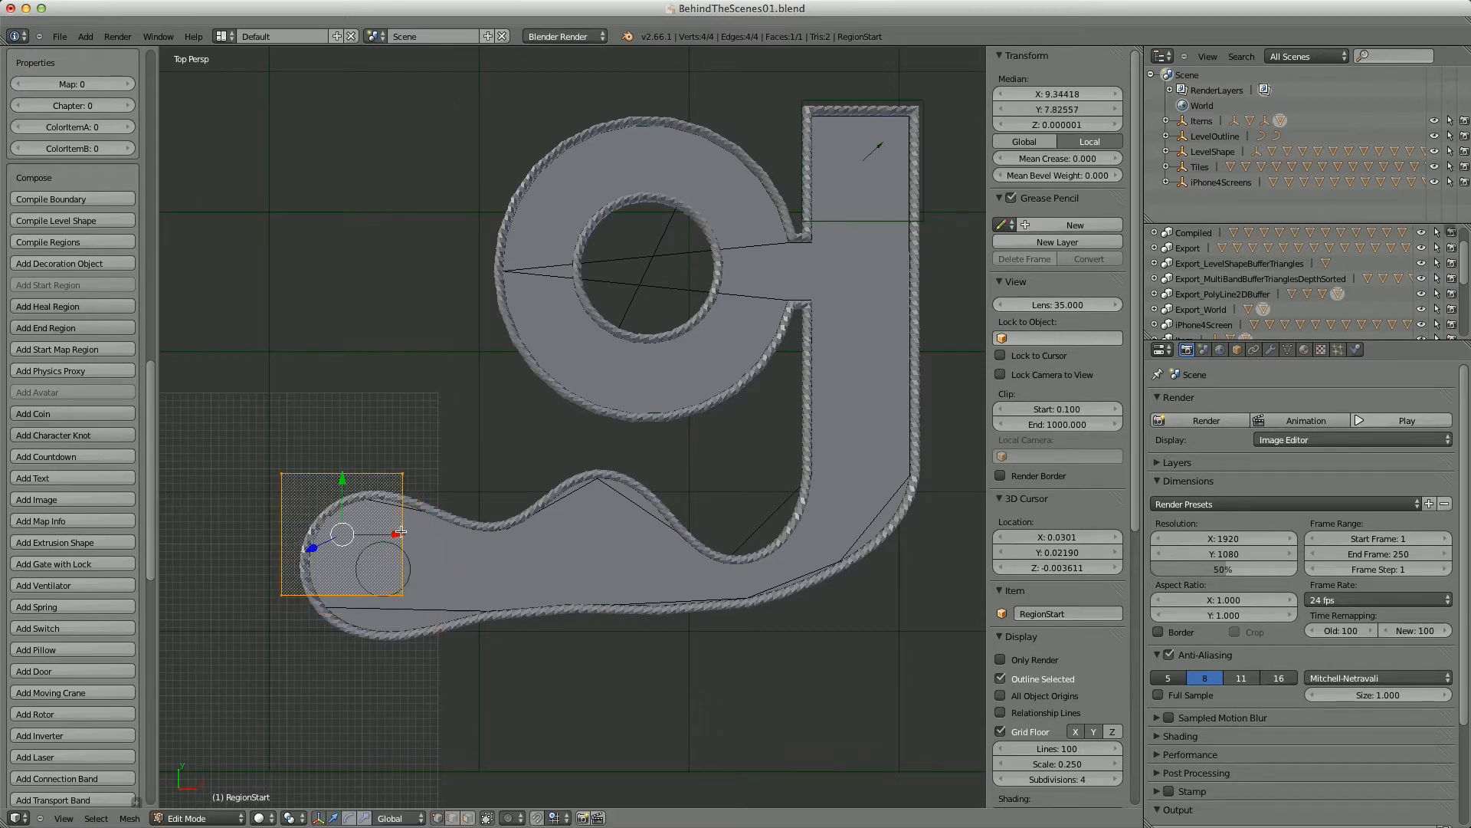
- Enlarge the start region around the rounded end by moving its right edge to about X 12.76 and its lower edge to about Y 3.68
right_click(410, 593)
shift+right_click(403, 474)
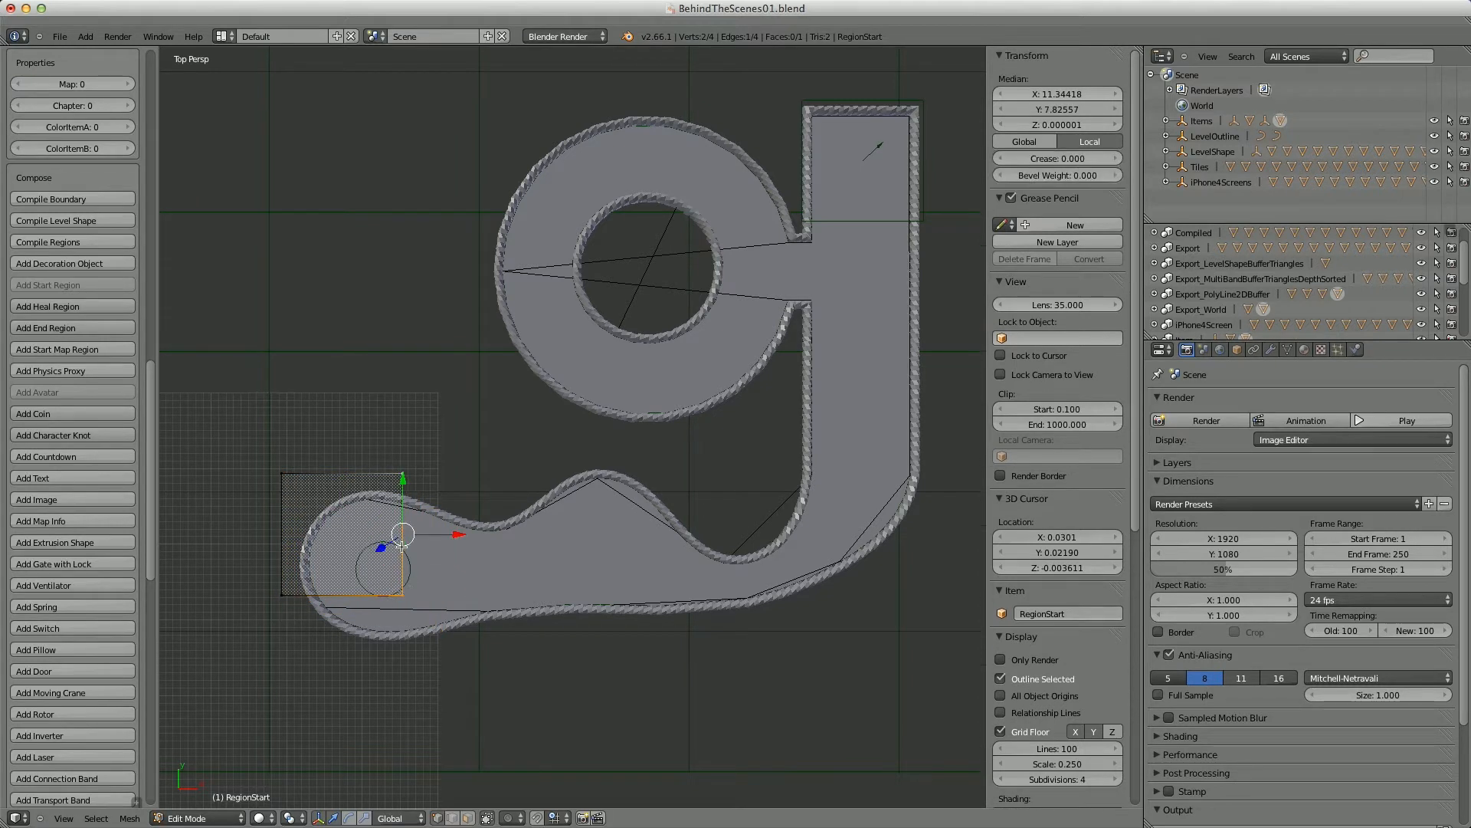
key(g)
click(452, 546)
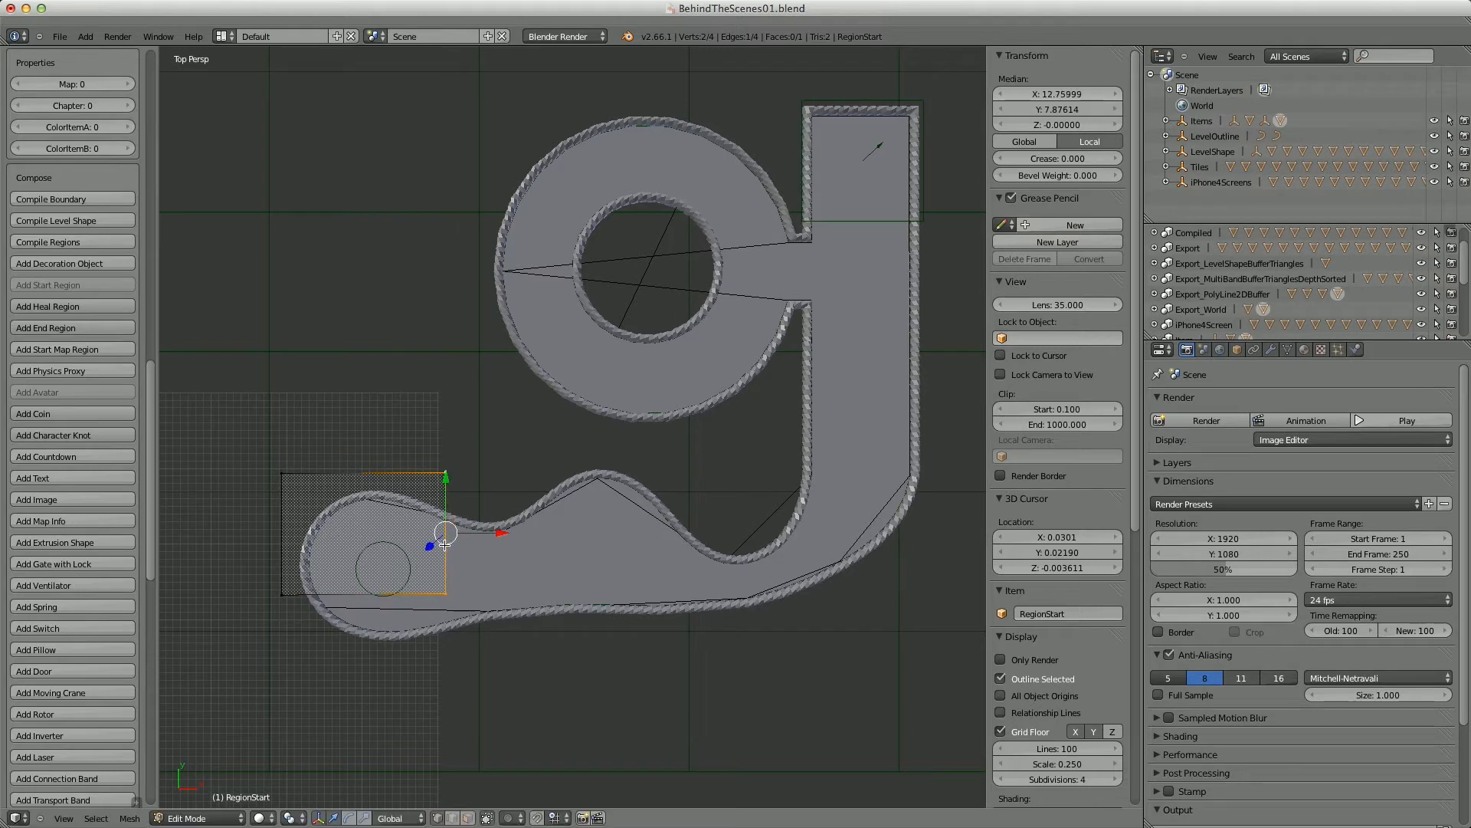
right_click(446, 584)
shift+right_click(284, 593)
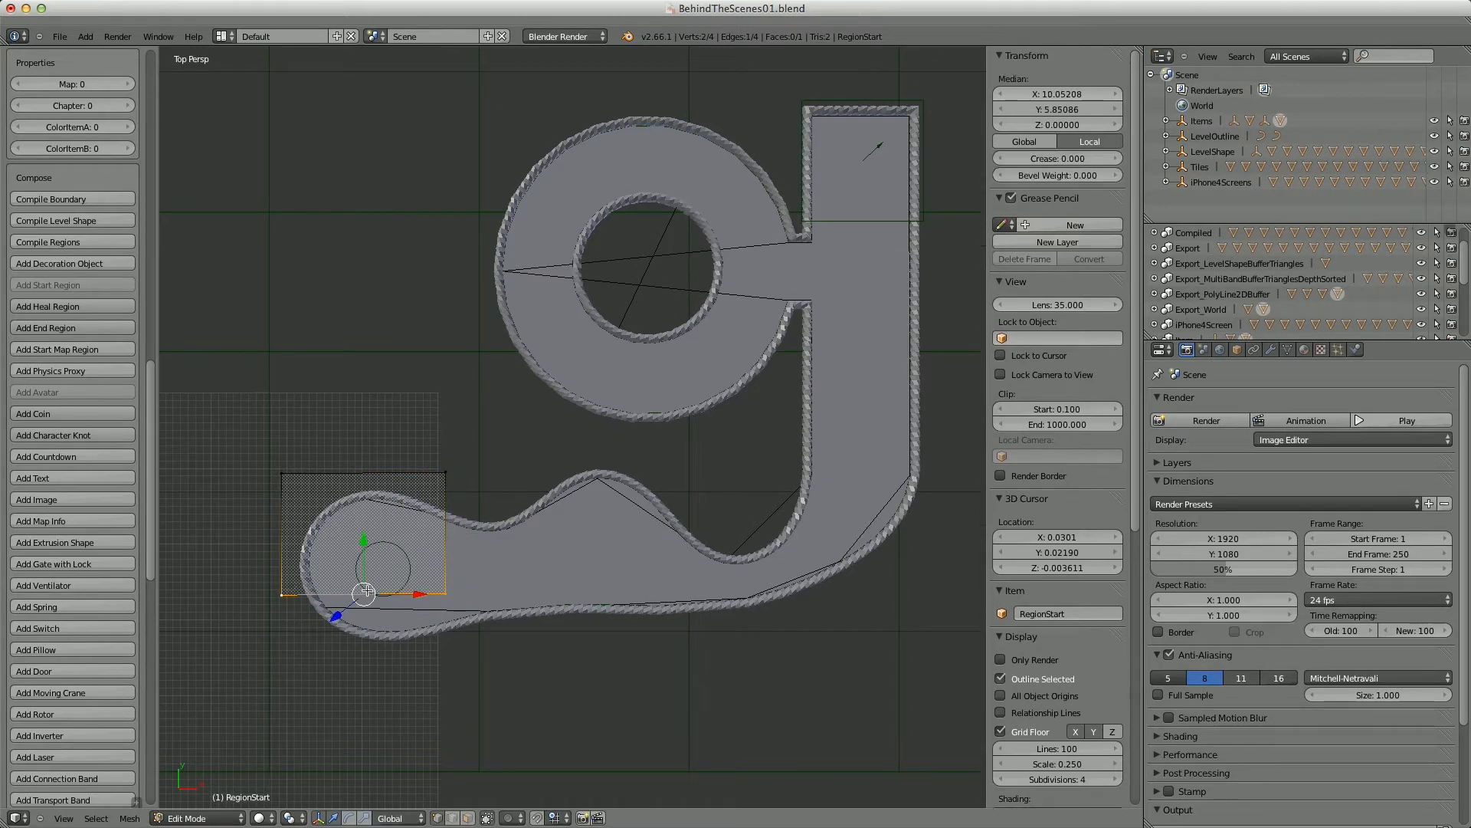
key(g)
click(365, 664)
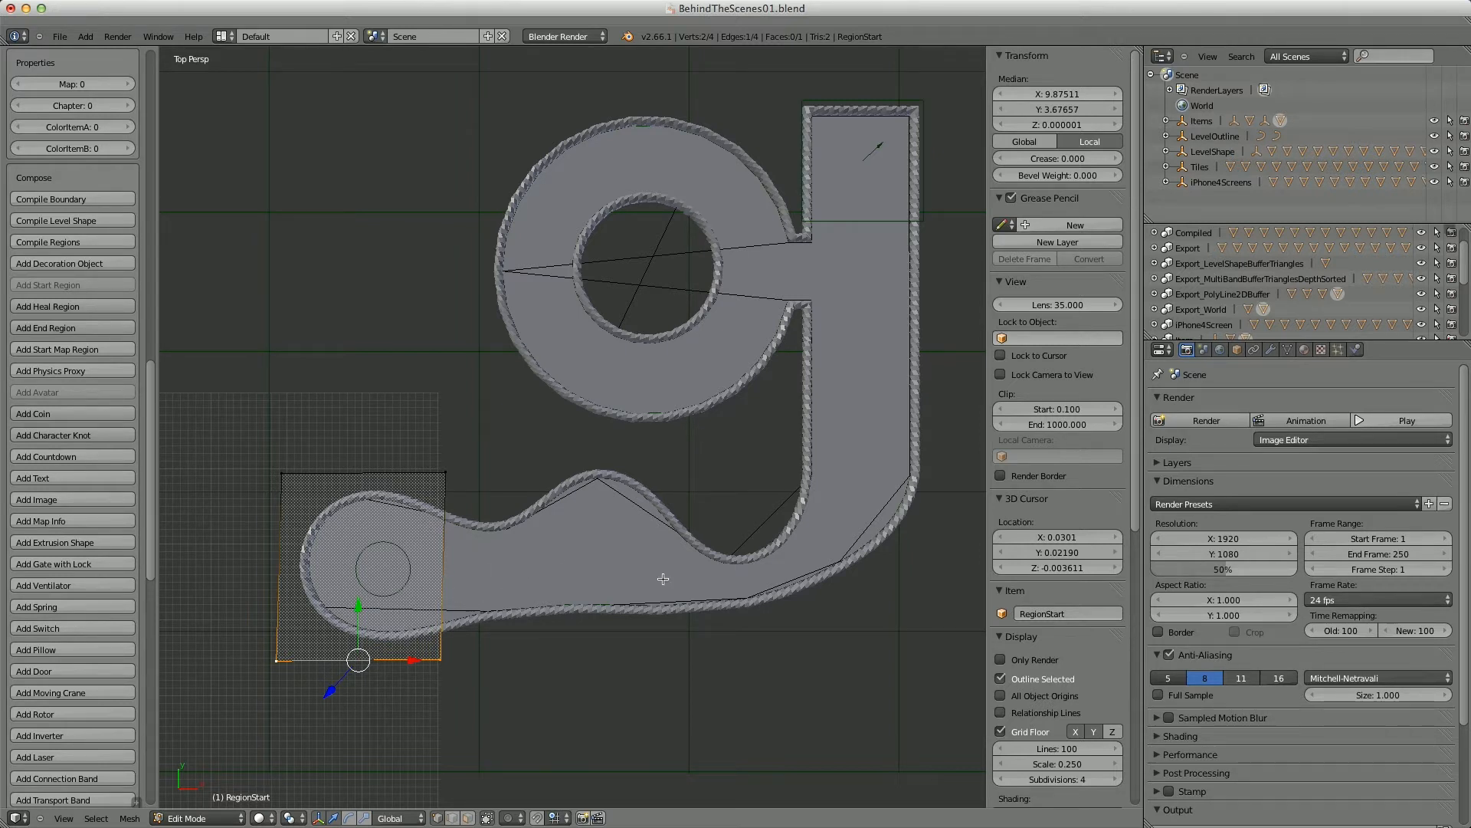
shift+middle_drag(740, 561, 710, 606)
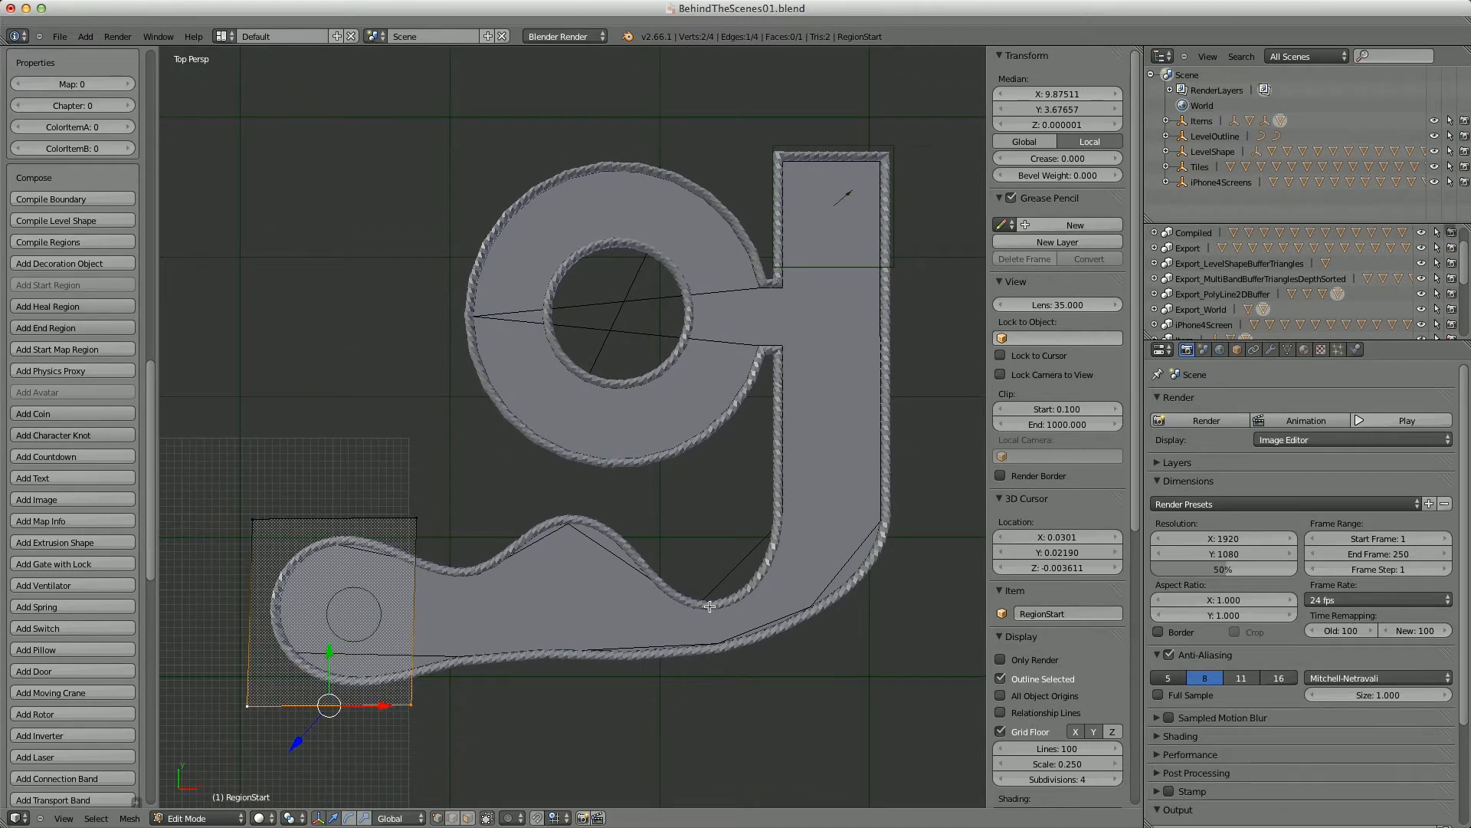
key(Tab)
- Widen the end region past the vertical passage's wall by moving its left edge to about X 24.39
shift+middle_drag(784, 495, 756, 581)
right_click(795, 350)
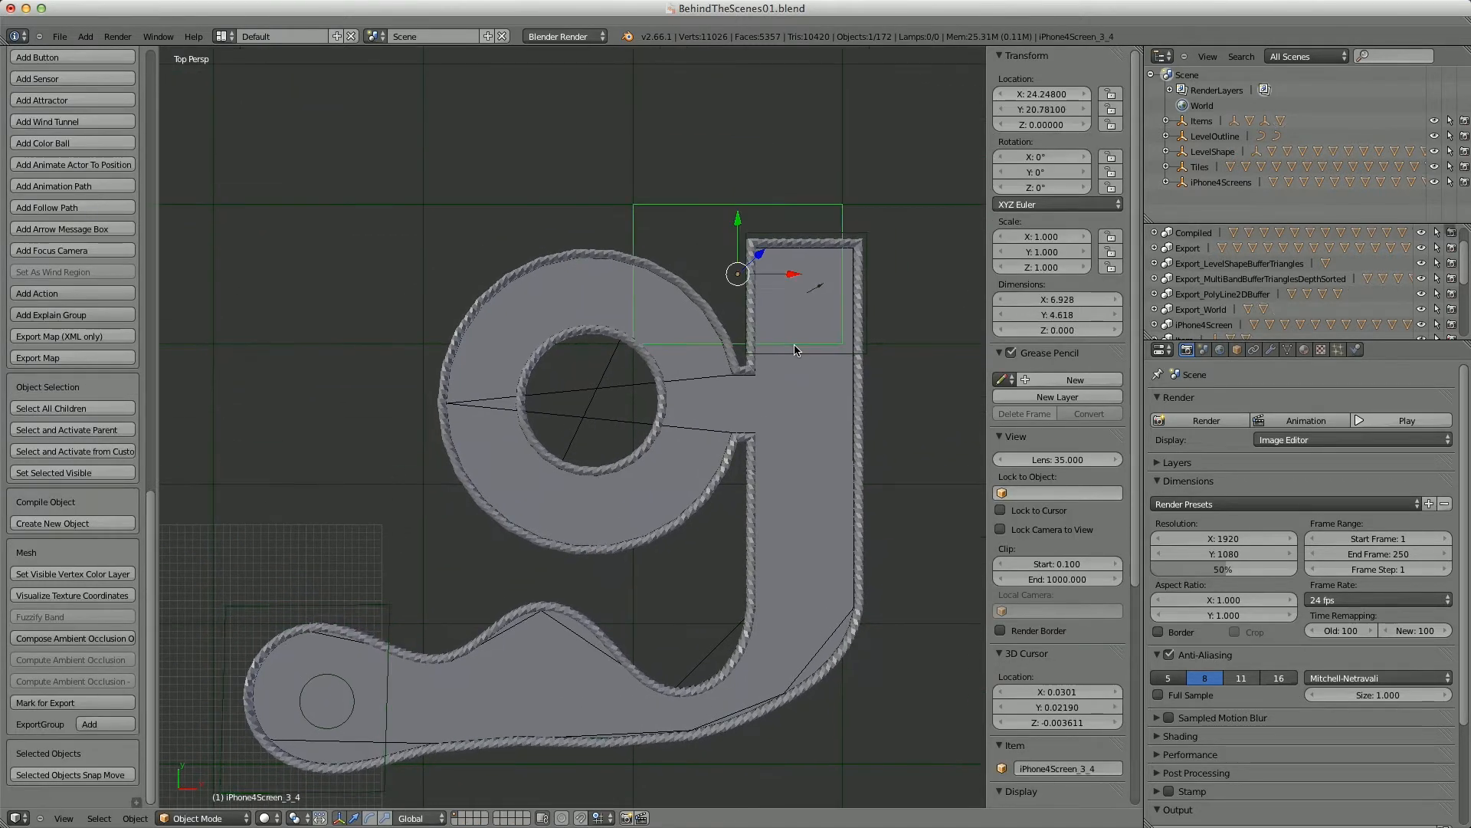
right_click(795, 353)
shift+middle_drag(782, 372, 637, 472)
scroll(686, 459, up, 2)
key(Tab)
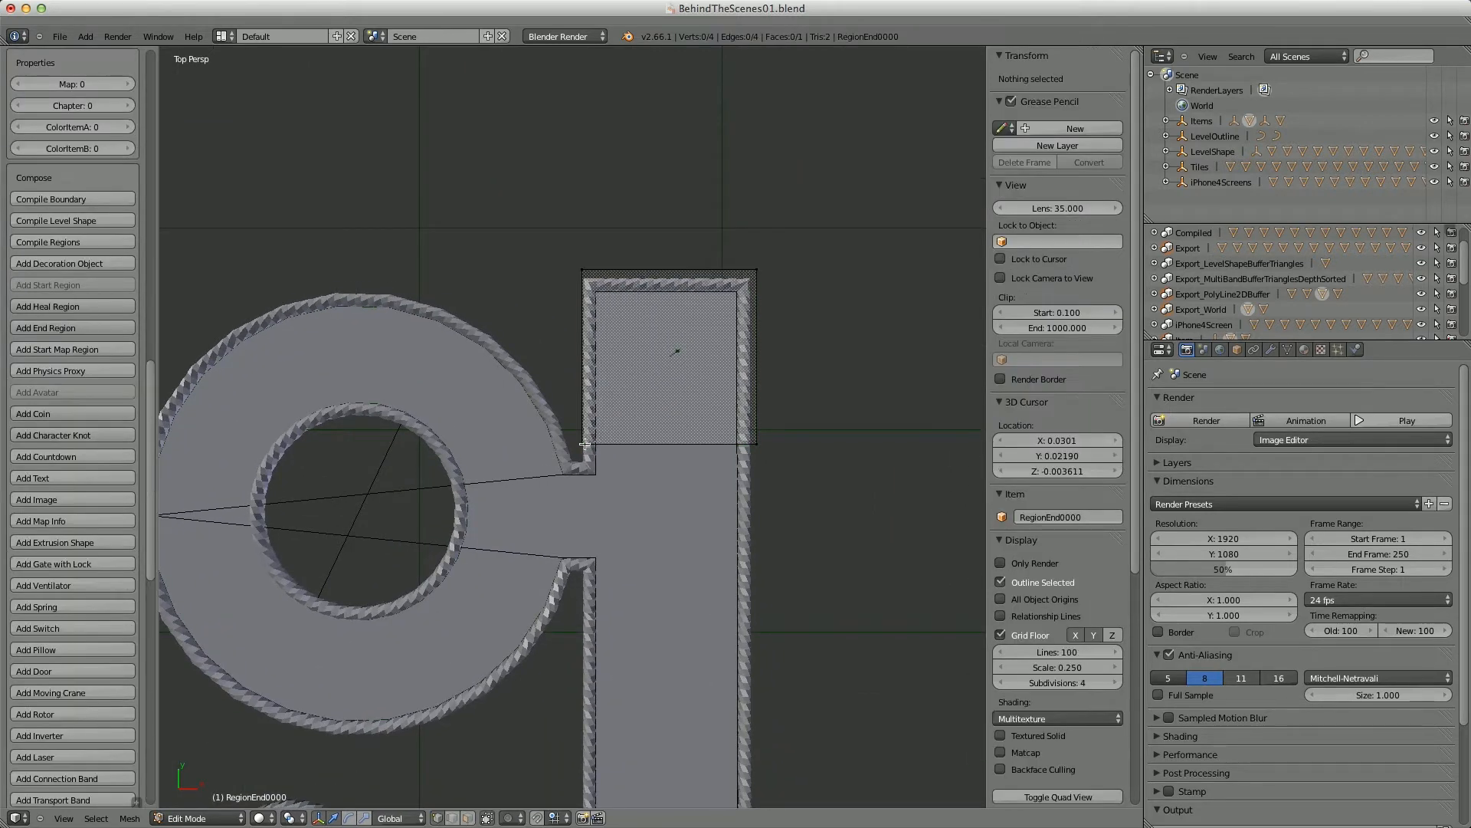
right_click(585, 443)
shift+right_click(581, 273)
key(g)
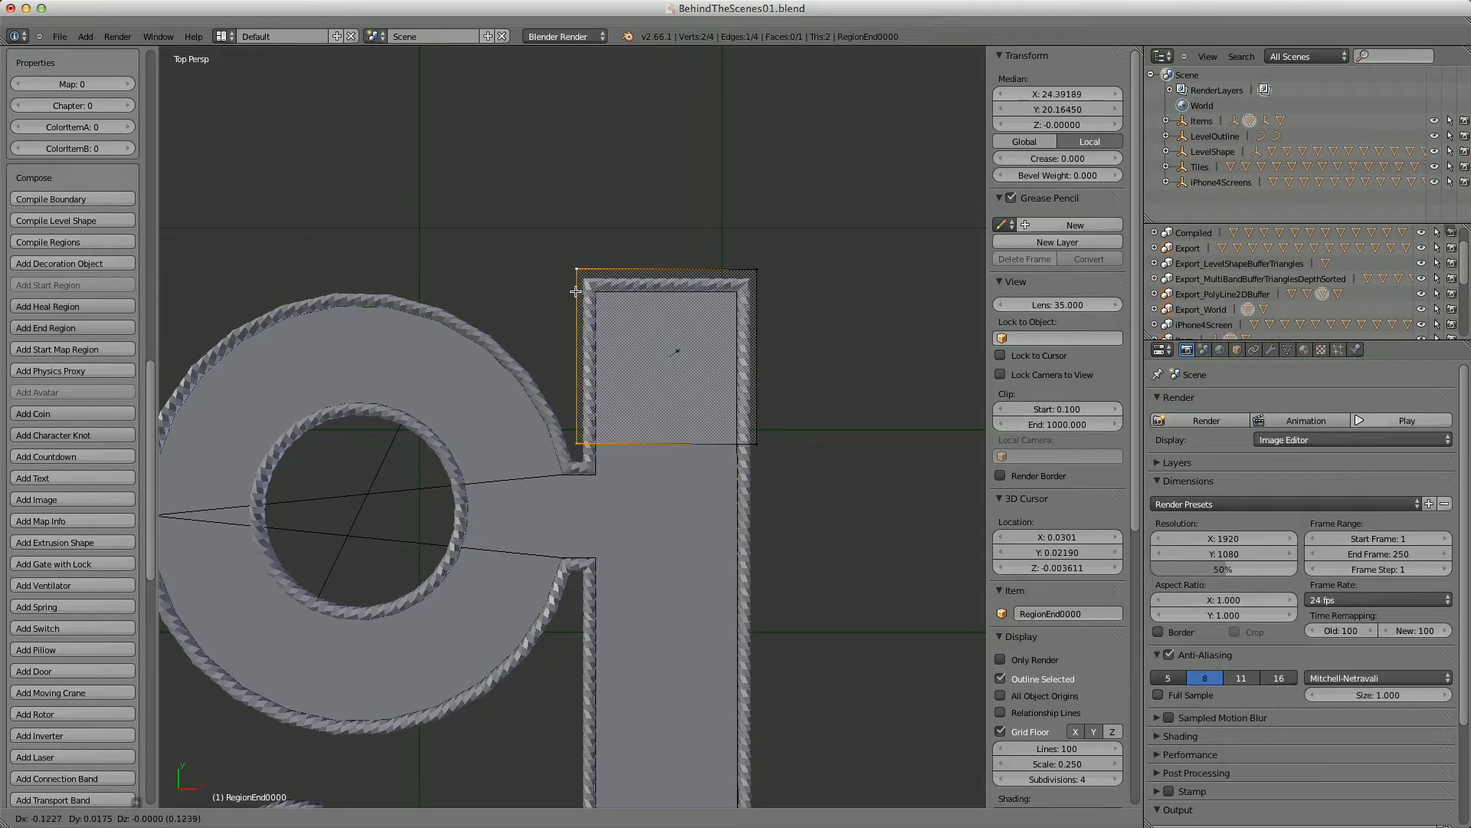
click(575, 292)
key(Tab)
- Move the end region's final position marker to about X 26.37, Y 19.91
right_click(670, 358)
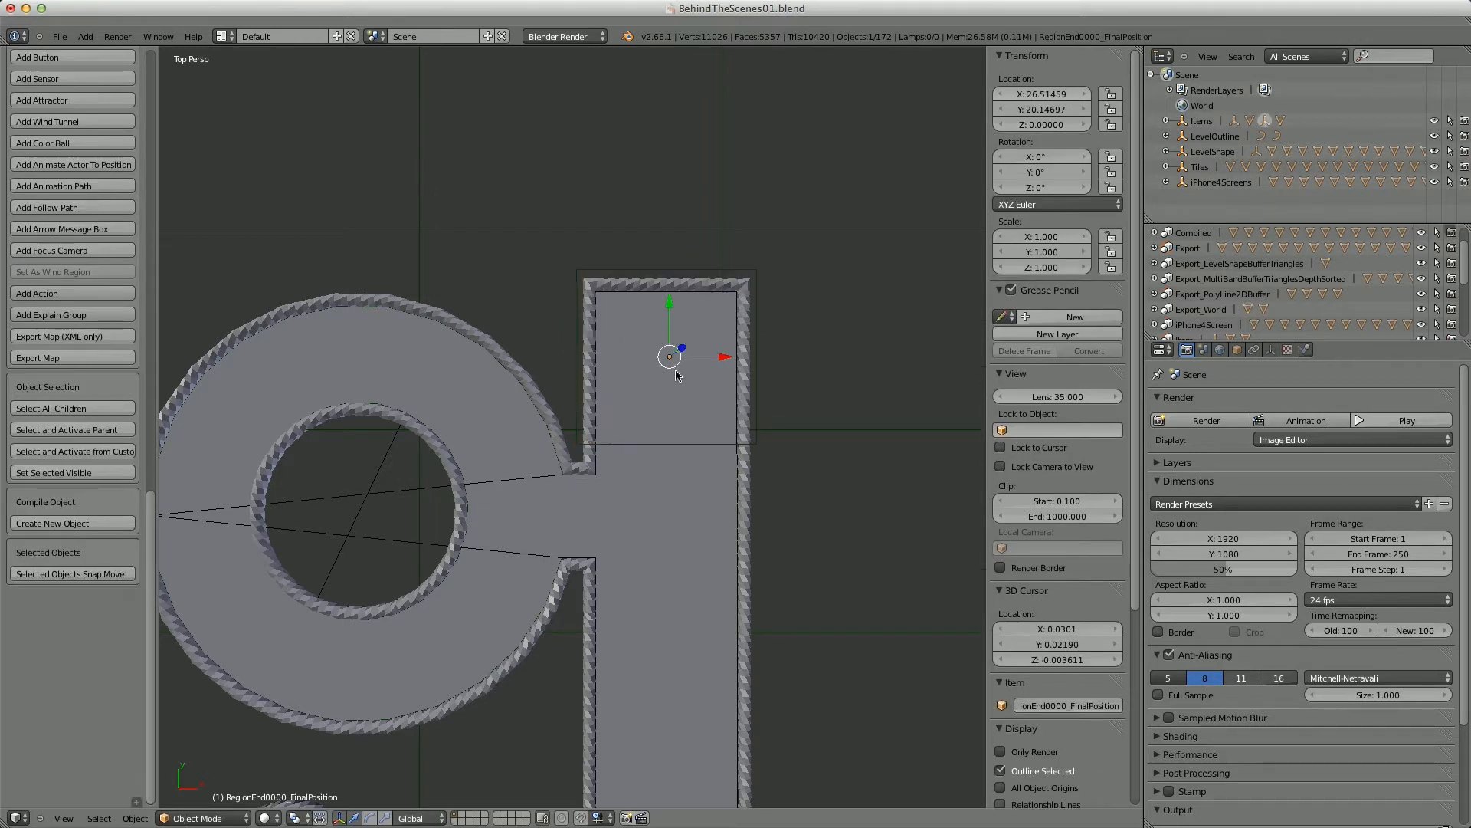
shift+middle_drag(678, 376, 599, 421)
scroll(599, 424, up, 1)
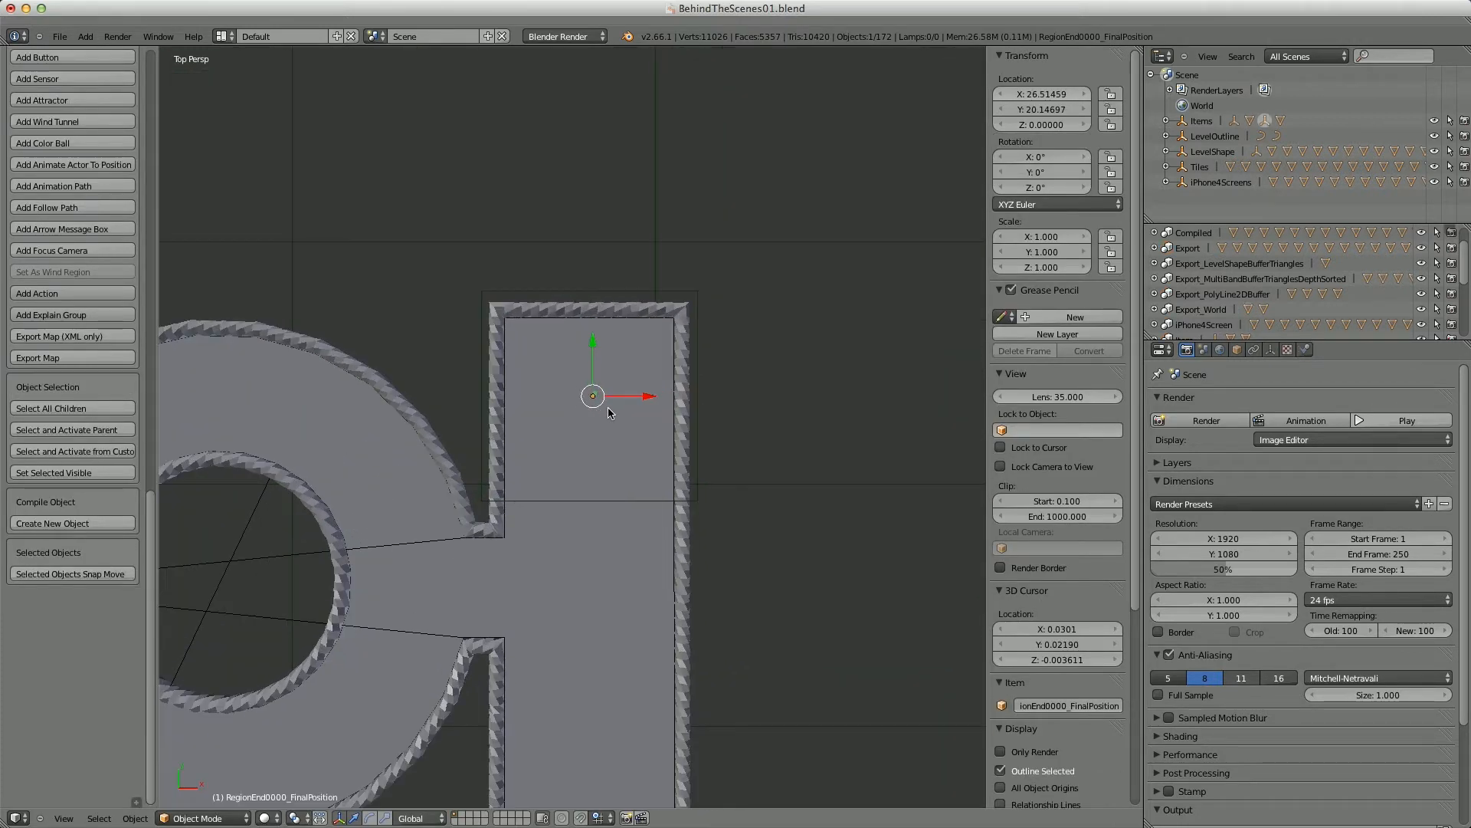
key(g)
click(600, 424)
shift+middle_drag(590, 477, 682, 270)
shift+middle_drag(634, 414, 700, 237)
scroll(679, 313, down, 2)
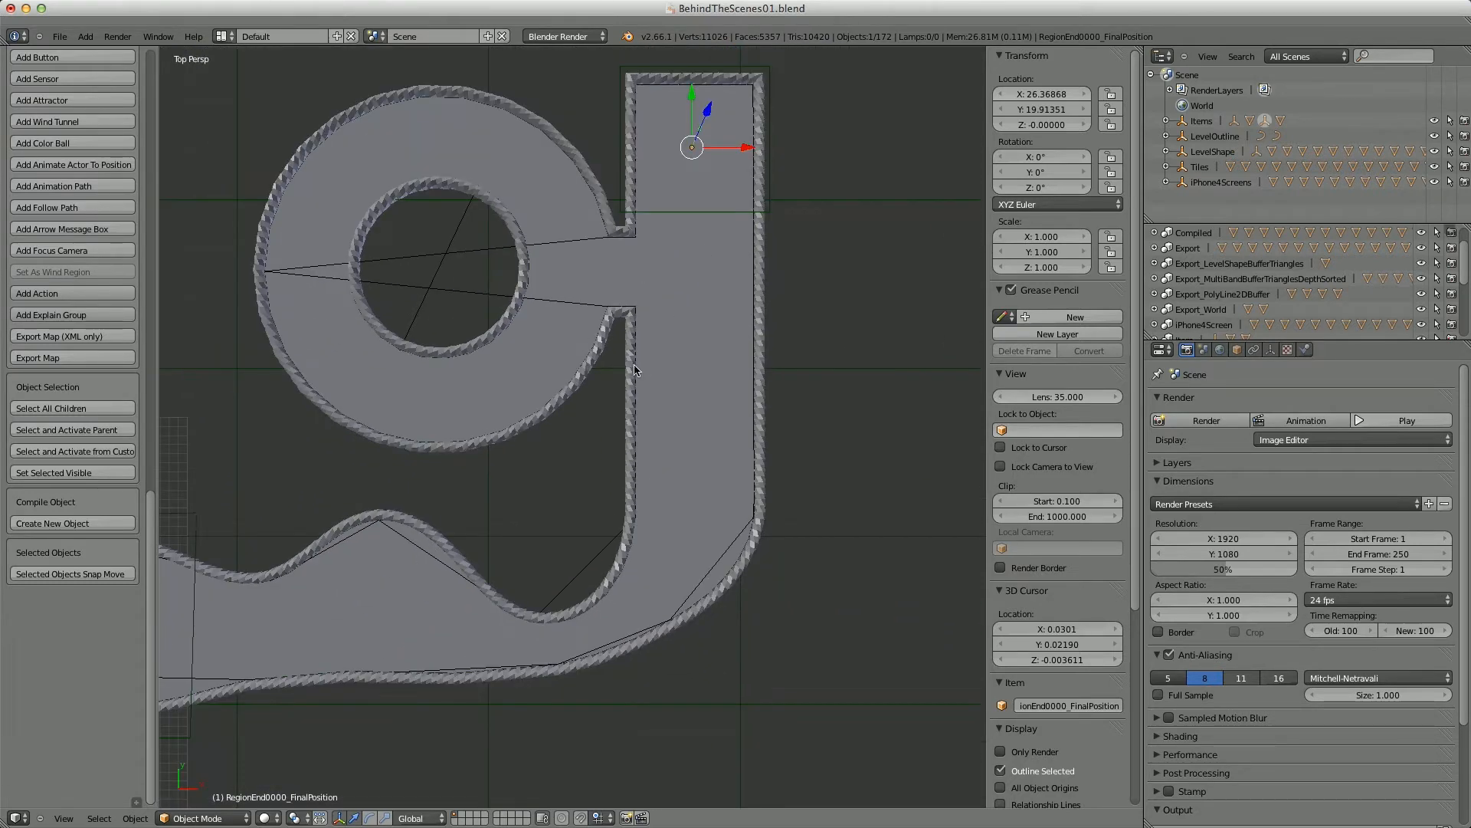
shift+middle_drag(565, 380, 706, 345)
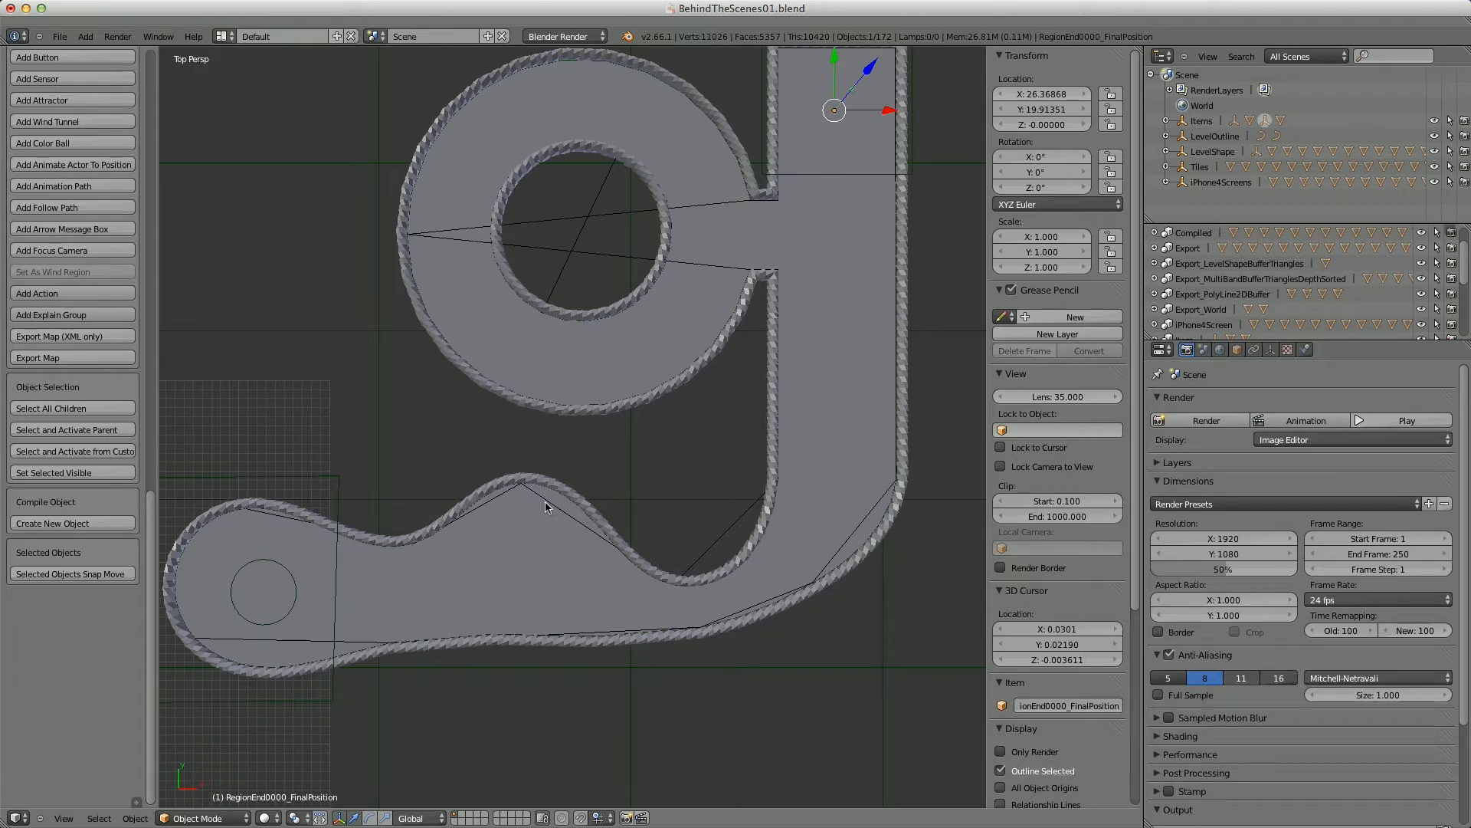
middle_drag(683, 532, 652, 538)
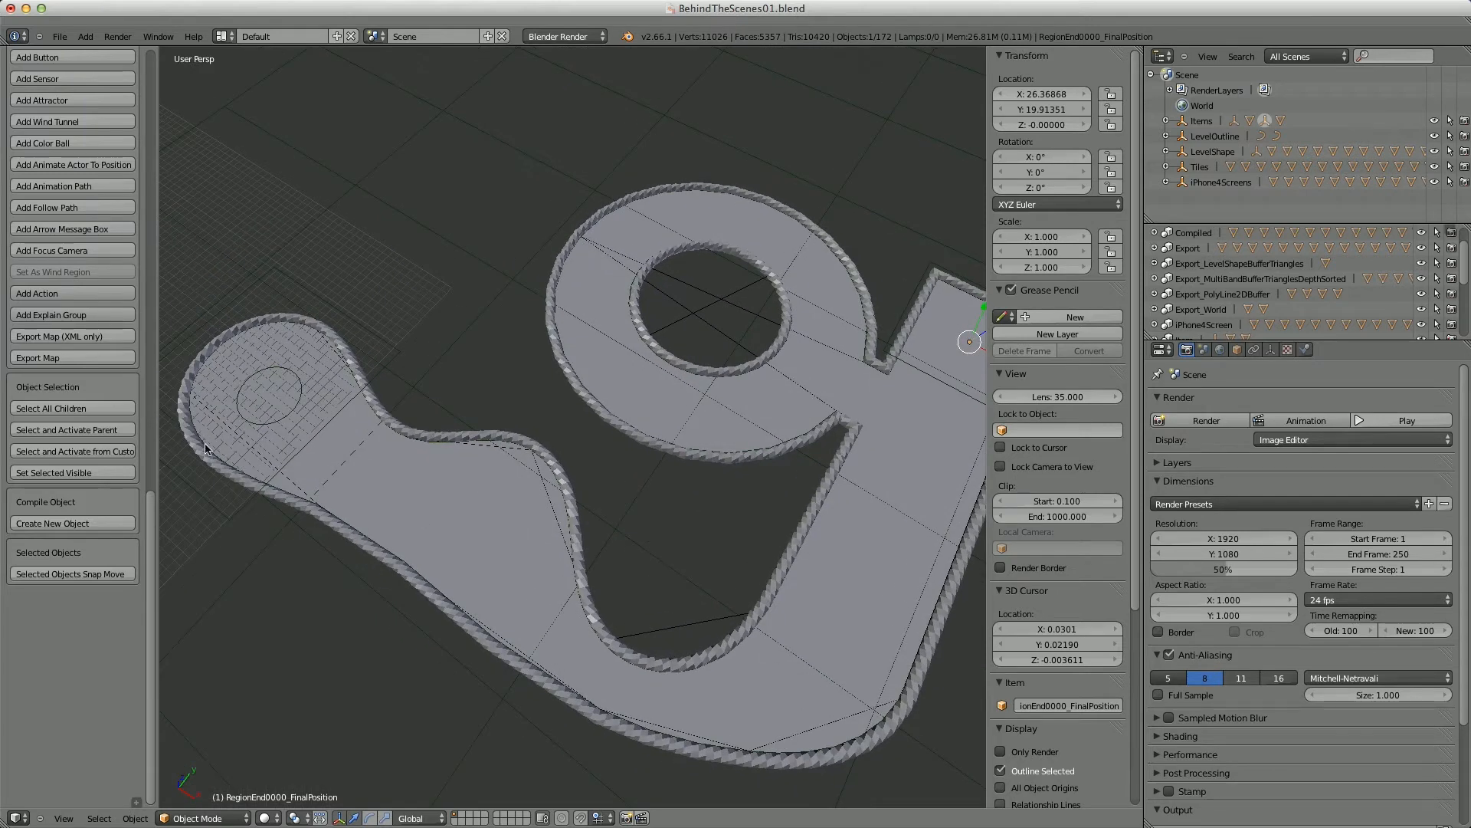
- Place six coins in the wavy passage just outside the start region
drag(148, 522, 157, 222)
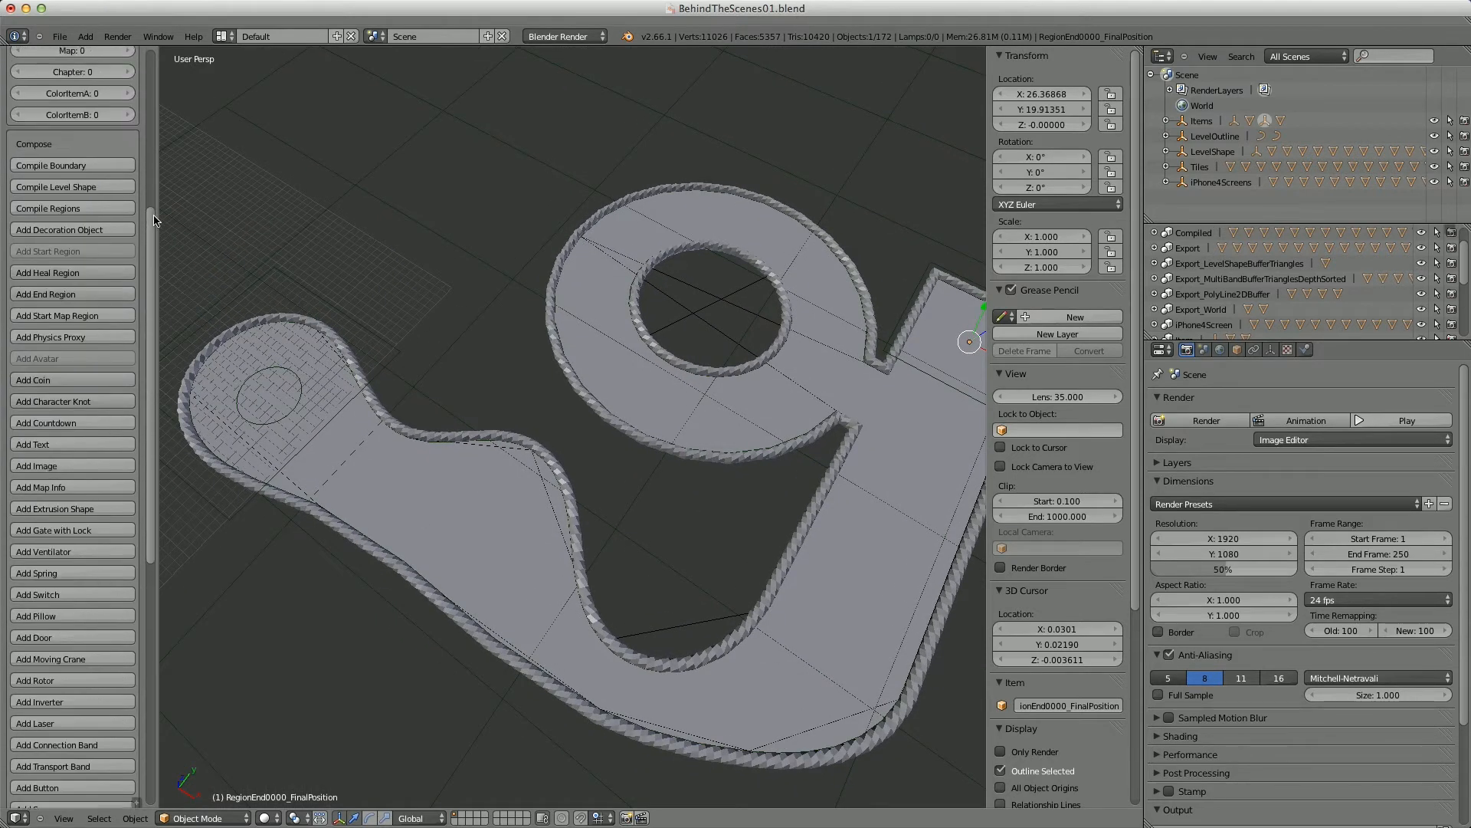
click(78, 383)
click(509, 479)
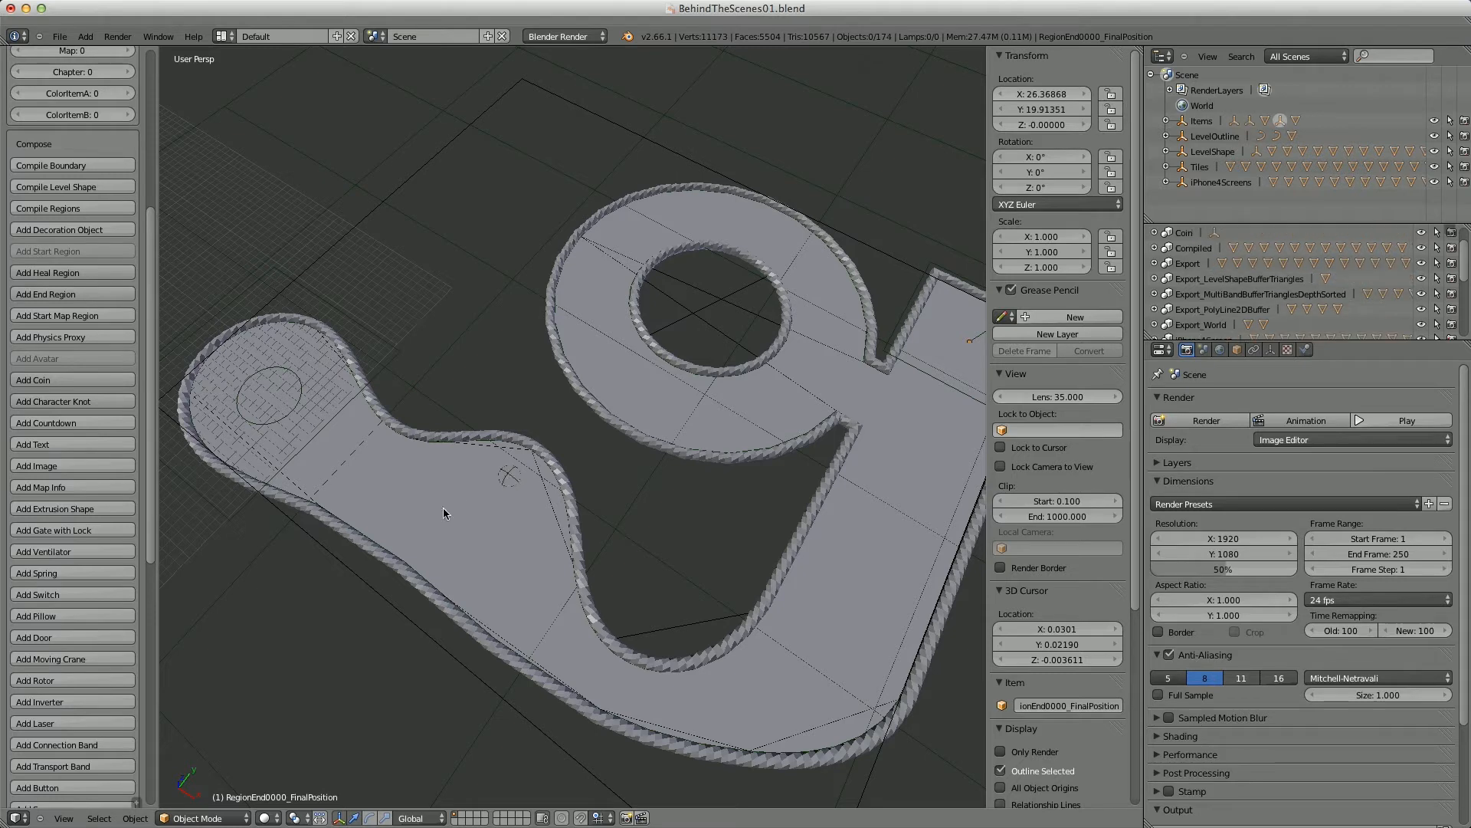
click(398, 489)
click(452, 502)
click(449, 546)
click(523, 520)
click(495, 581)
- Place ten coins around the circular ring passage, following it from its lower opening round to its upper opening
shift+middle_drag(704, 537, 597, 557)
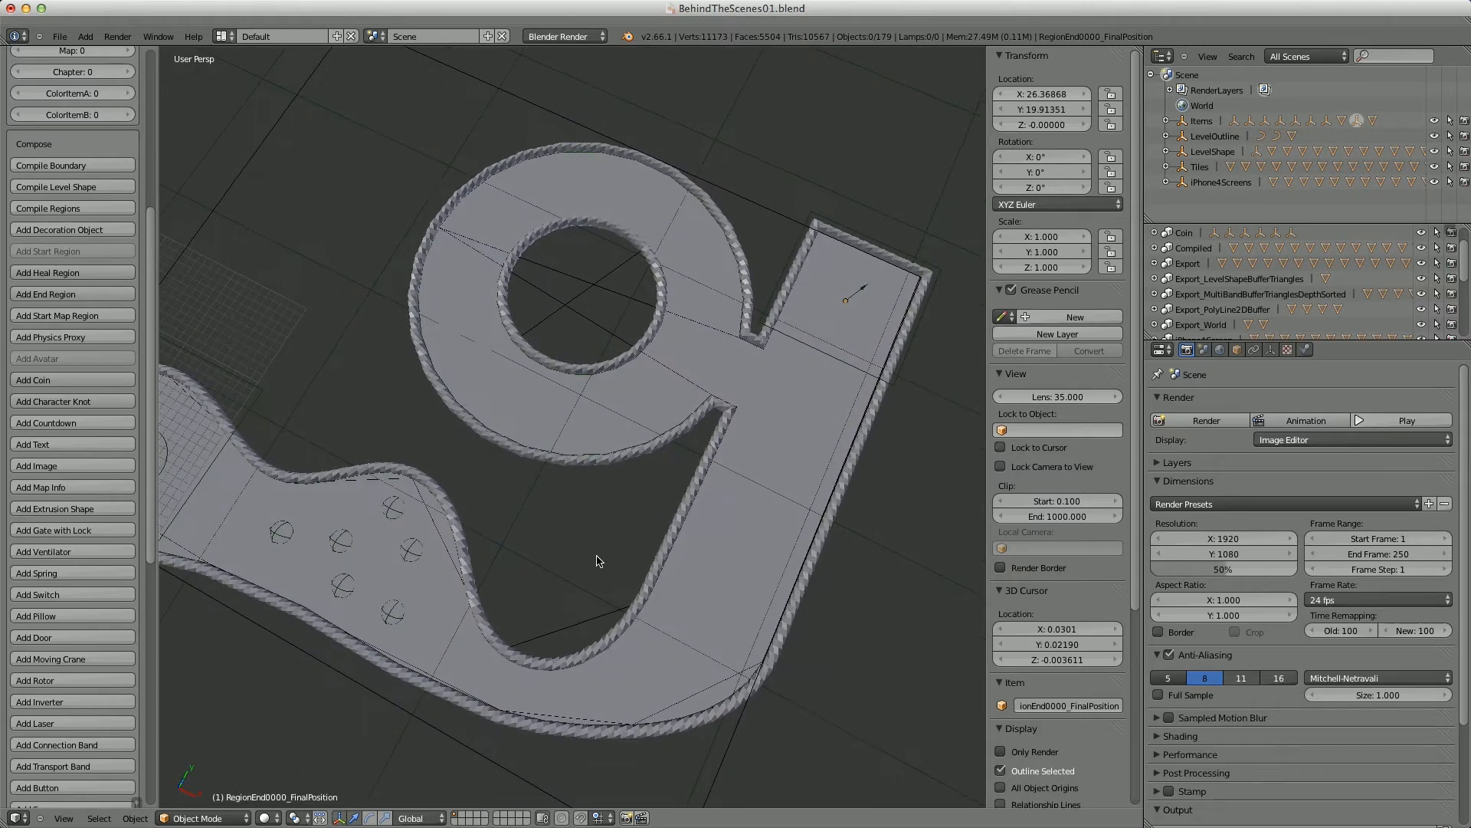
click(648, 395)
click(558, 409)
click(483, 367)
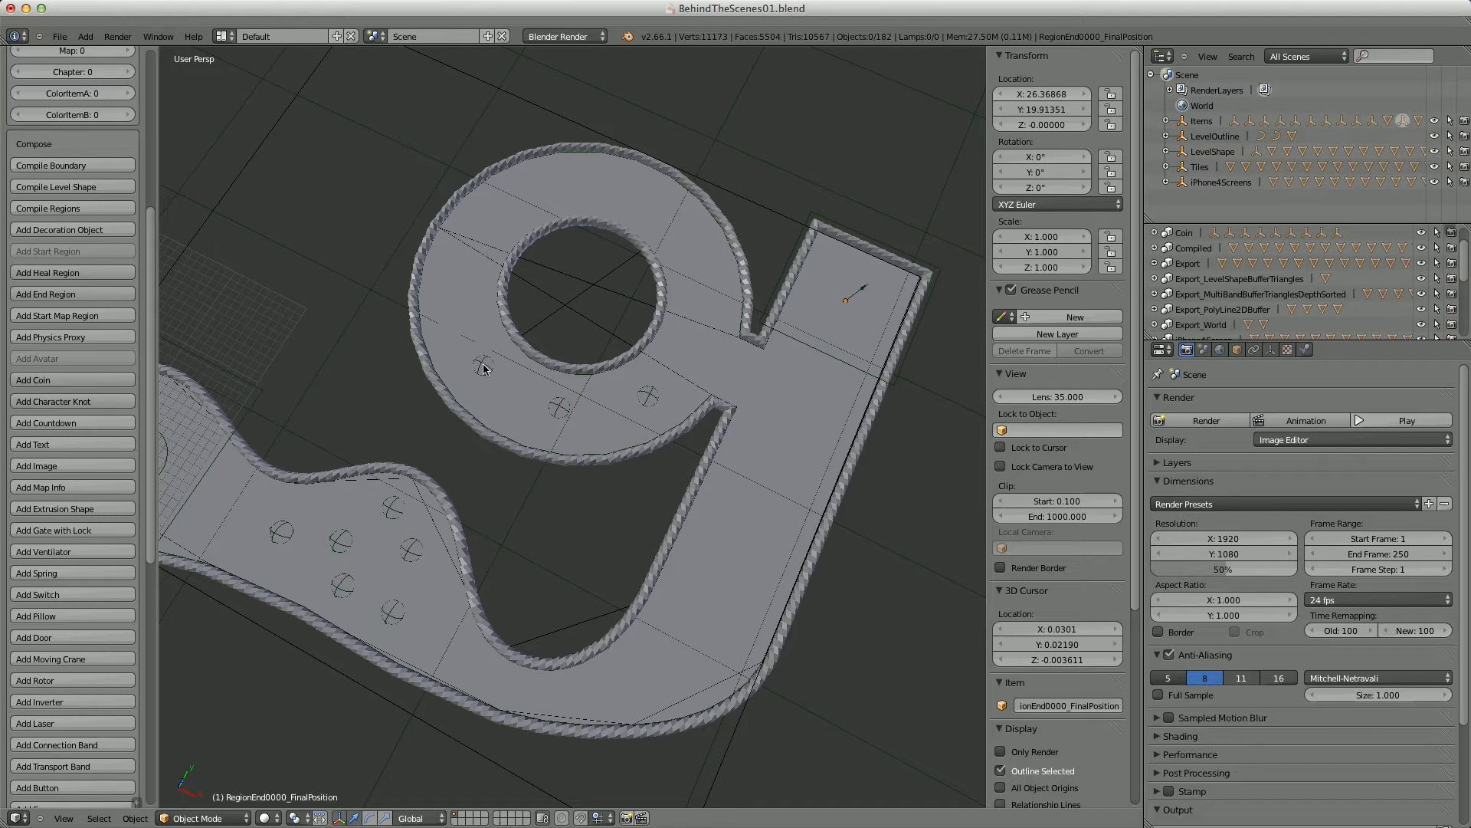
click(460, 303)
click(476, 238)
click(613, 188)
click(677, 224)
click(699, 270)
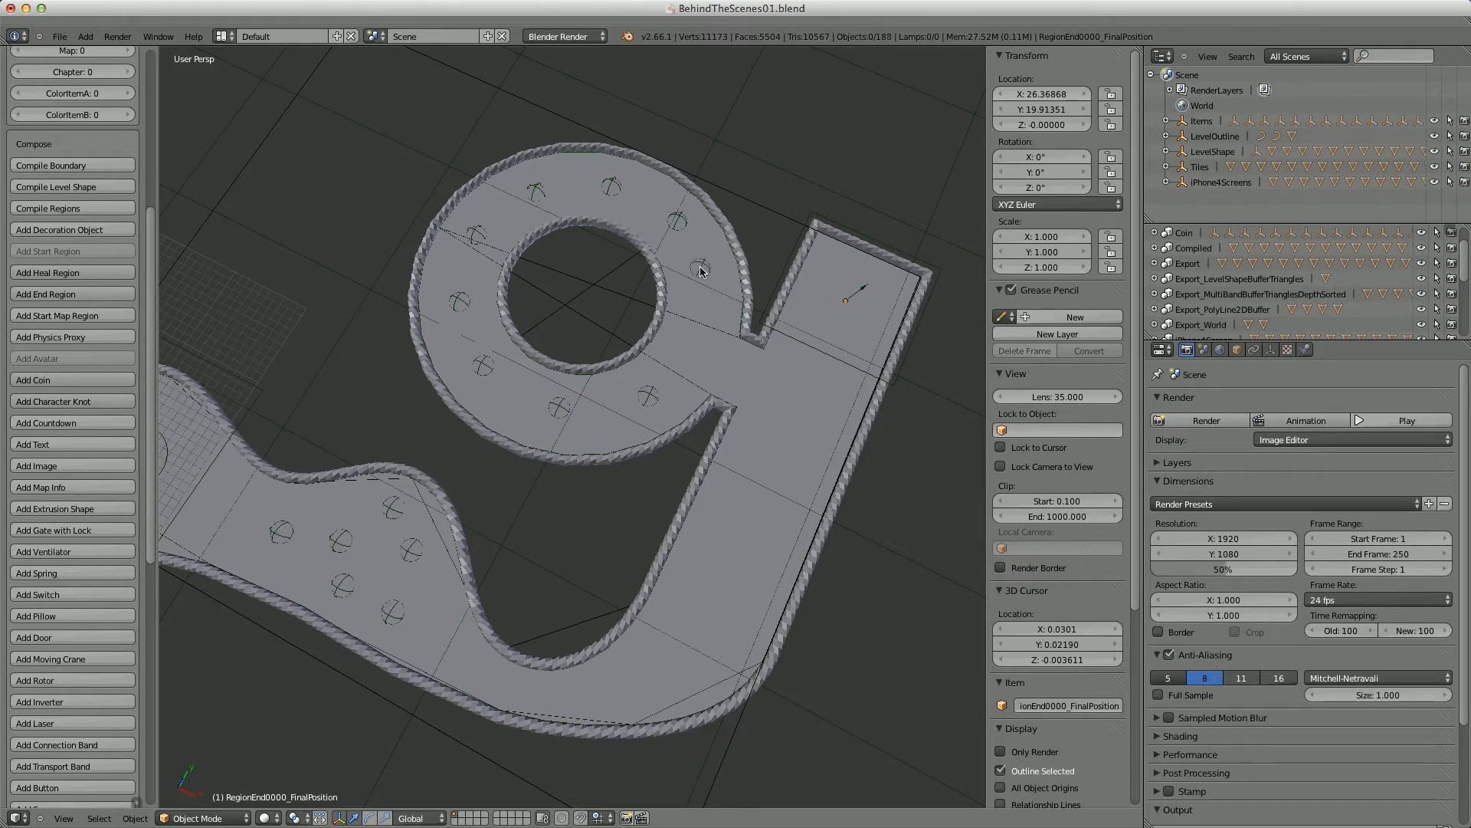
click(699, 328)
- Place an arc of five coins in the vertical passage just below the end region, beside the ring's opening
click(813, 428)
click(790, 457)
click(771, 480)
- Place a row of ten coins along the lower bend, from the vertical passage back to the six coins near the start region
click(723, 621)
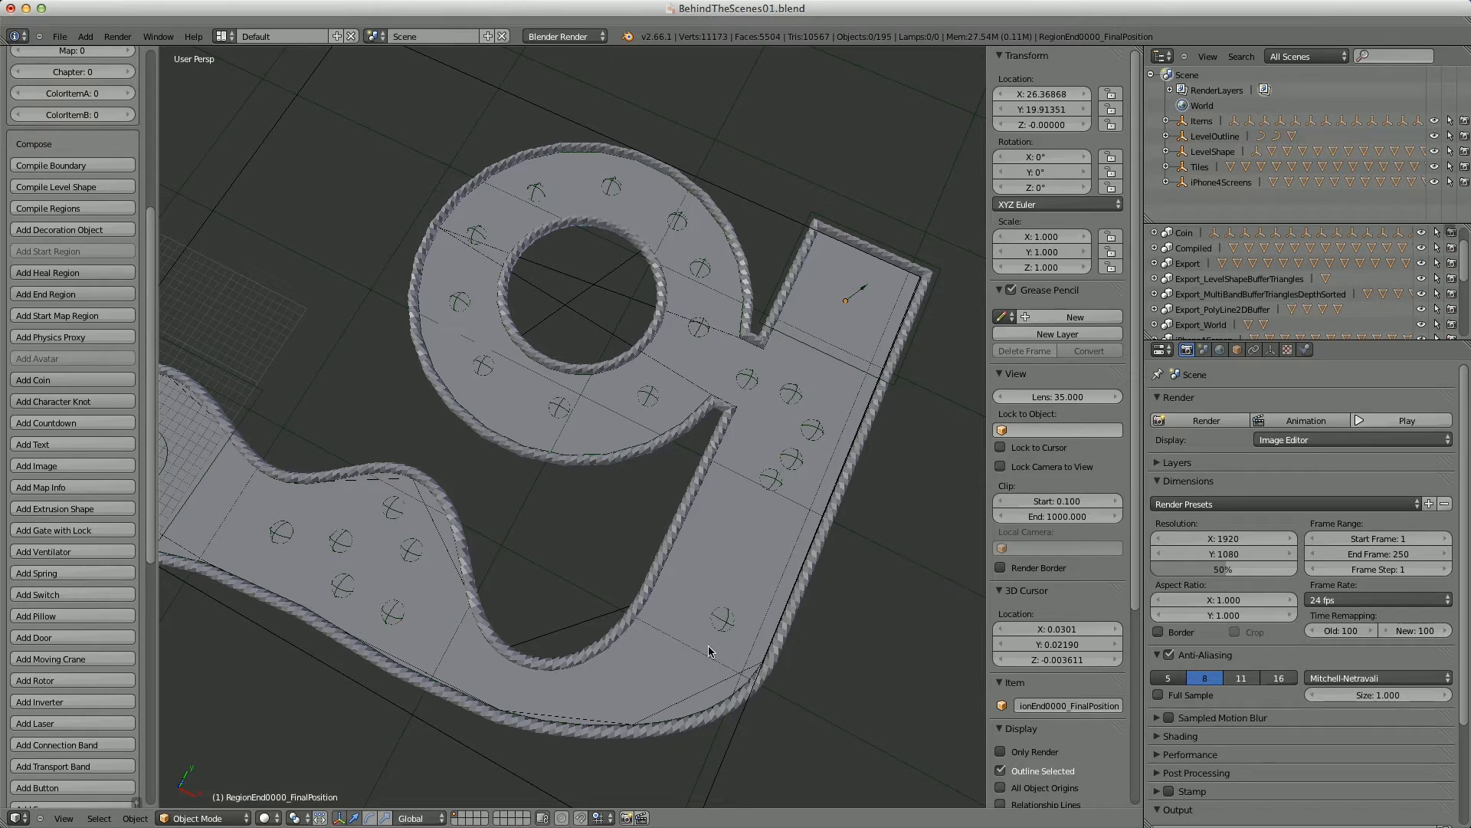
click(652, 681)
click(460, 657)
click(428, 634)
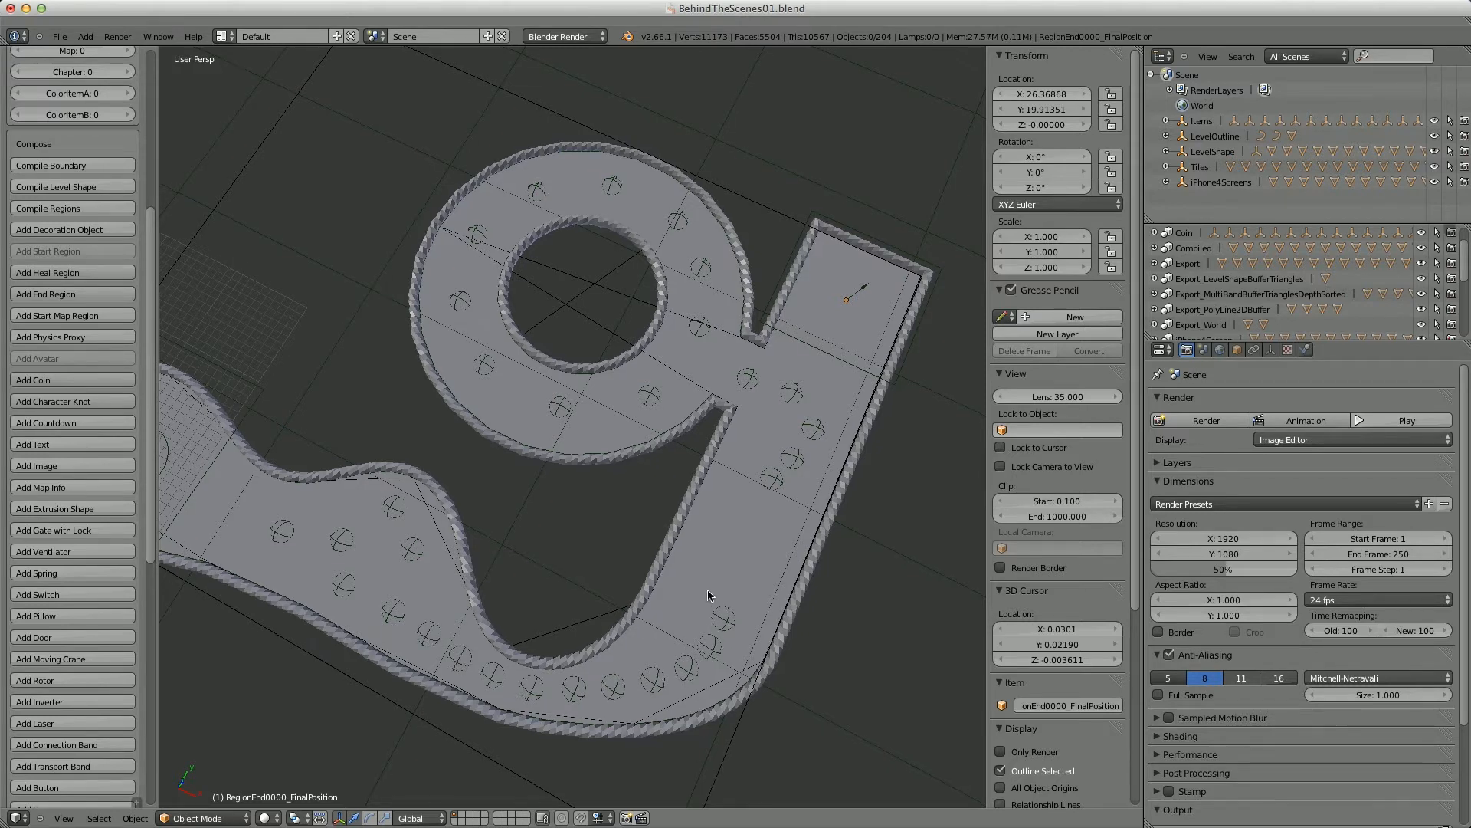
shift+middle_drag(619, 623, 732, 605)
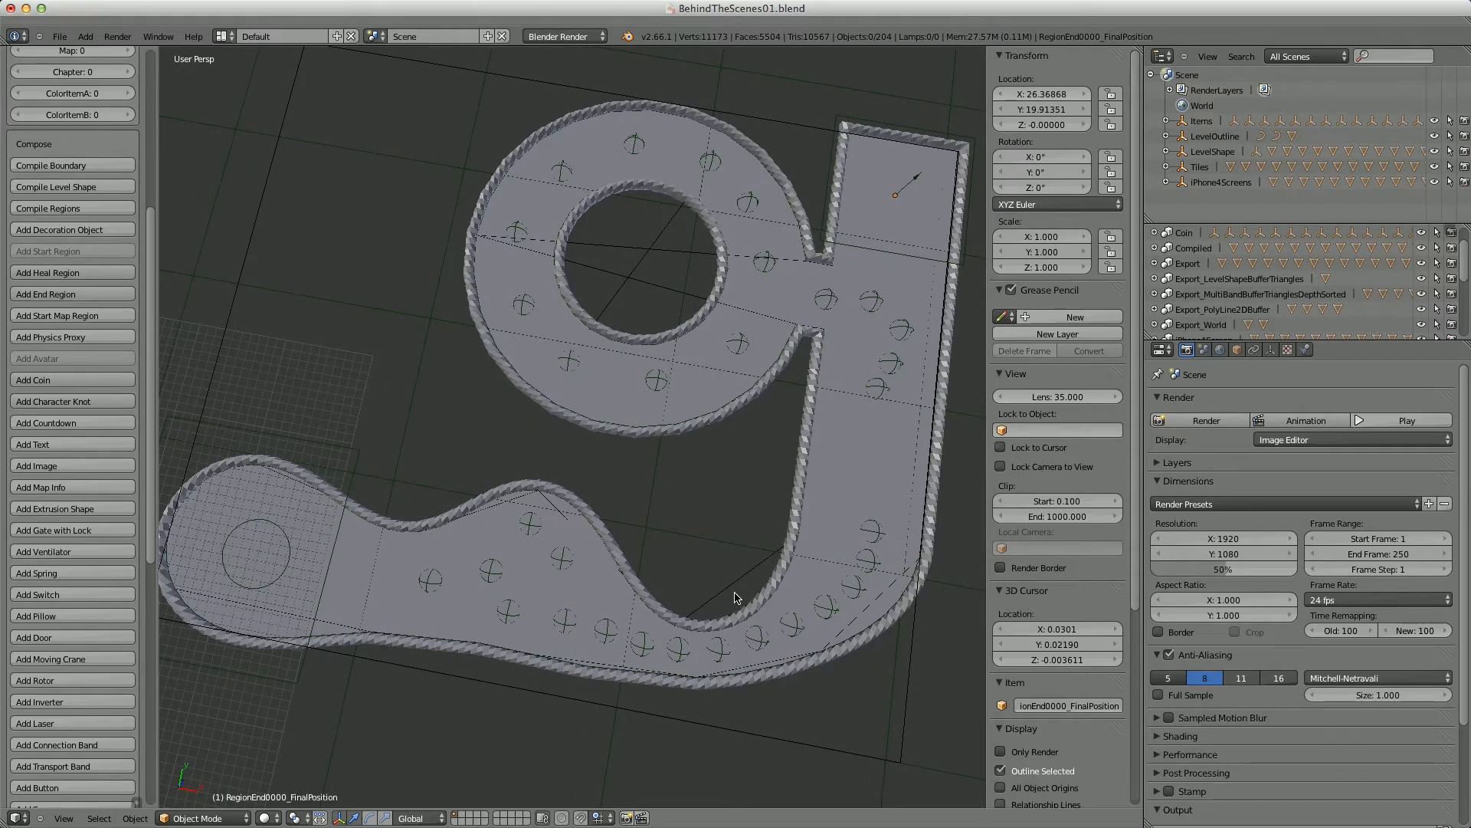
middle_drag(736, 597, 710, 598)
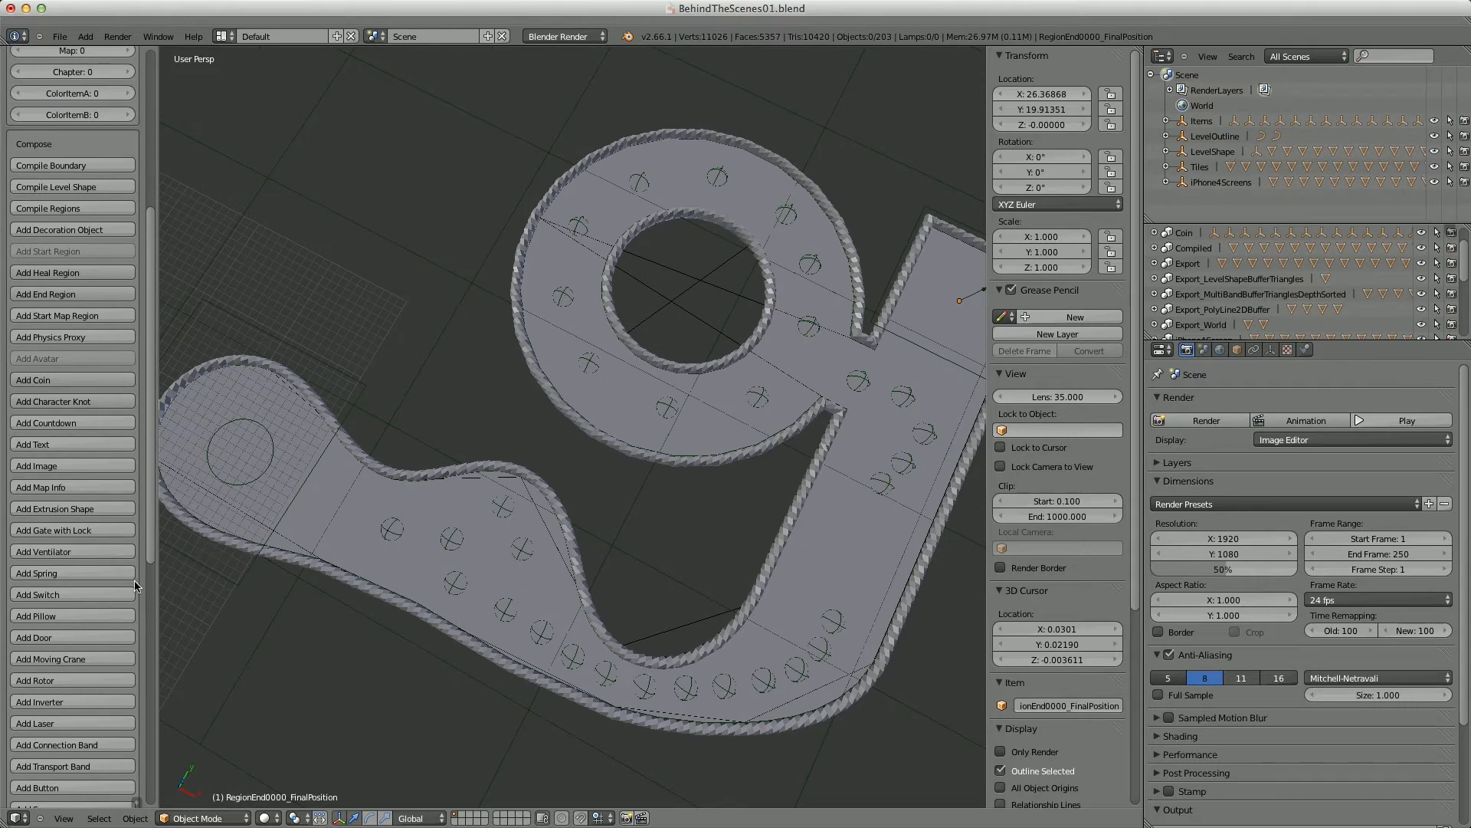
- Add a moving crane across the vertical passage between the two coin groups, at about X 26.45, Y 12.25
scroll(102, 606, down, 3)
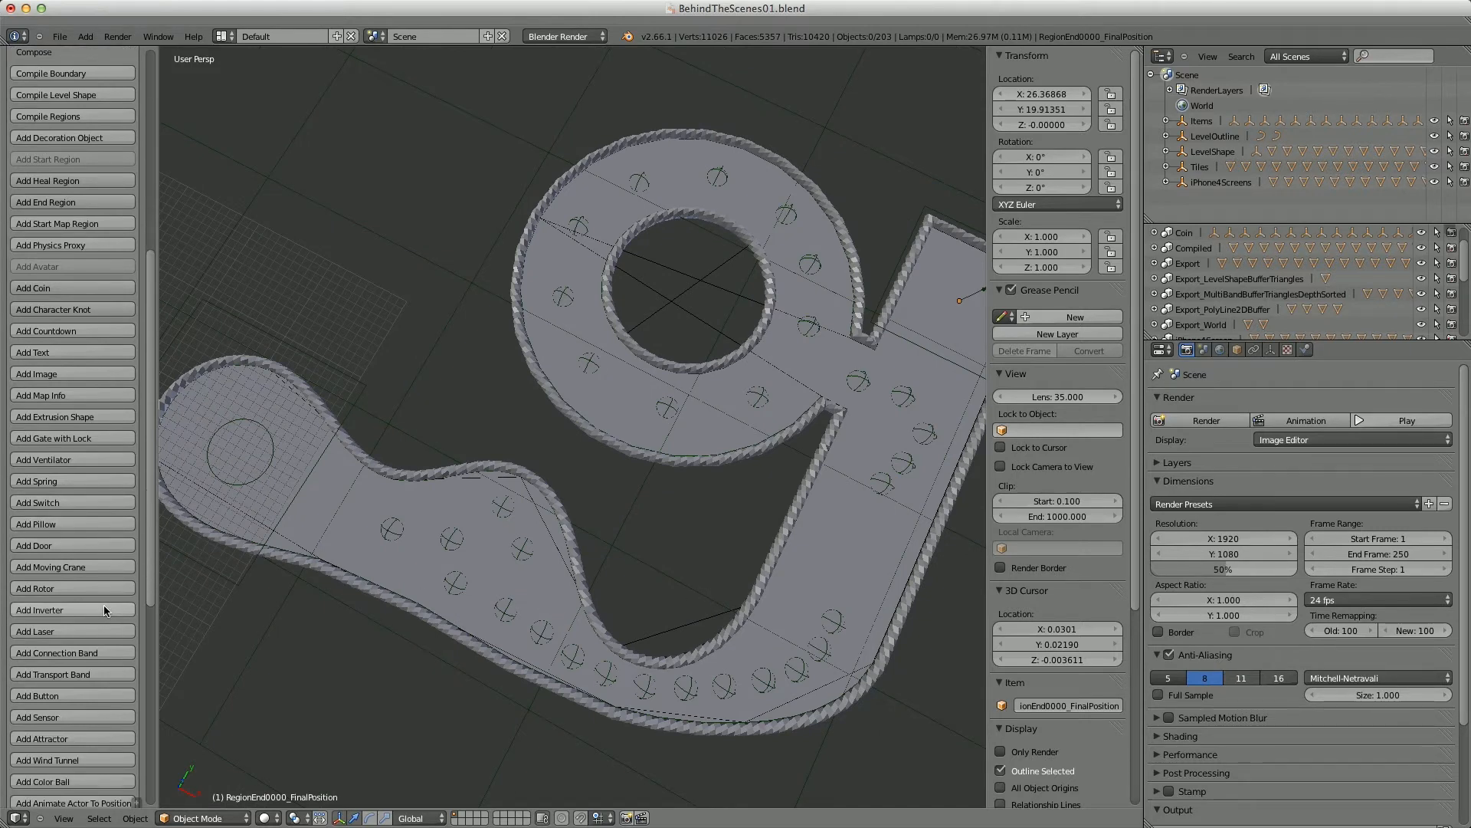
click(105, 681)
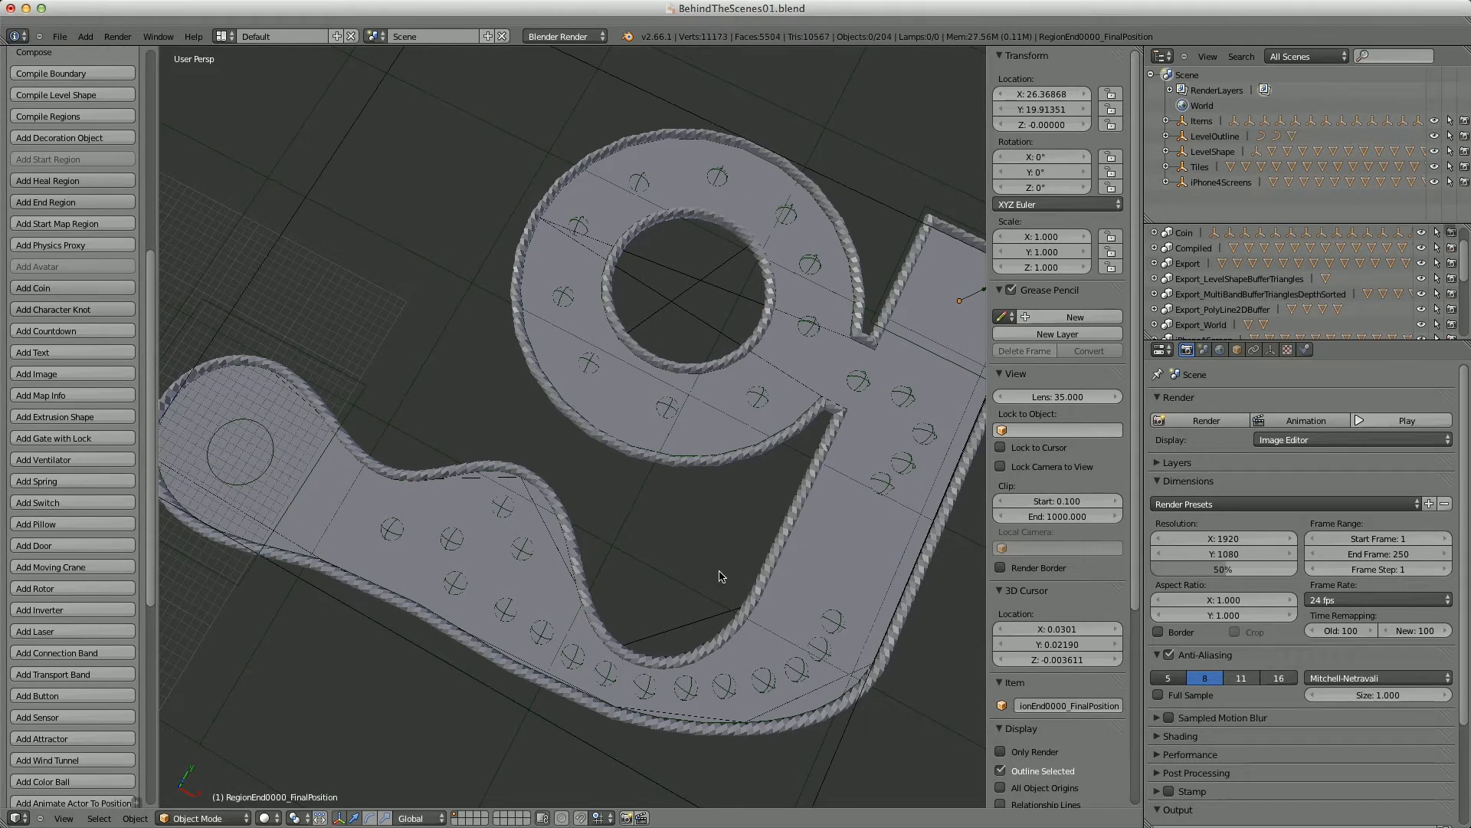
shift+middle_drag(722, 577, 625, 562)
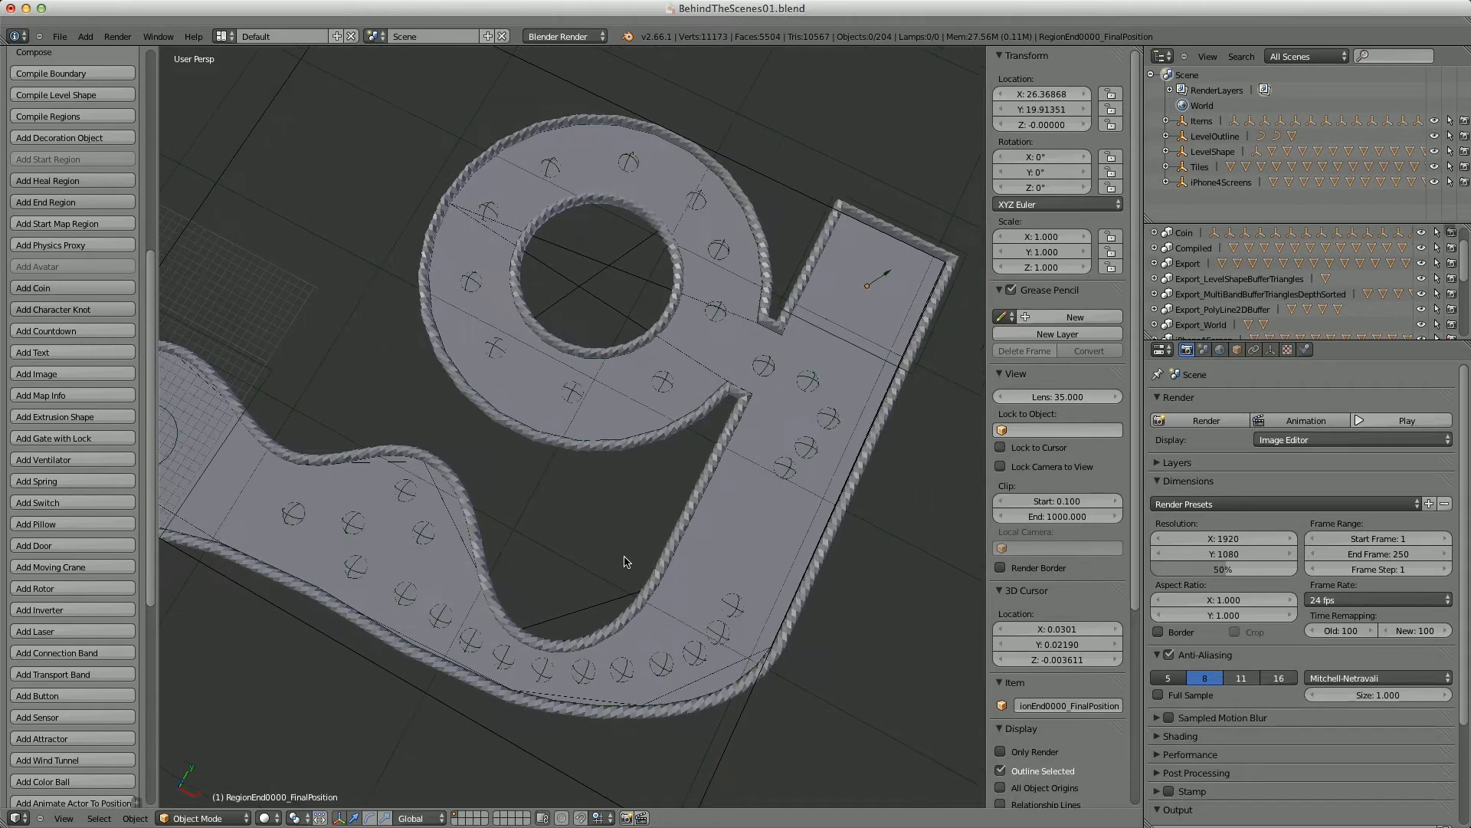
click(755, 528)
key(Escape)
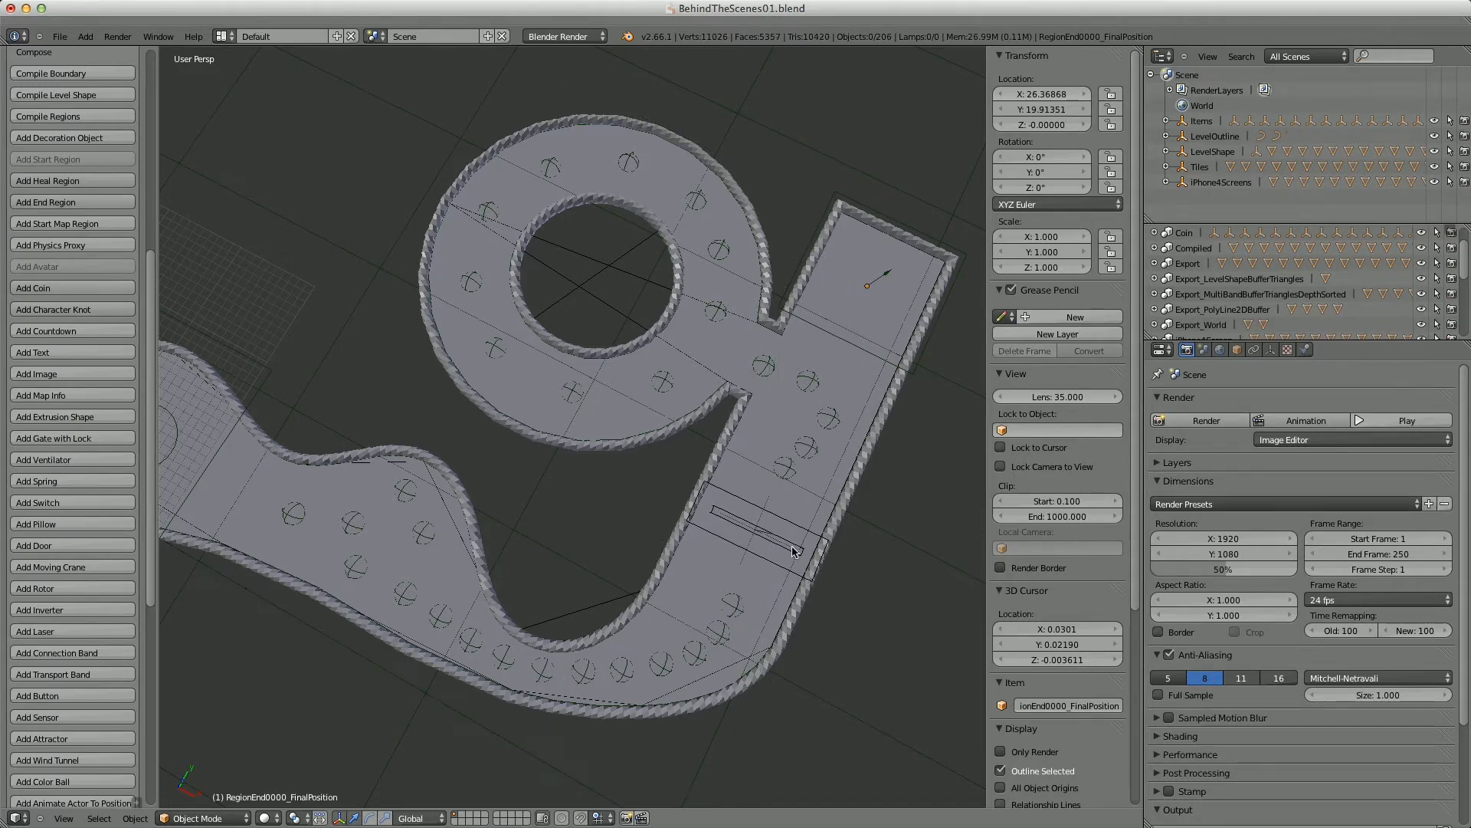
- Set the moving crane's Lifetime to 3, StartPause to 2 and EndPause to 2
middle_drag(795, 550, 677, 473)
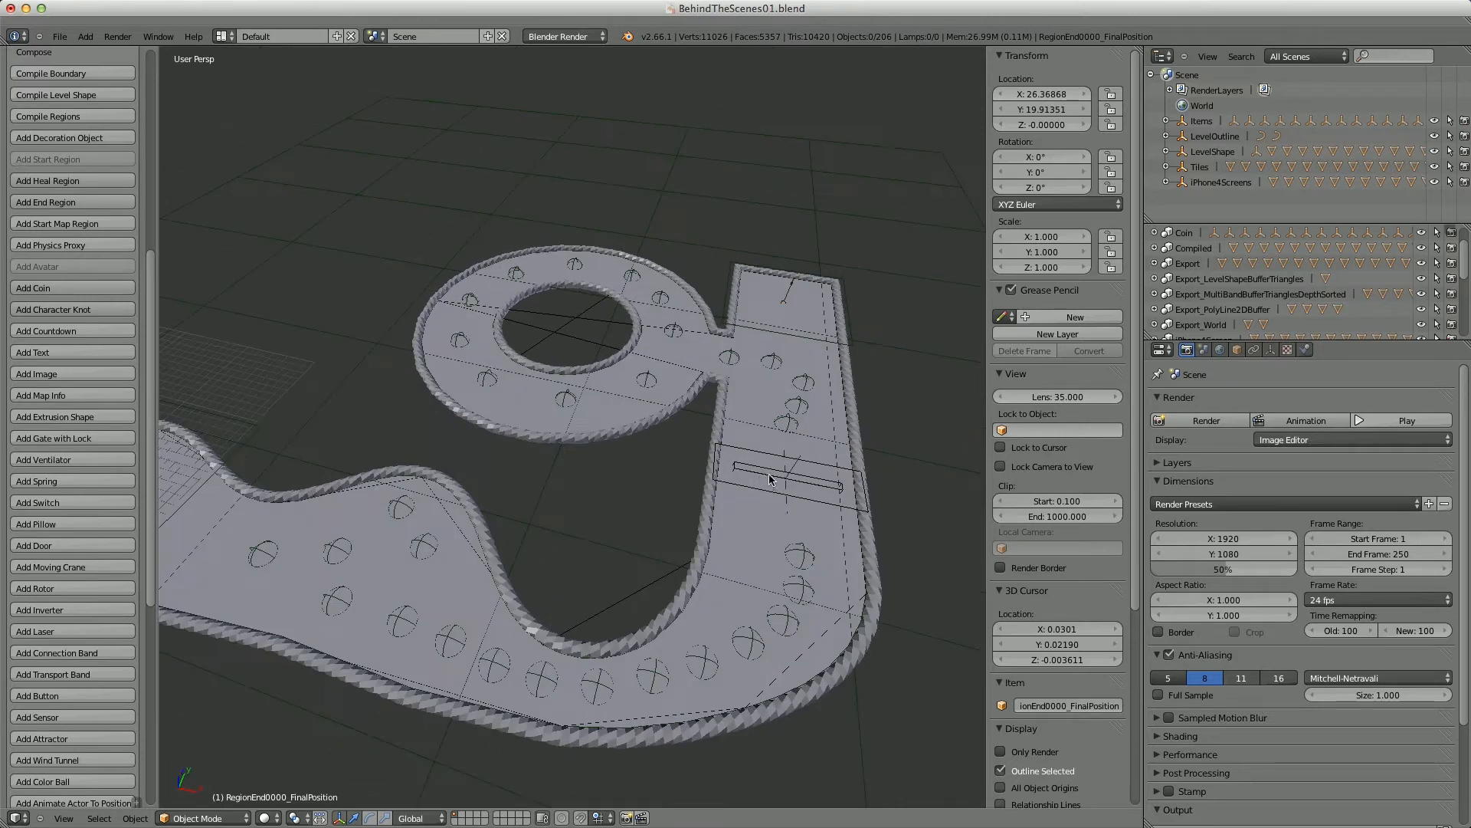
right_click(797, 473)
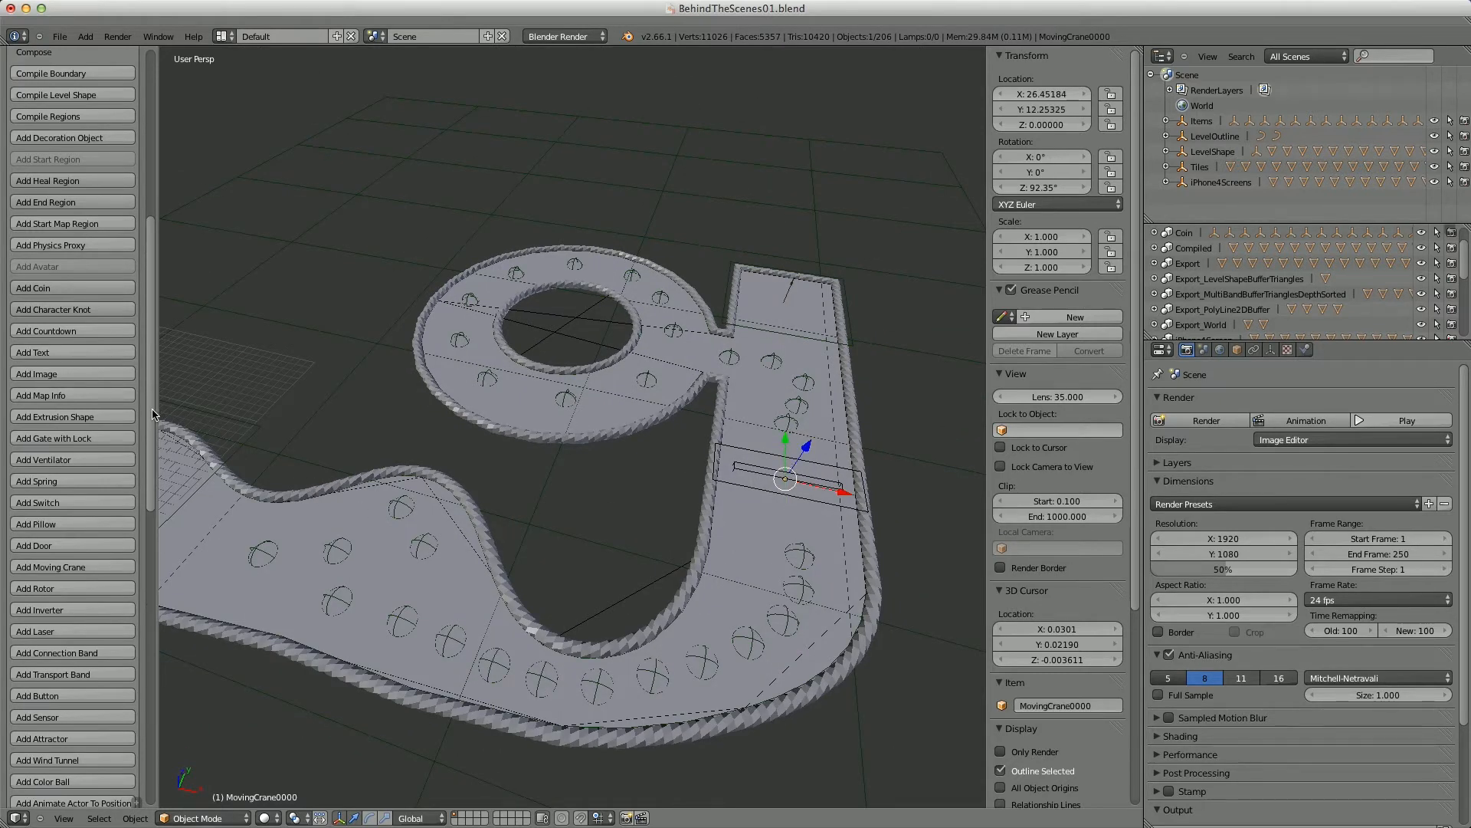
drag(151, 414, 151, 674)
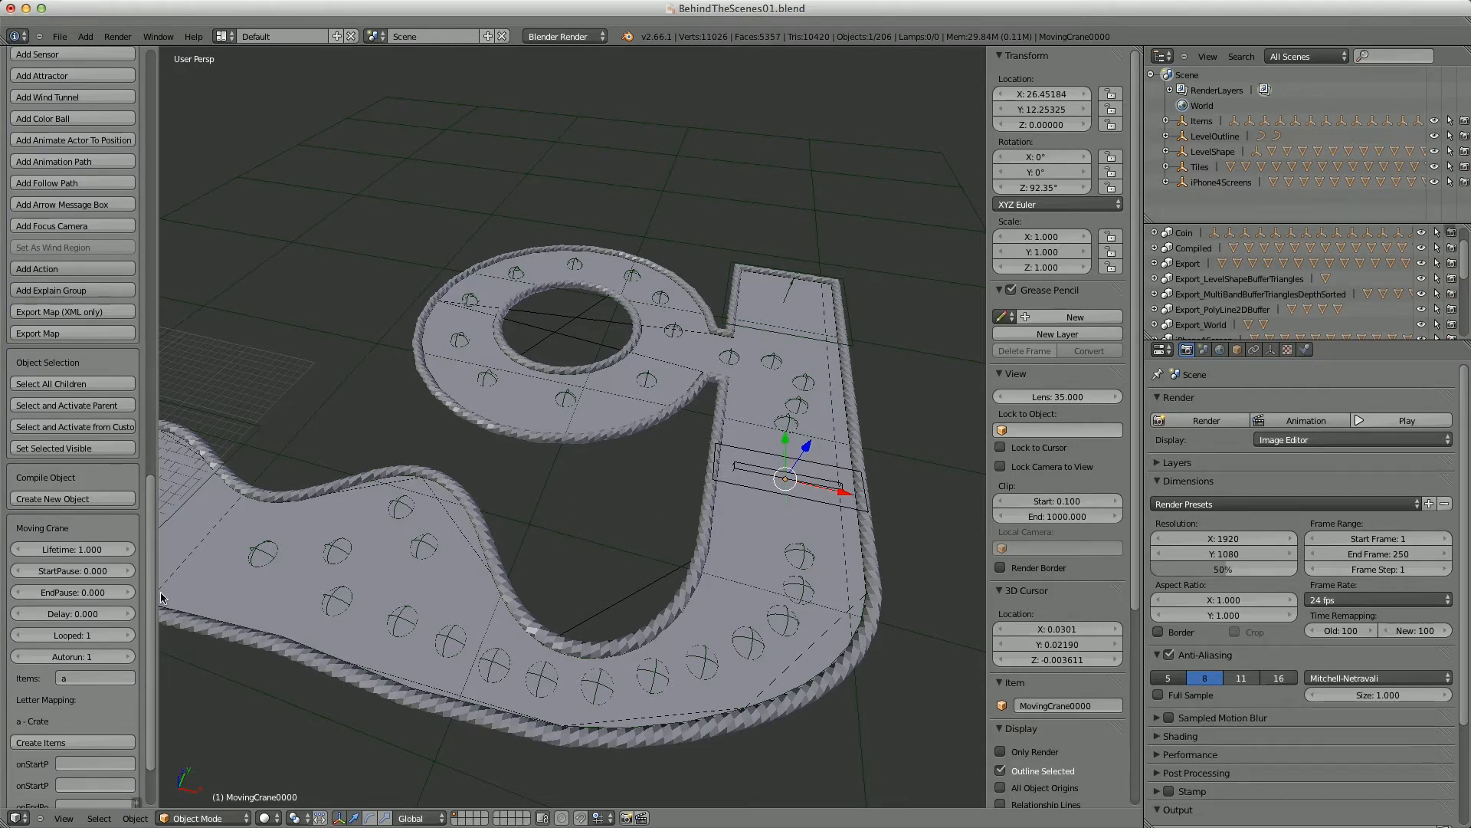
text(3)
key(Return)
click(78, 570)
text(2)
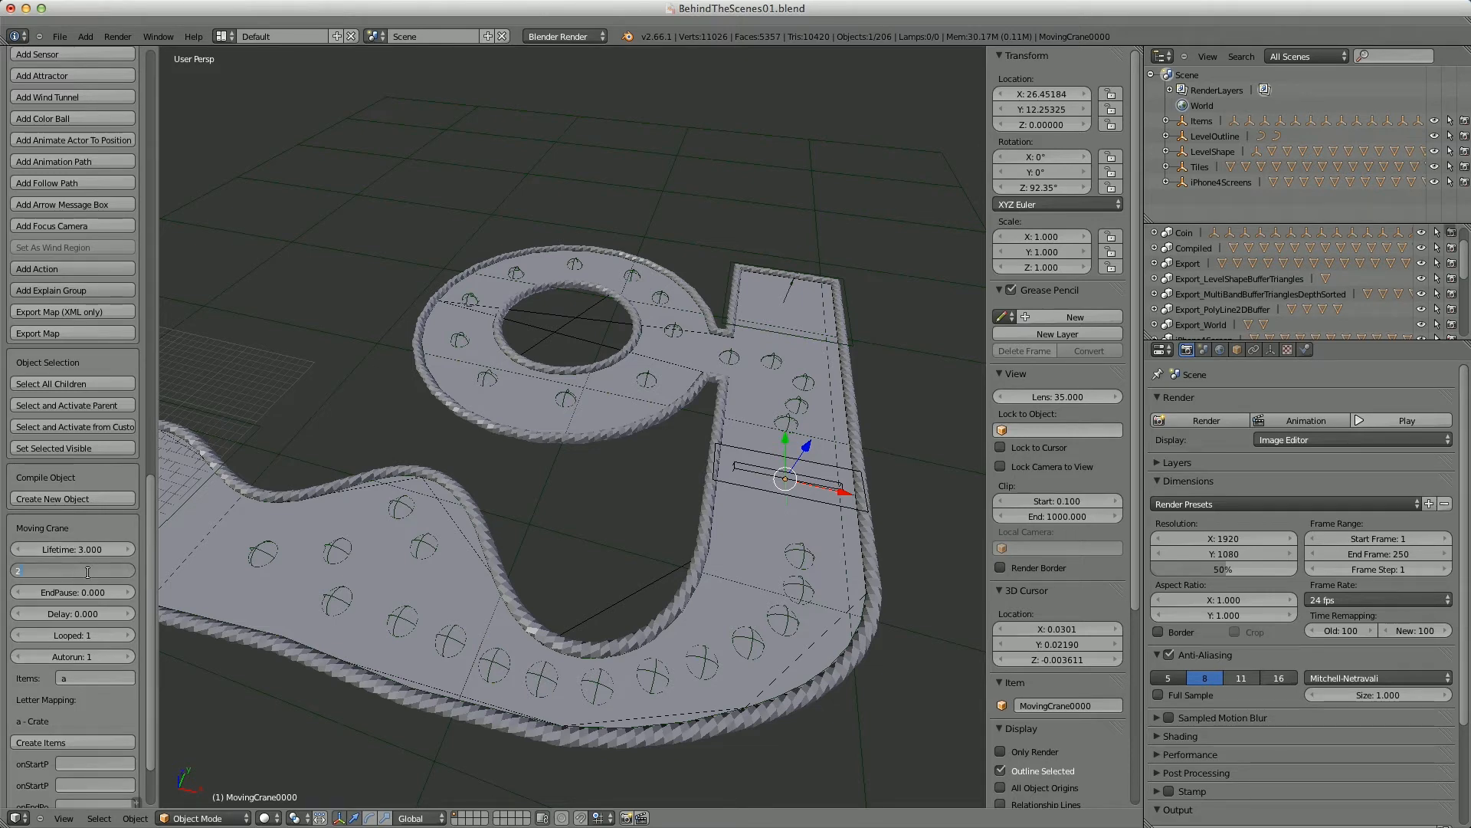
key(Return)
click(87, 593)
text(2)
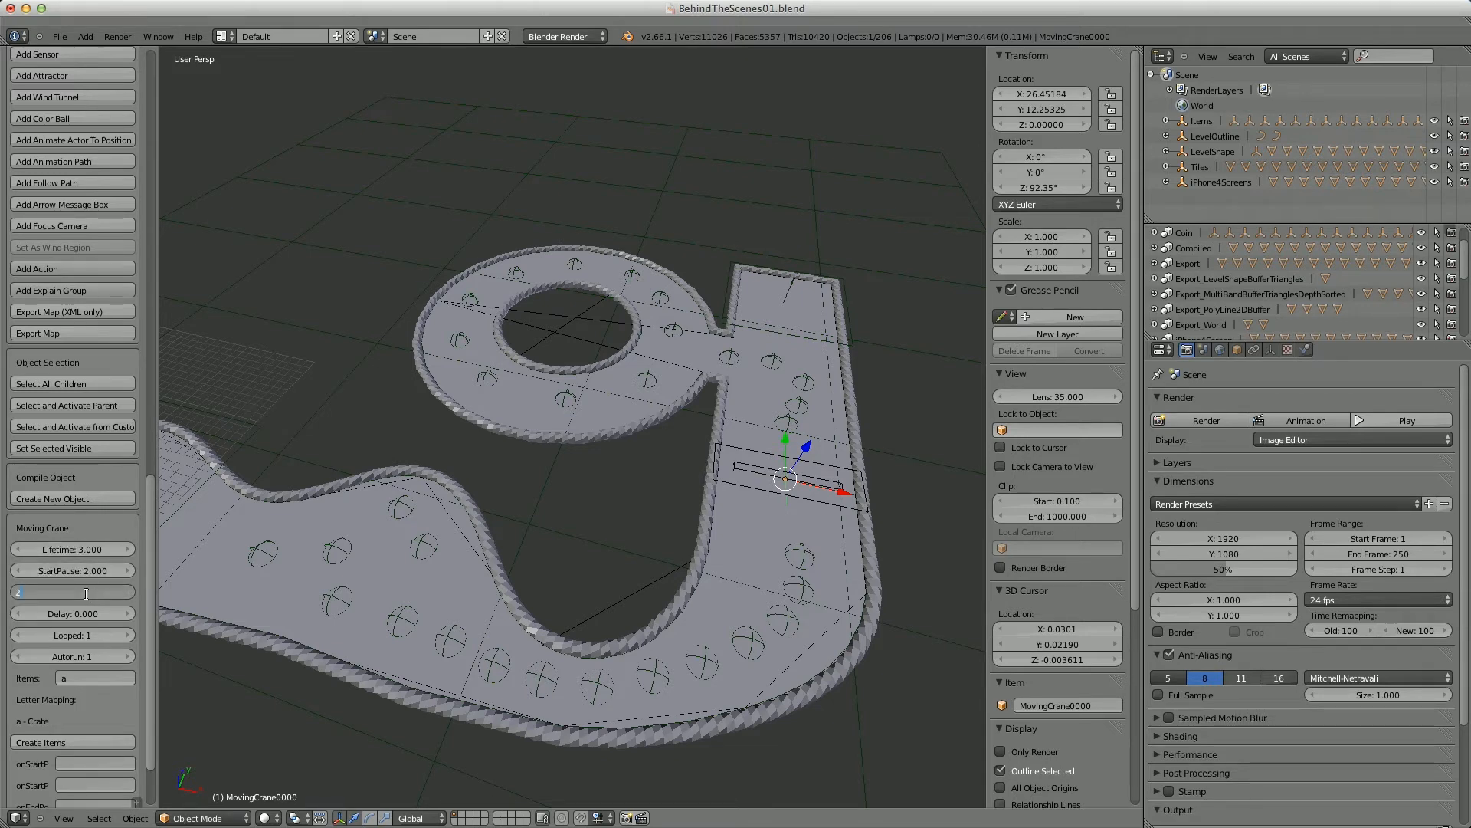
key(Return)
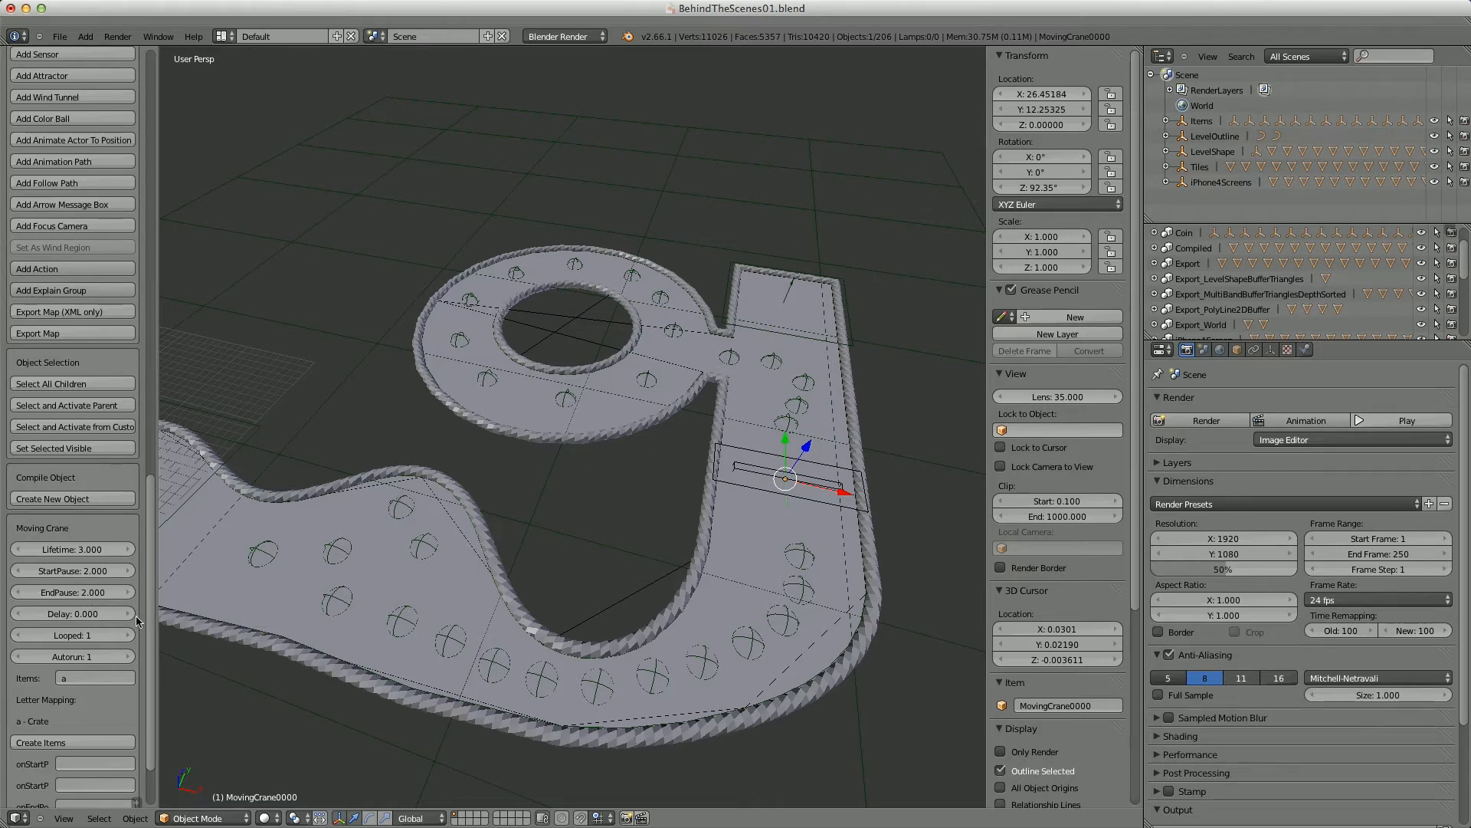
- Set the moving crane's items to "aa" for two crates and create the items
click(81, 677)
key(Return)
click(58, 743)
middle_drag(575, 591, 621, 580)
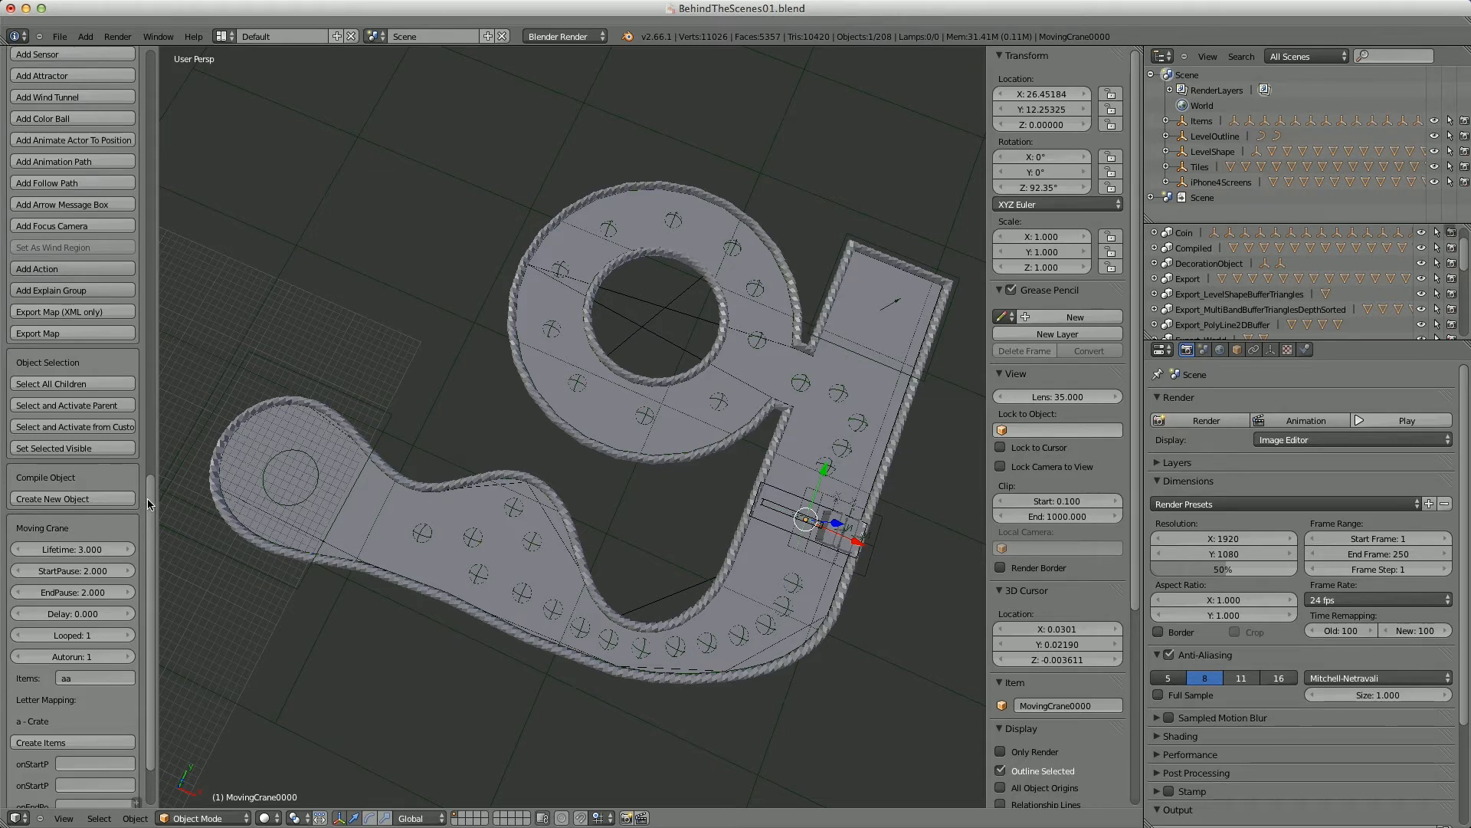
- Compile the level's start and end regions
drag(152, 507, 146, 137)
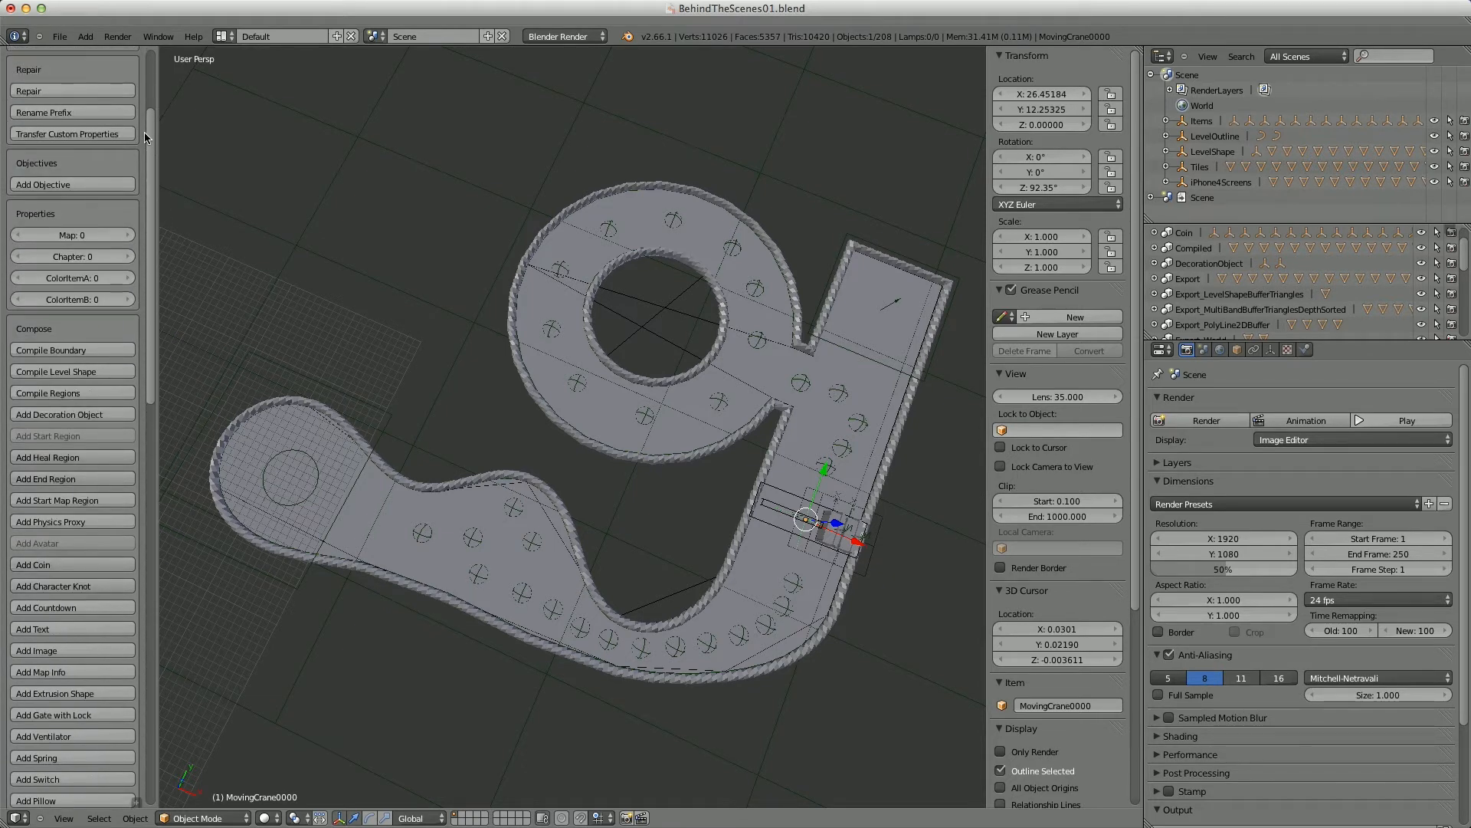
click(77, 393)
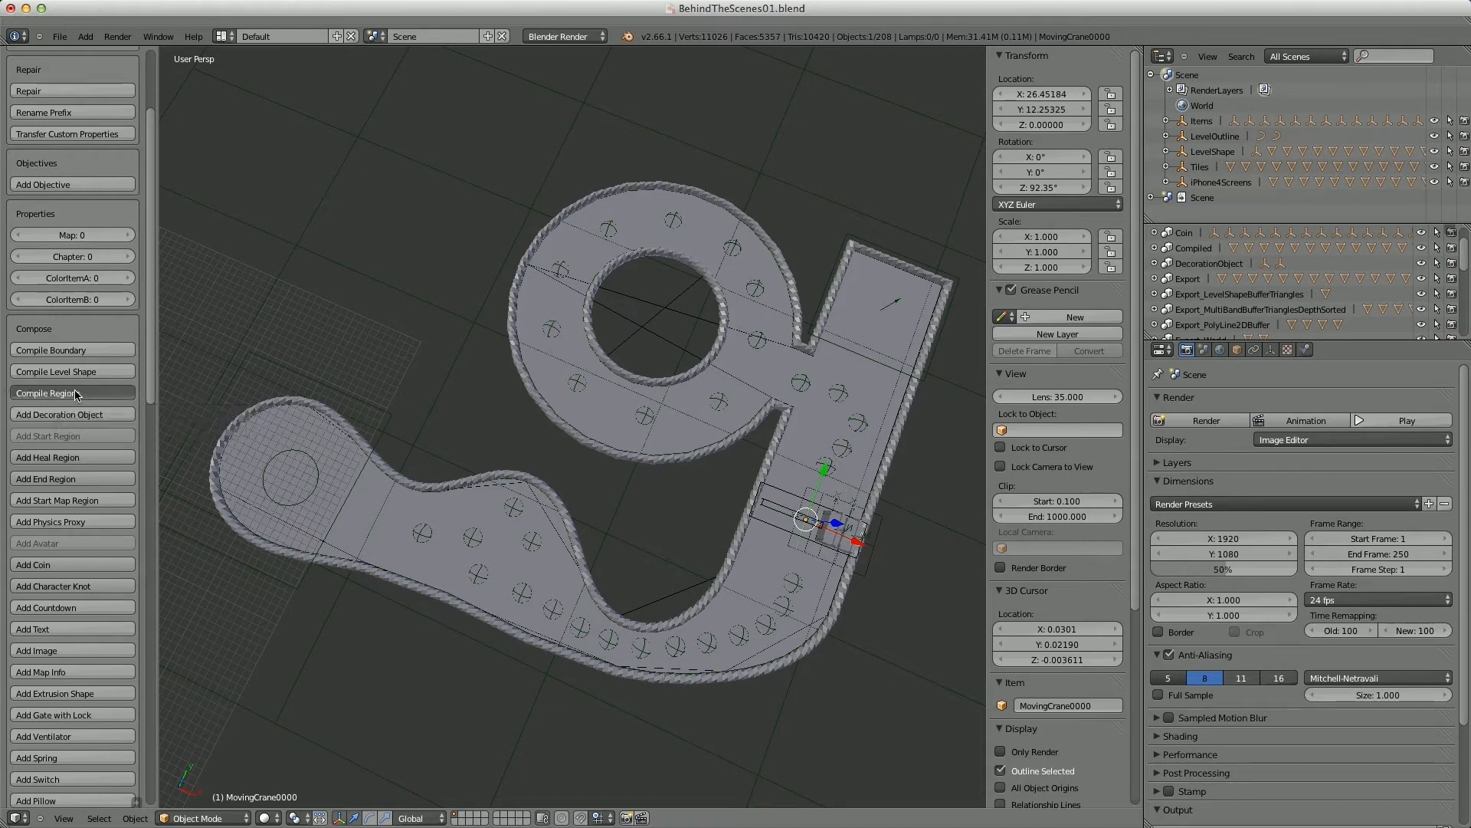
click(172, 434)
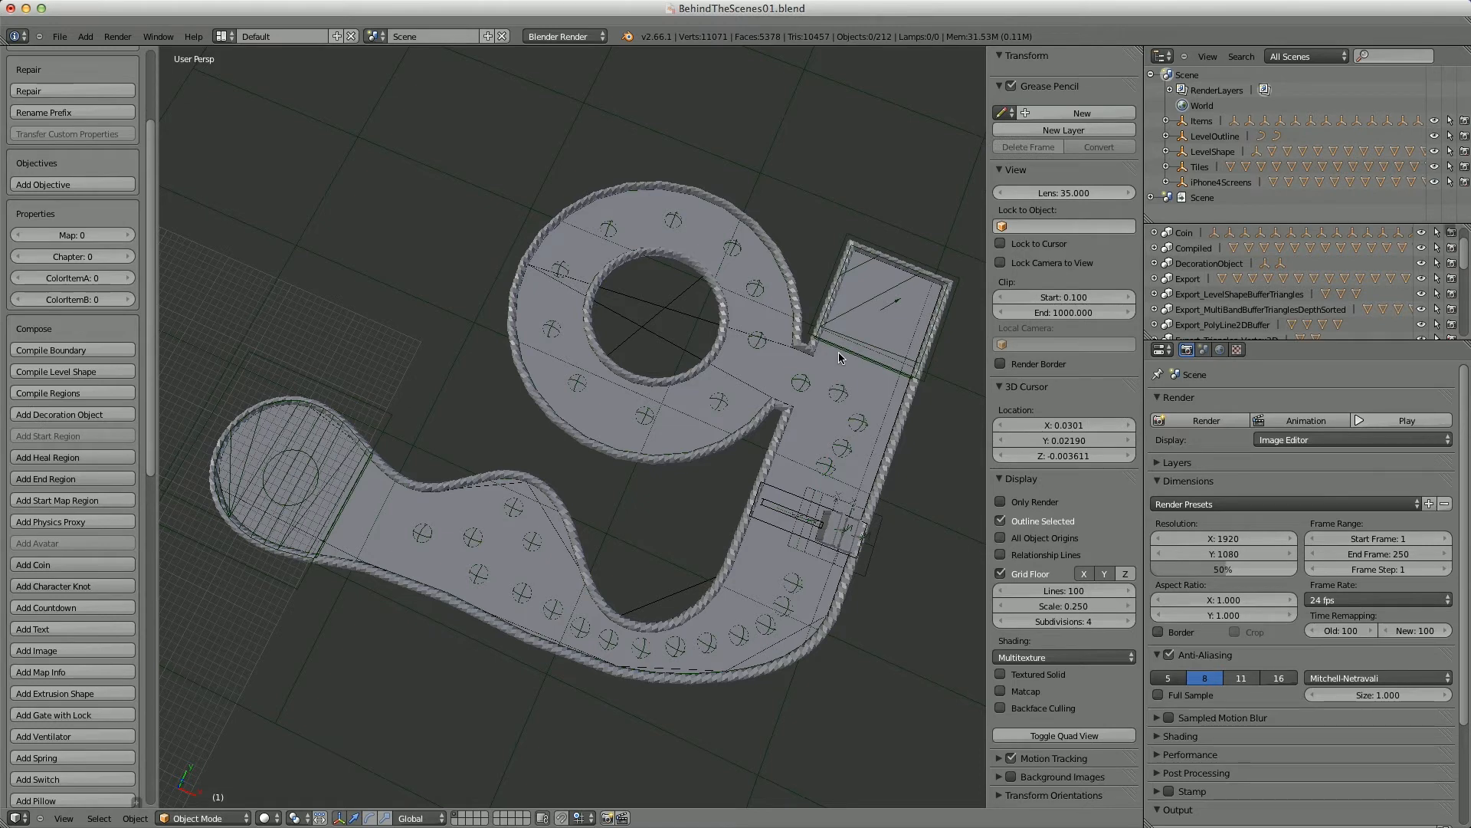
- Highlight the compiled end and start regions together and examine their shapes against the level outline
right_click(844, 314)
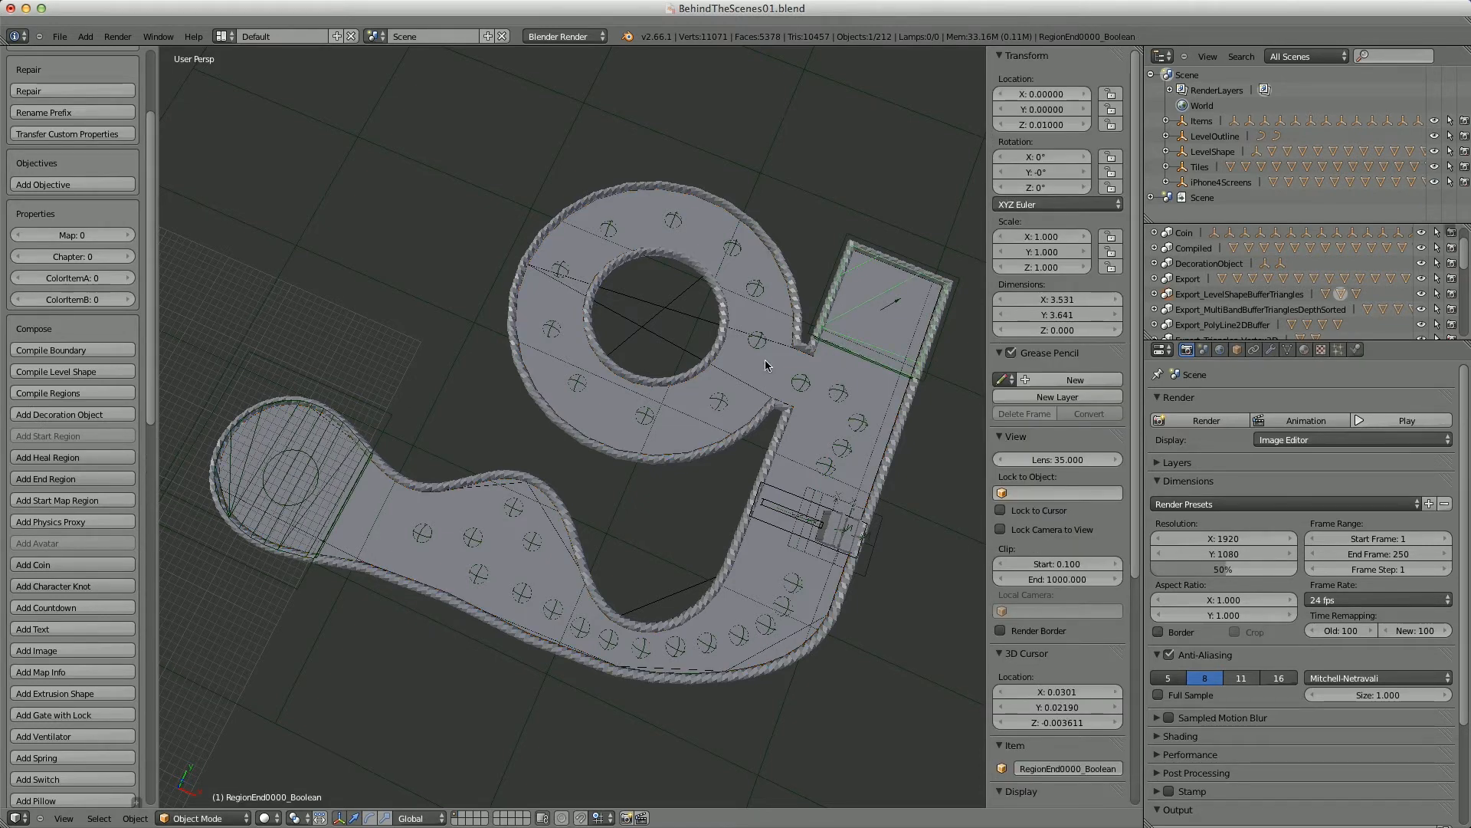
shift+right_click(342, 467)
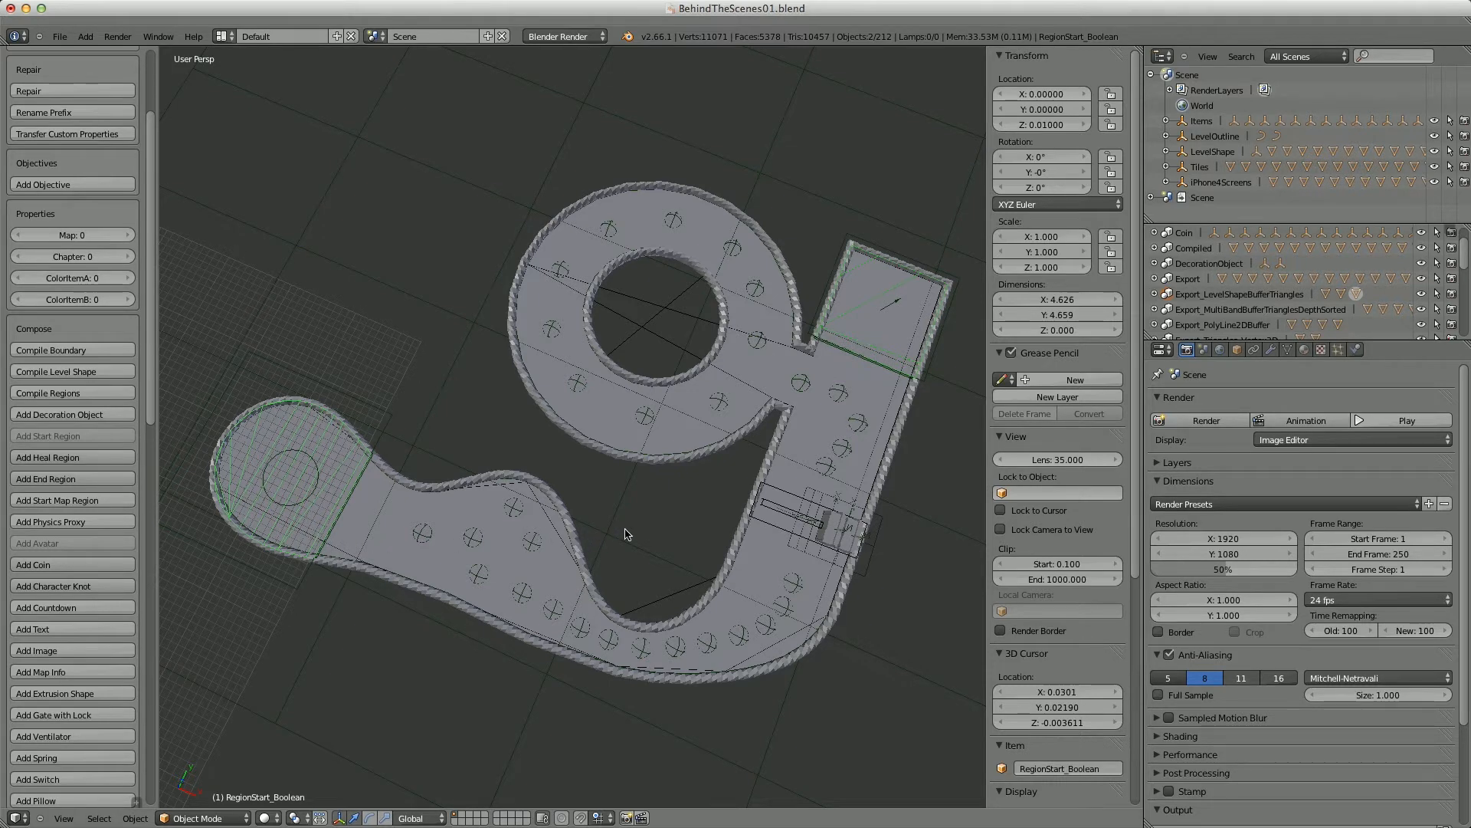
middle_drag(624, 534, 609, 571)
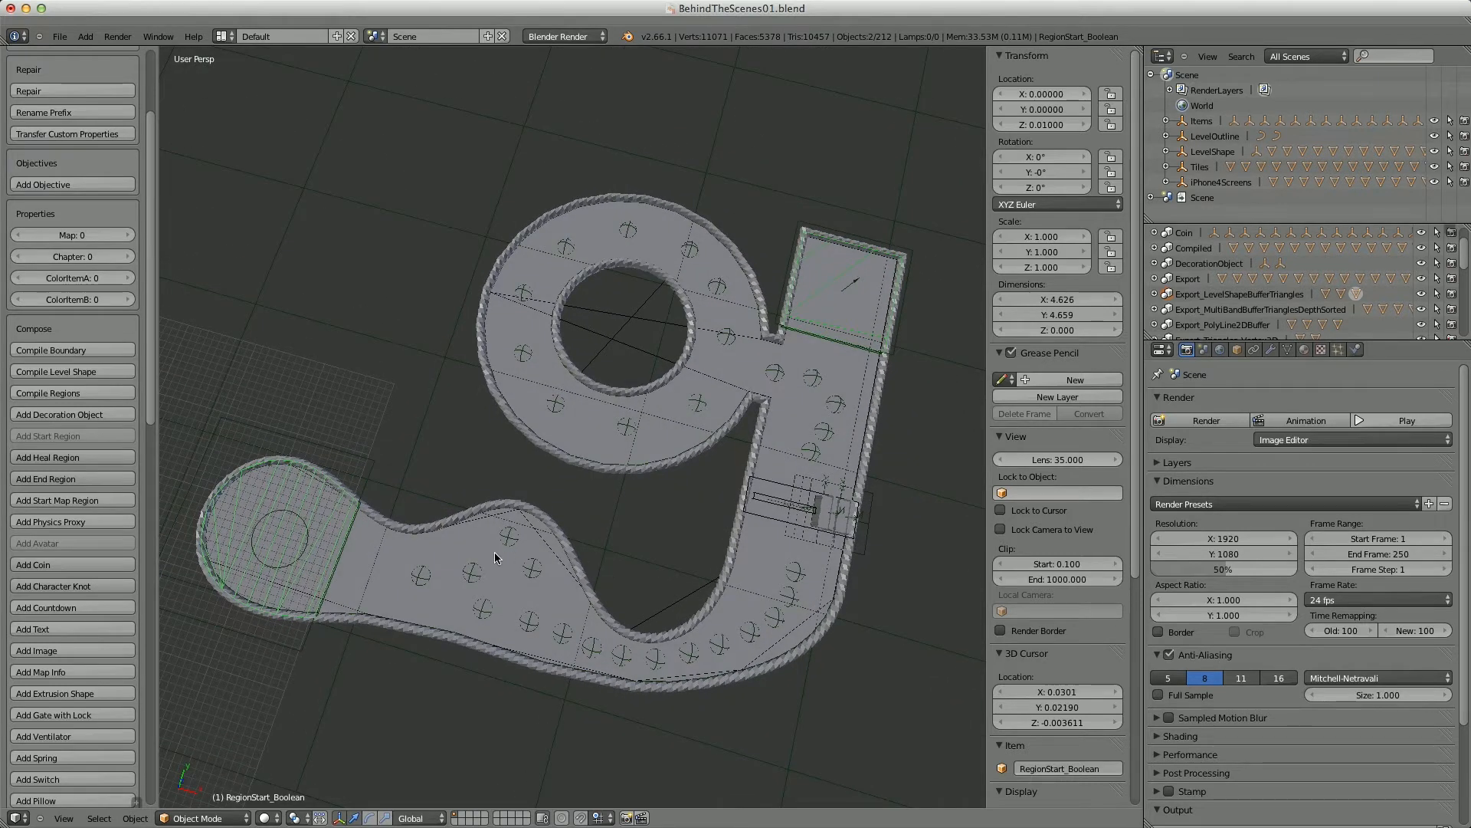
shift+middle_drag(495, 557, 506, 541)
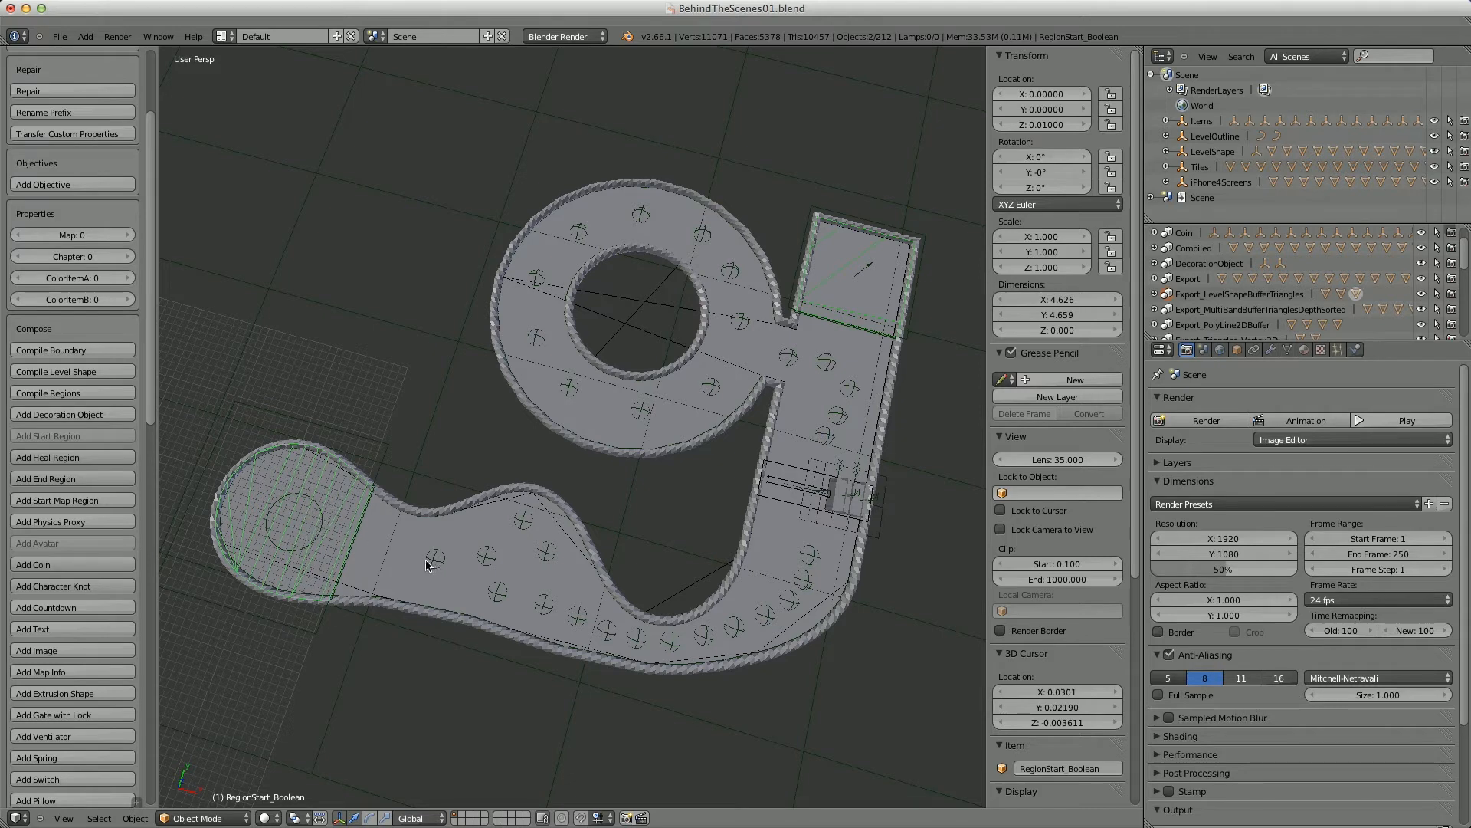
shift+middle_drag(582, 606, 534, 576)
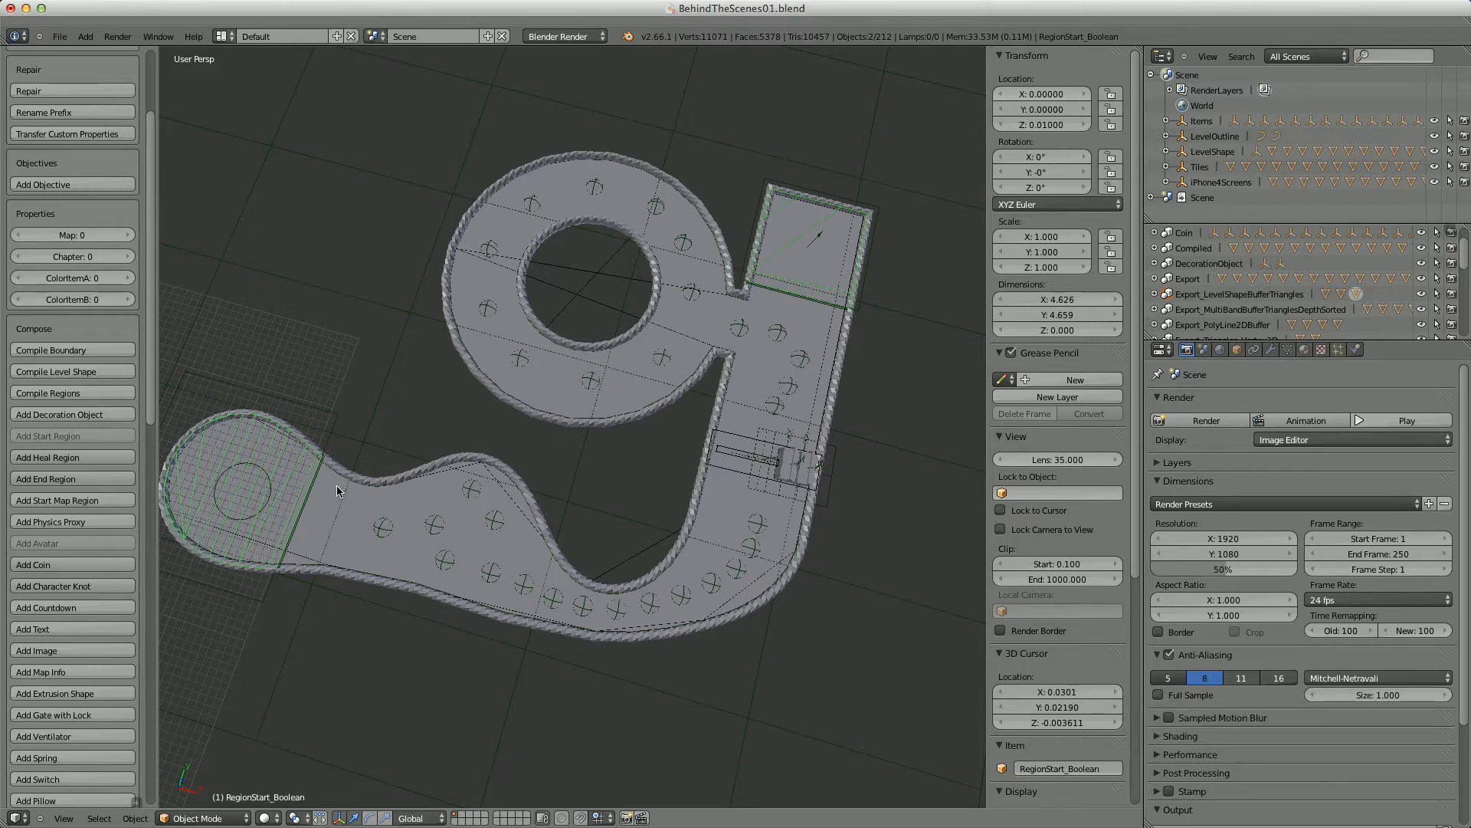
shift+middle_drag(339, 492, 357, 496)
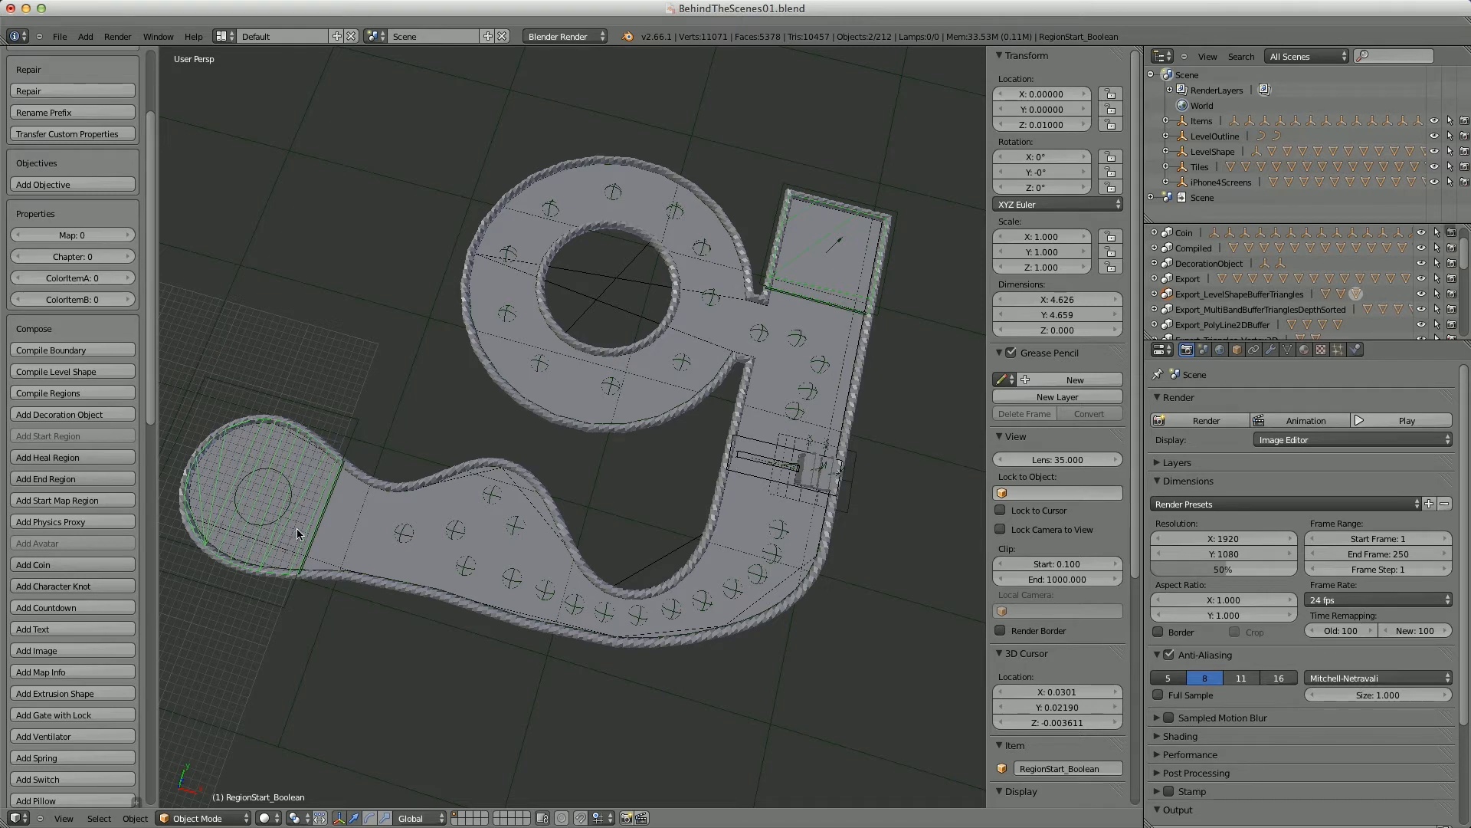
shift+middle_drag(474, 502, 490, 514)
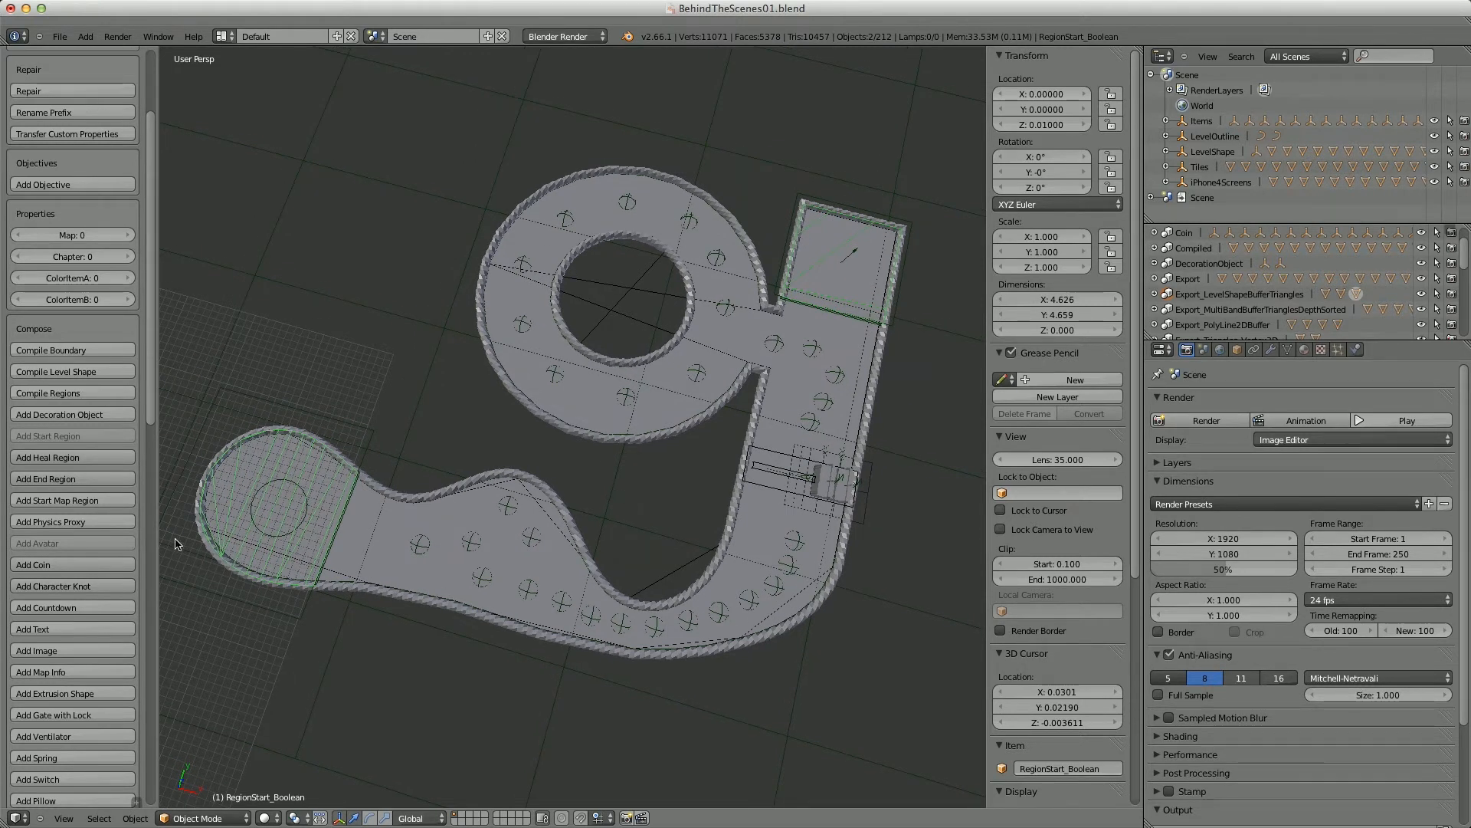
- Add a decoration object, choose the white-and-blue car, and place it along the inner edge of the level's straight vertical band
click(73, 415)
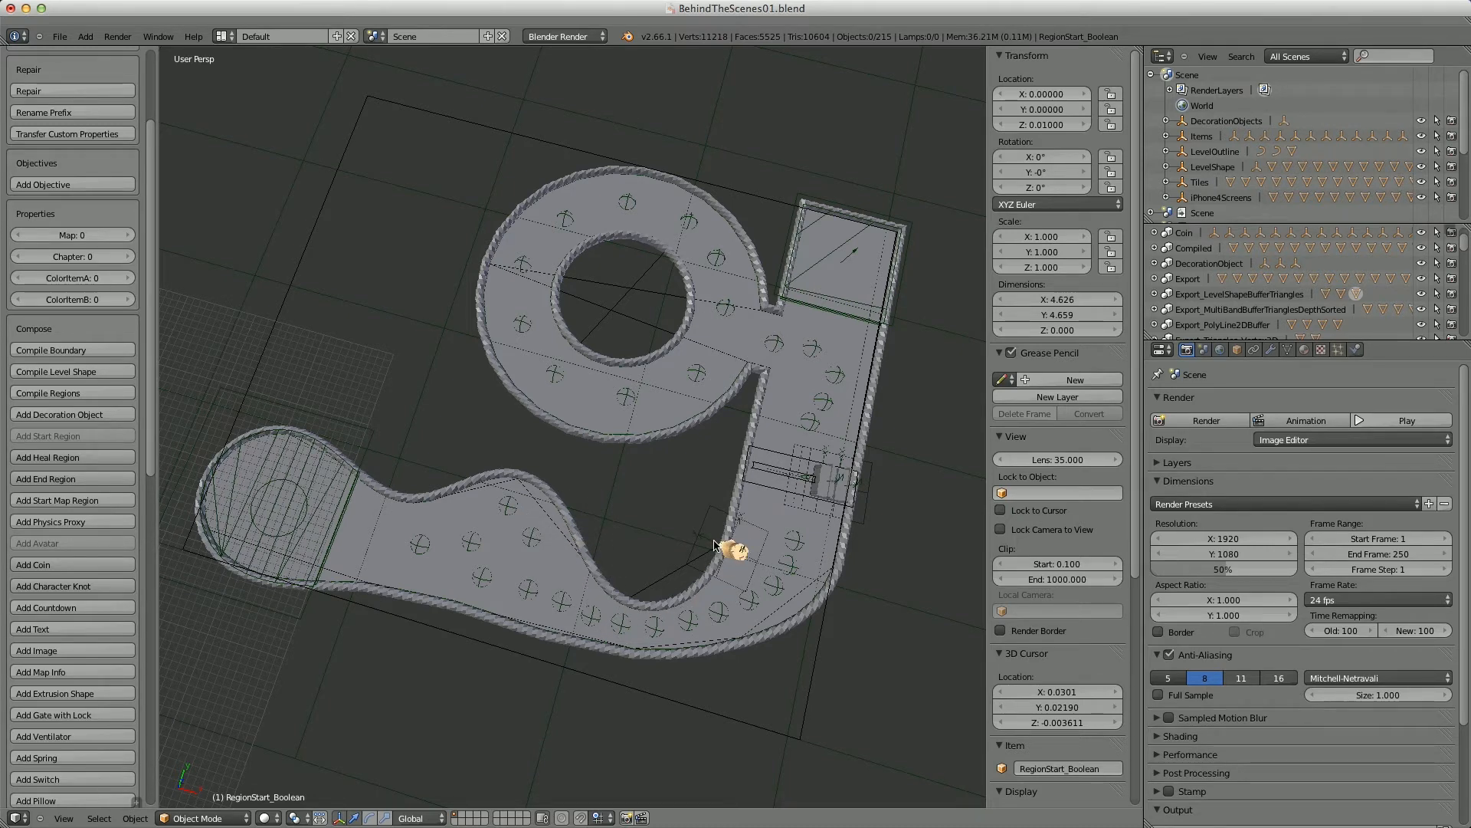
scroll(713, 546, down, 1)
scroll(713, 545, down, 1)
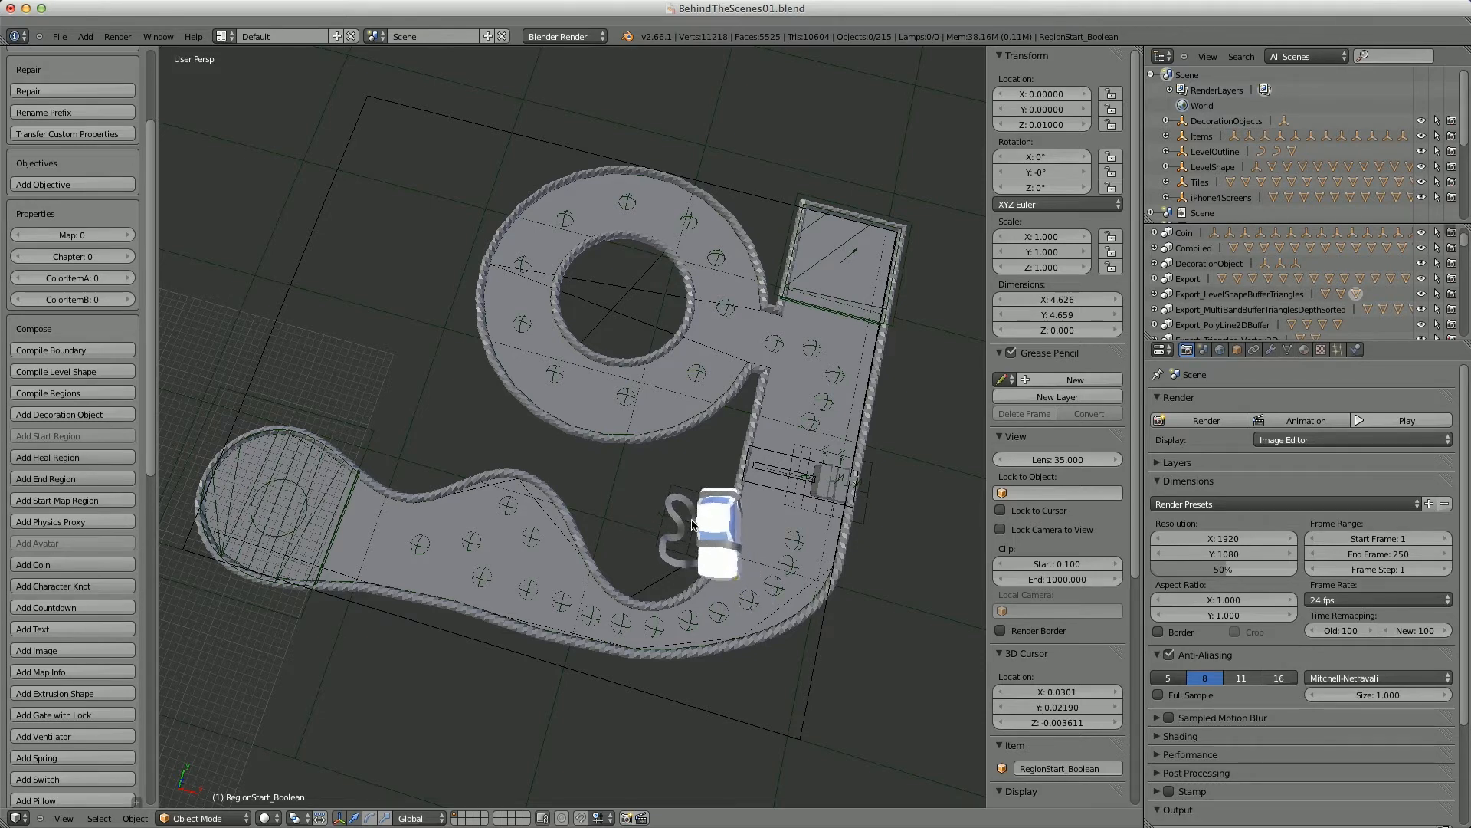
middle_drag(713, 546, 688, 450)
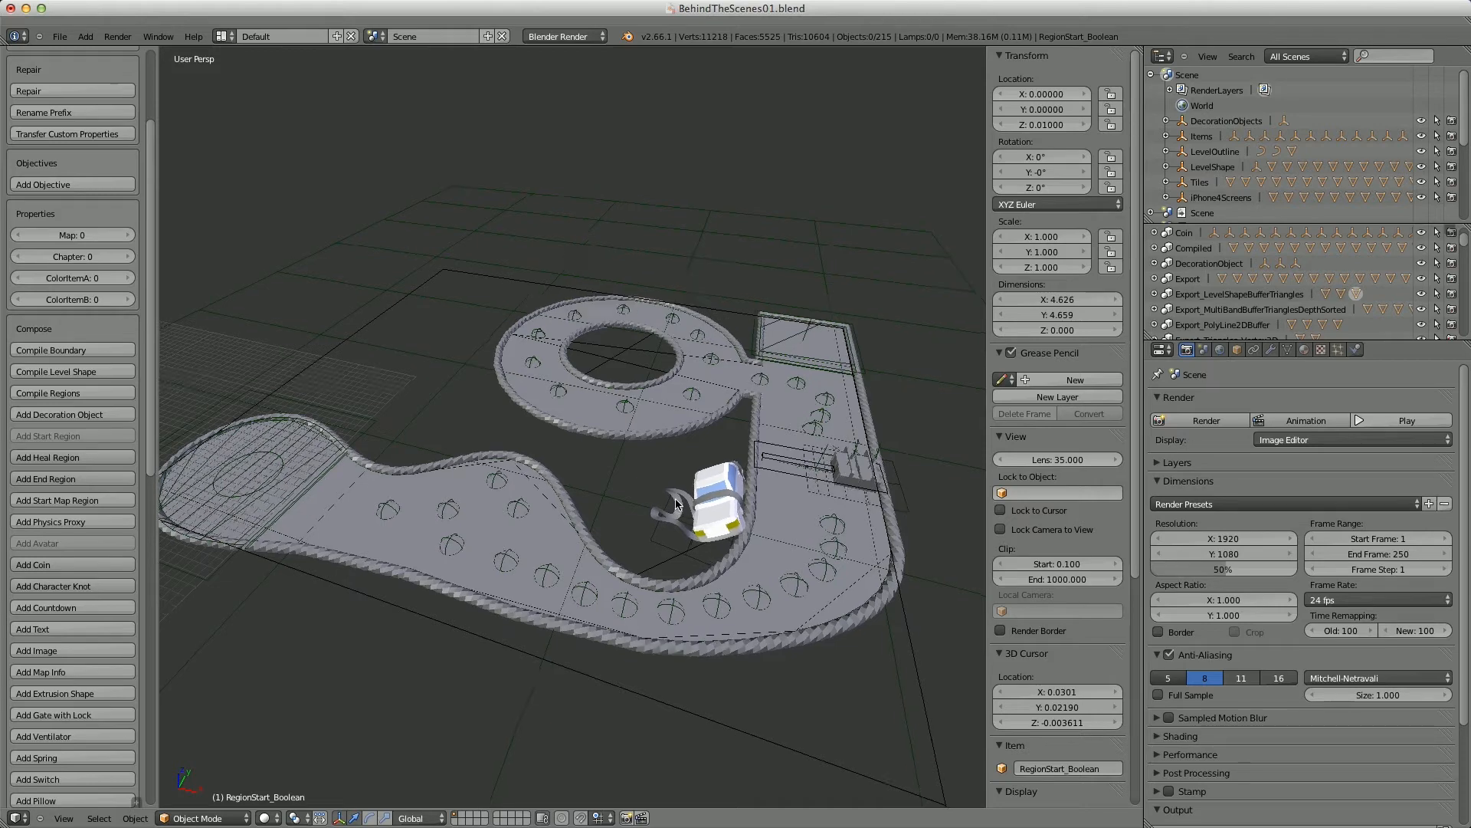
middle_drag(663, 504, 684, 546)
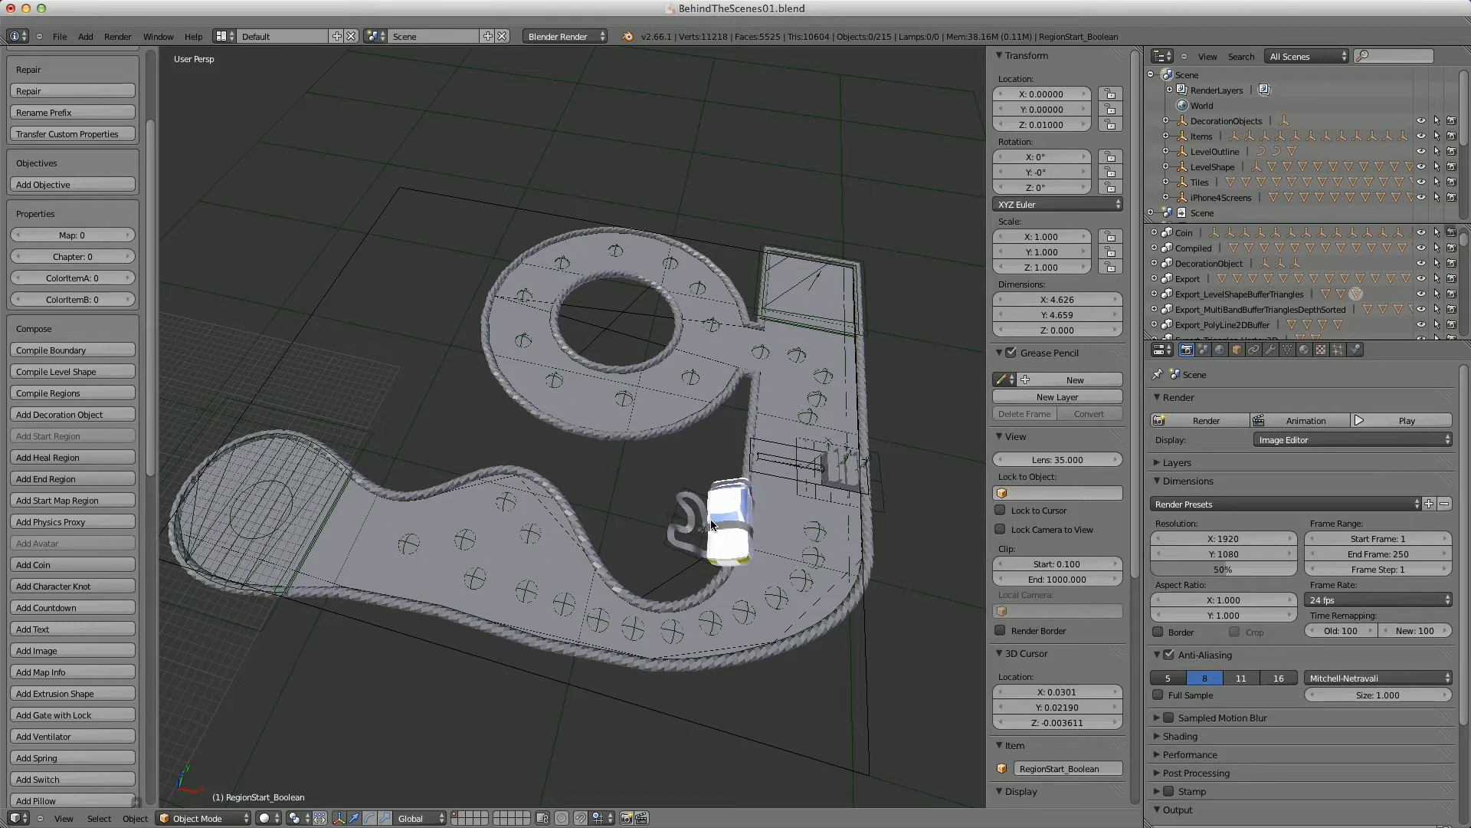
middle_drag(712, 524, 727, 530)
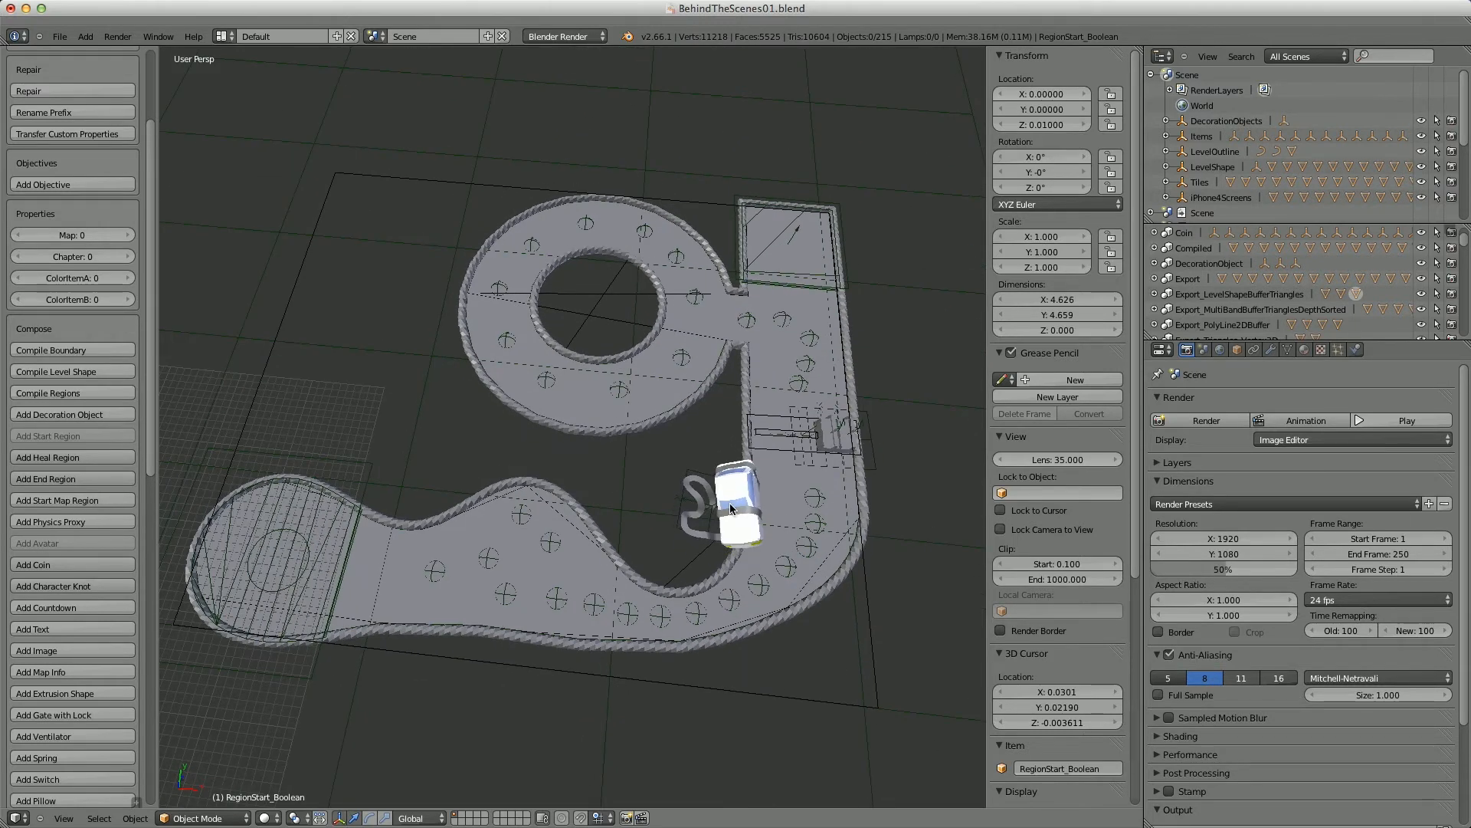
- Place four more car decorations: two around the ring's outer edge, one beside the end region, and one below the start region
drag(498, 407, 447, 348)
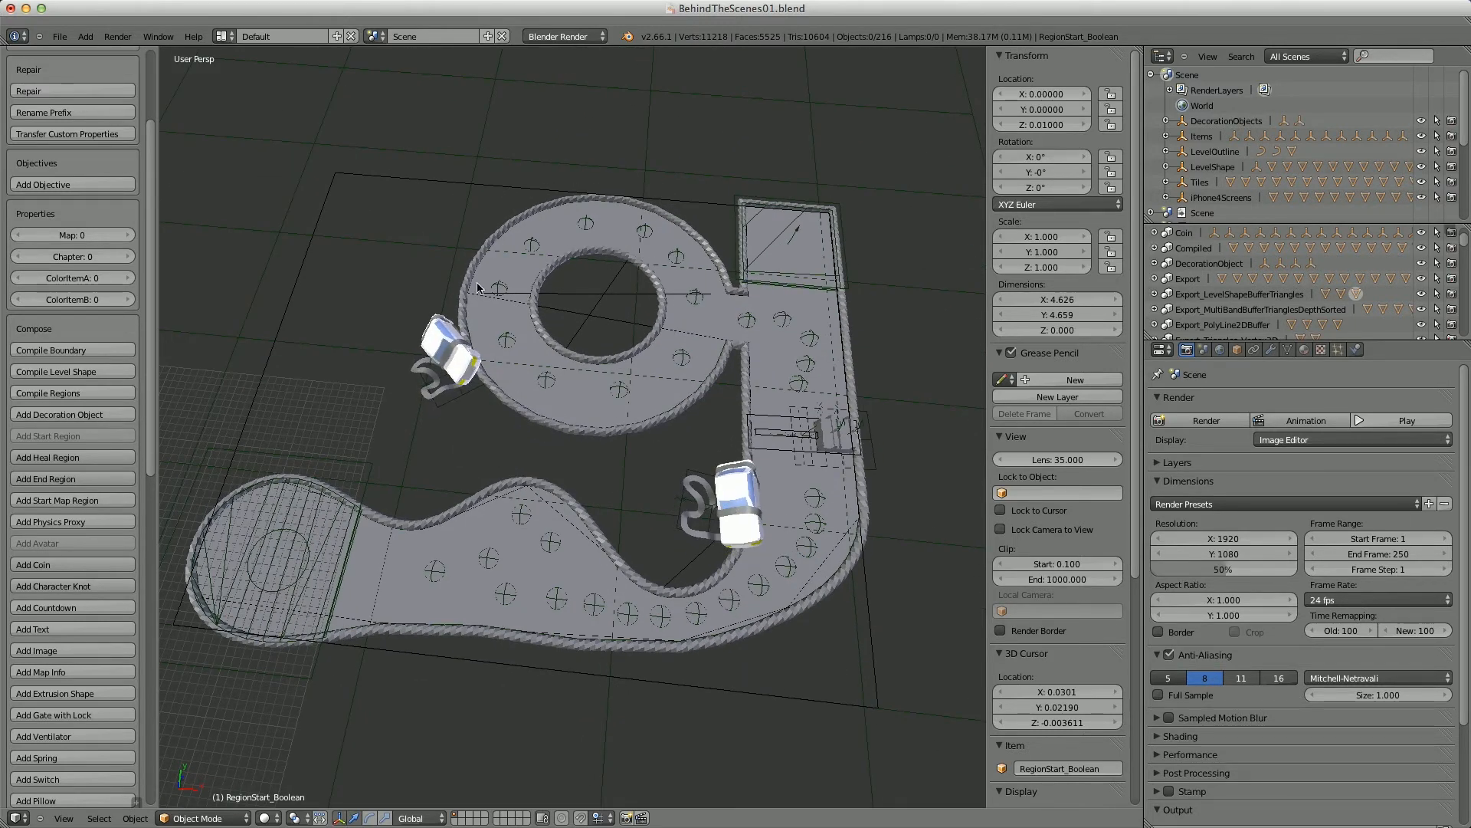
click(488, 209)
drag(488, 209, 565, 175)
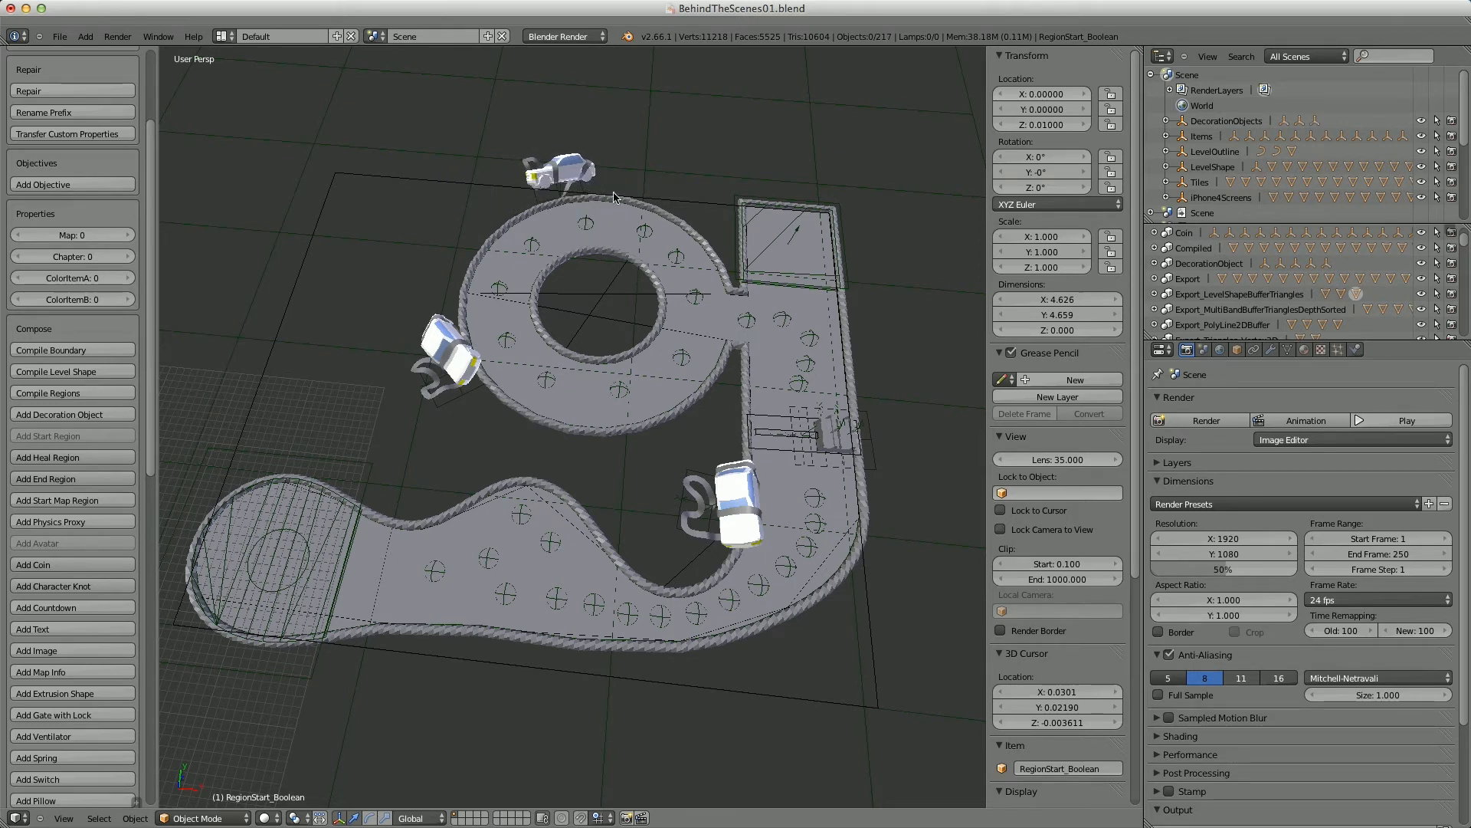
drag(866, 286, 867, 308)
drag(914, 562, 364, 681)
- Switch the decoration to the jagged spiky shape and place it above the dip in the wavy band near the start region
drag(450, 476, 447, 491)
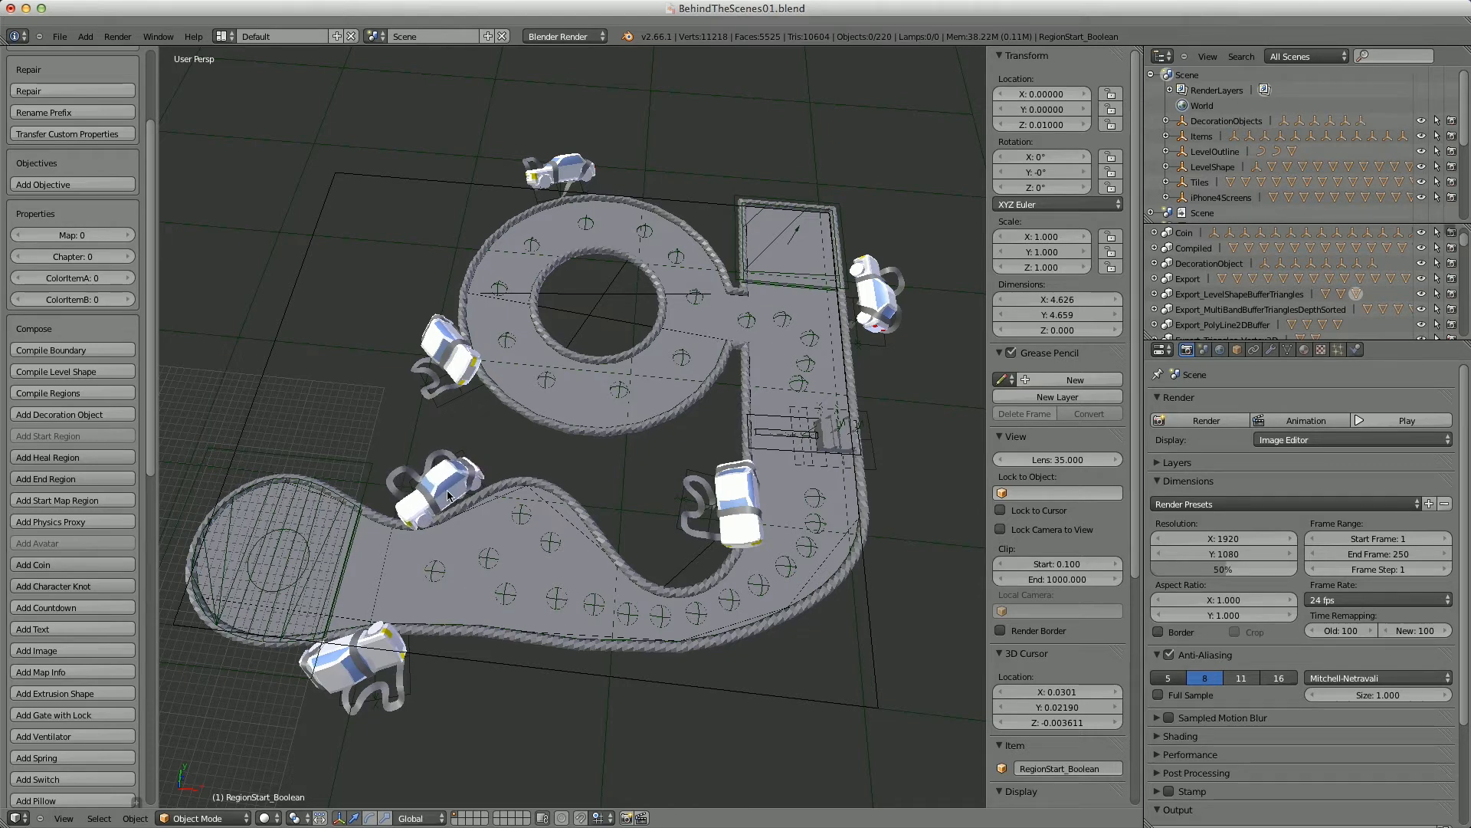
scroll(447, 496, down, 1)
scroll(440, 494, down, 2)
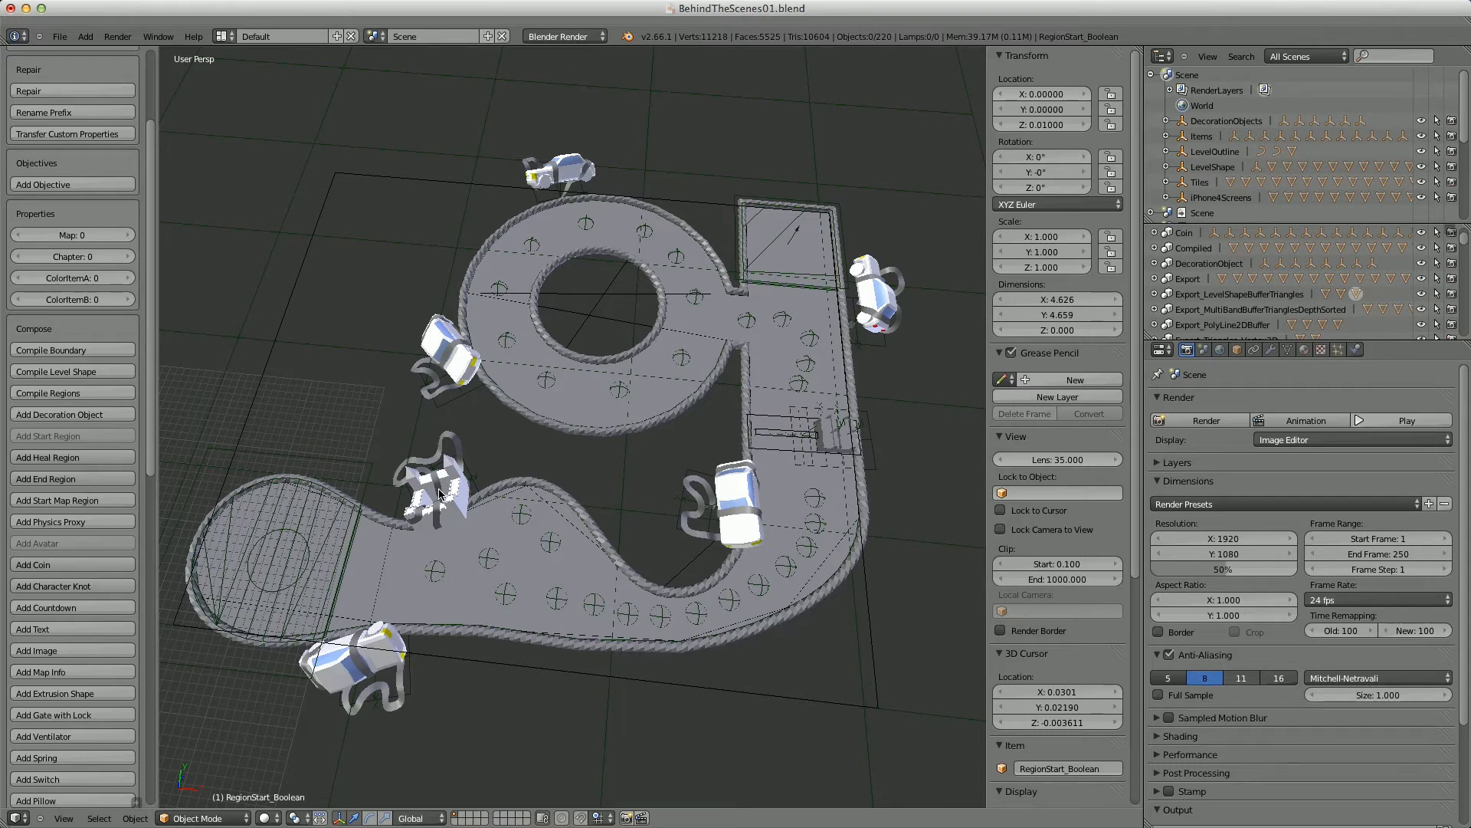
scroll(440, 495, down, 4)
middle_drag(436, 485, 436, 459)
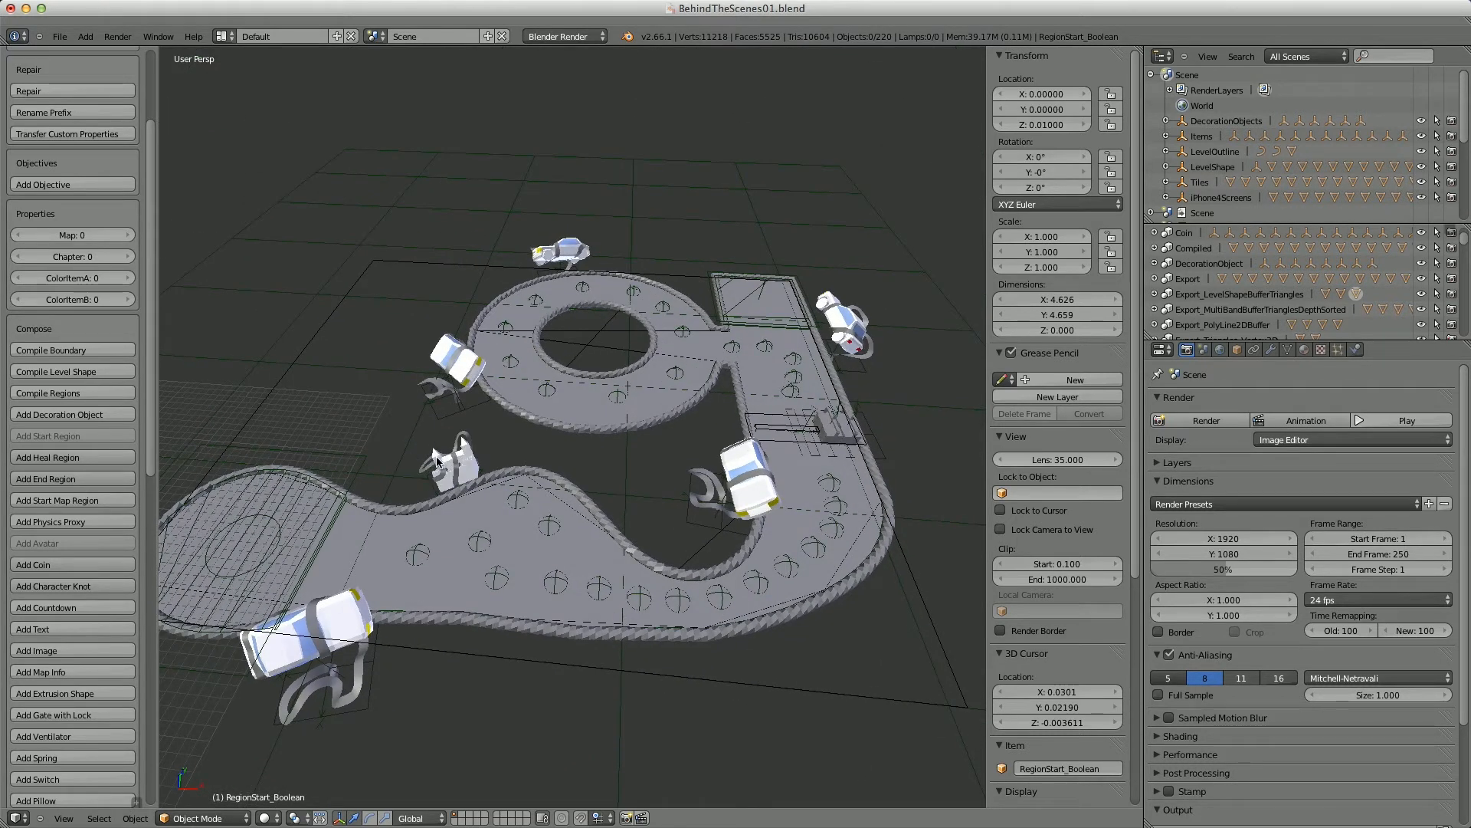
scroll(442, 484, down, 5)
scroll(434, 461, down, 5)
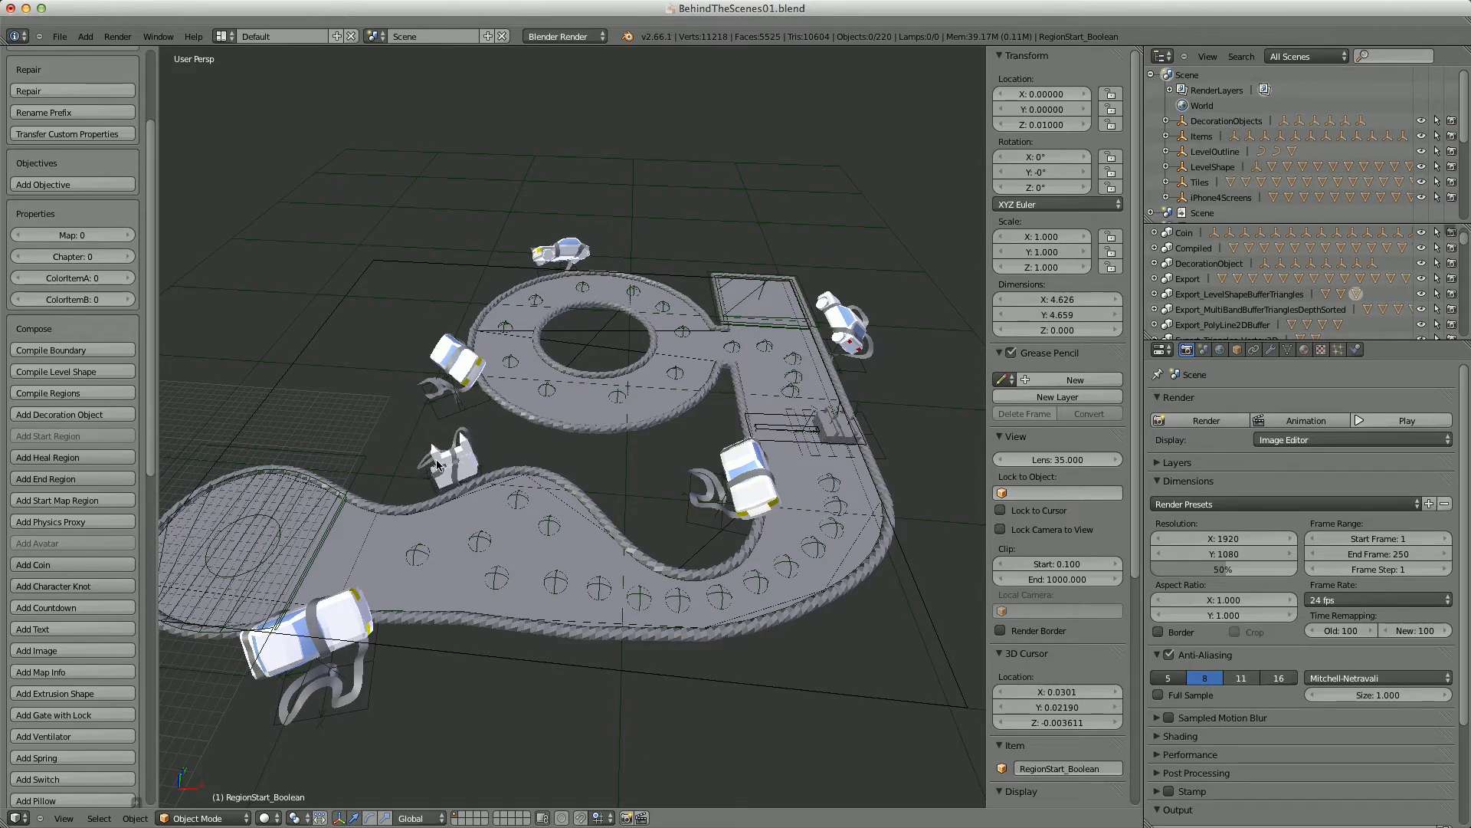
scroll(436, 465, down, 2)
middle_drag(437, 462, 453, 495)
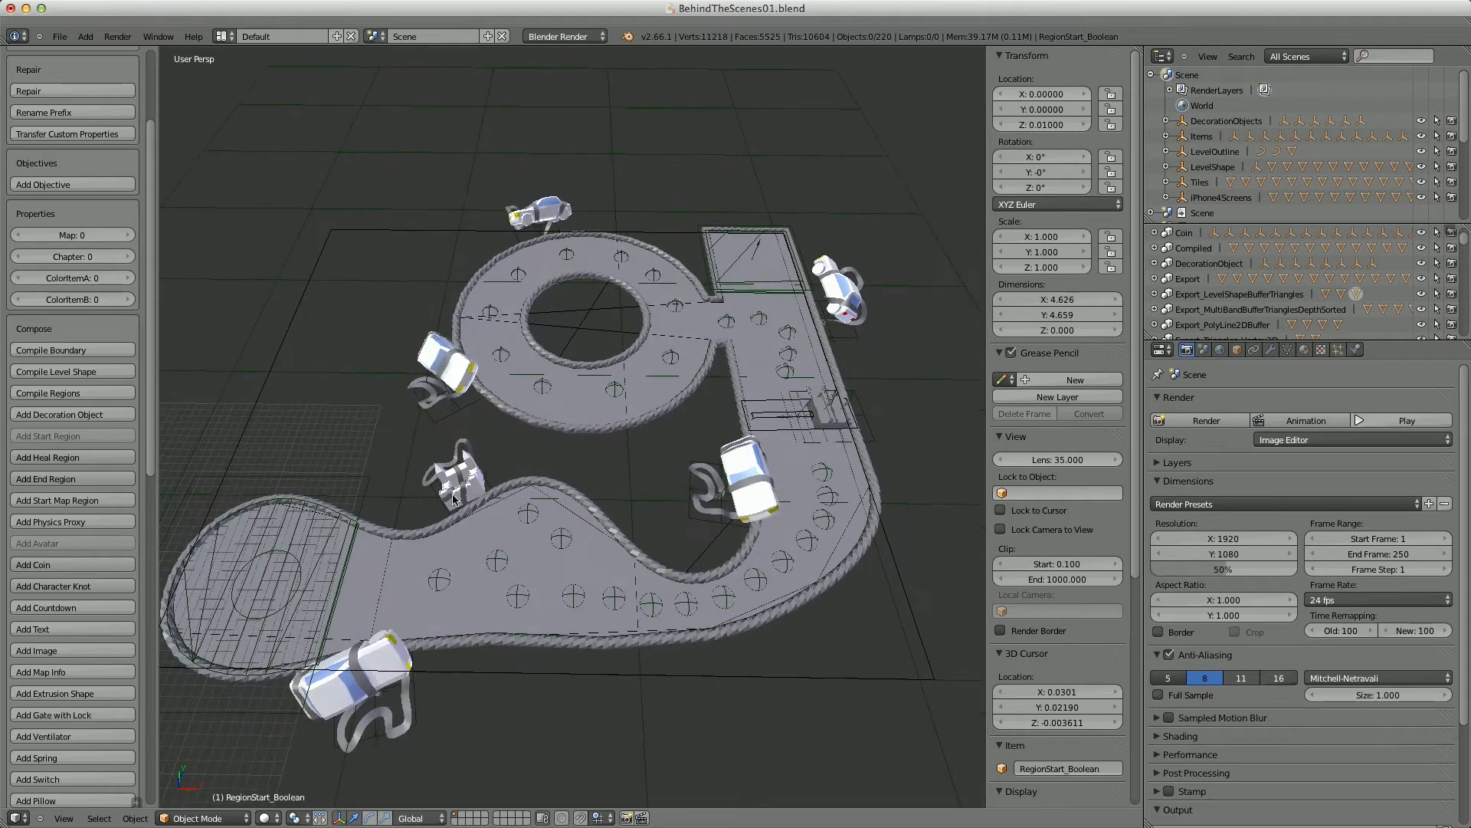
key(d)
scroll(895, 501, down, 3)
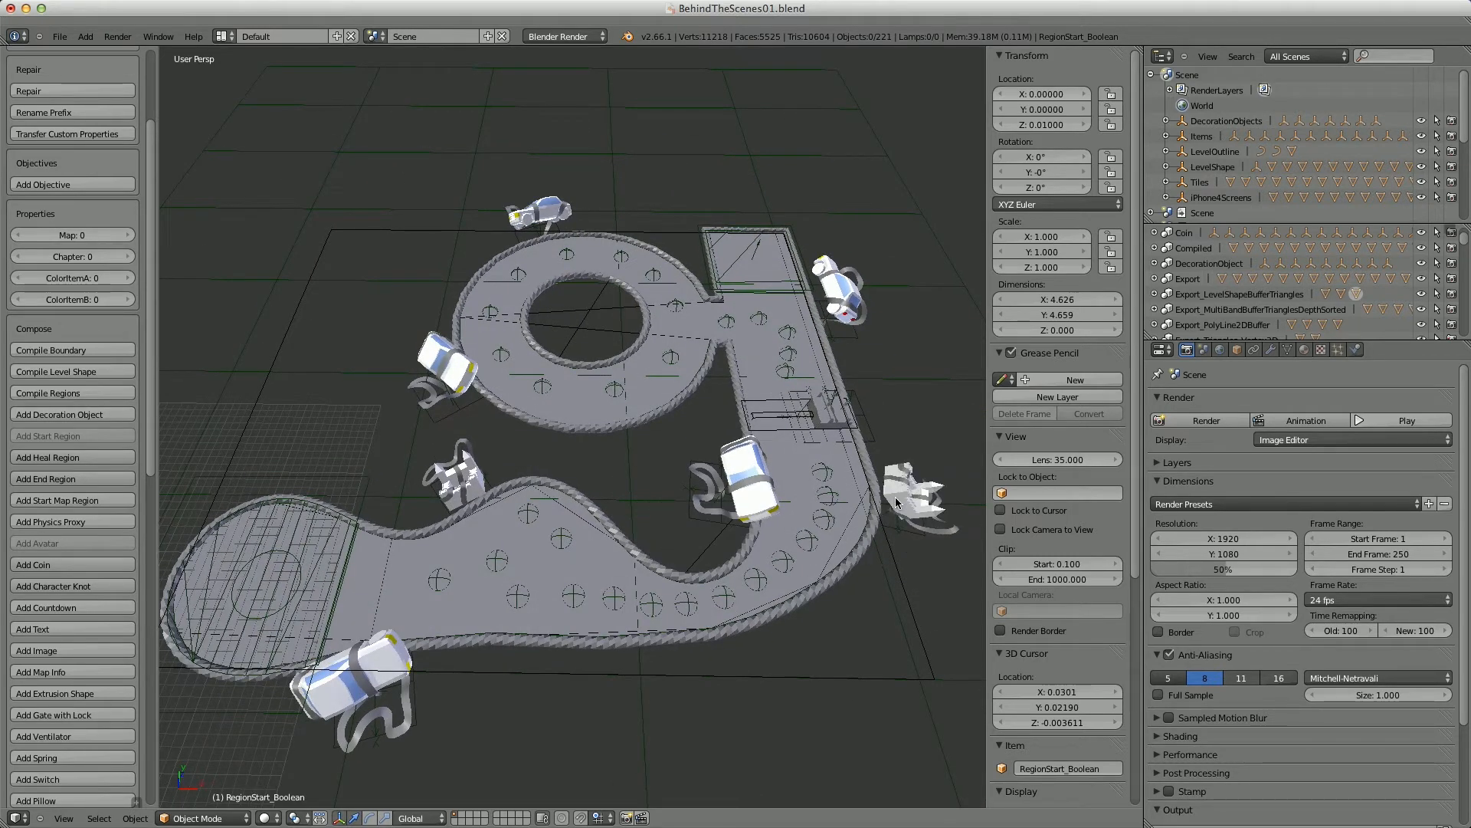
- Place four more spiky decorations: outside the lower bend, between ring and end region, on the ring's outer edge, and above the start region
click(894, 501)
key(d)
click(661, 243)
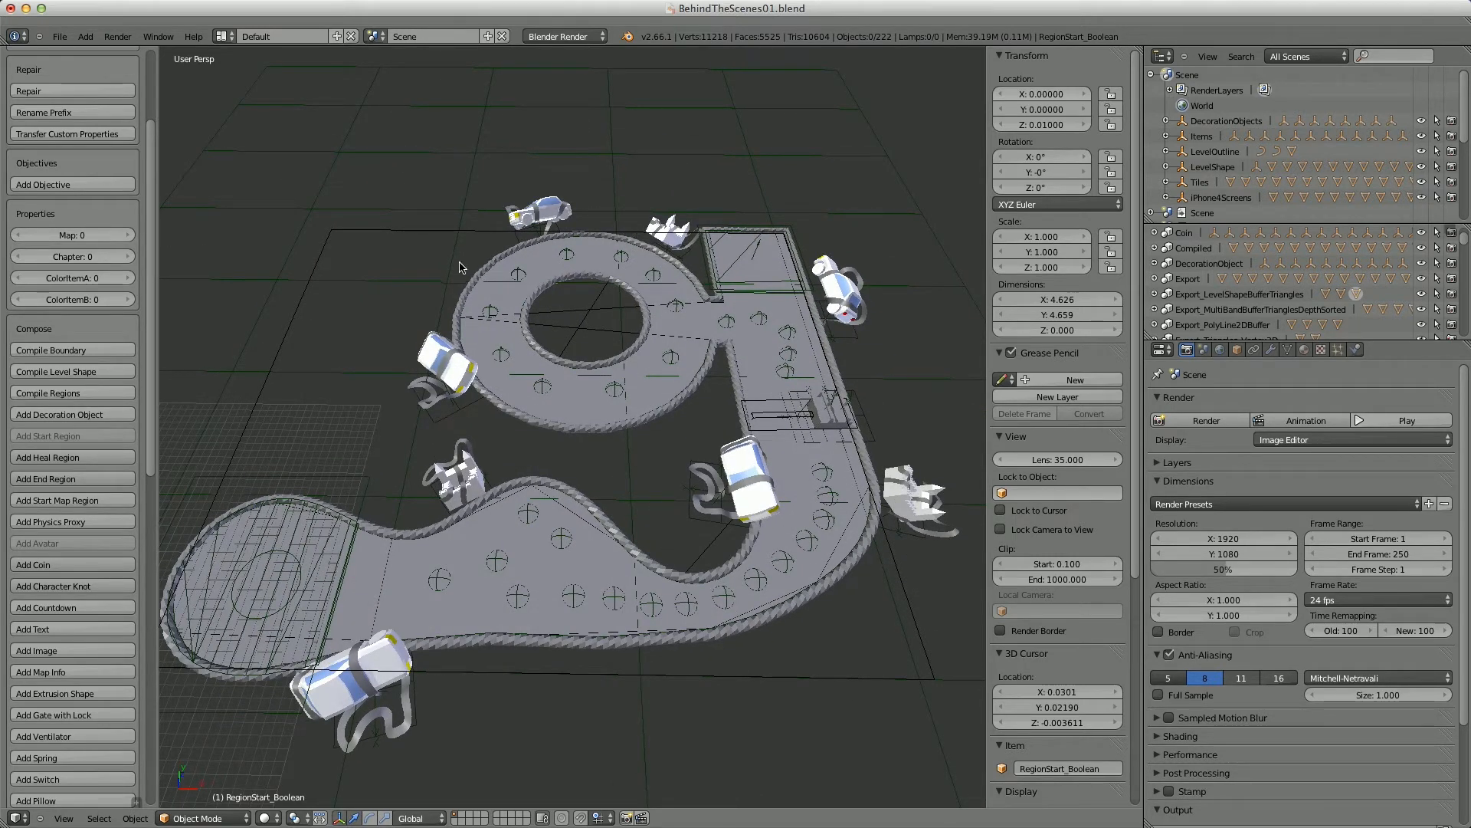
key(d)
key(d)
mouse_move(335, 455)
middle_down()
mouse_move(342, 482)
mouse_move(325, 498)
mouse_move(353, 475)
middle_up()
key(d)
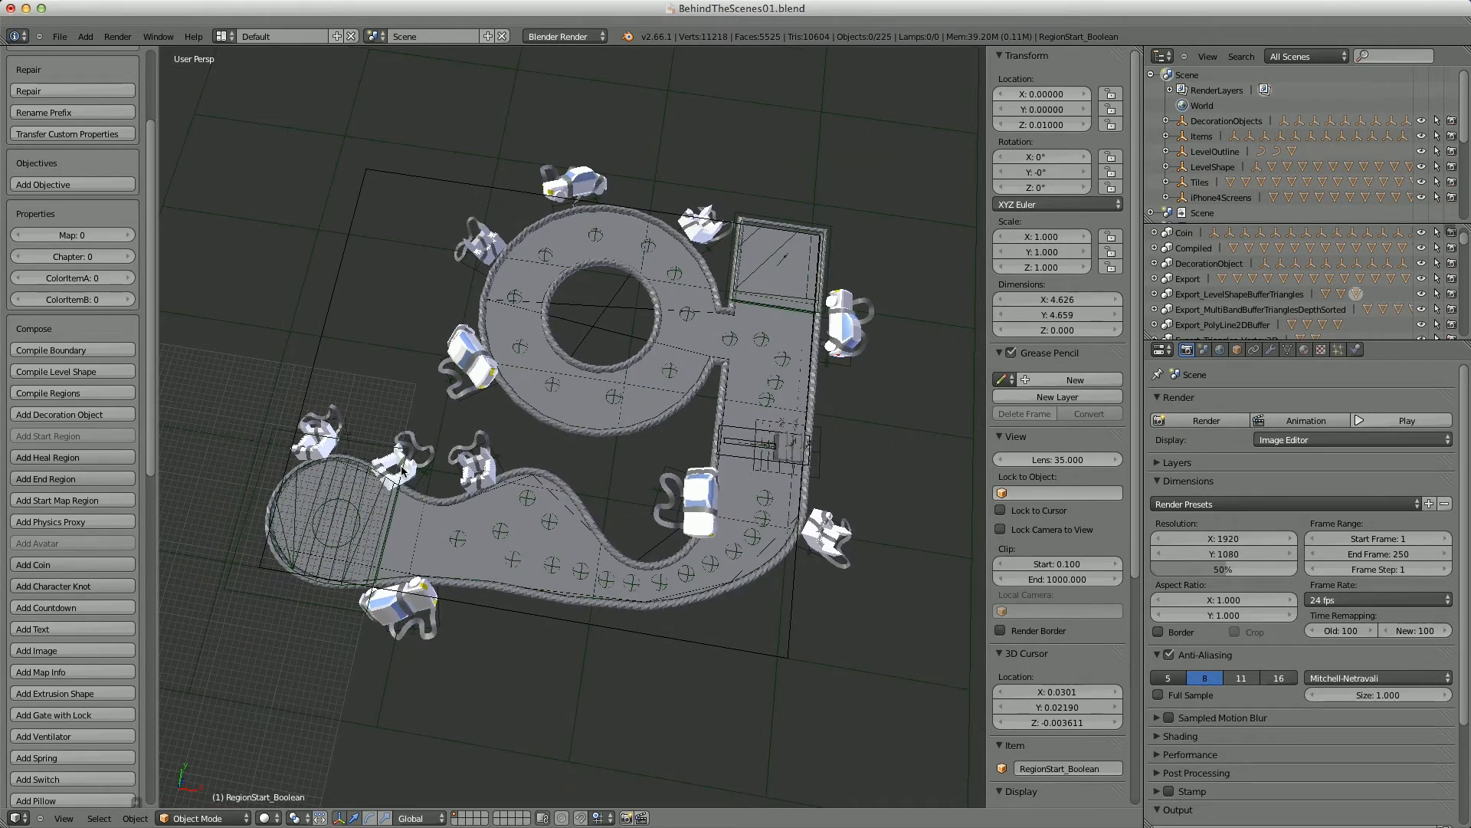
- Switch the decoration to the striped ball and place it just above the start region's edge
scroll(400, 471, down, 1)
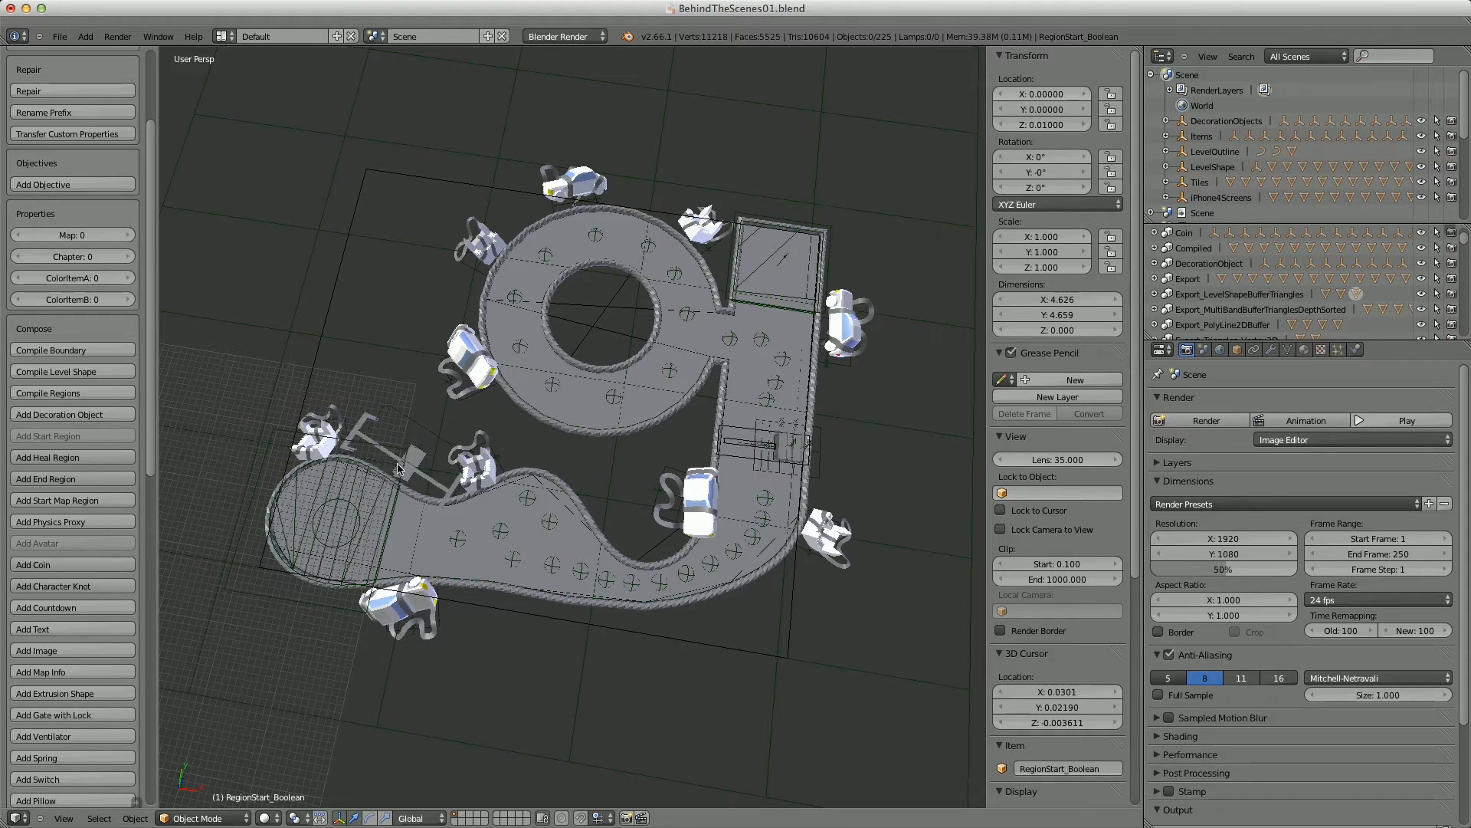
scroll(399, 469, down, 1)
scroll(399, 469, down, 2)
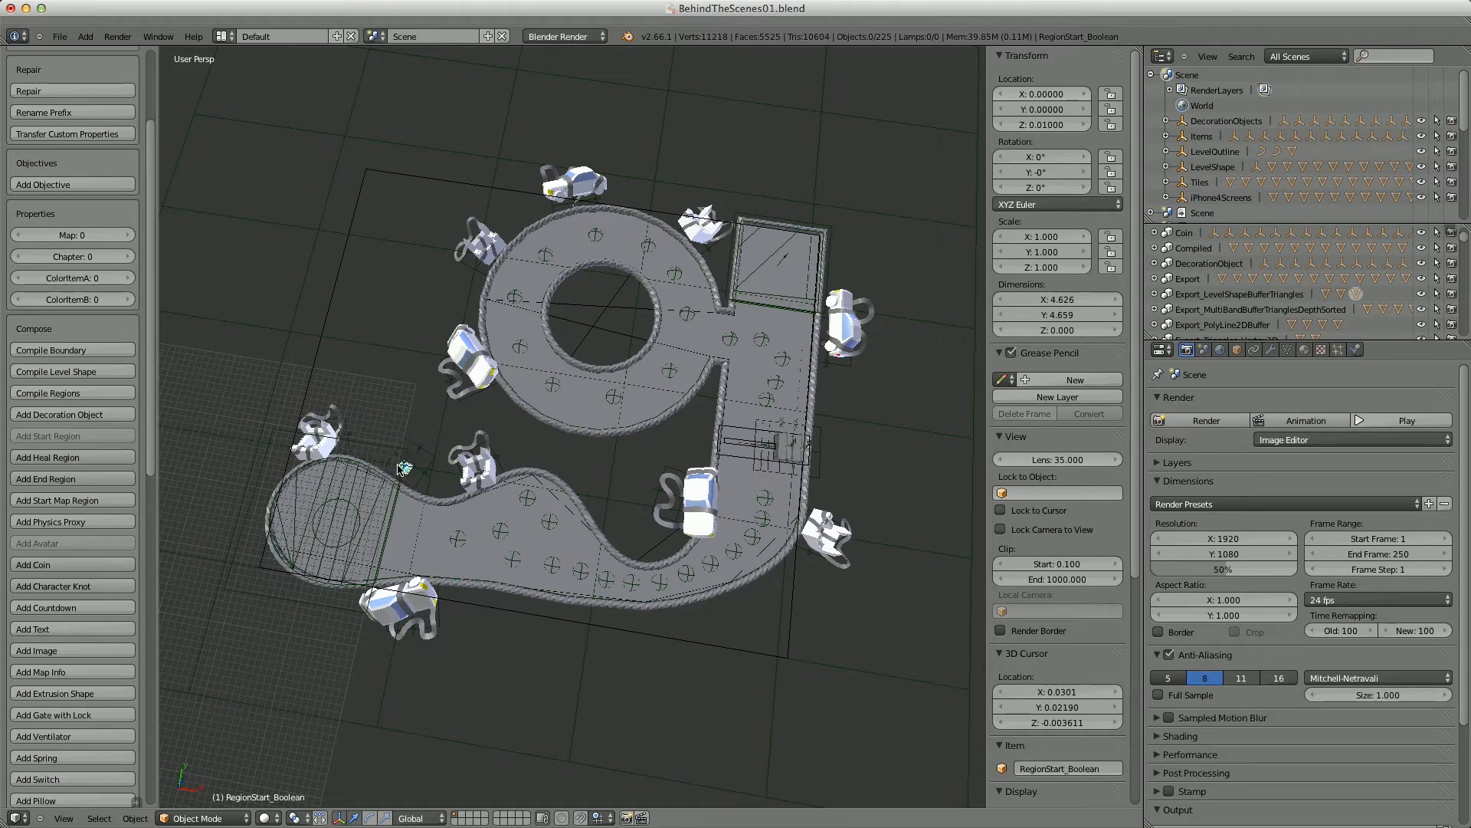
scroll(411, 477, down, 2)
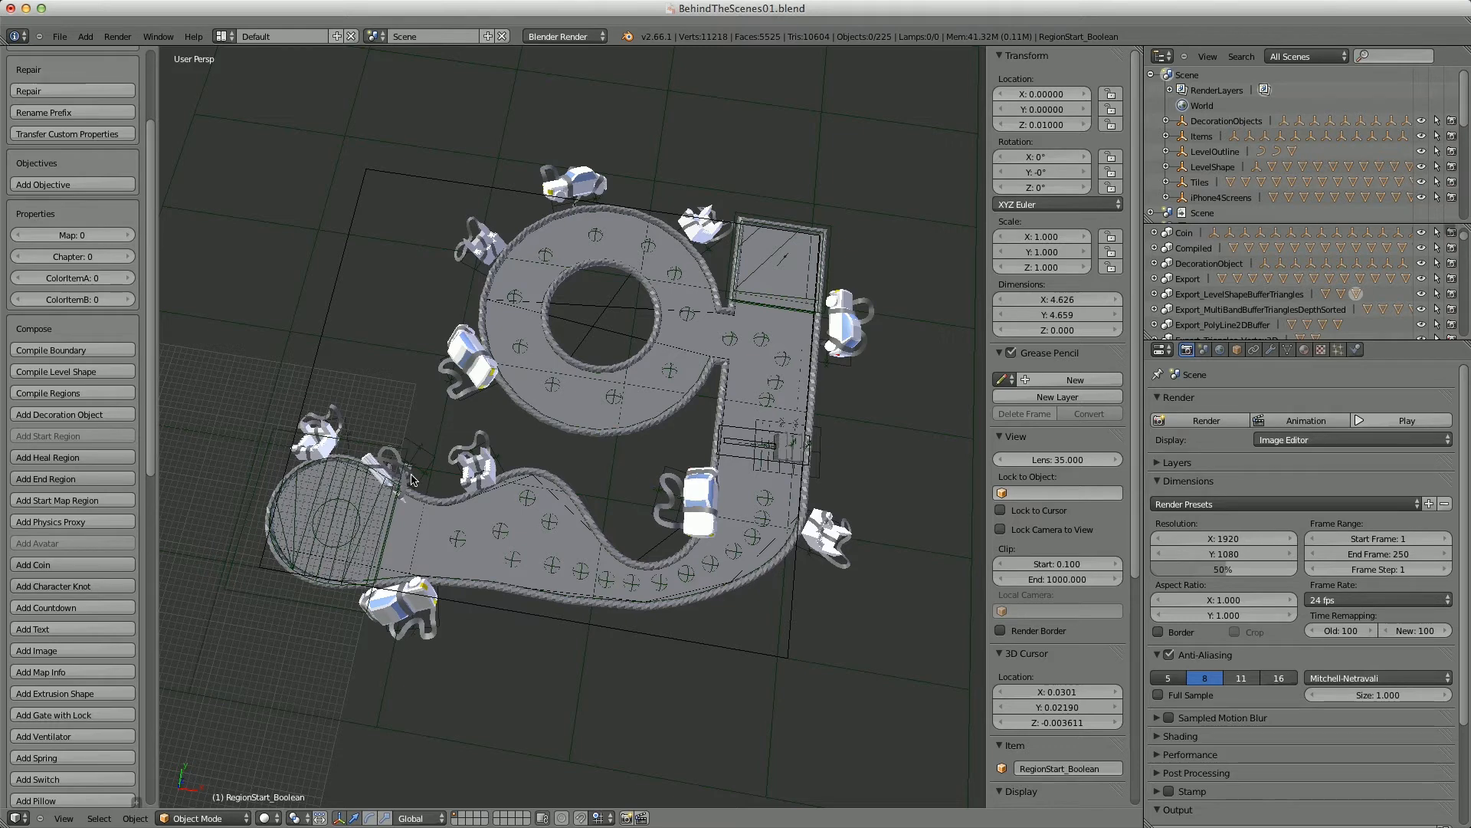
scroll(411, 479, down, 3)
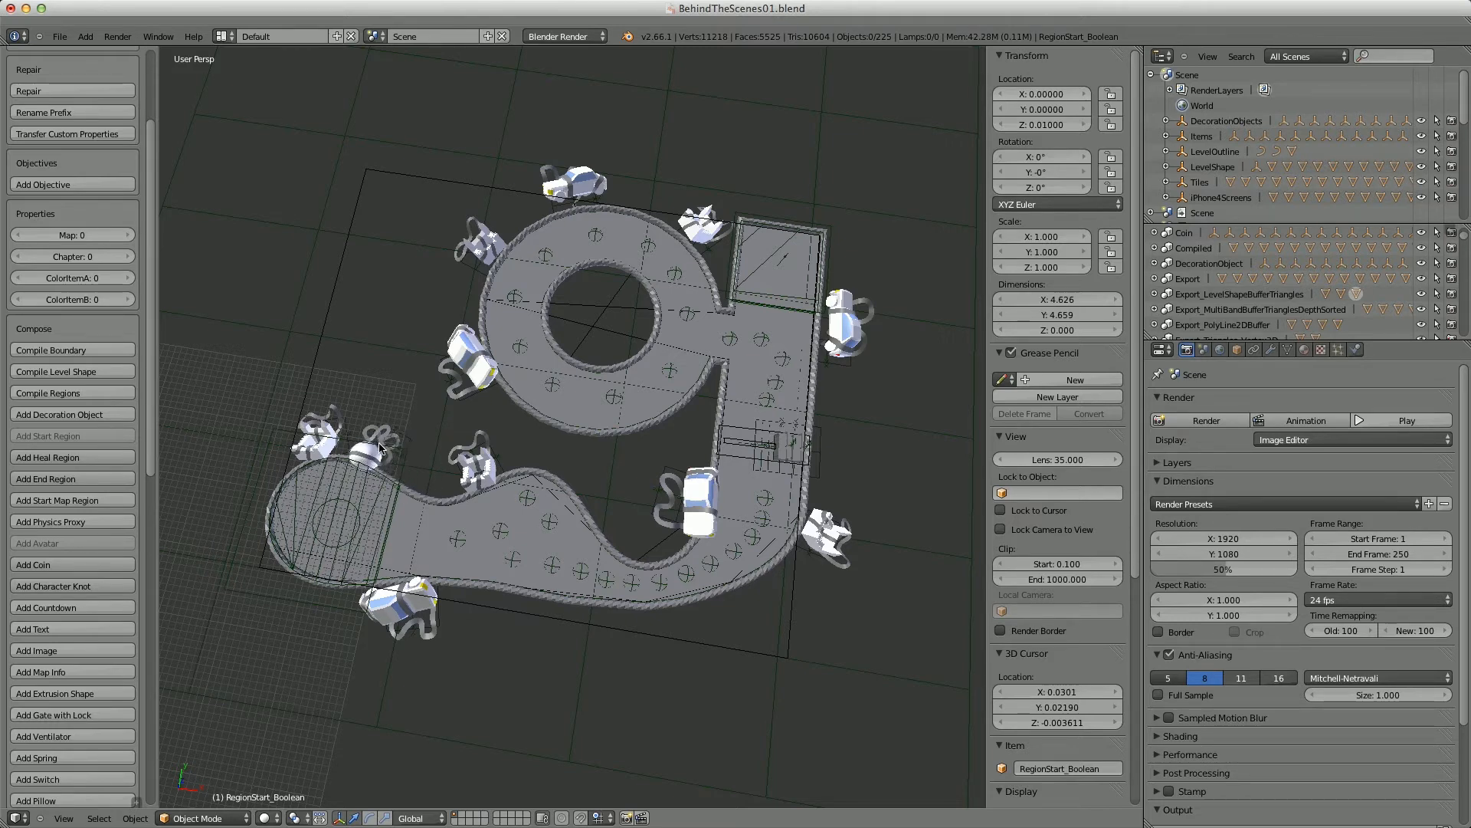
key(d)
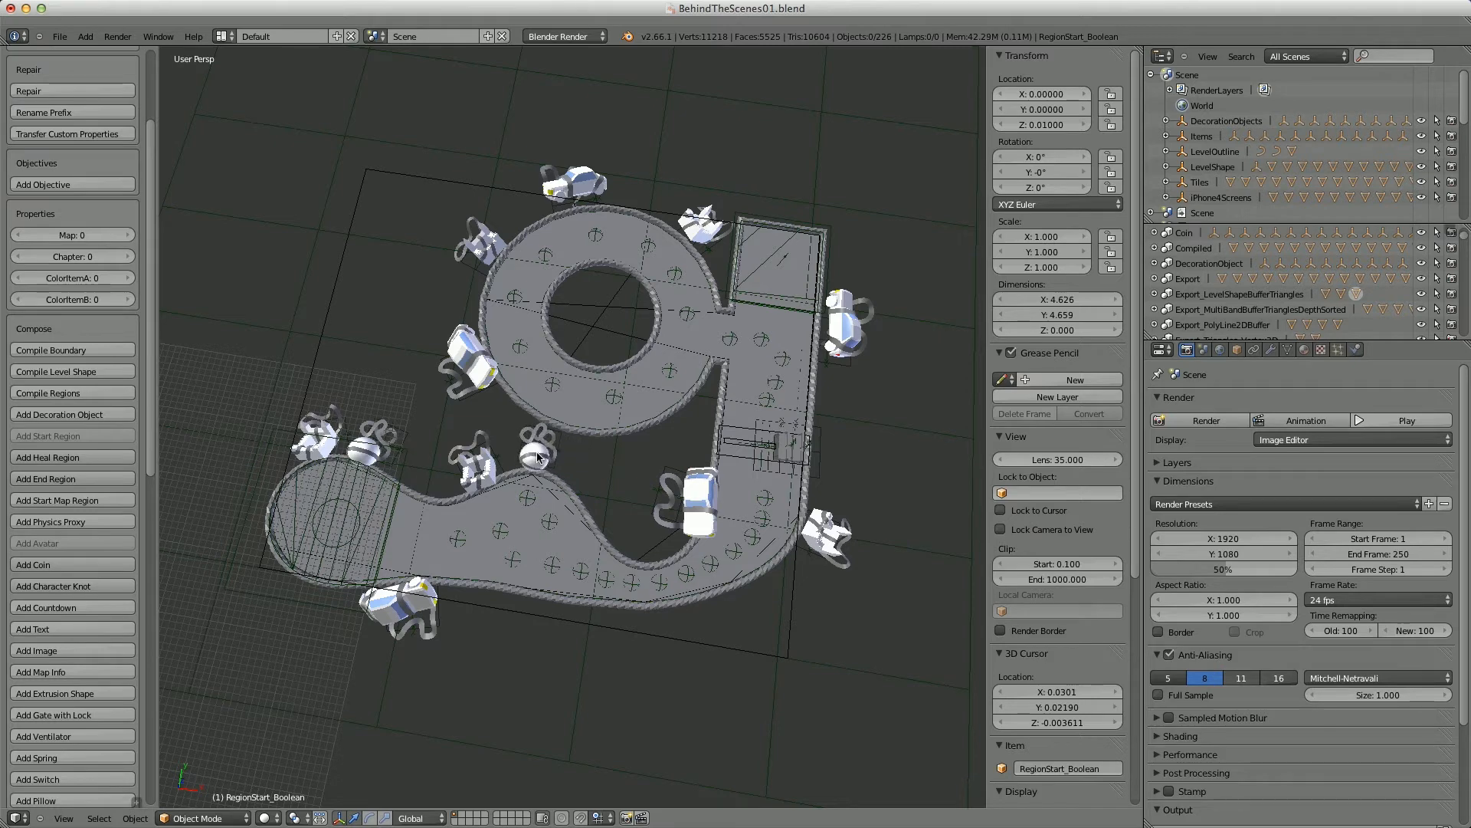
- Place striped balls on the crest of the wavy band, inside the lower bend, and outside the straight vertical band
click(531, 452)
key(d)
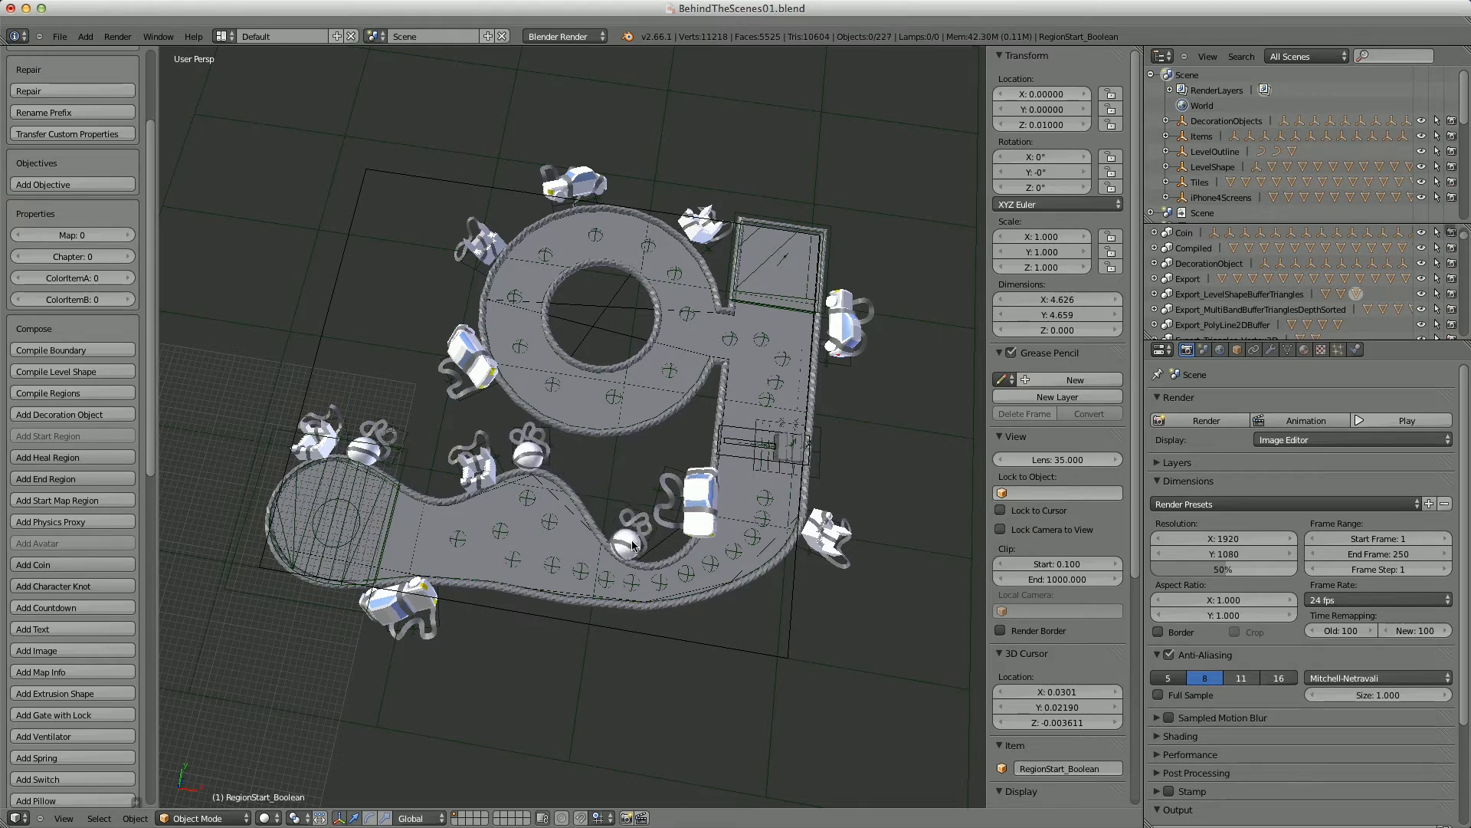
click(651, 549)
key(d)
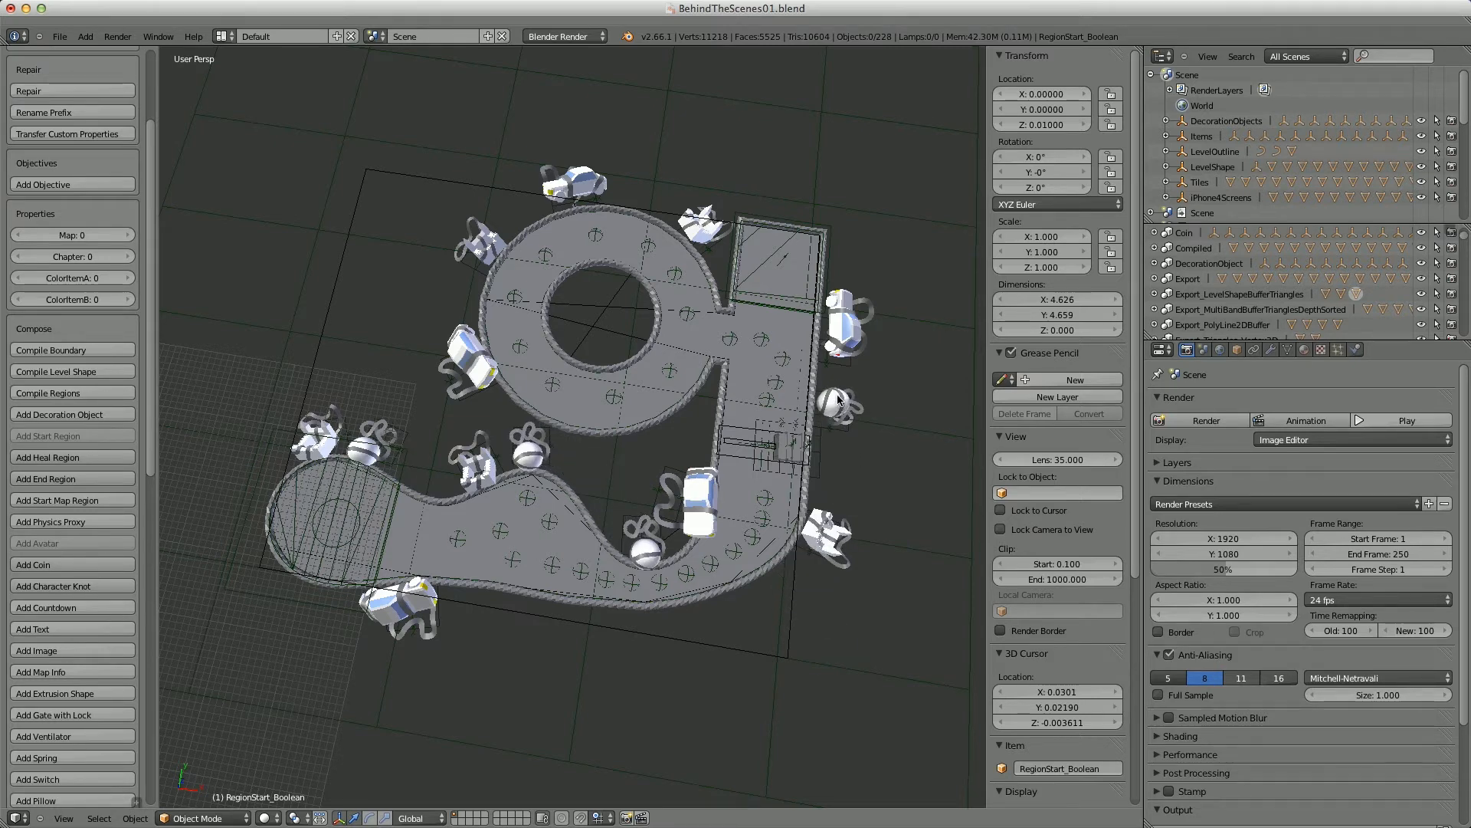
click(838, 392)
key(d)
- Place three striped balls inside the hole of the ring
click(557, 331)
key(d)
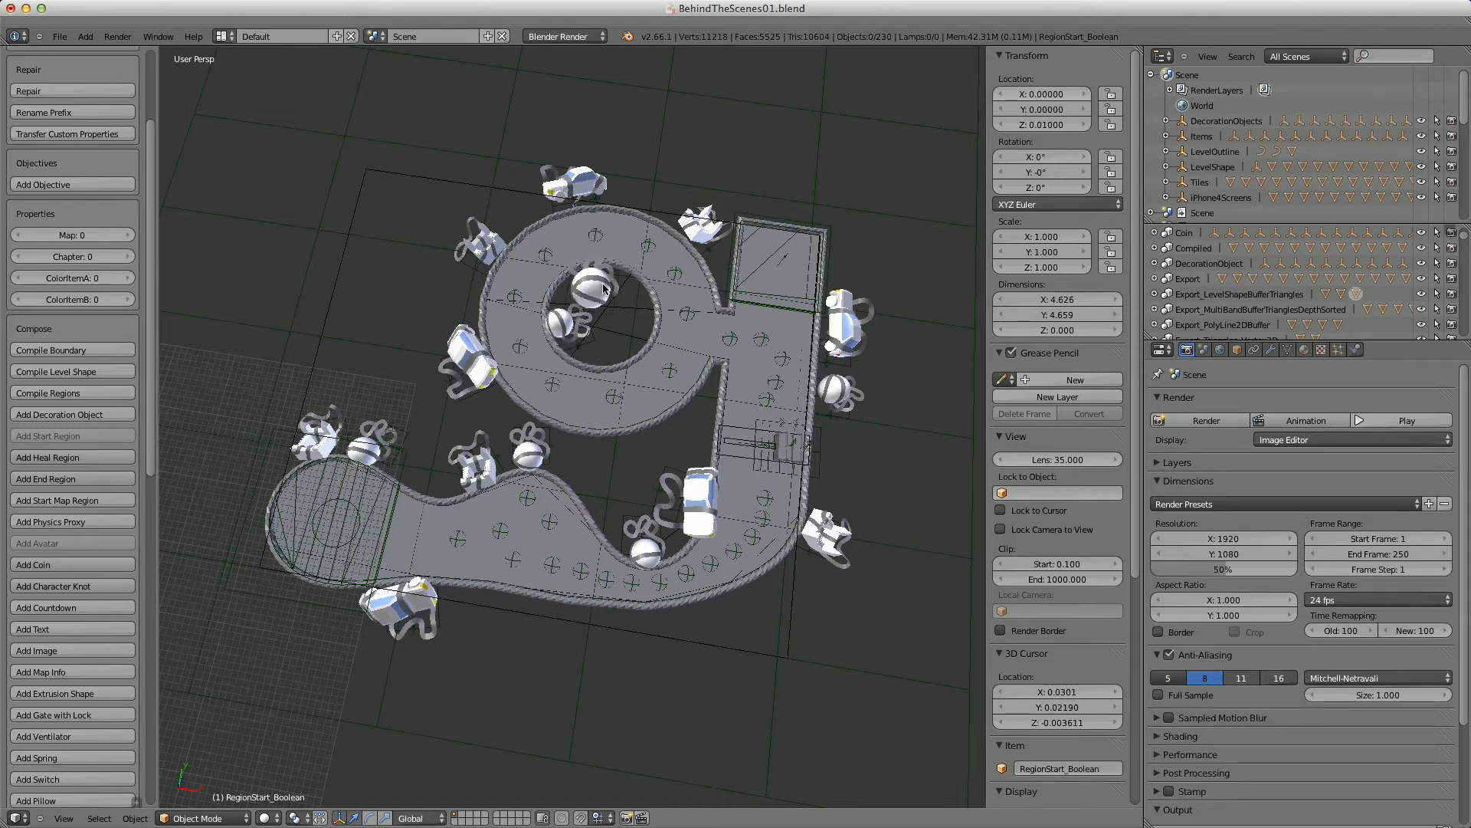
click(628, 282)
key(d)
click(632, 349)
key(d)
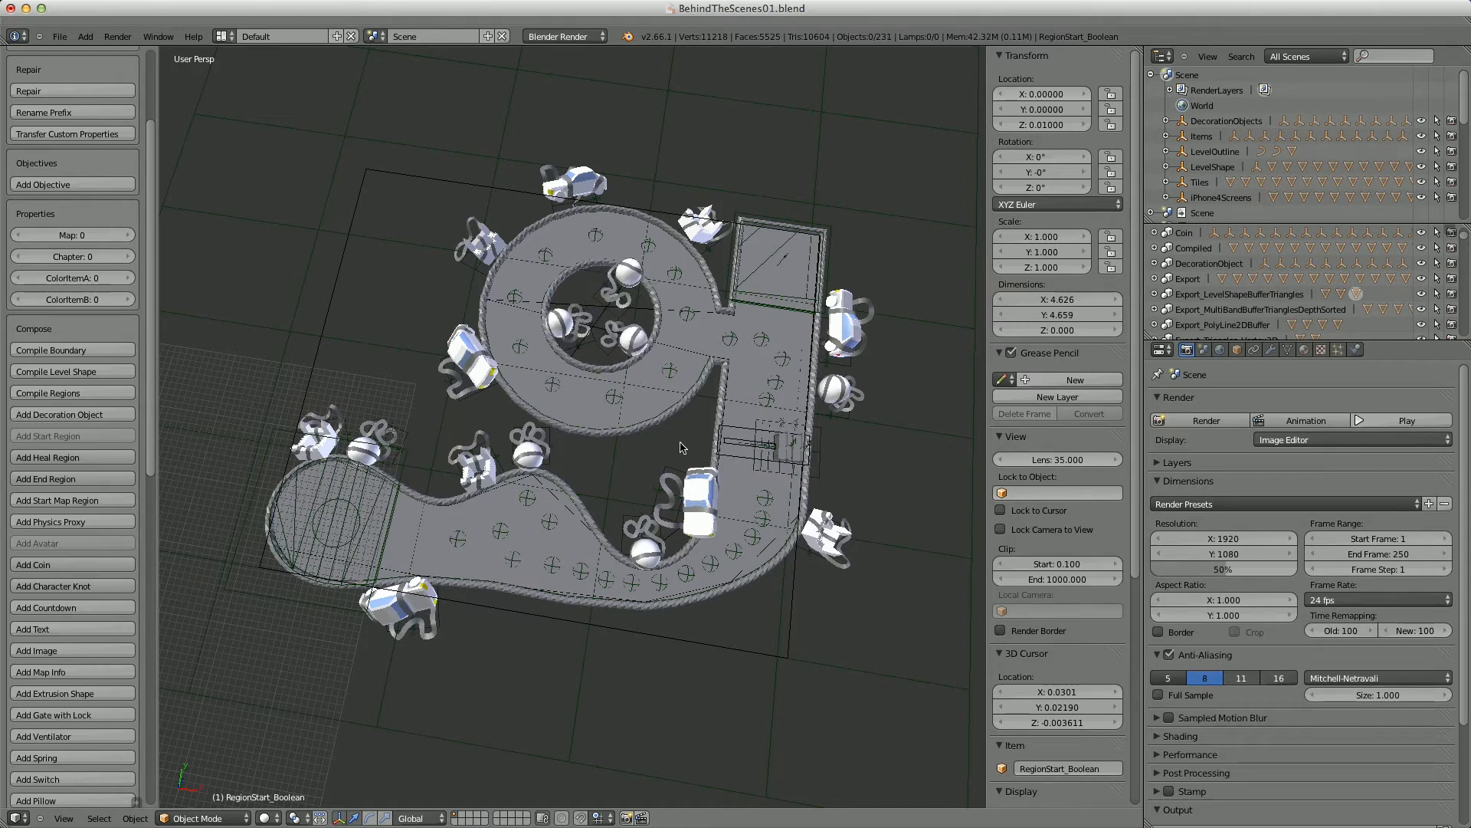
- Place four striped balls: under the ring, below the wavy band, outside the lower bend, and at the start region's lower corner
click(619, 454)
key(d)
click(551, 604)
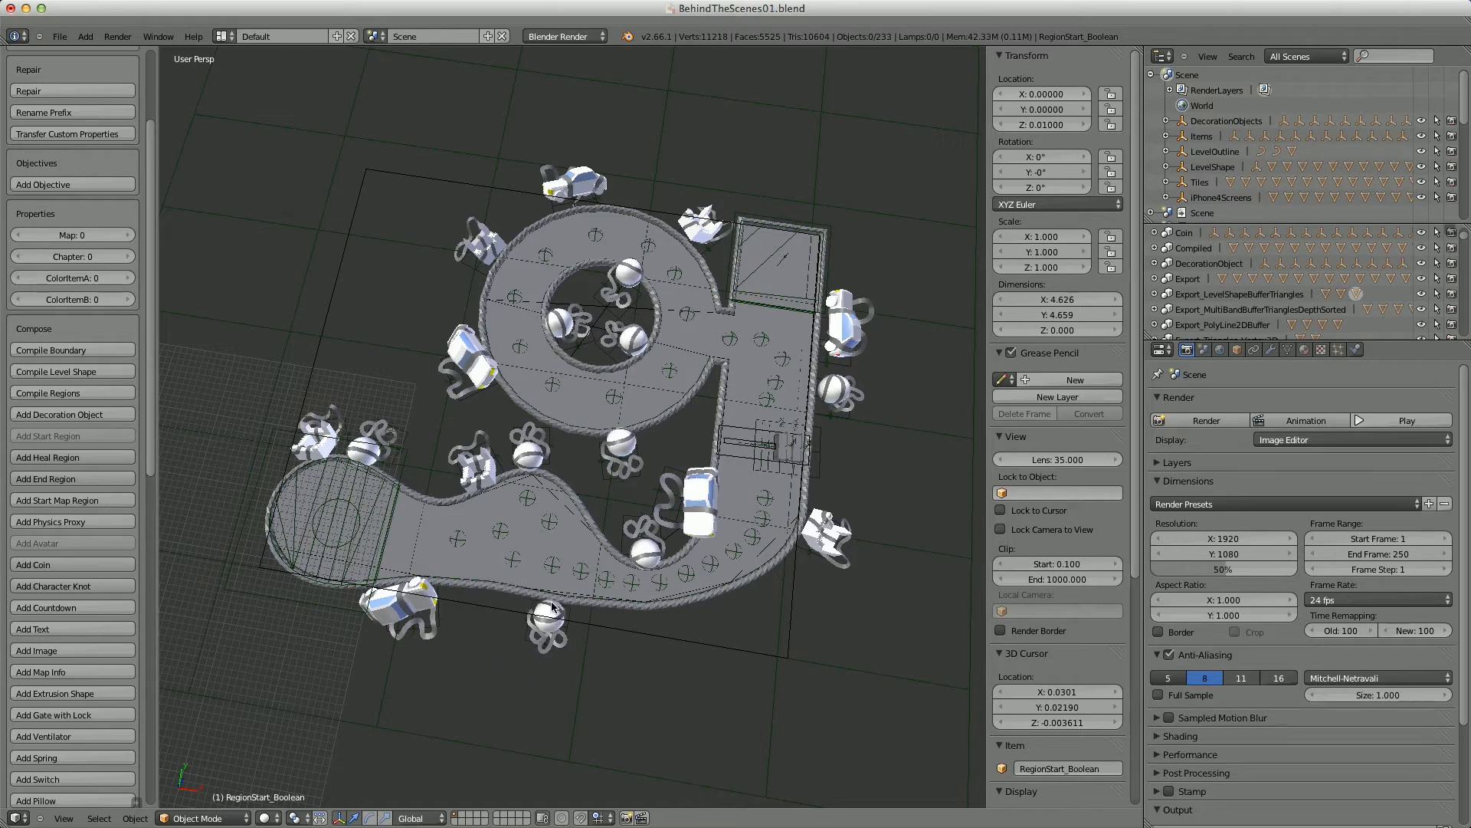
key(d)
click(751, 611)
key(d)
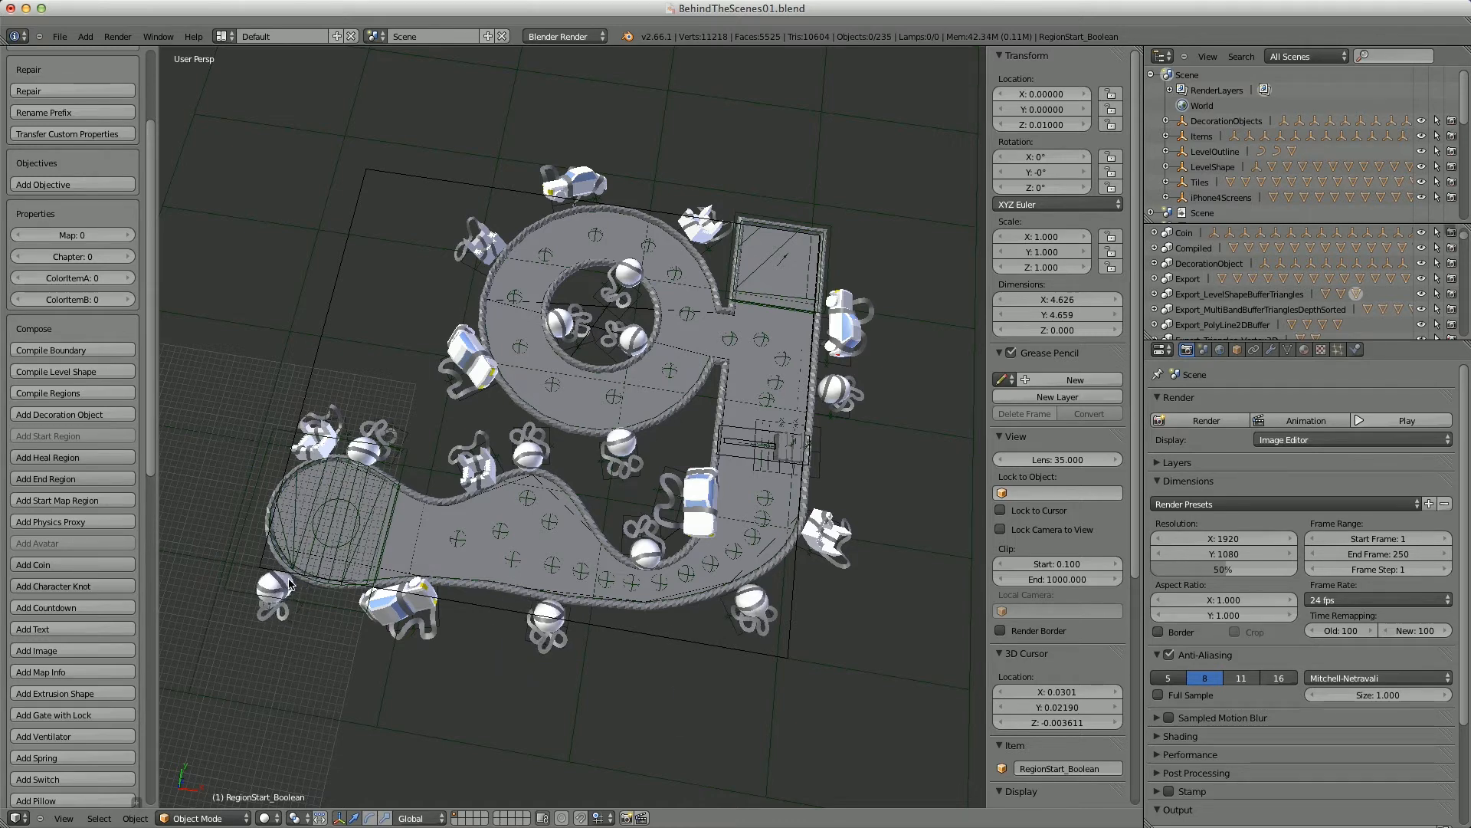
click(274, 602)
- Switch the decoration to the spiral and place it at the outer end of the start region
key(d)
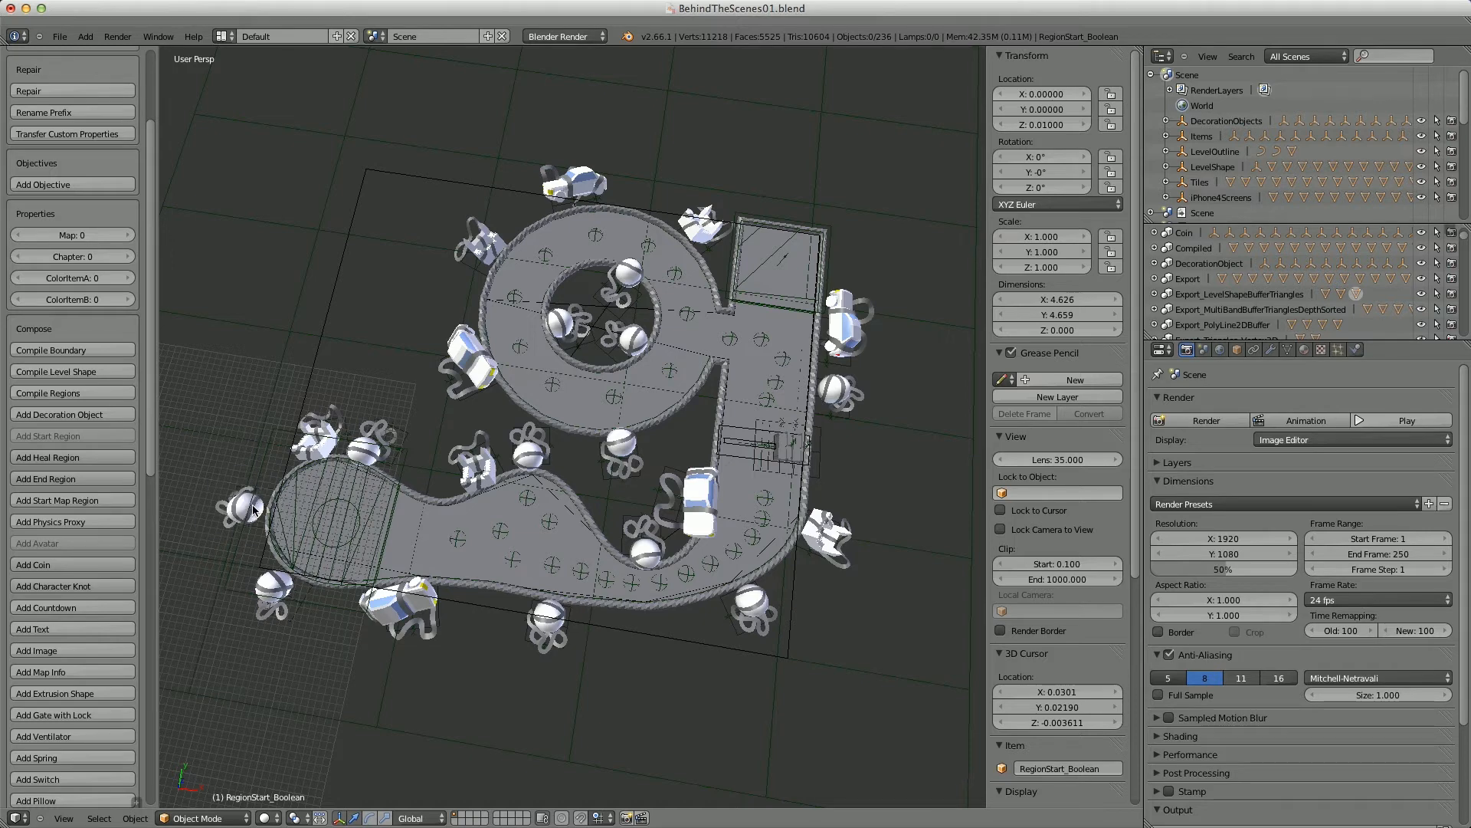
key(d)
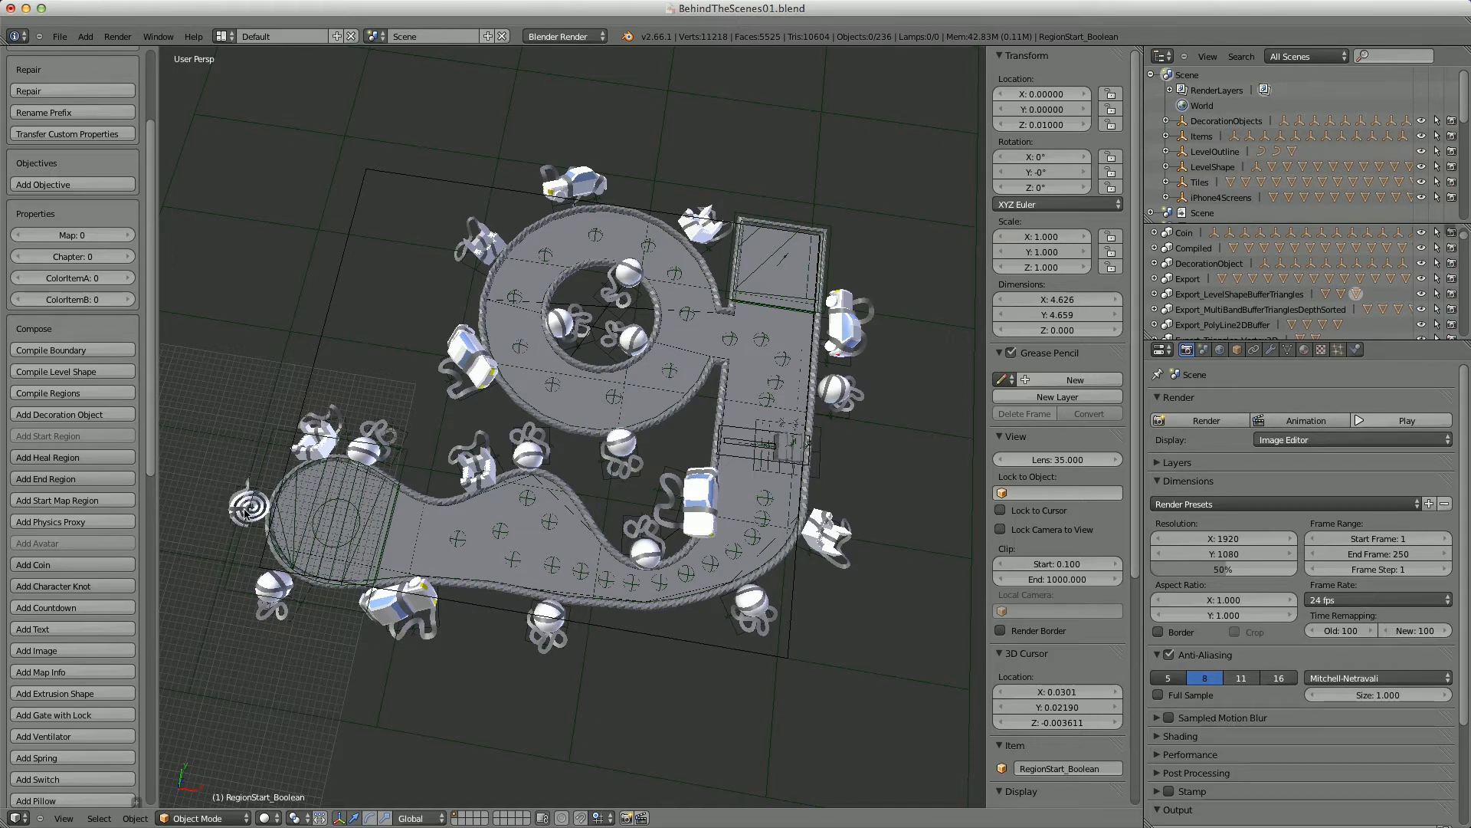
middle_drag(279, 471, 315, 440)
- Place six spiral decorations along the upper and lower edges of the wavy band, up to the lower bend
drag(417, 508, 422, 518)
drag(641, 476, 586, 457)
drag(566, 611, 557, 611)
drag(719, 587, 768, 551)
middle_drag(768, 552, 757, 598)
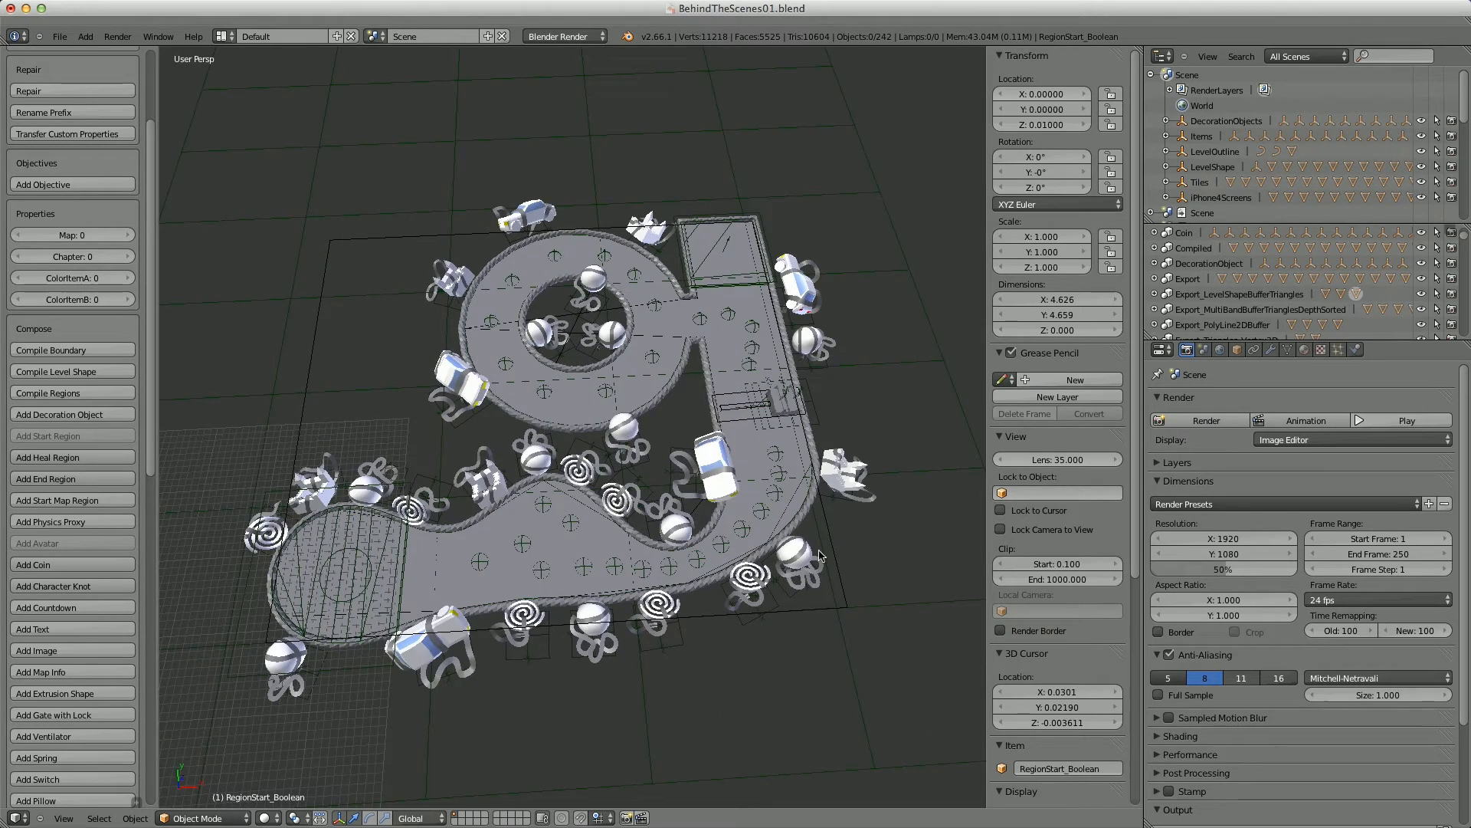
- Place five spiral decorations around the outer edge of the ring, filling gaps between the cars and spiky objects
drag(524, 430, 505, 431)
drag(504, 432, 498, 441)
middle_drag(499, 442, 484, 473)
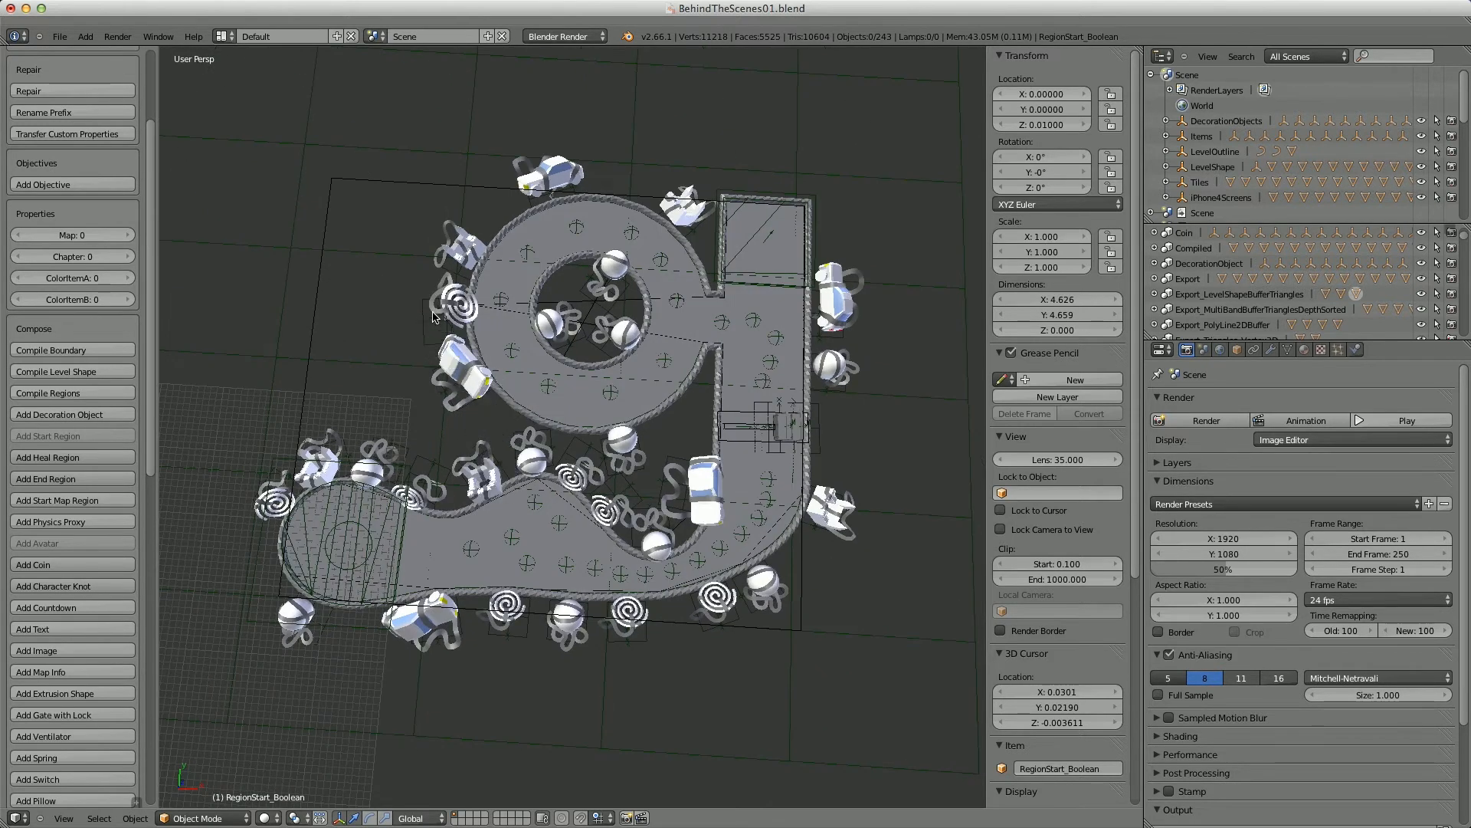
click(434, 311)
drag(500, 211, 514, 221)
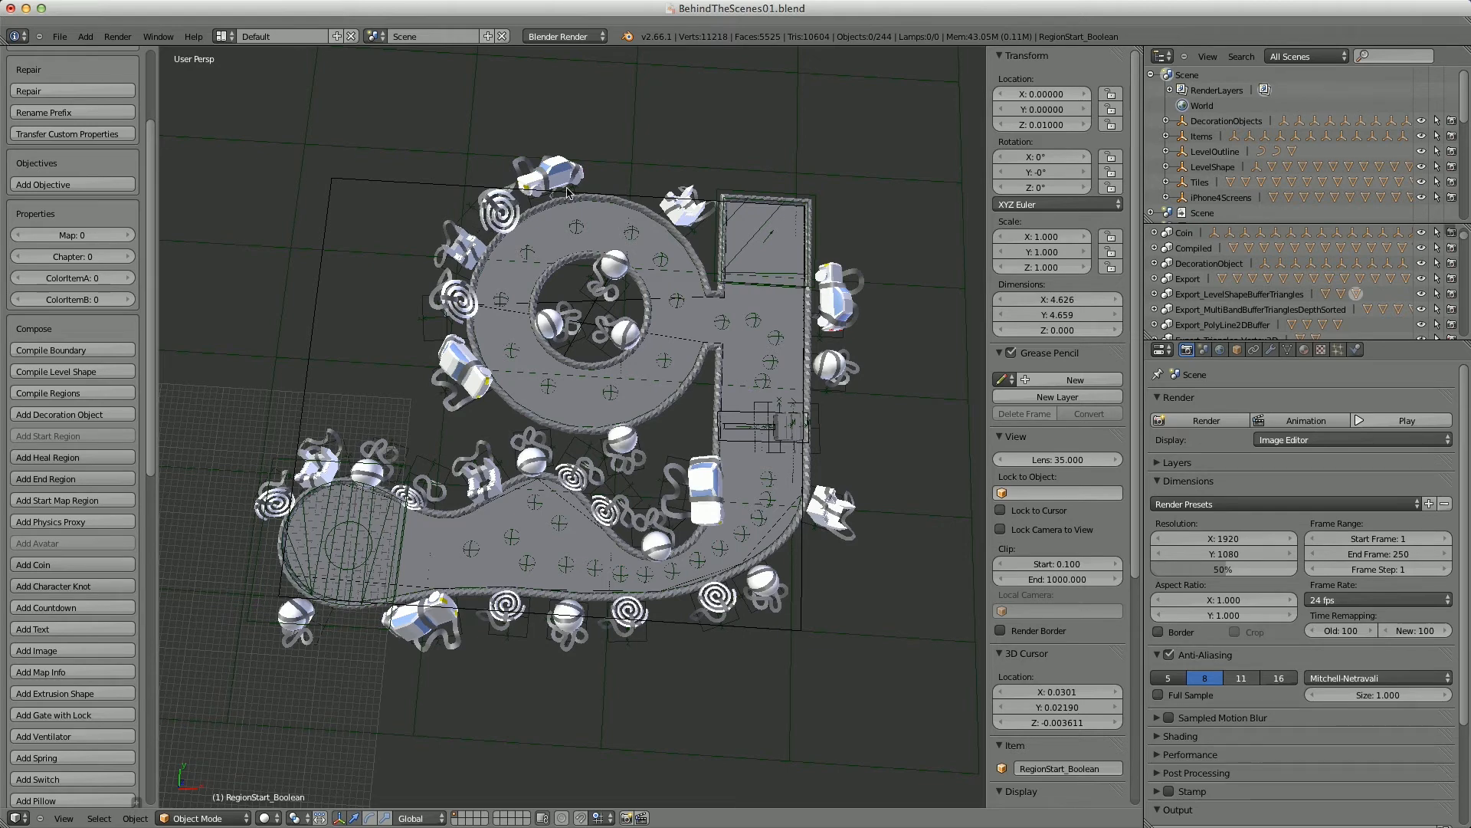
drag(618, 181, 619, 200)
drag(696, 405, 677, 411)
drag(502, 421, 513, 427)
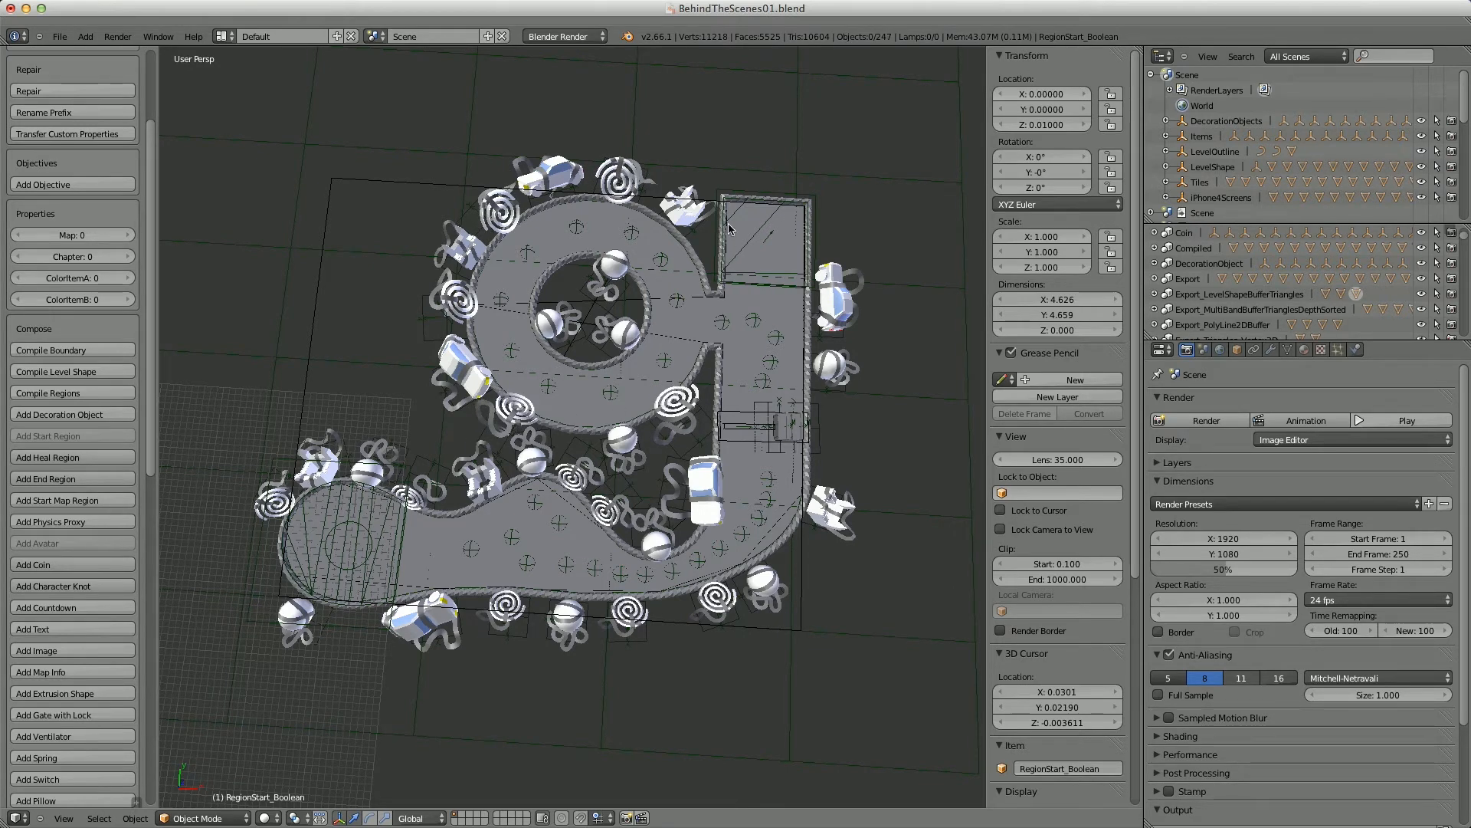
- Place spiral decorations around the end region's corners, beside the start region, and outside the lower bend
drag(734, 177, 715, 184)
drag(821, 182, 832, 250)
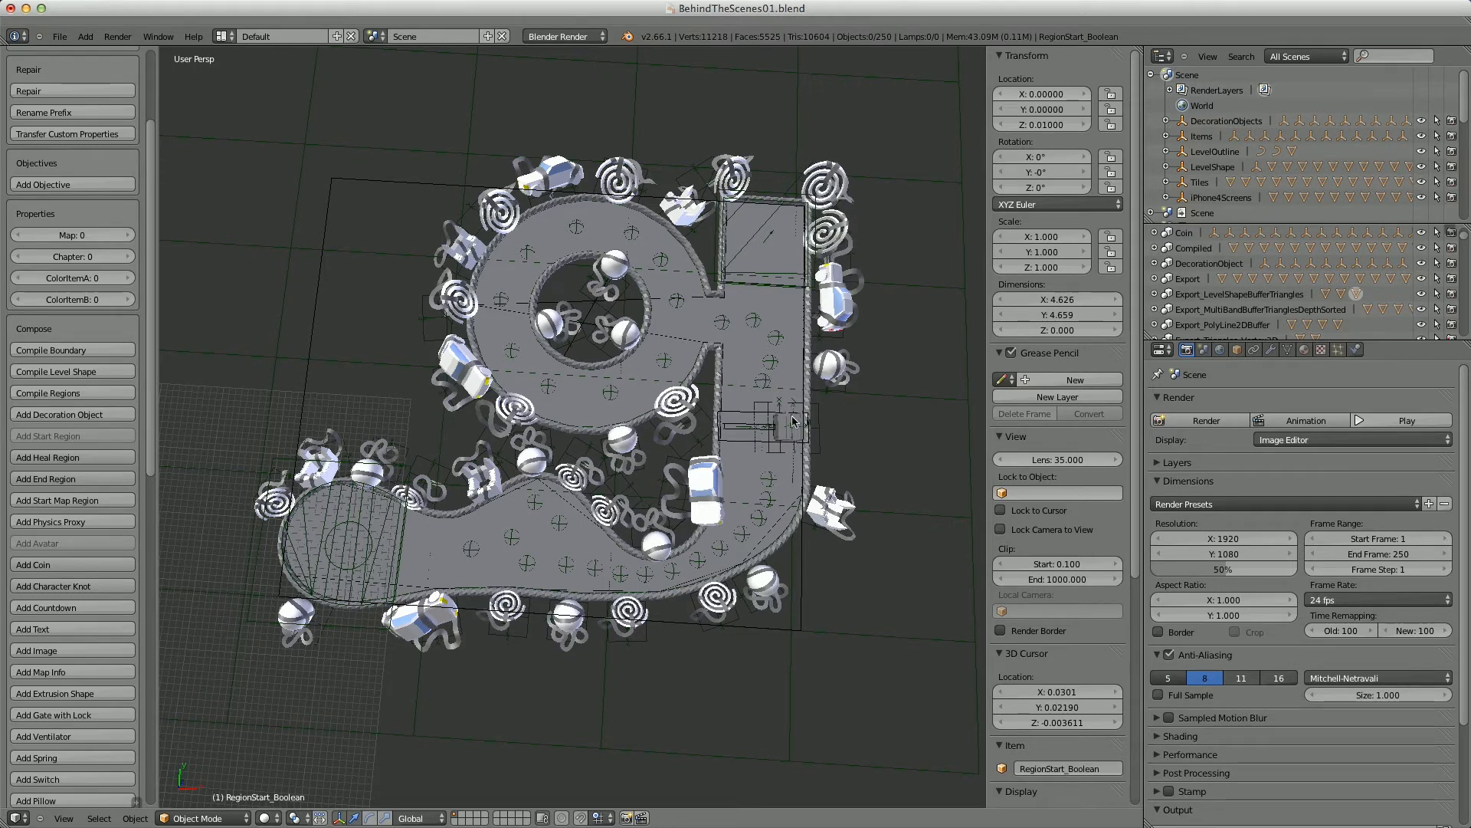
drag(337, 628, 276, 562)
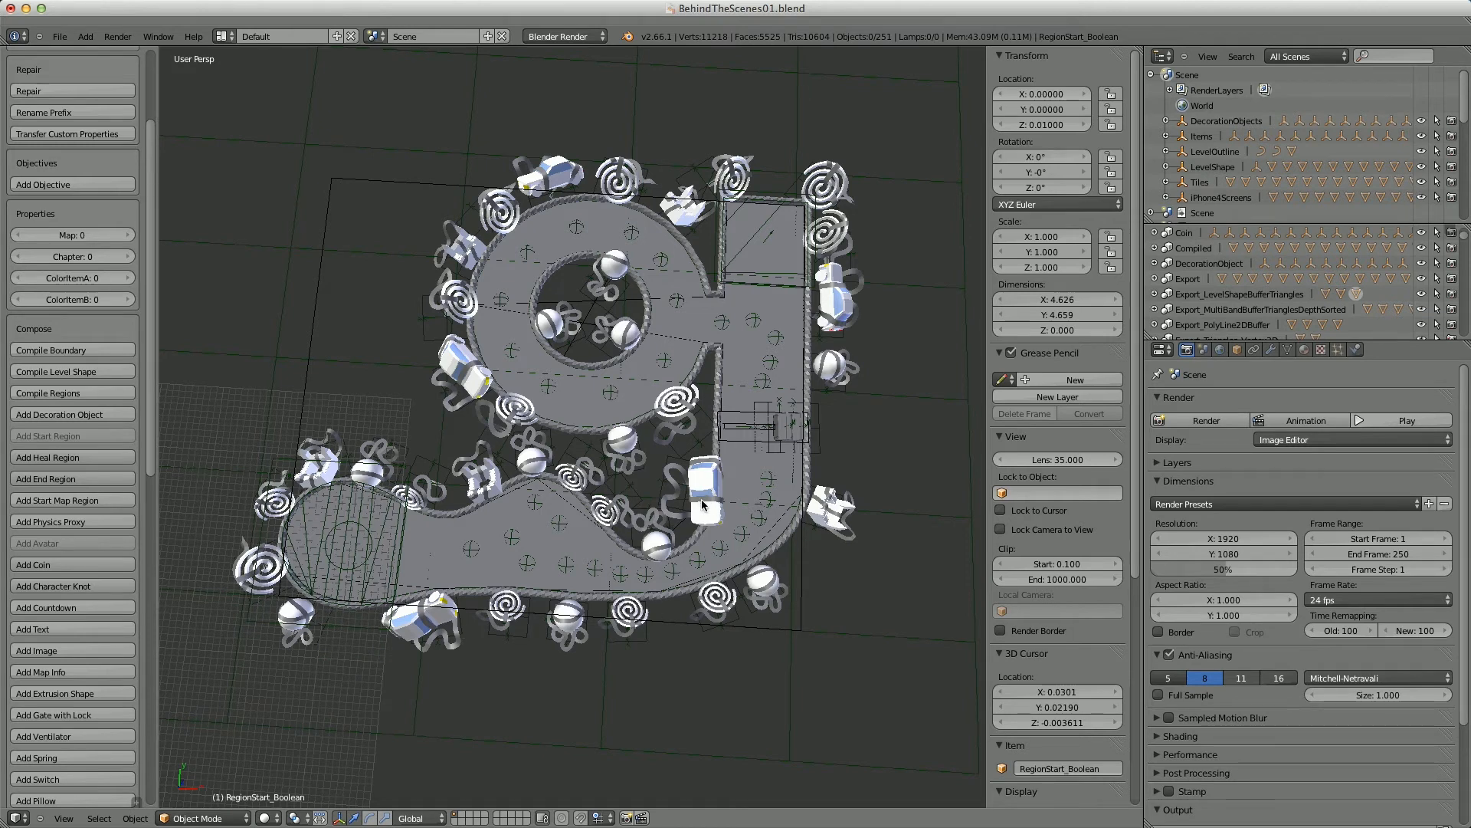
shift+middle_drag(688, 500, 653, 497)
drag(755, 550, 761, 549)
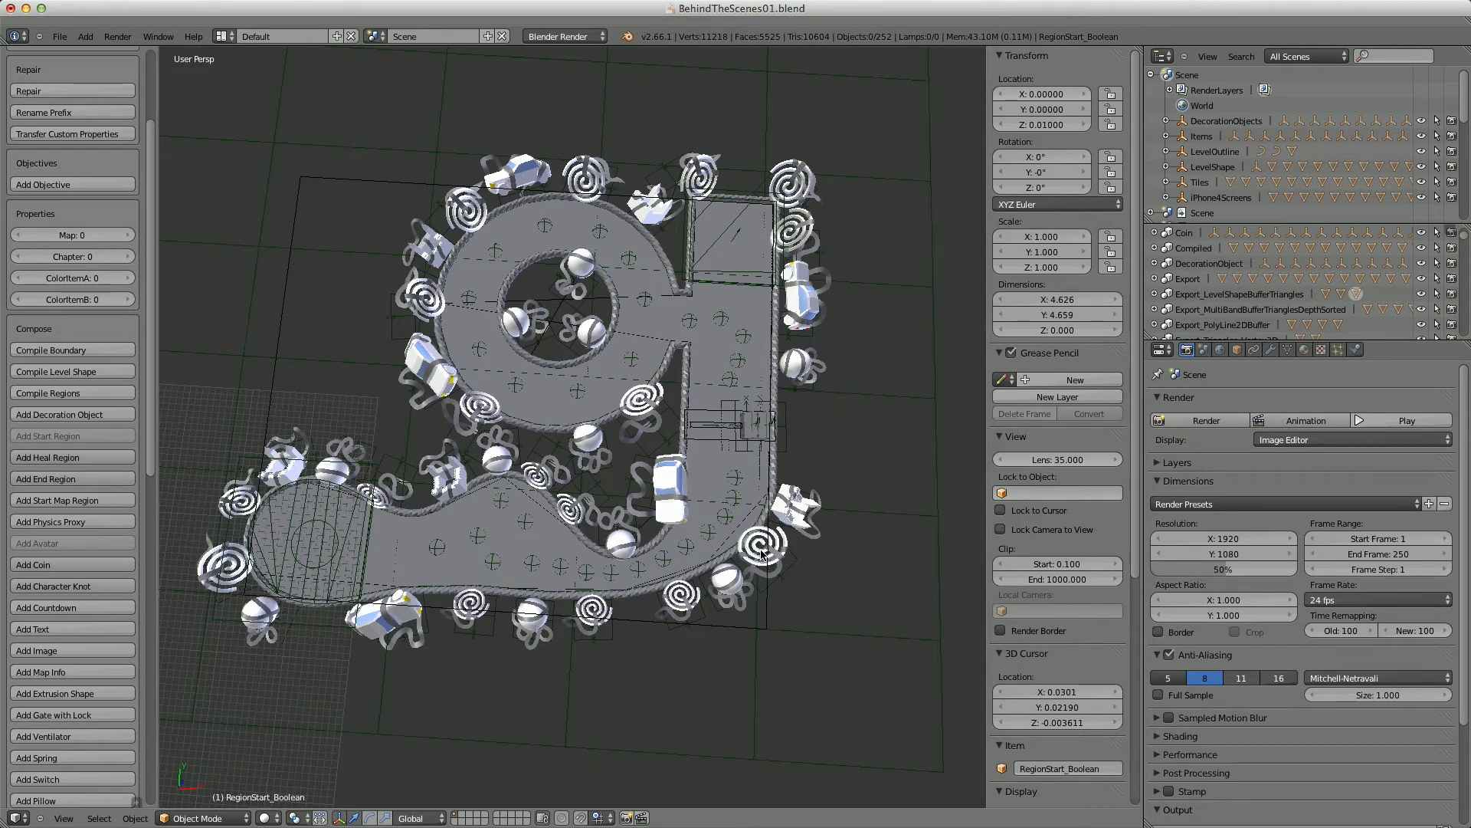
- Switch the decoration from the spiral to letters and place a letter B at the upper end of the lower bend's outer edge
scroll(761, 550, up, 3)
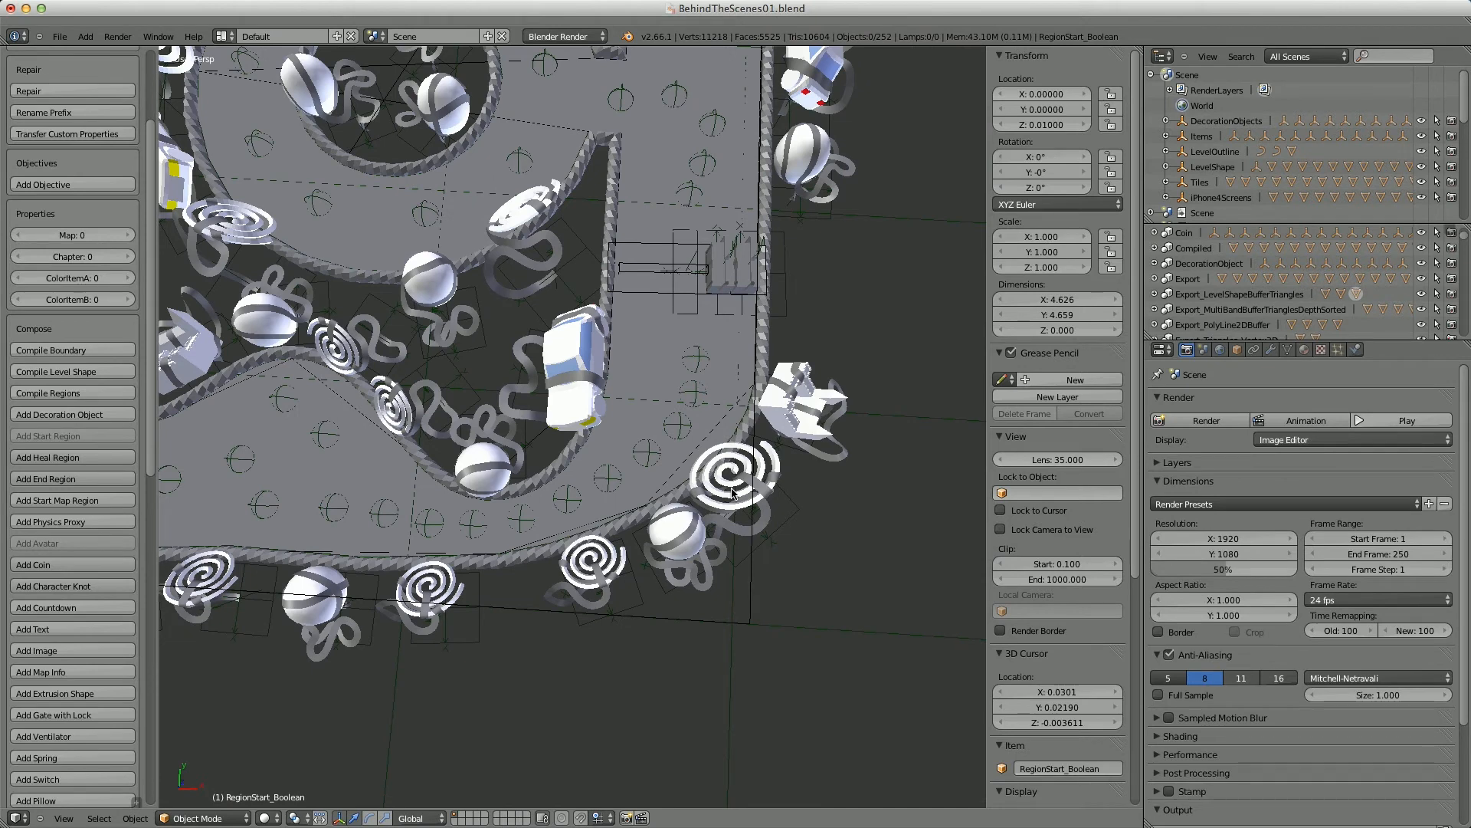
click(732, 492)
click(730, 492)
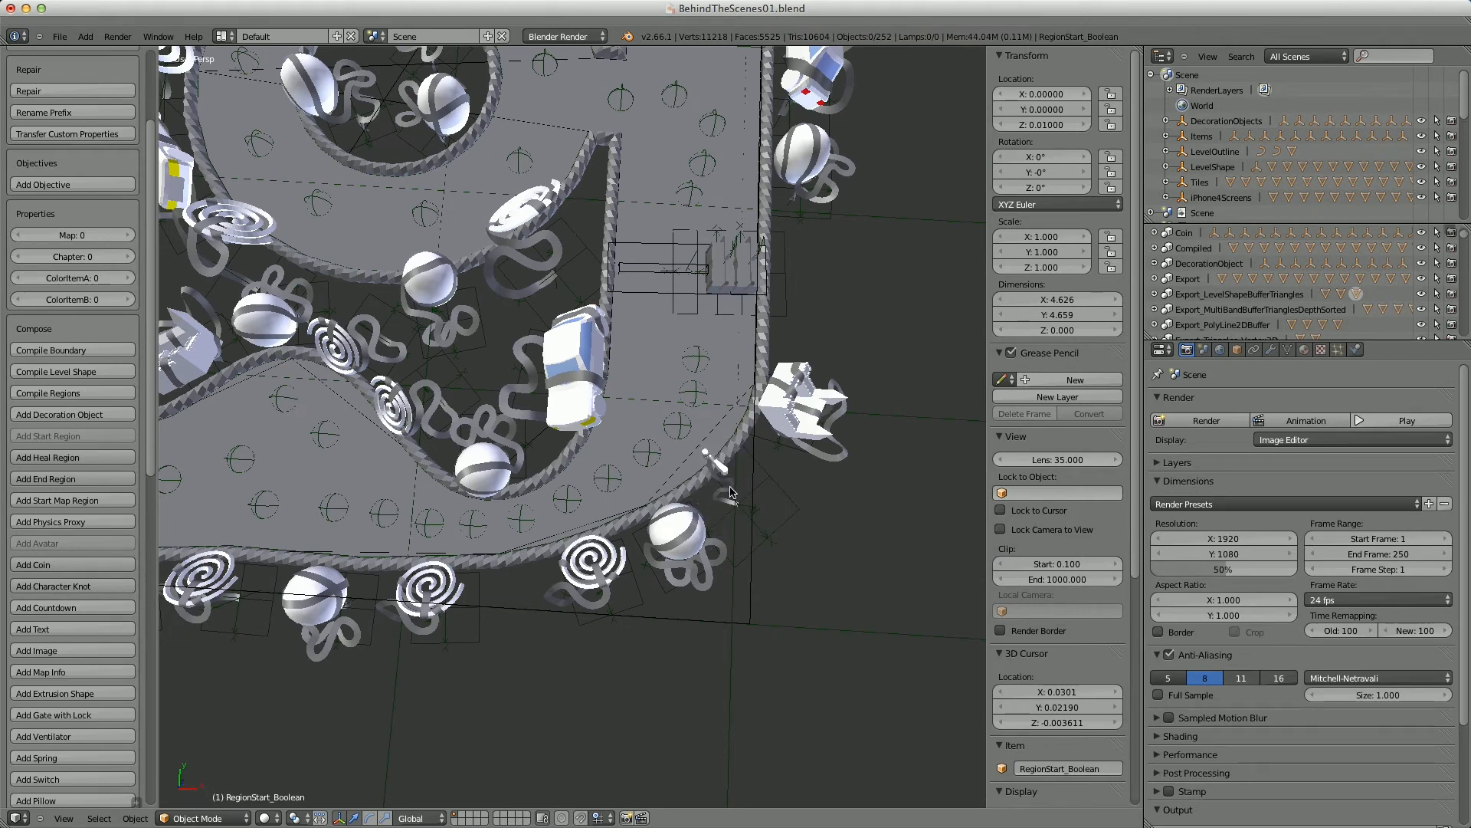
click(731, 492)
click(731, 492)
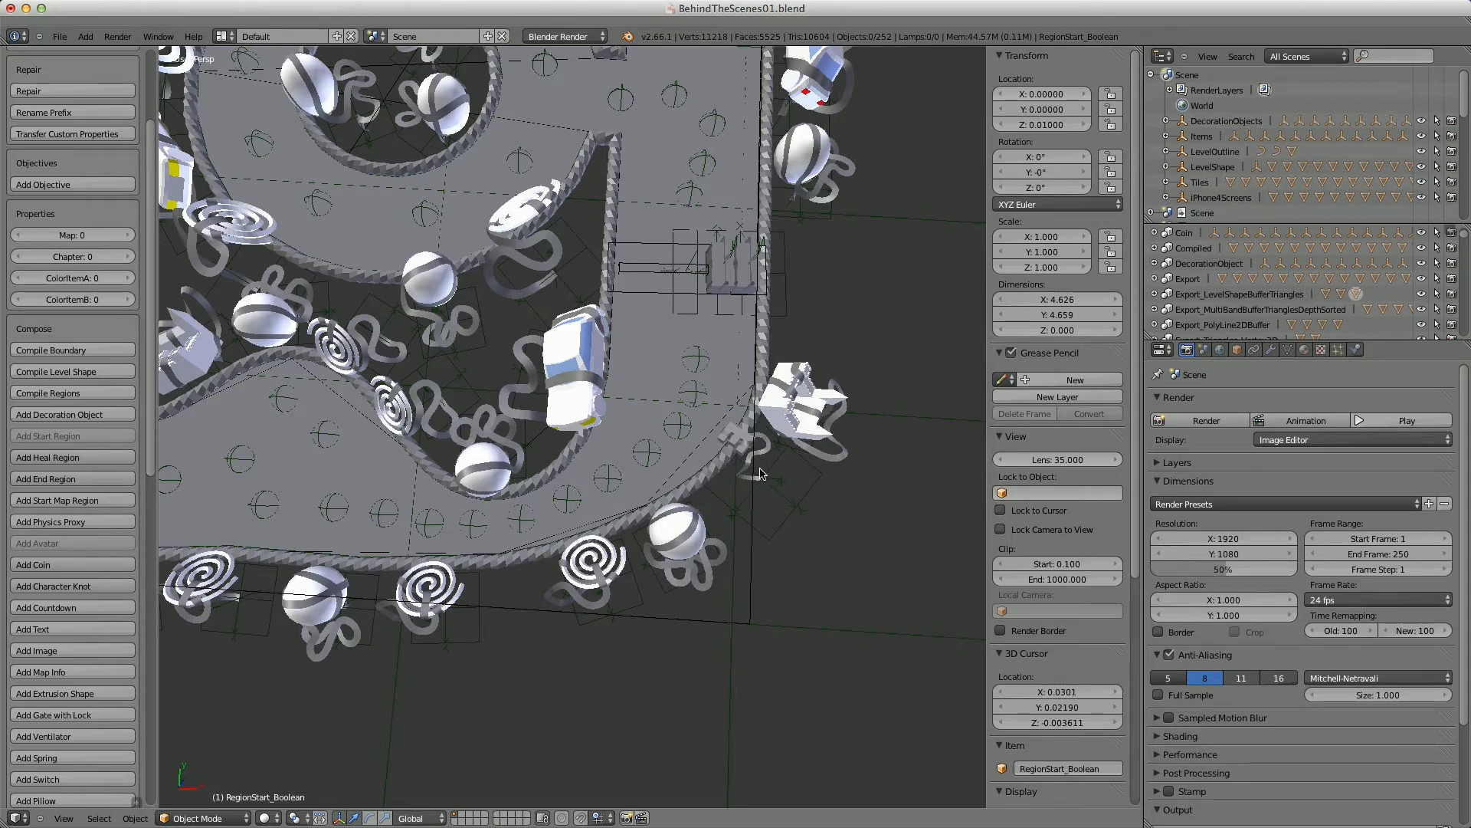
click(761, 473)
click(761, 474)
scroll(760, 474, down, 4)
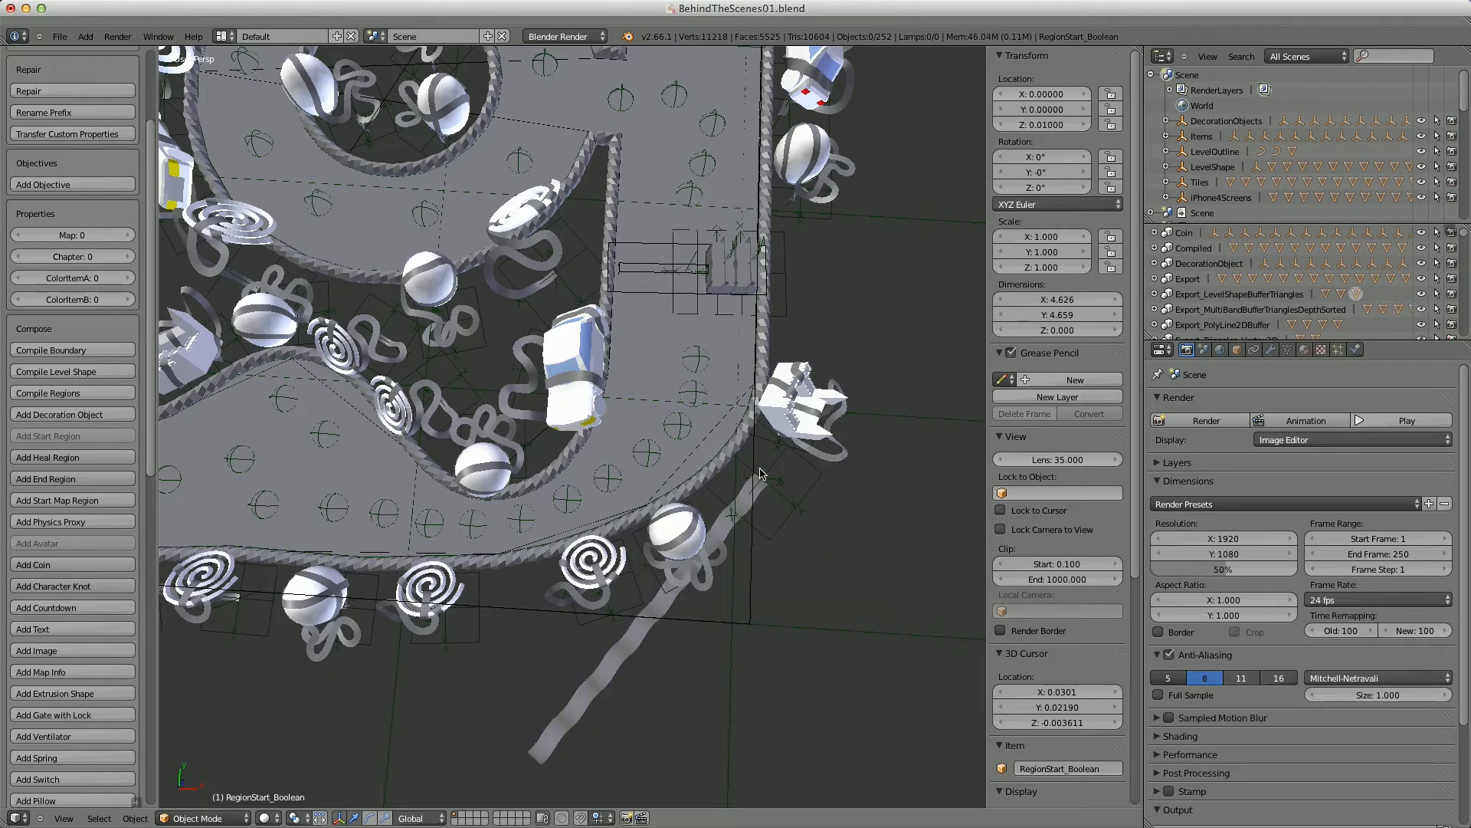
scroll(760, 468, down, 1)
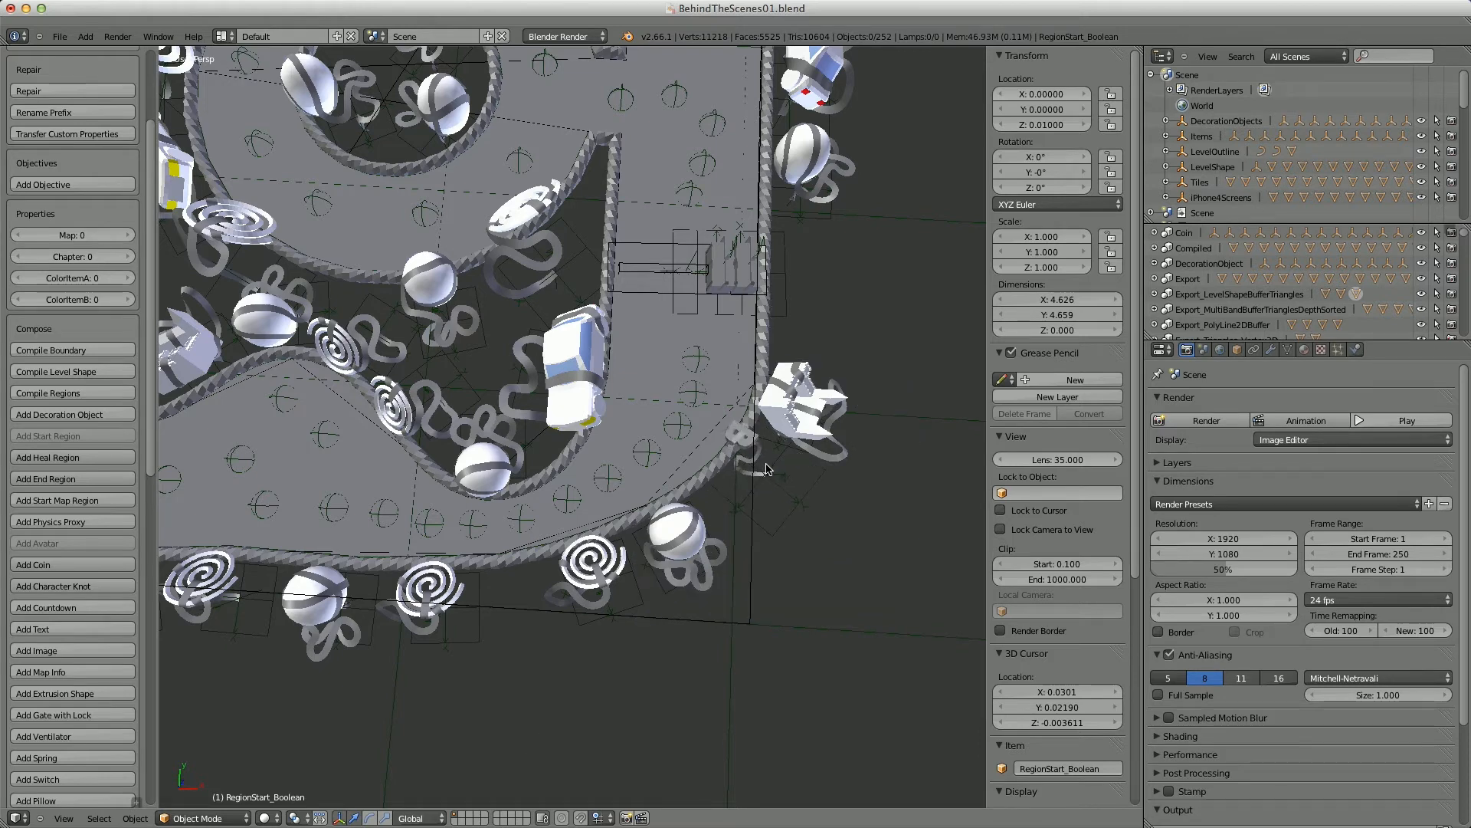
click(763, 458)
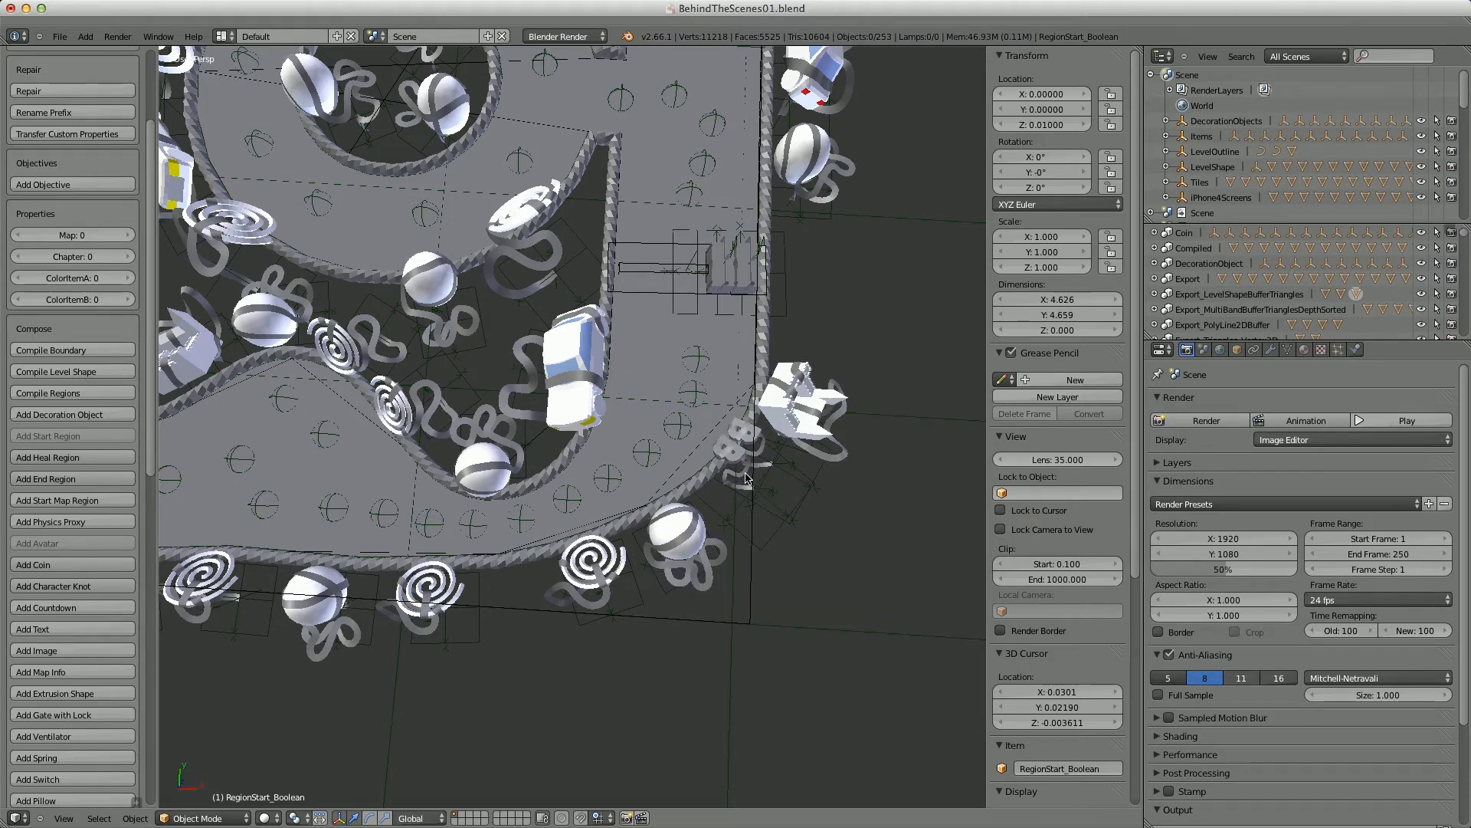
- Place the letters L, E and N after the B along the outer edge of the lower bend
scroll(746, 478, down, 4)
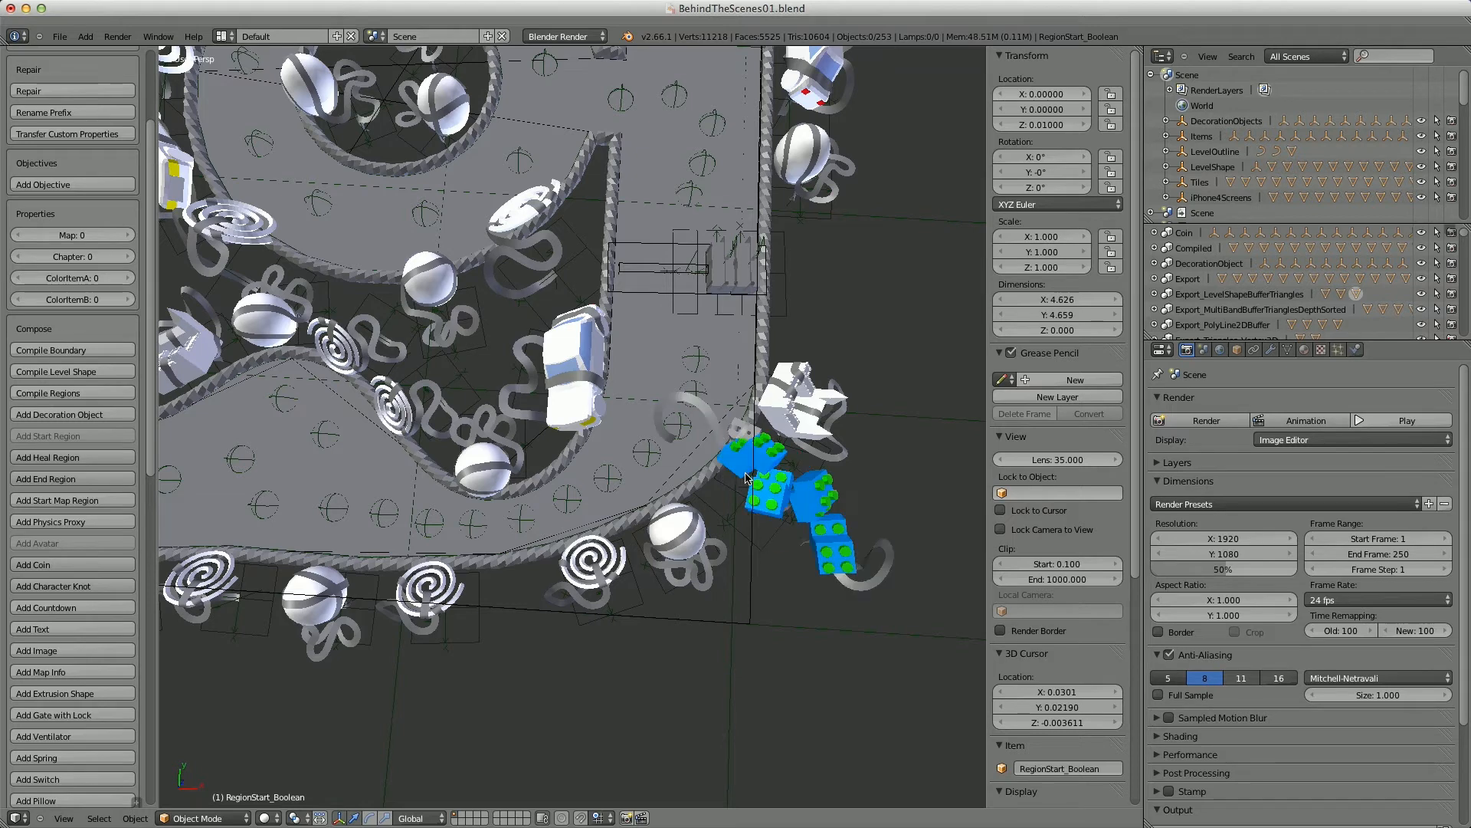
scroll(746, 478, down, 1)
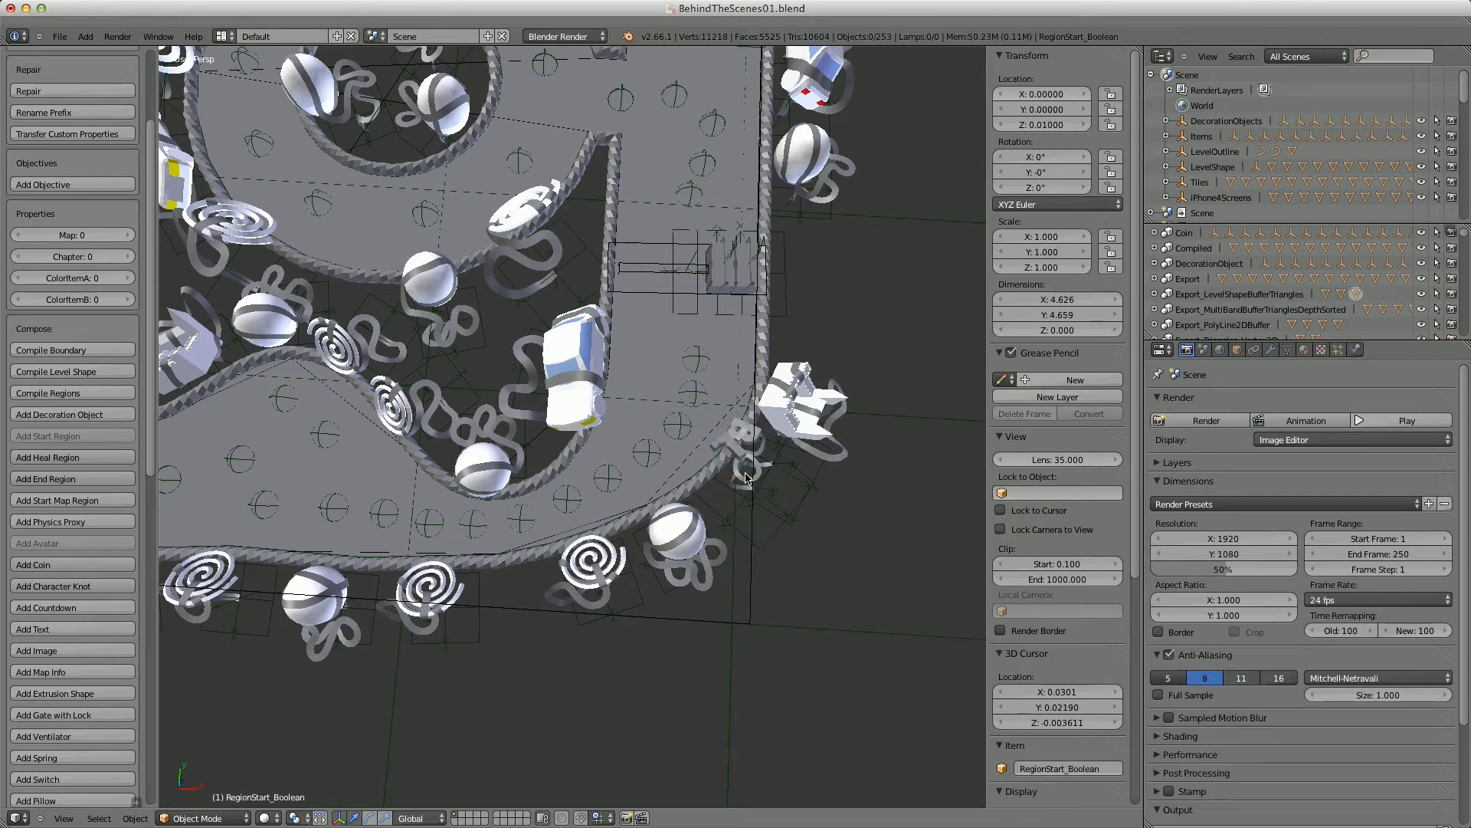
click(745, 478)
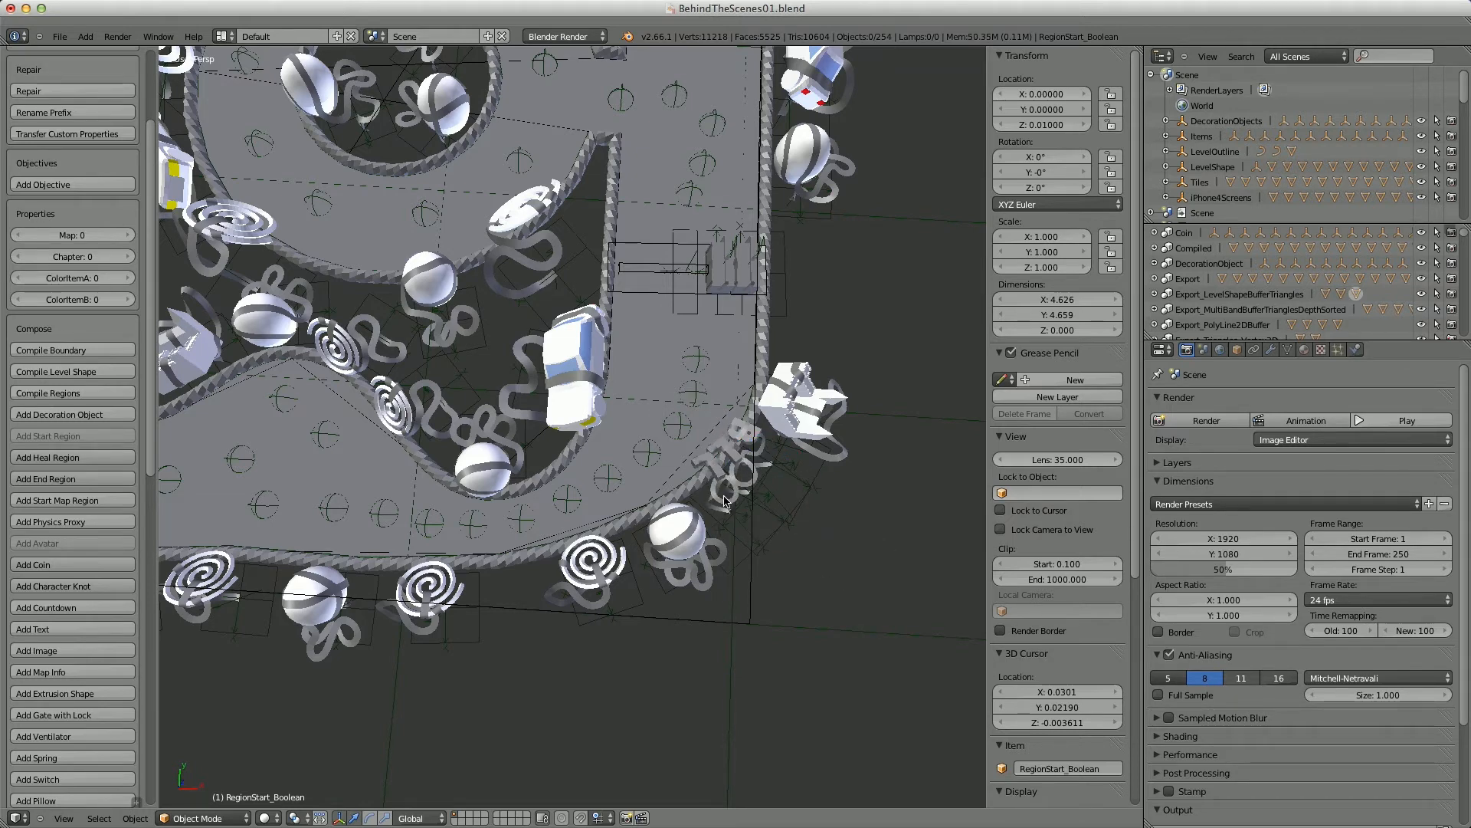
scroll(720, 502, down, 1)
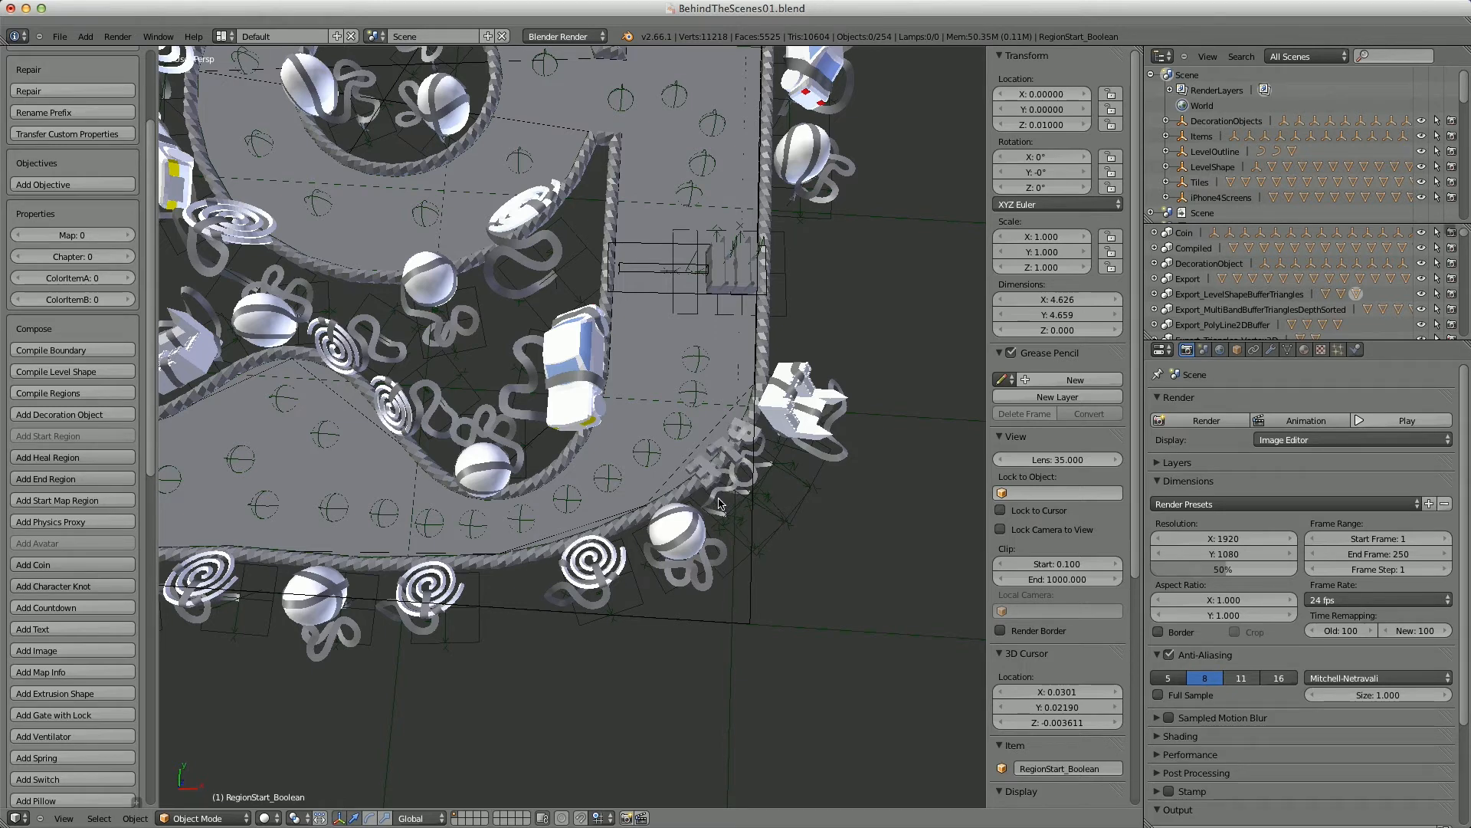
click(698, 517)
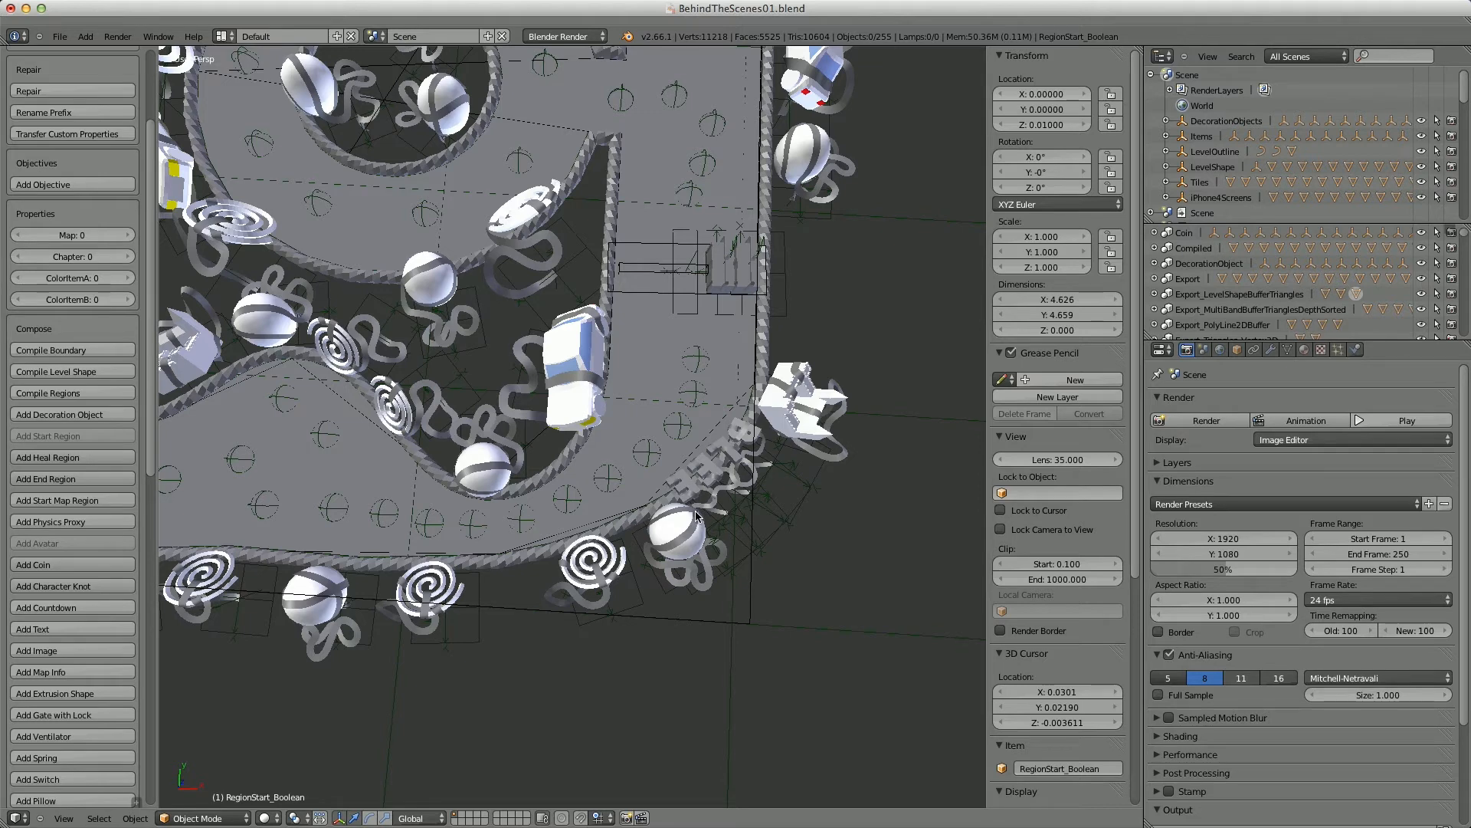
scroll(698, 516, down, 3)
scroll(697, 516, down, 2)
click(693, 517)
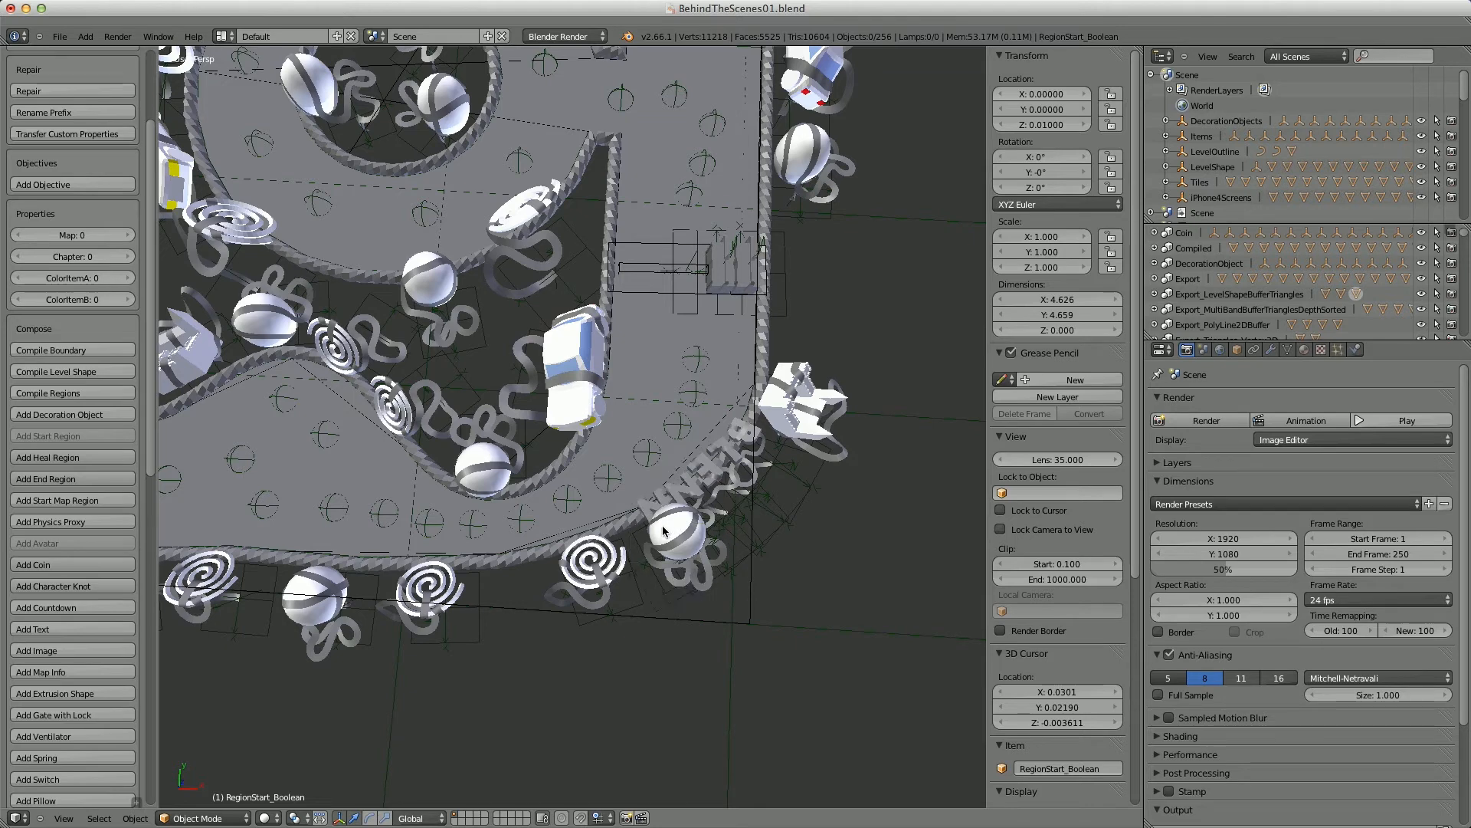
- Place the letters D, E and R along the lower bend to complete the word BLENDER
scroll(664, 530, down, 4)
click(635, 544)
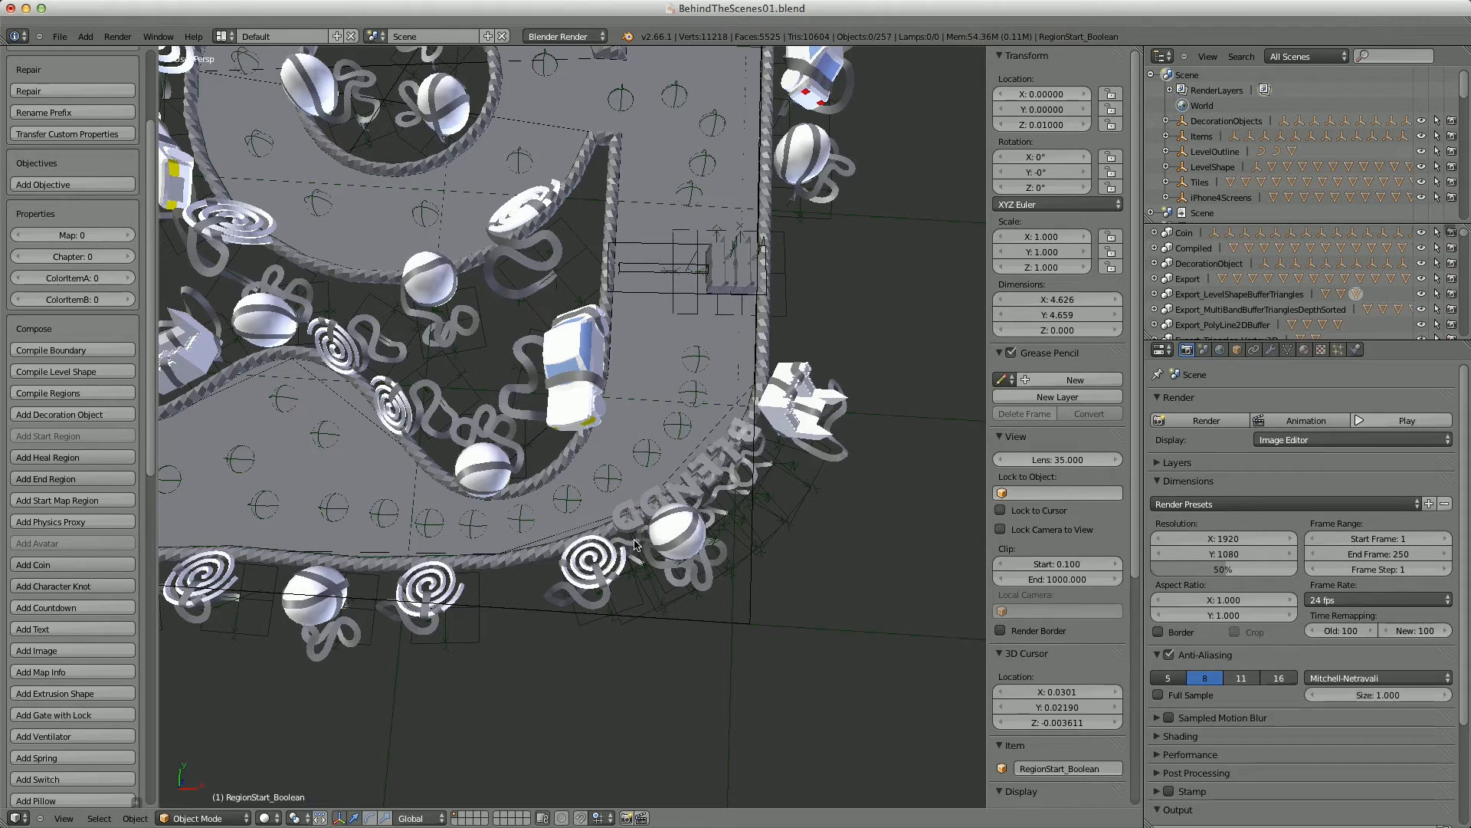
scroll(634, 544, down, 2)
click(634, 545)
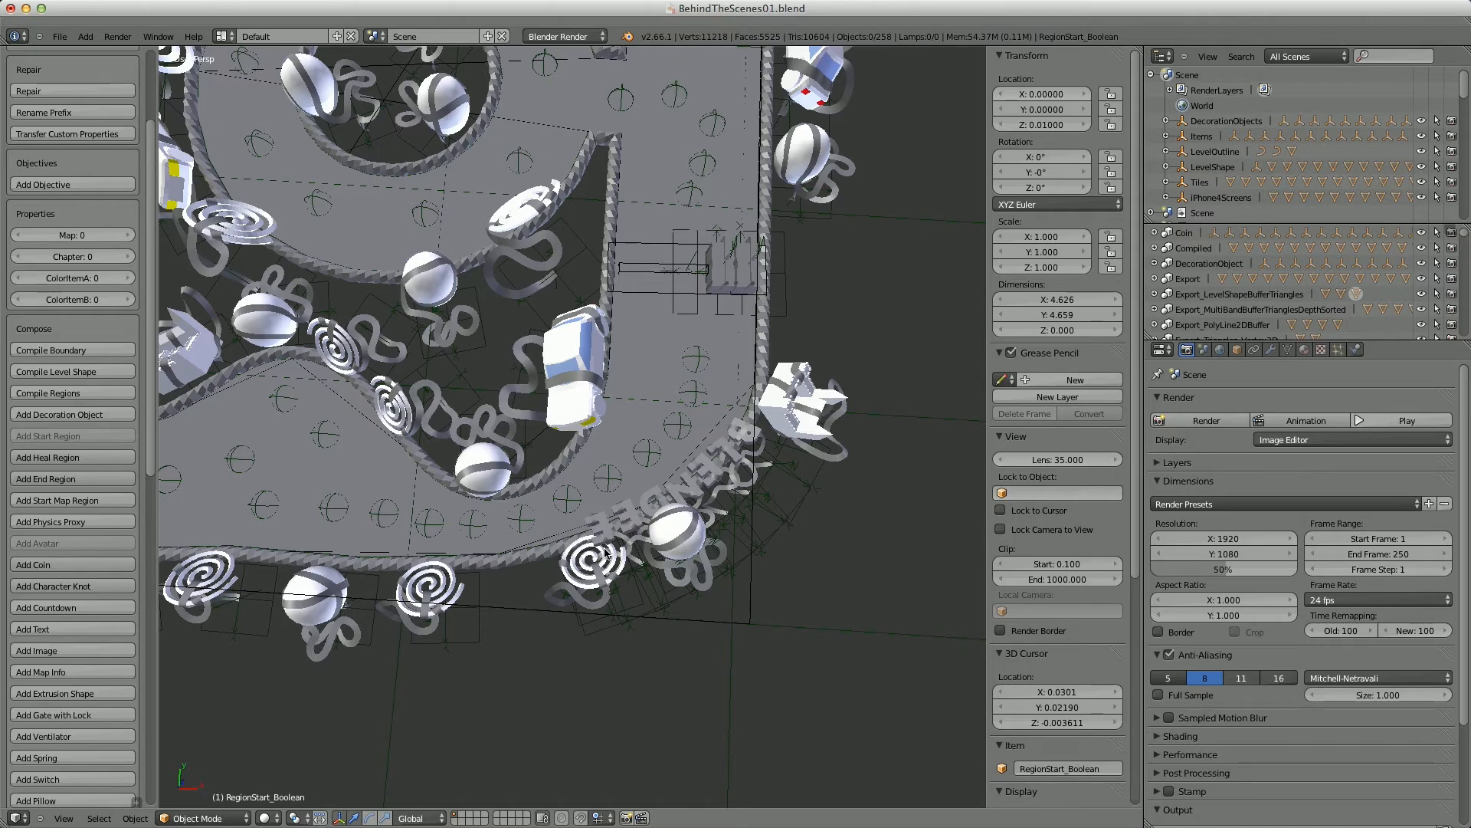
scroll(605, 553, down, 4)
scroll(605, 553, down, 2)
- Delete the striped ball decoration that overlaps the BLENDER letters on the lower bend
right_click(696, 553)
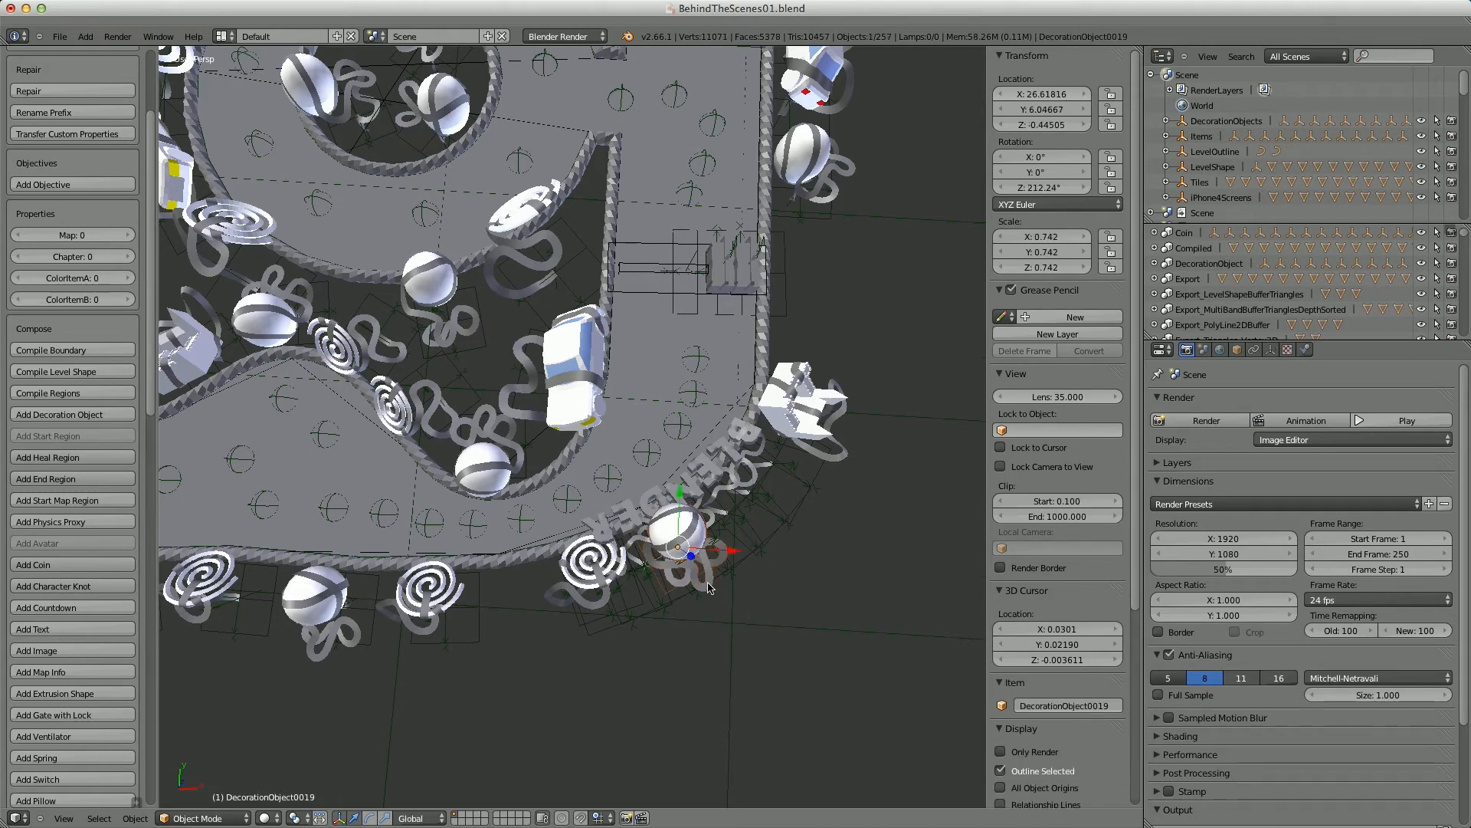
key(x)
click(694, 587)
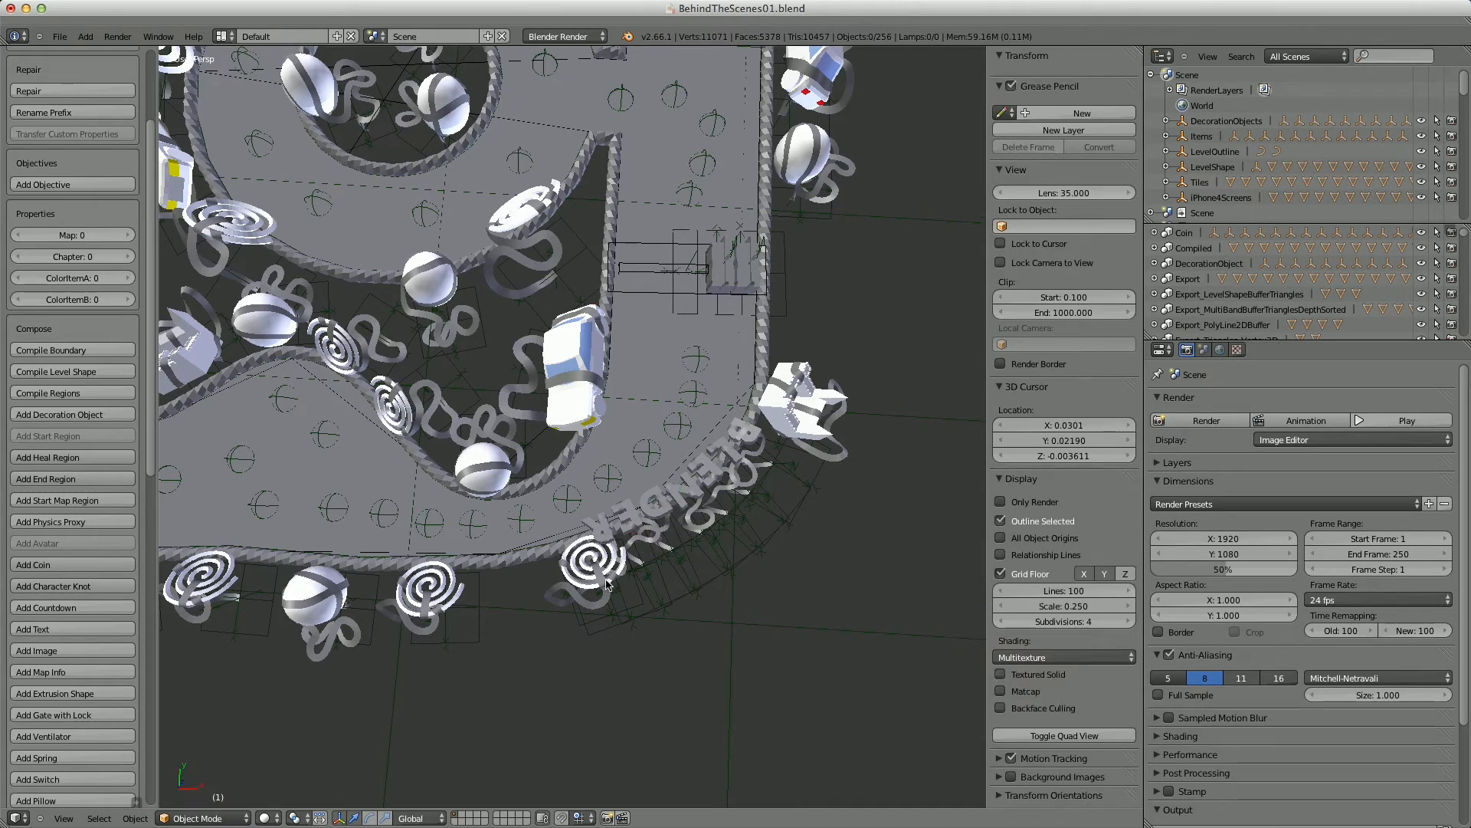
- Move the spiral decoration next to the letter R along the lower edge, away from the word BLENDER
right_click(606, 583)
right_drag(605, 582, 551, 589)
mouse_move(572, 579)
middle_down()
mouse_move(597, 581)
mouse_move(583, 576)
middle_up()
scroll(583, 575, down, 2)
shift+middle_drag(560, 501, 642, 528)
scroll(712, 483, down, 2)
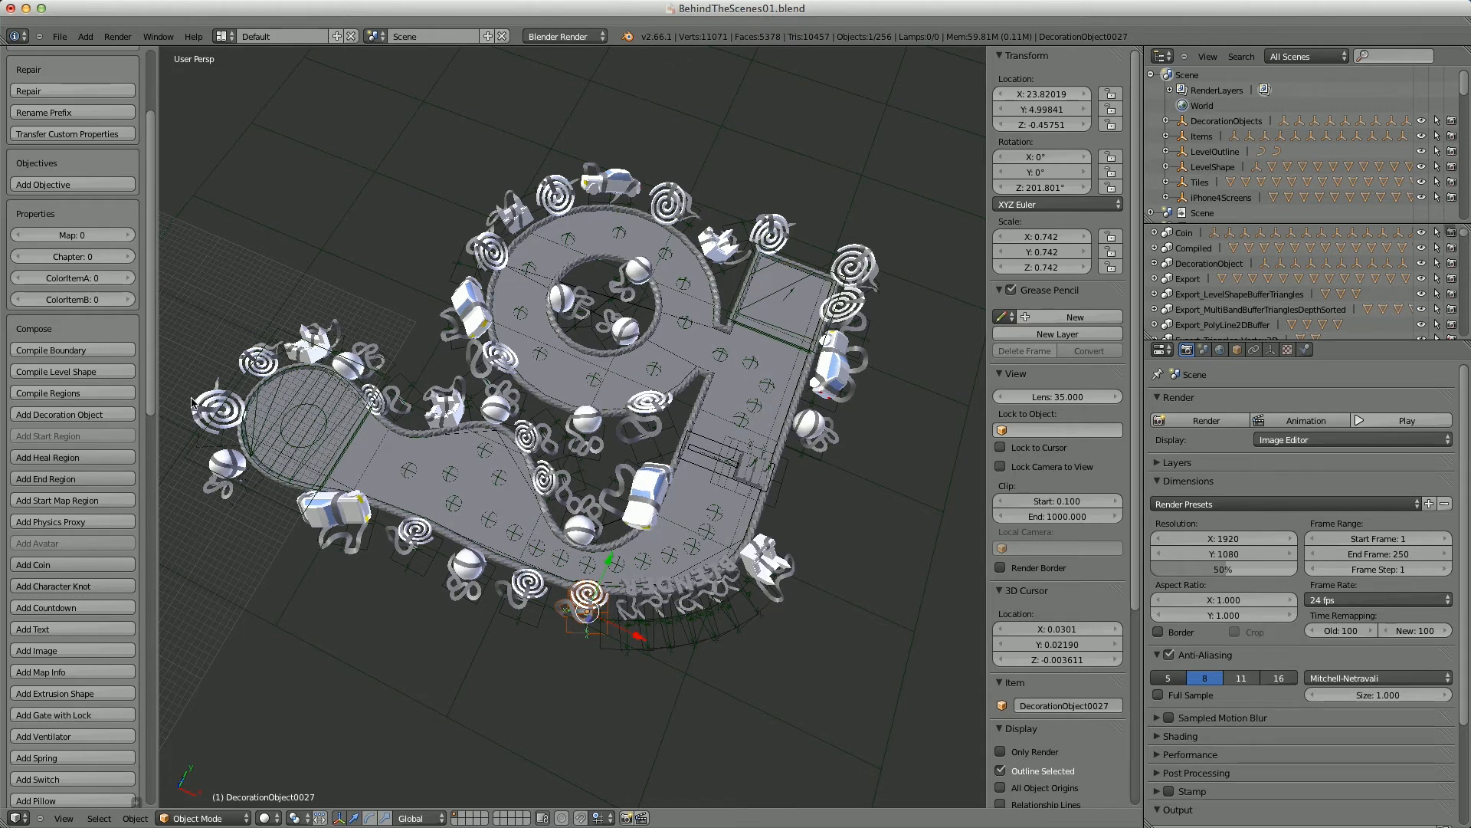
- Select the avatar in the start region and lower its ClockWise value by one
right_click(297, 442)
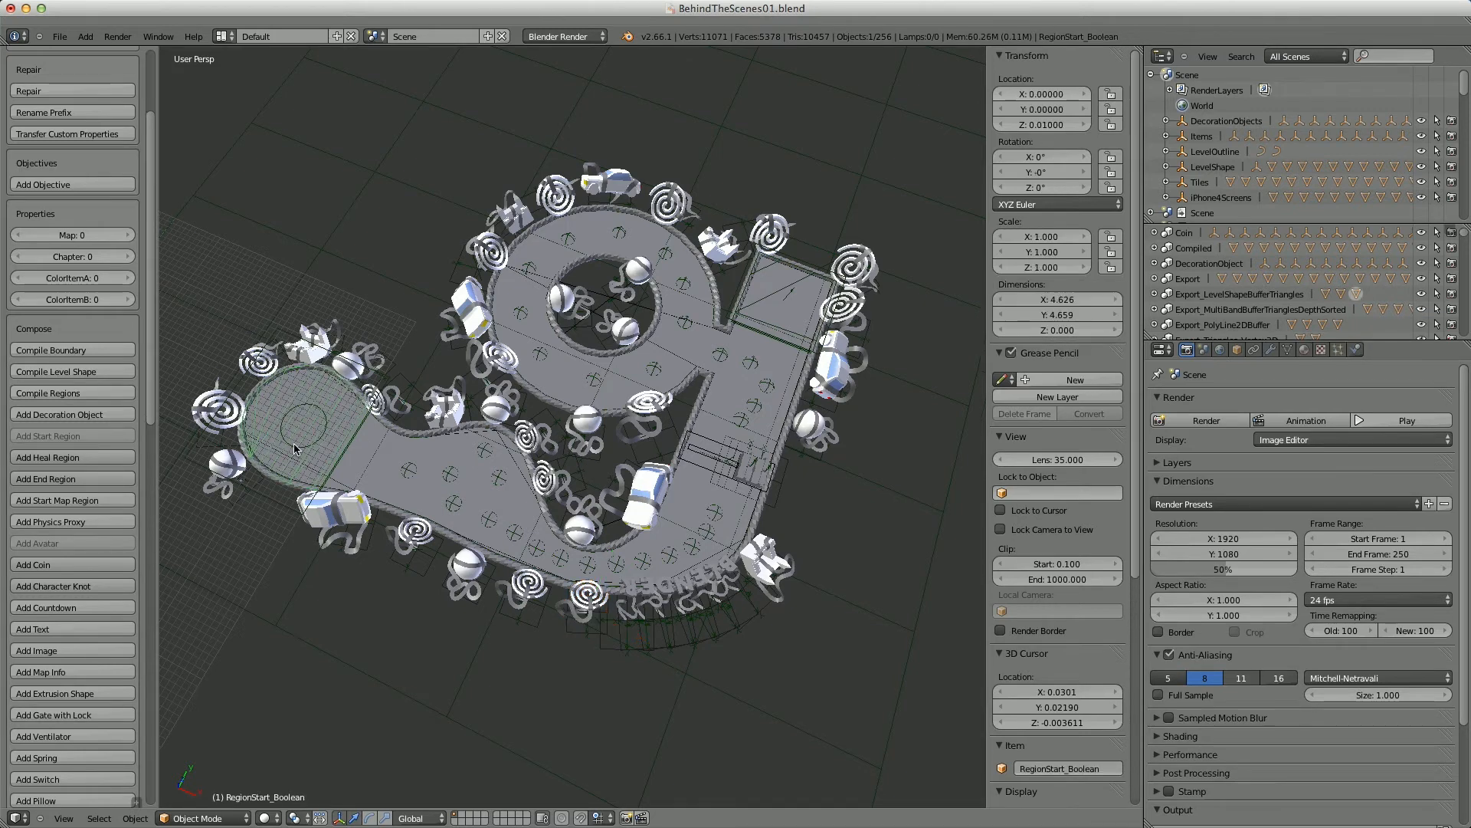
drag(157, 426, 154, 770)
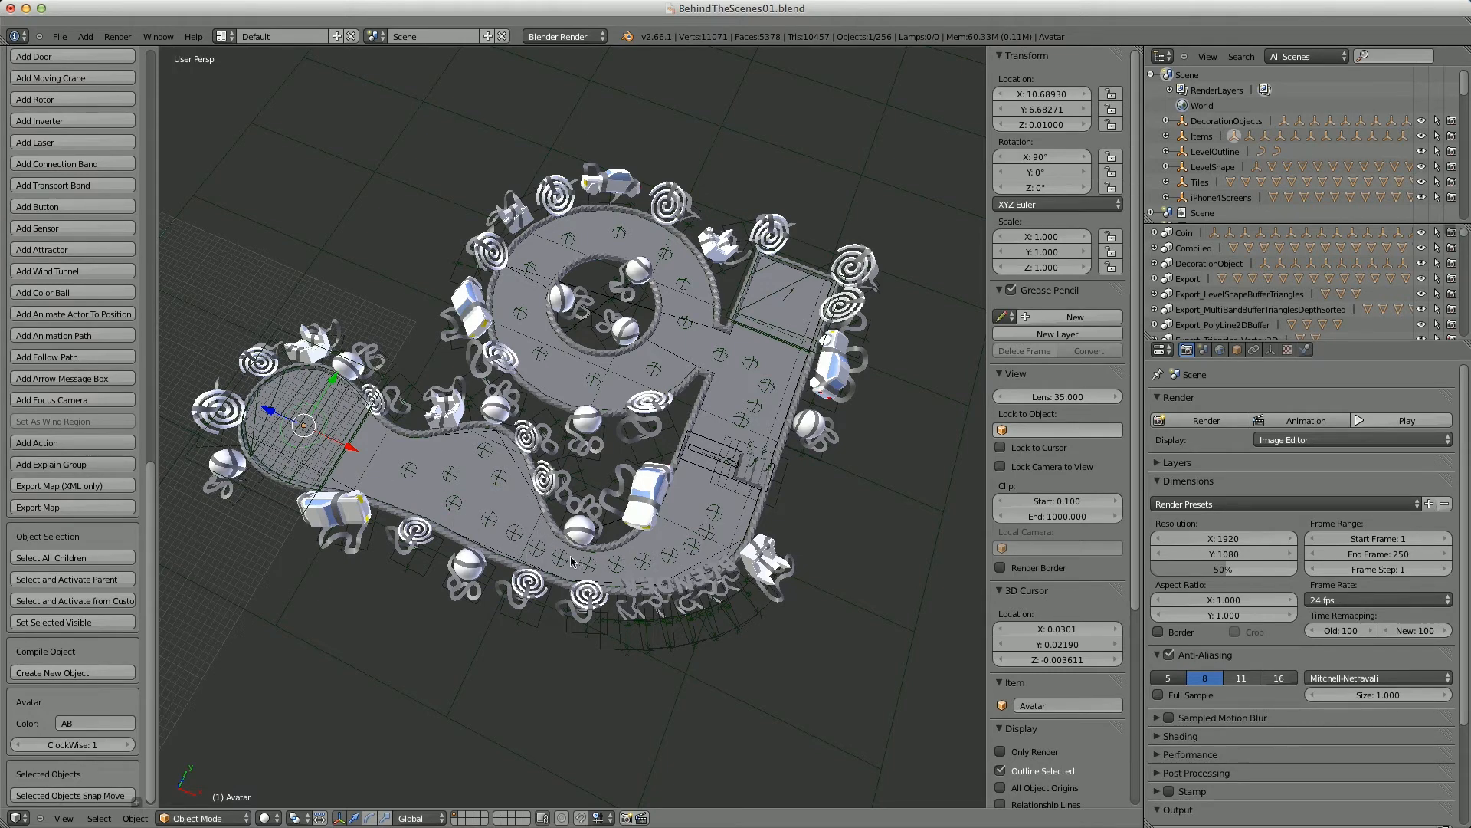
click(19, 745)
- Add a level objective of type CollectMinKnotCount
drag(154, 496, 167, 139)
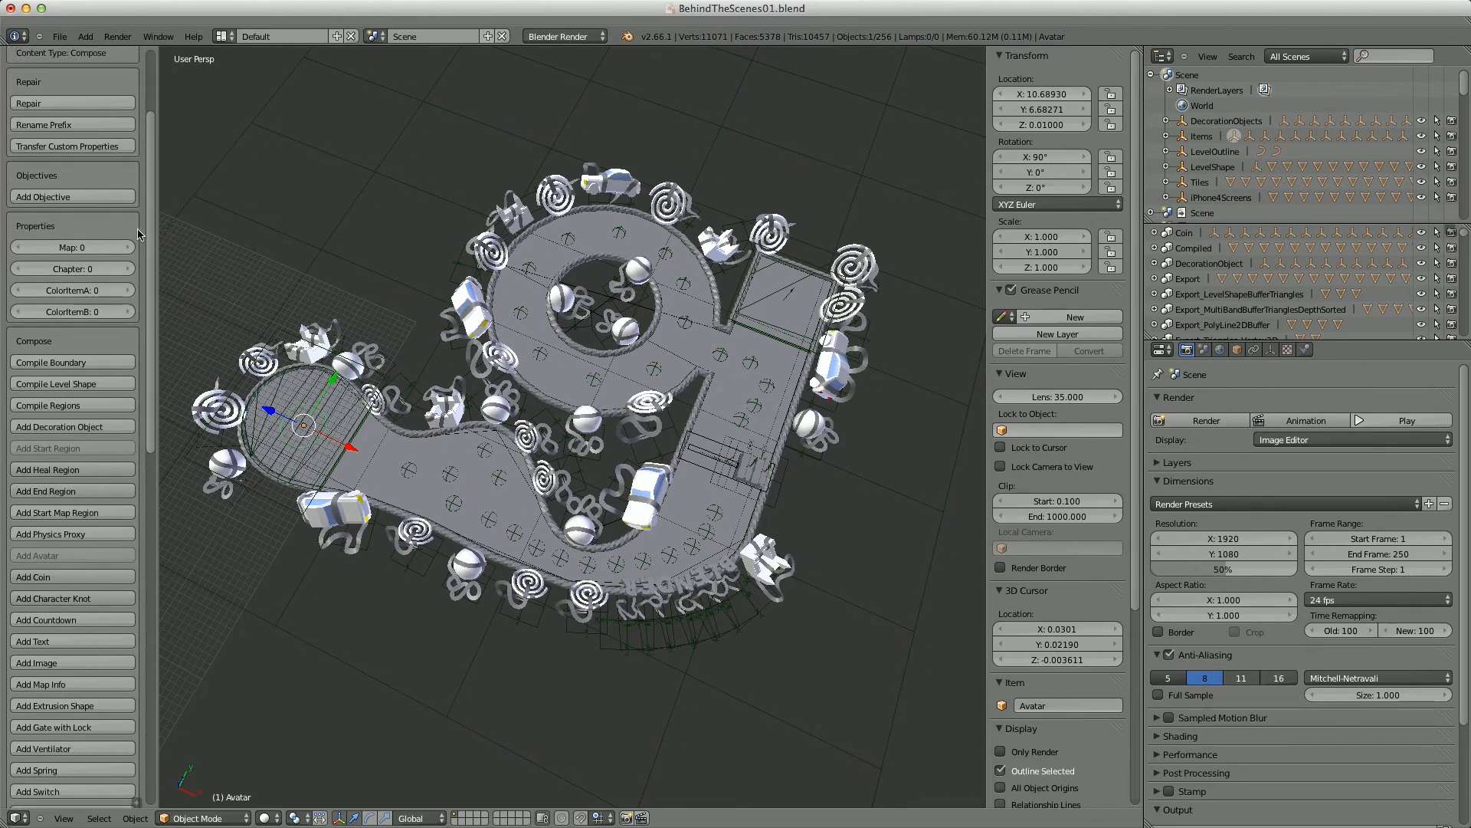
click(82, 198)
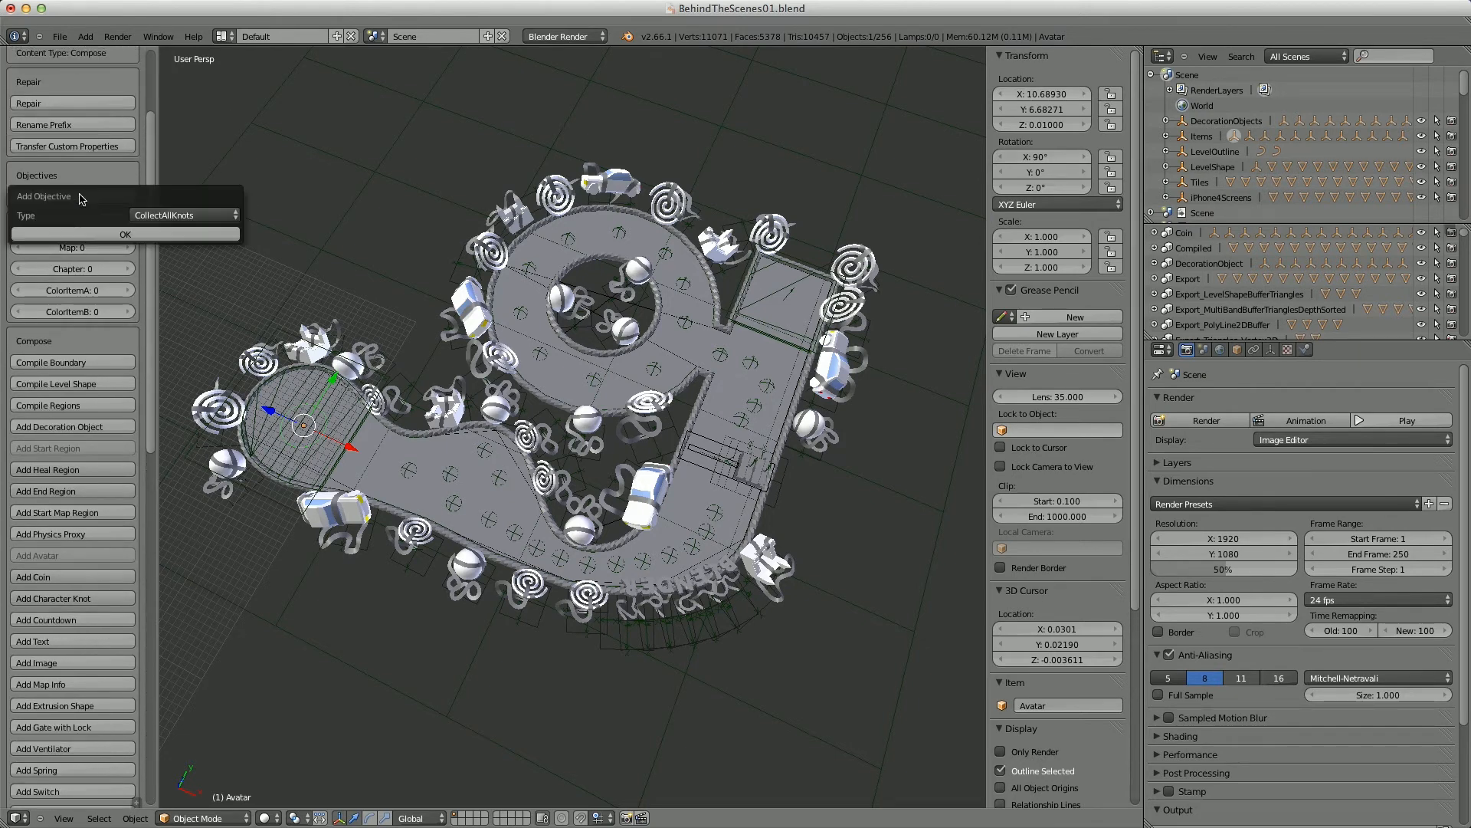
click(162, 216)
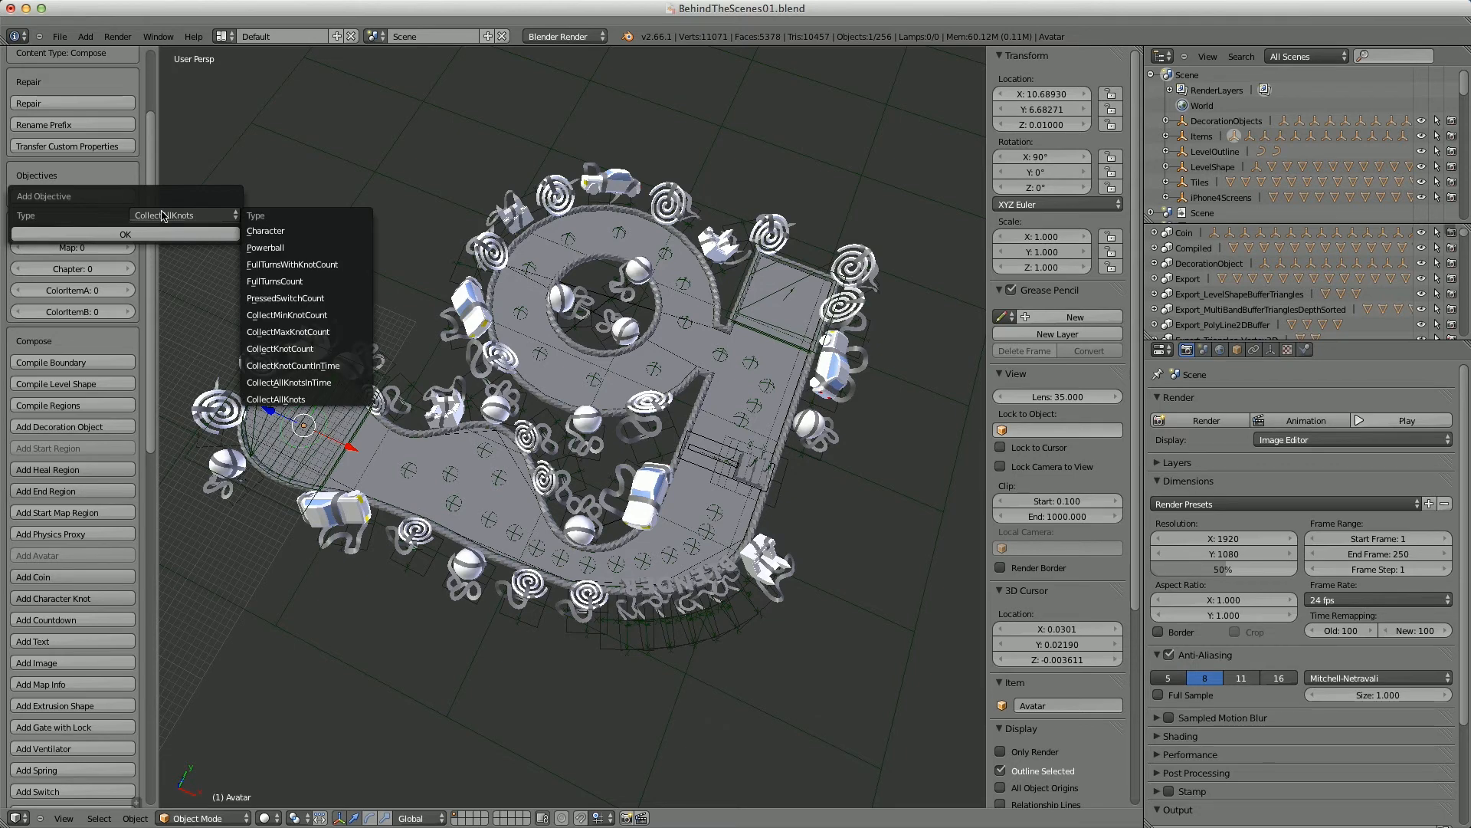
click(299, 317)
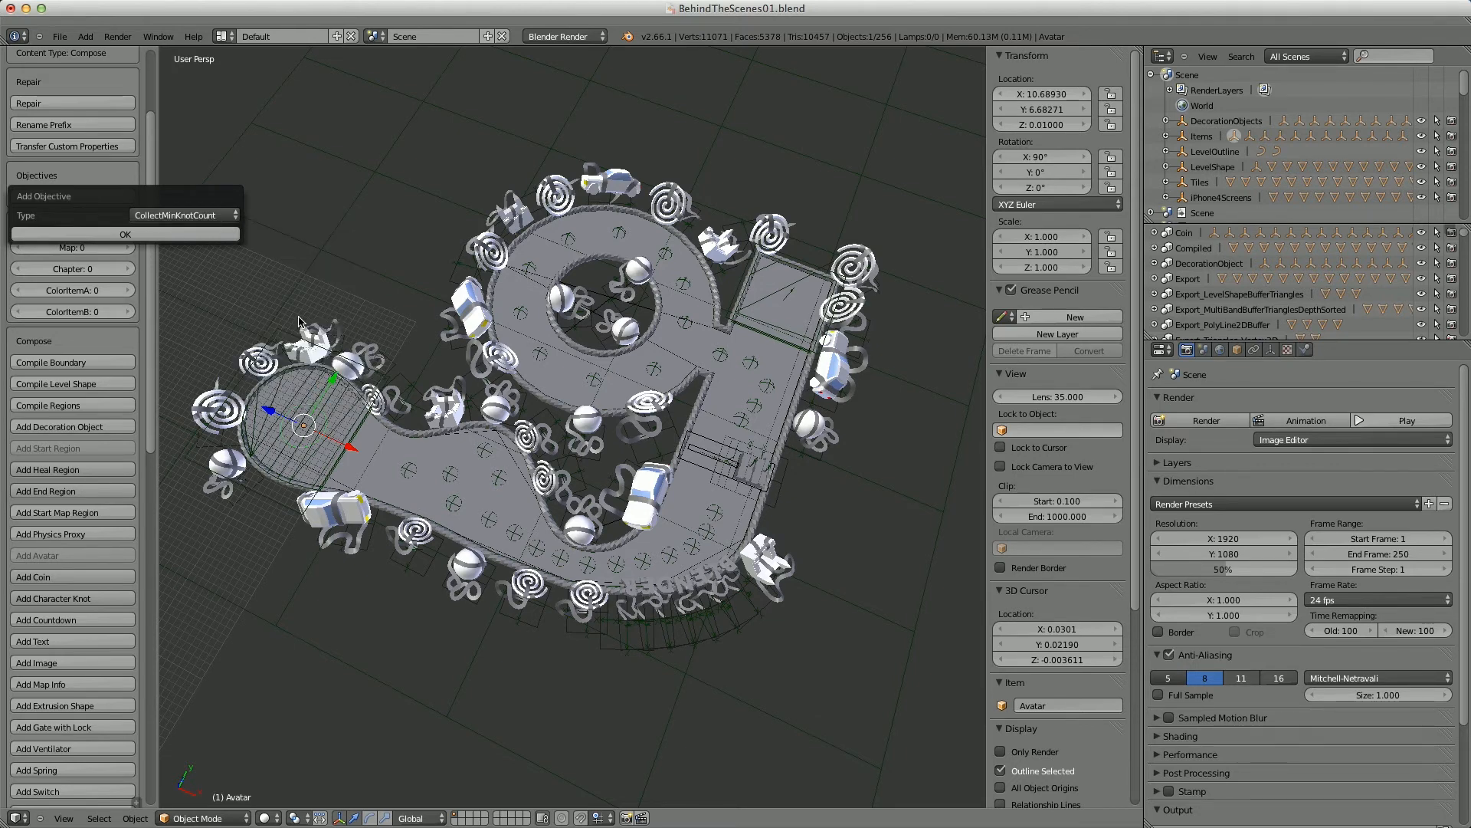
click(125, 234)
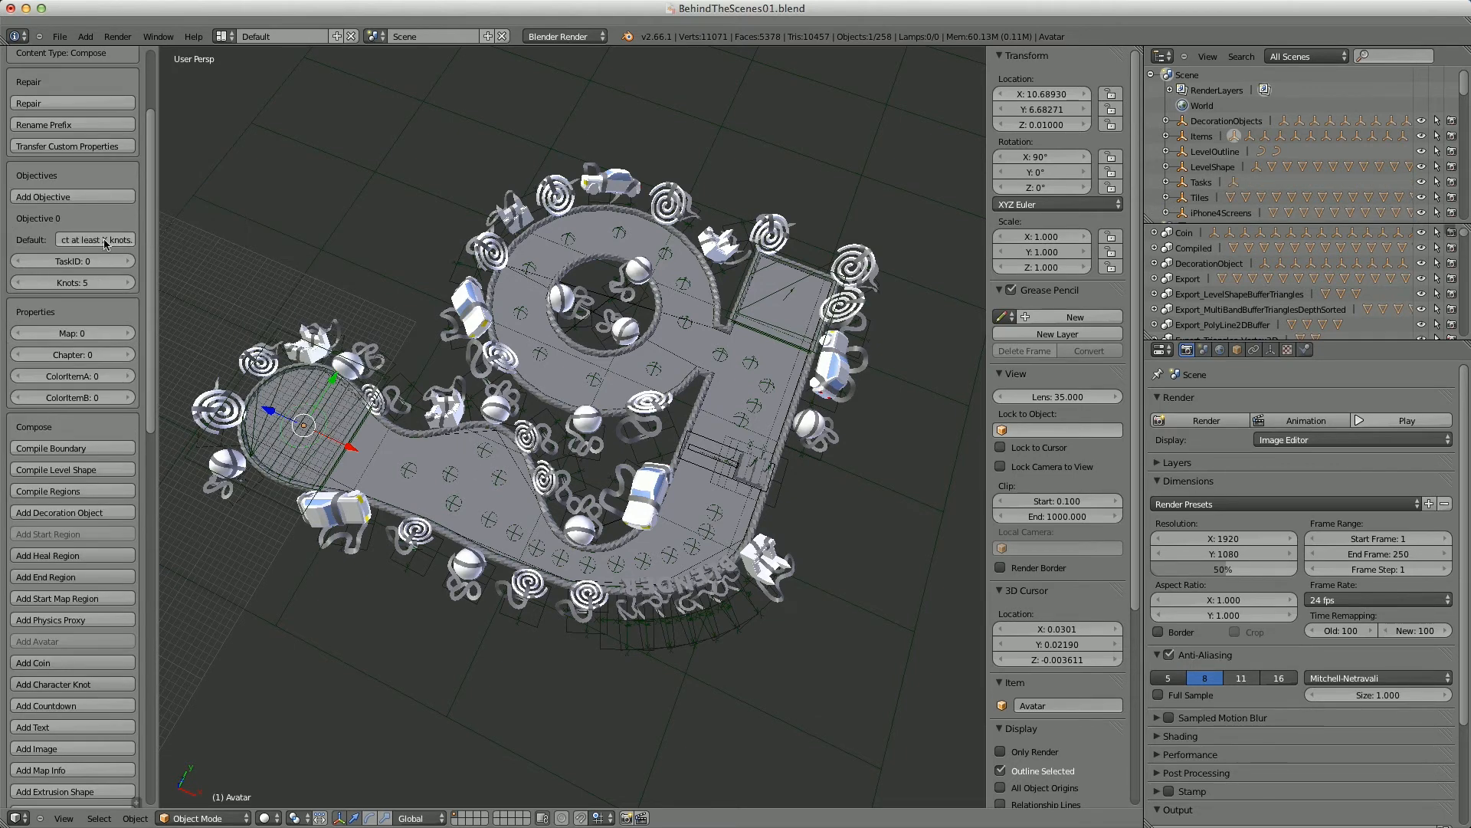
- Set the first objective's text to at least 15 knots, its TaskID to 1 and its Knots value to 15
click(104, 240)
click(104, 240)
drag(101, 240, 105, 240)
key(Return)
click(83, 283)
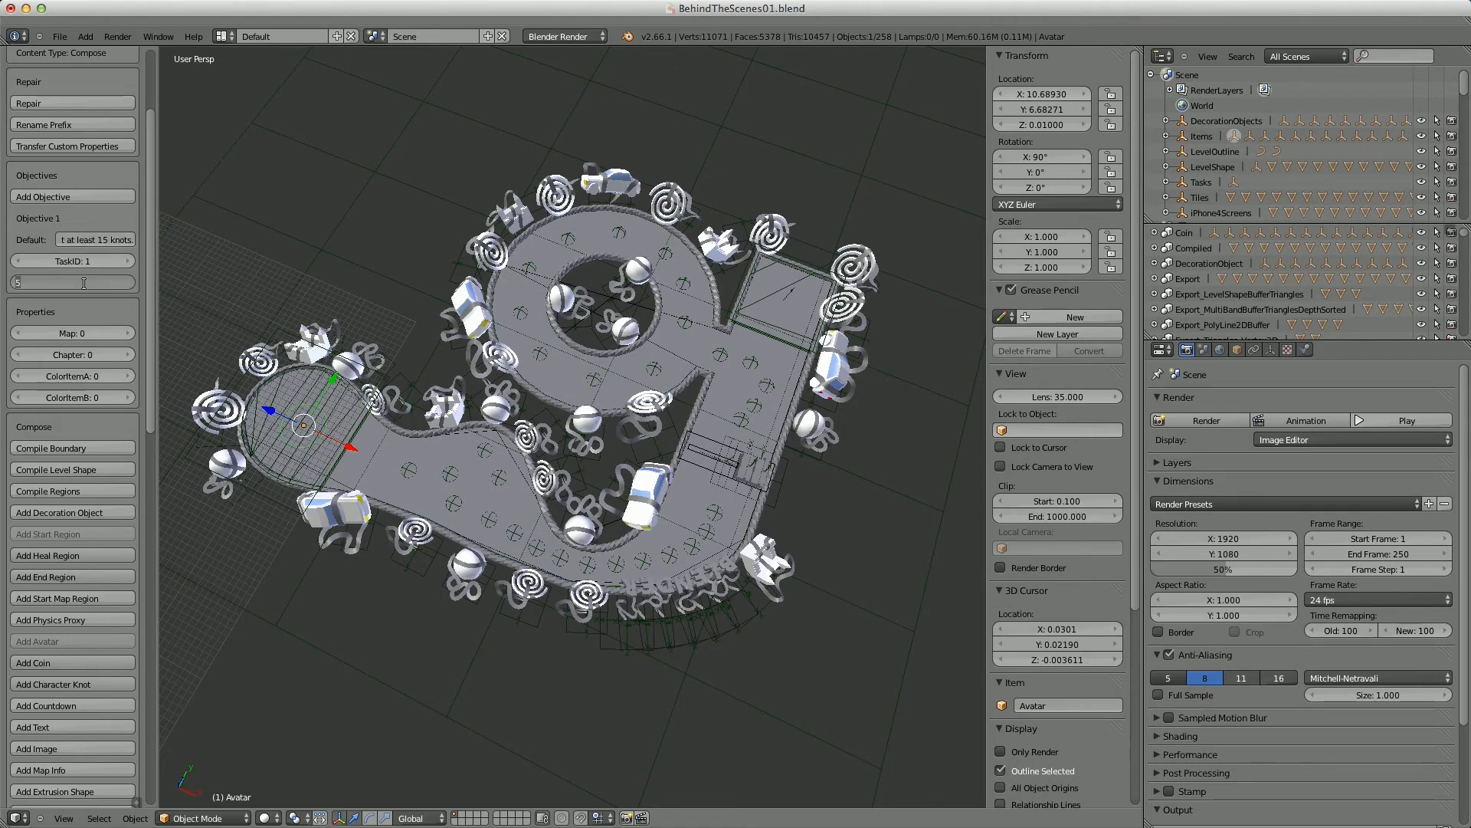
text(15)
key(Return)
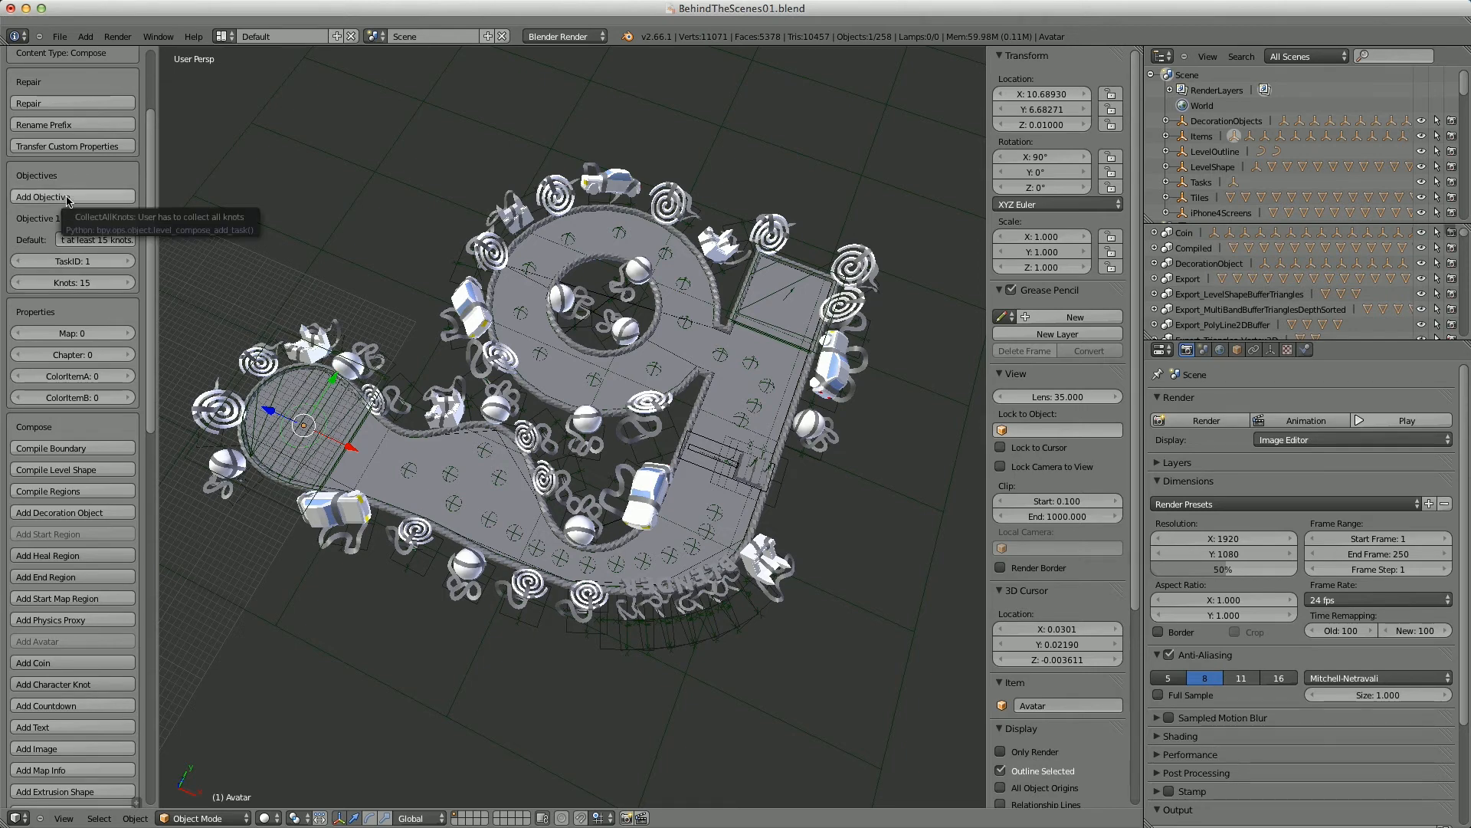
- Add a second level objective of type CollectMinKnotCount
click(75, 197)
click(156, 219)
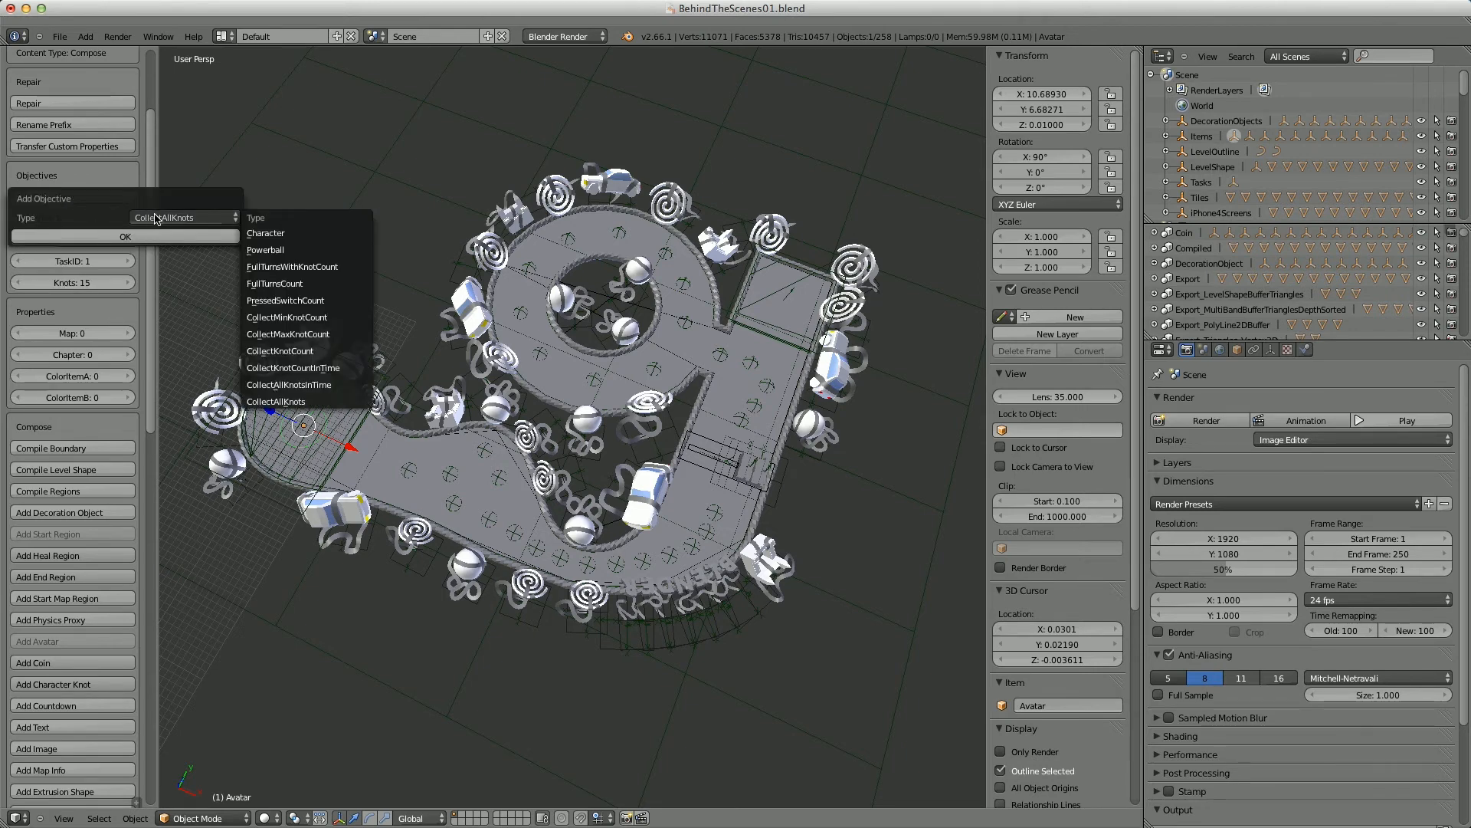
click(290, 317)
click(211, 239)
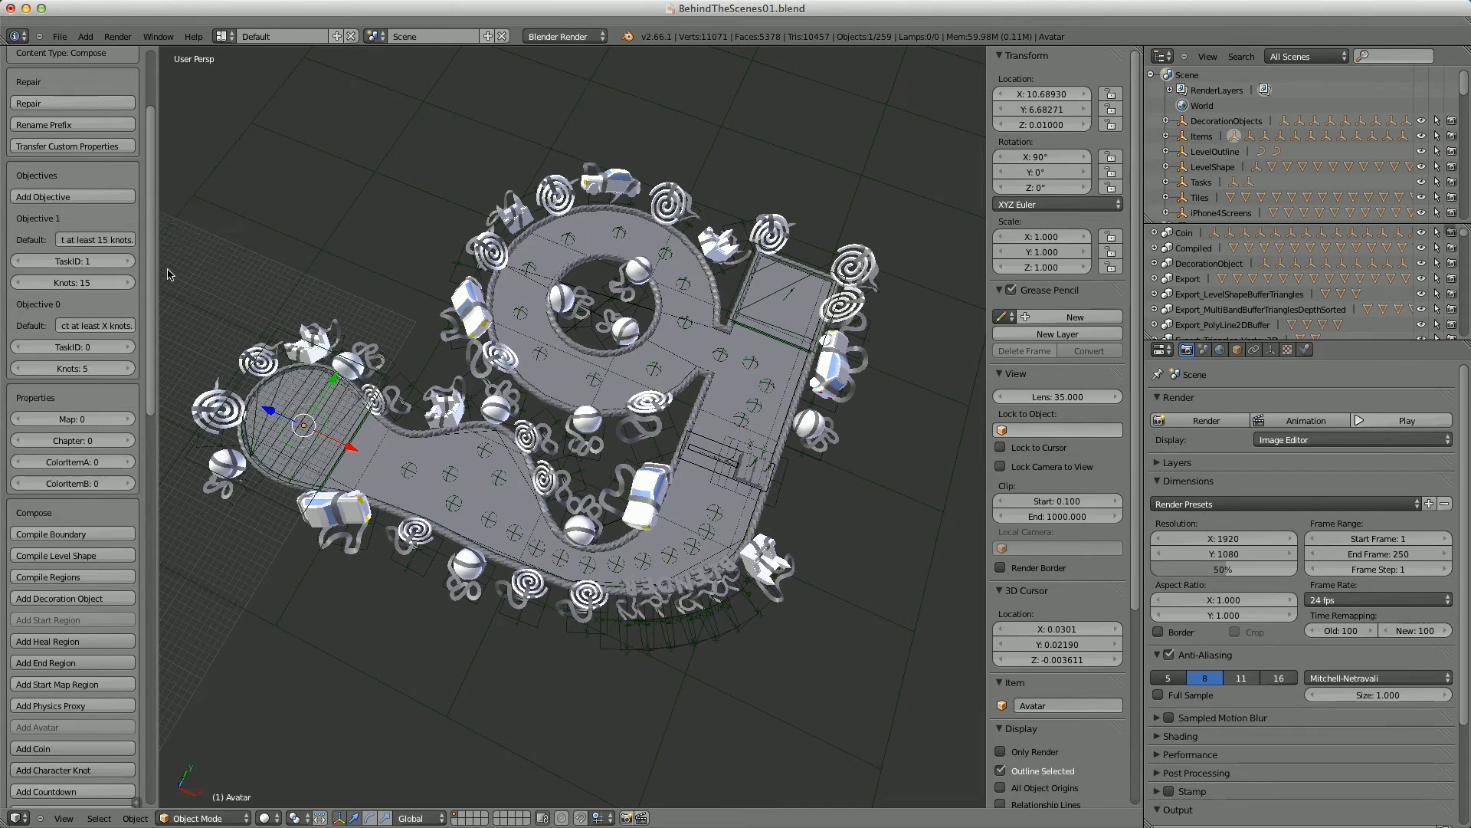
- Set the second objective's text to at least 20 knots, its TaskID to 2 and its Knots value to 20
click(100, 326)
key(Return)
click(130, 347)
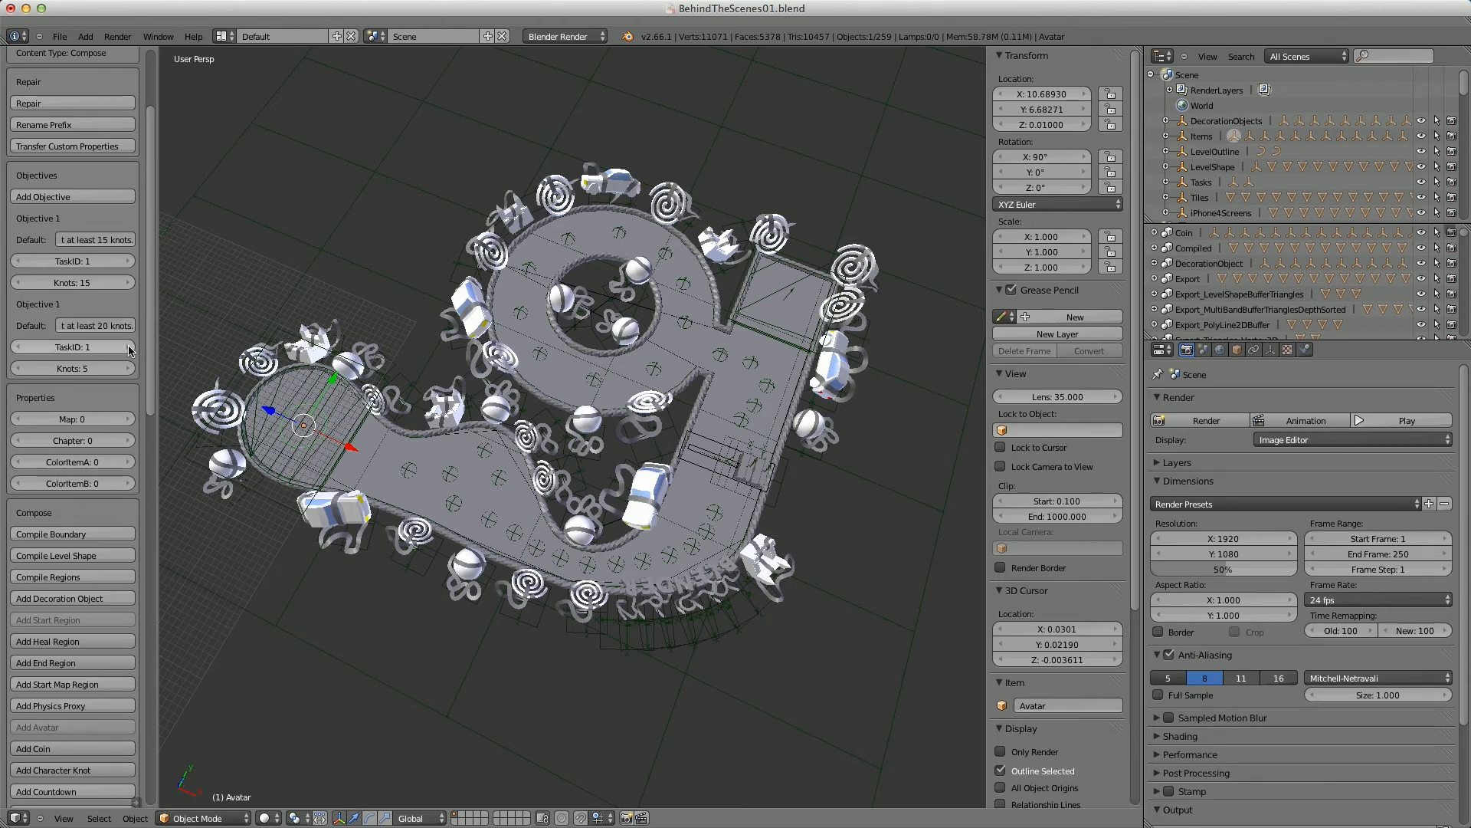
click(128, 346)
click(91, 369)
text(2)
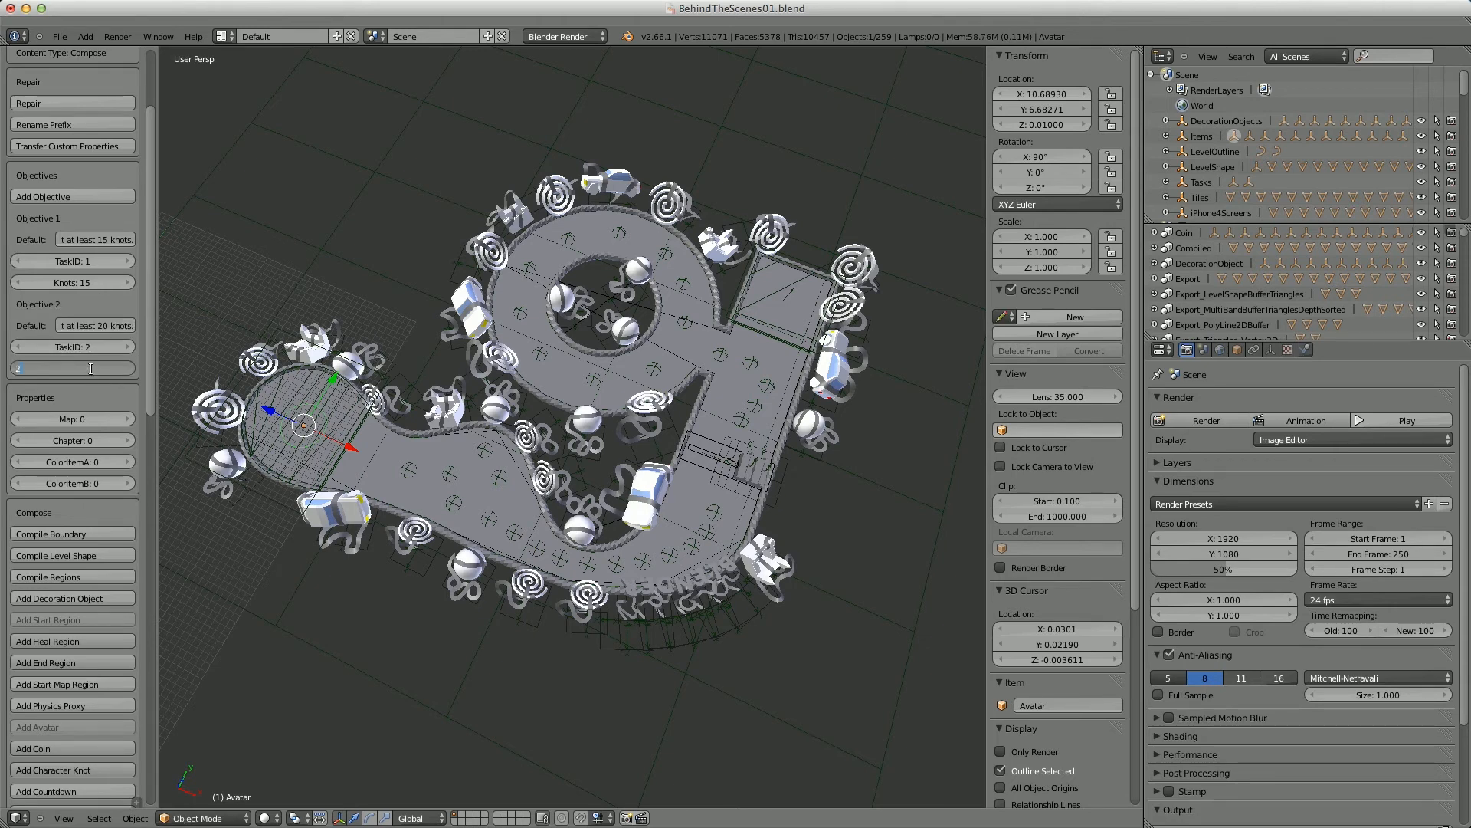
text(0)
key(Return)
- Add a third level objective of type CollectAllKnots and set its TaskID to 3
click(77, 196)
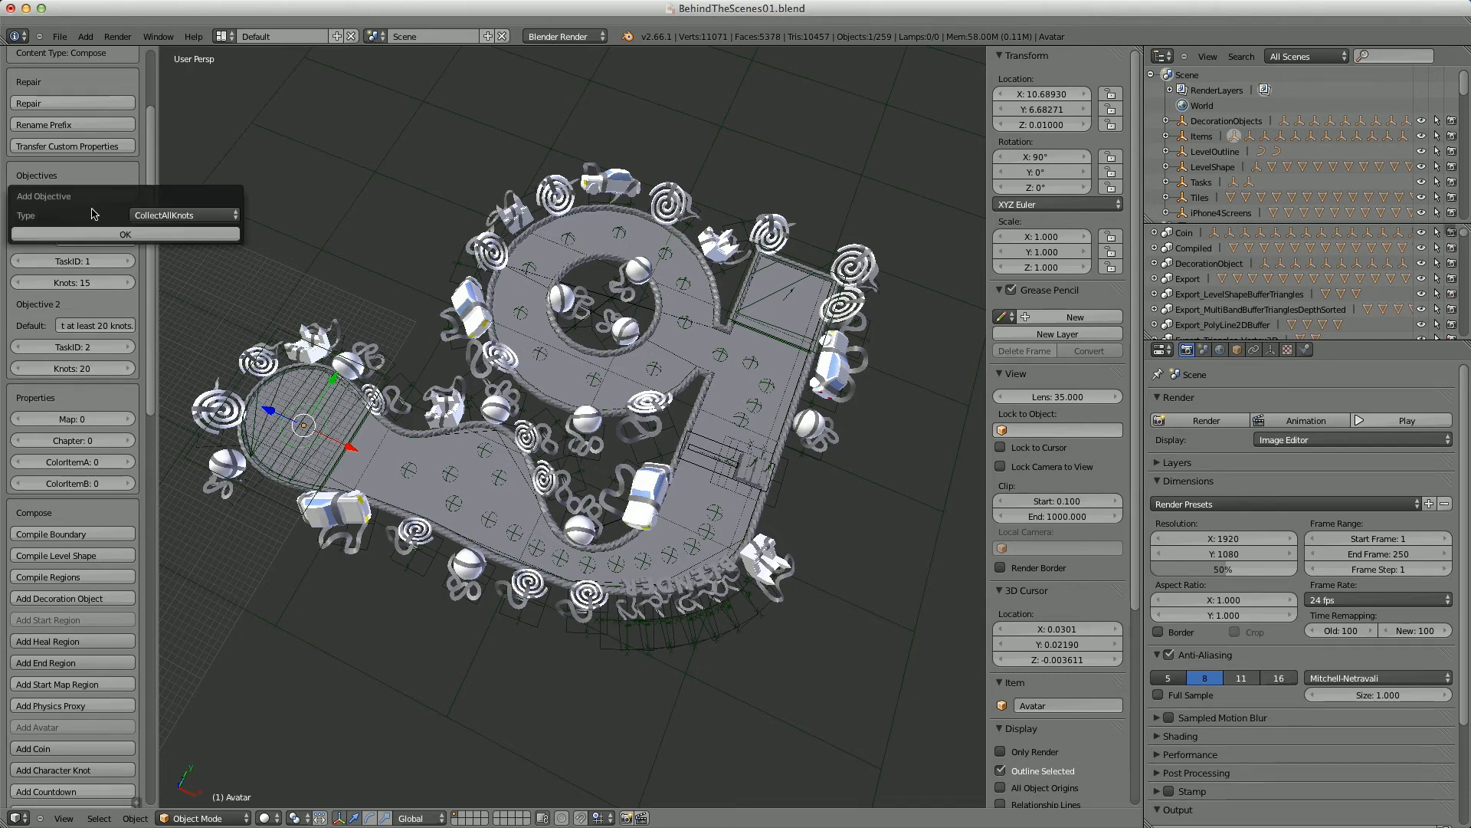
click(183, 216)
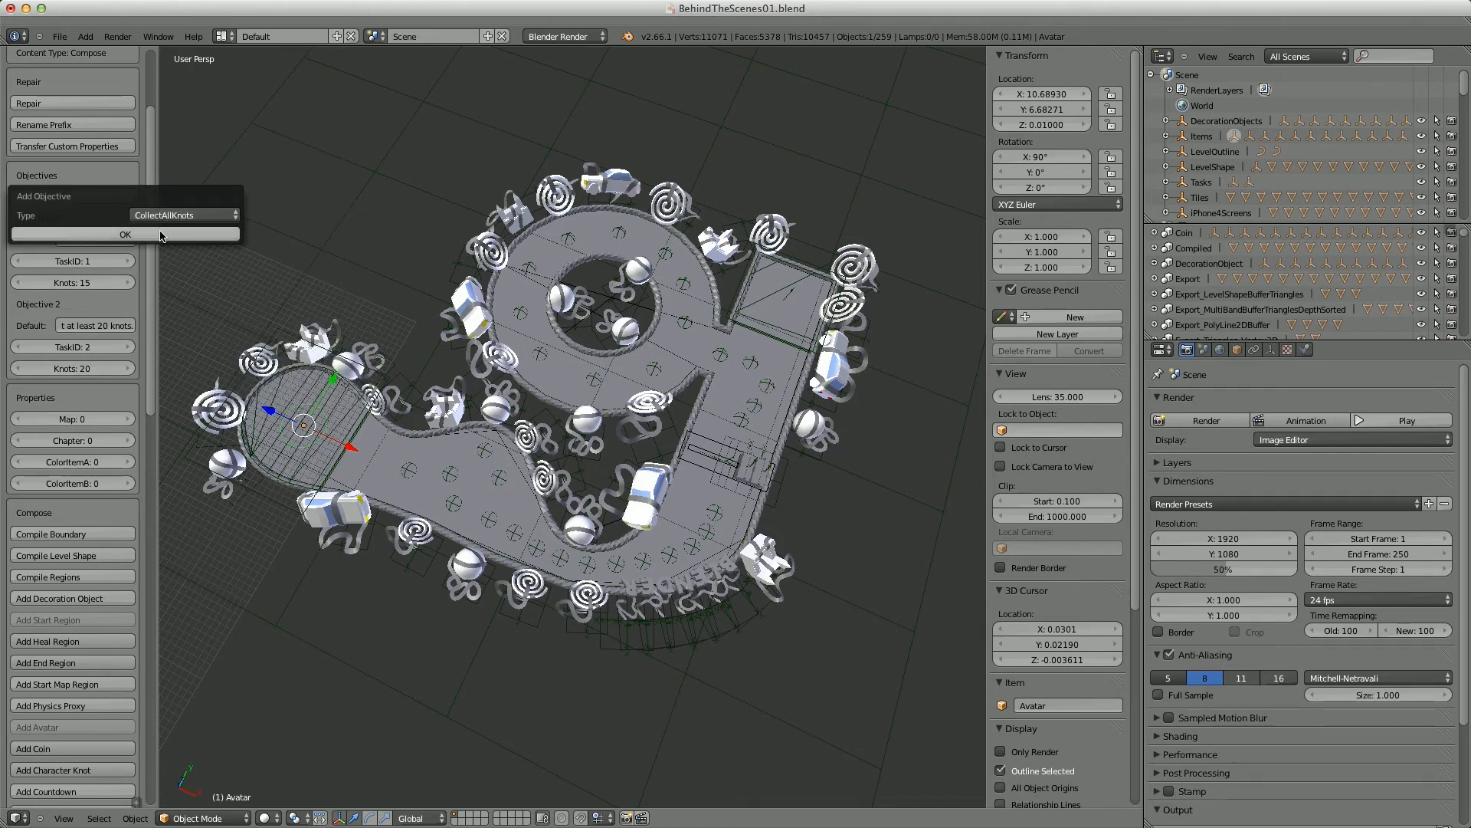
click(161, 235)
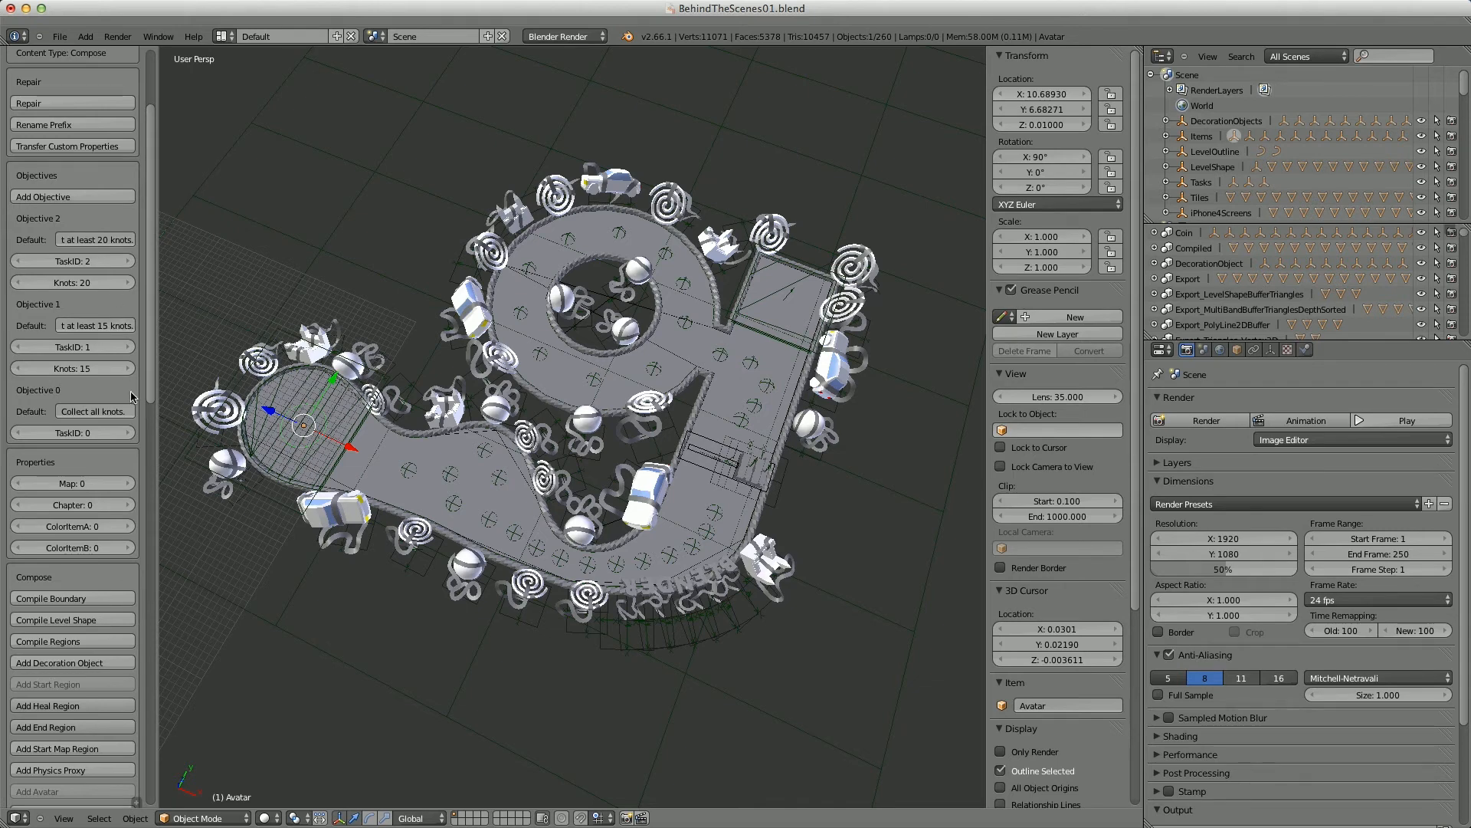
click(131, 433)
click(131, 433)
middle_drag(391, 469, 453, 473)
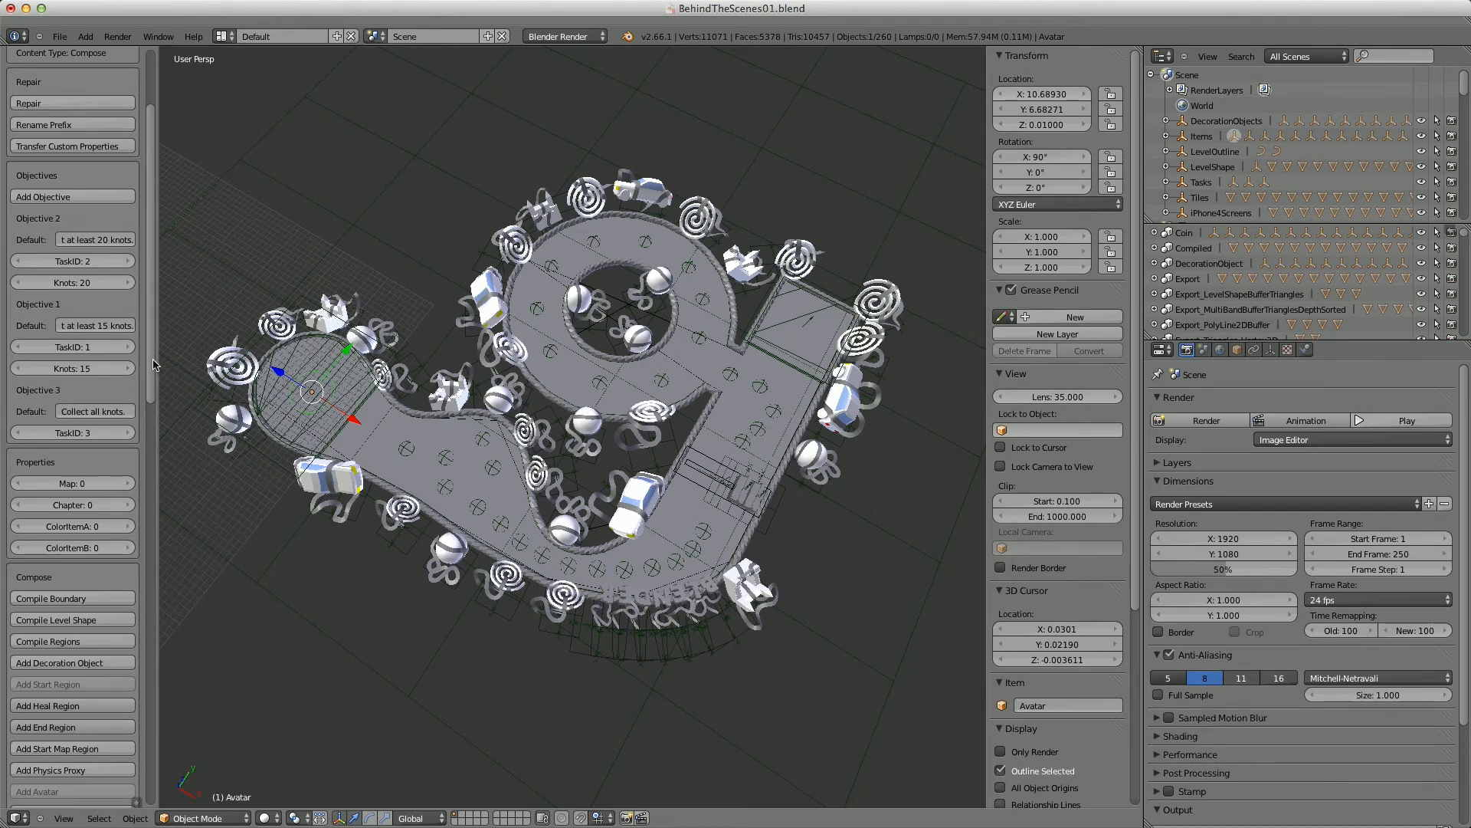
drag(153, 364, 157, 725)
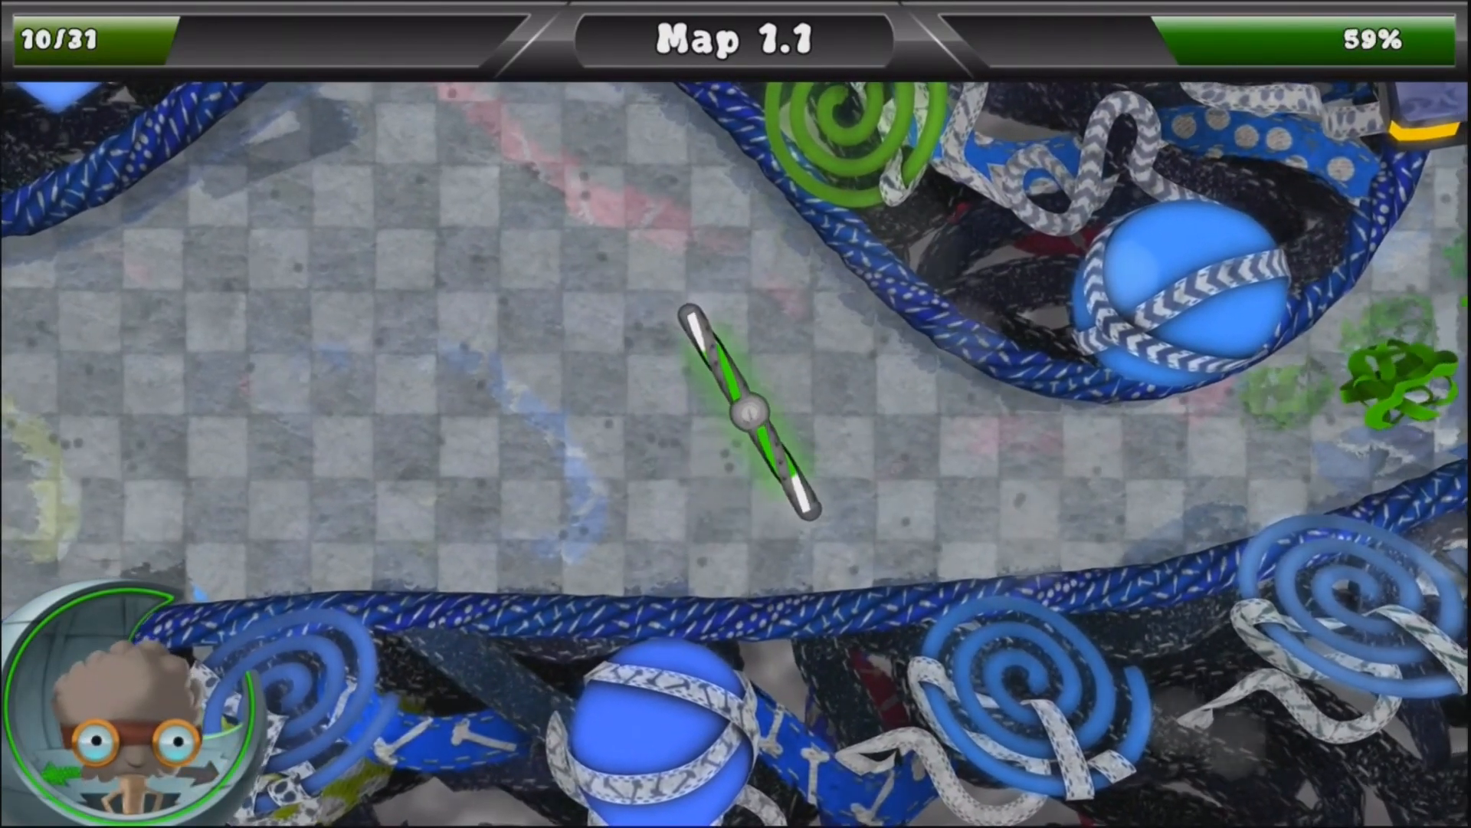
key(Right)
key(Up)
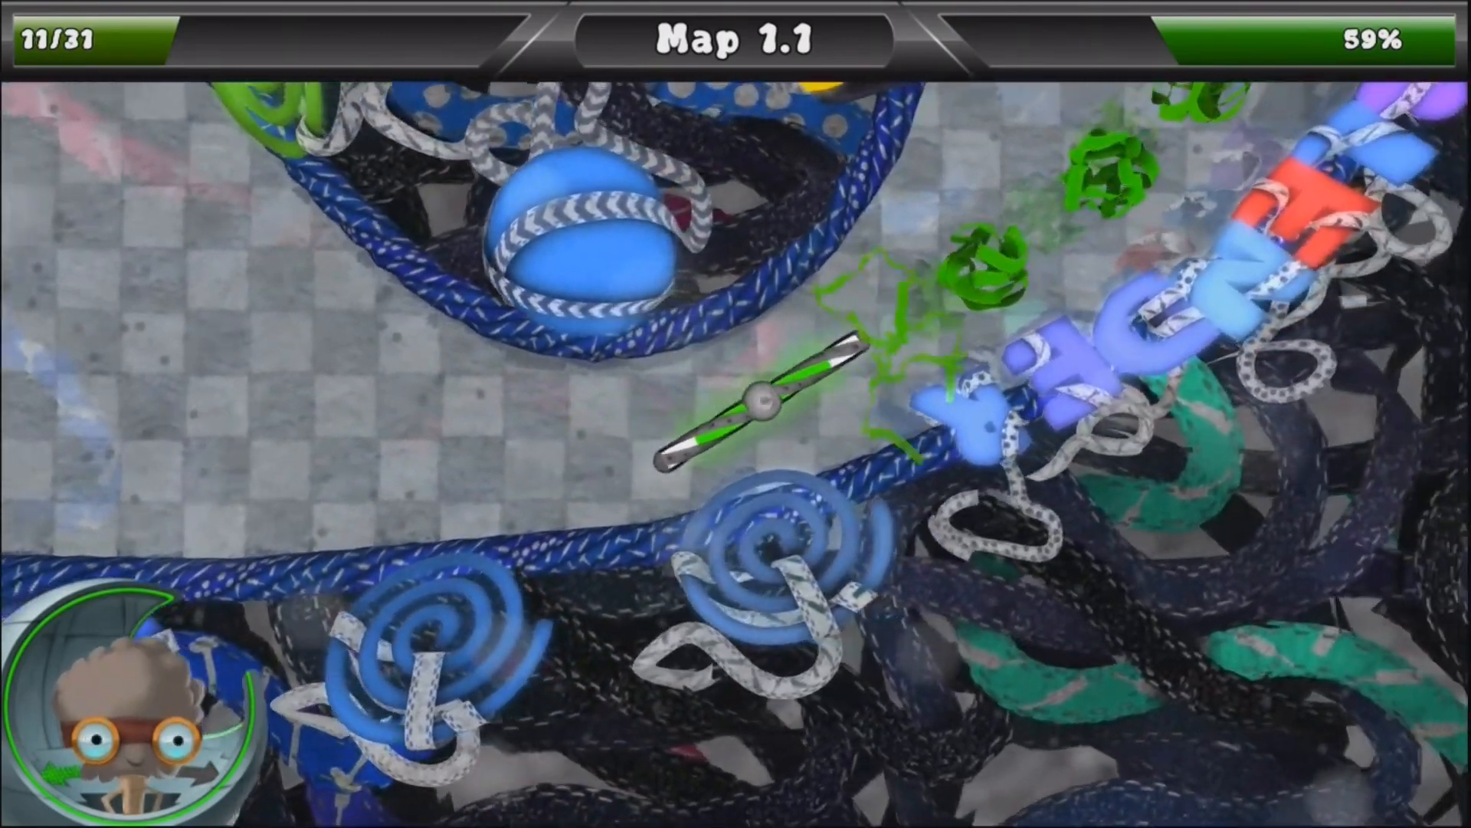
key(Up)
key(Right)
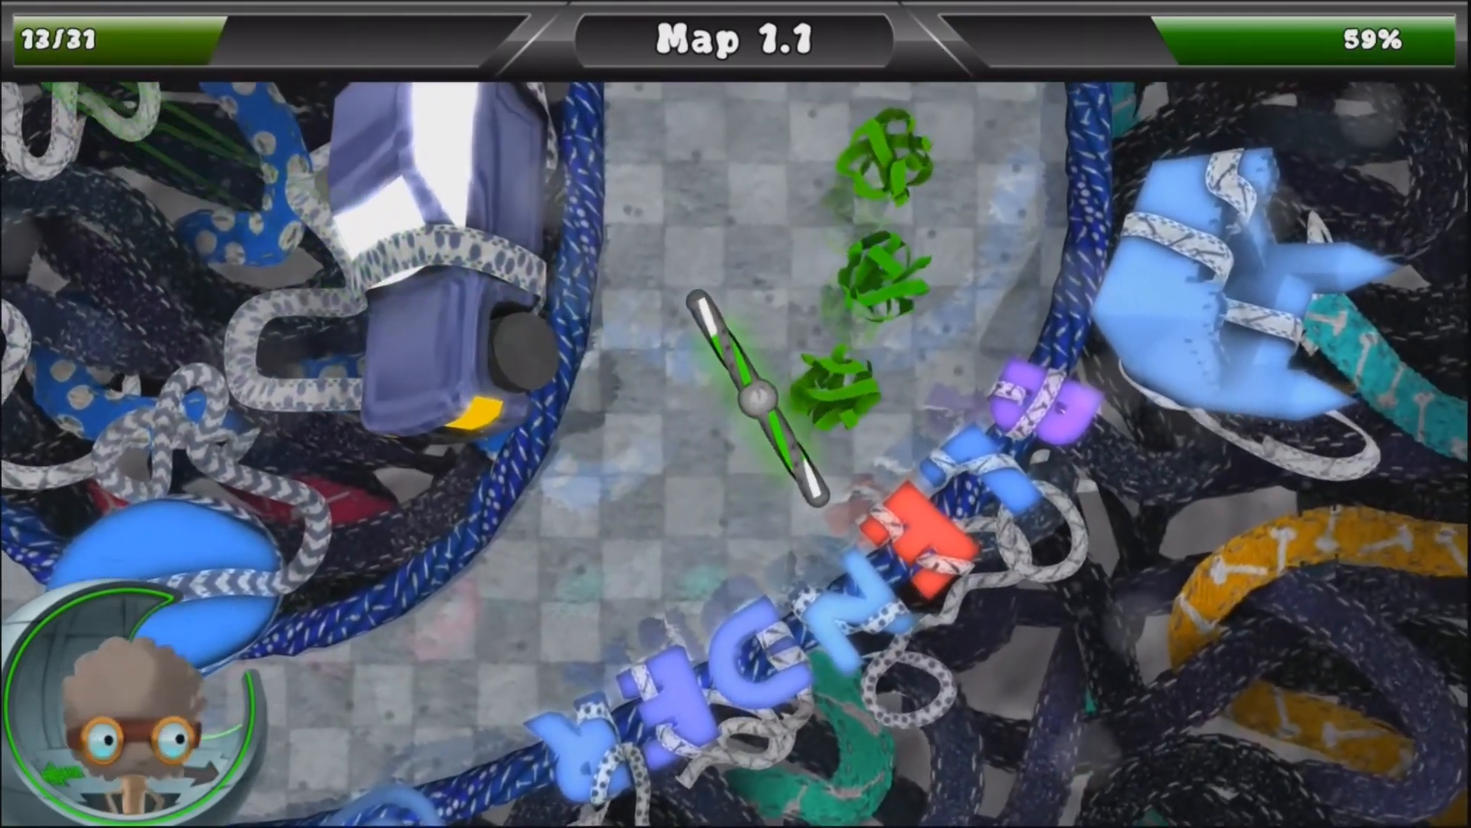
key(Left)
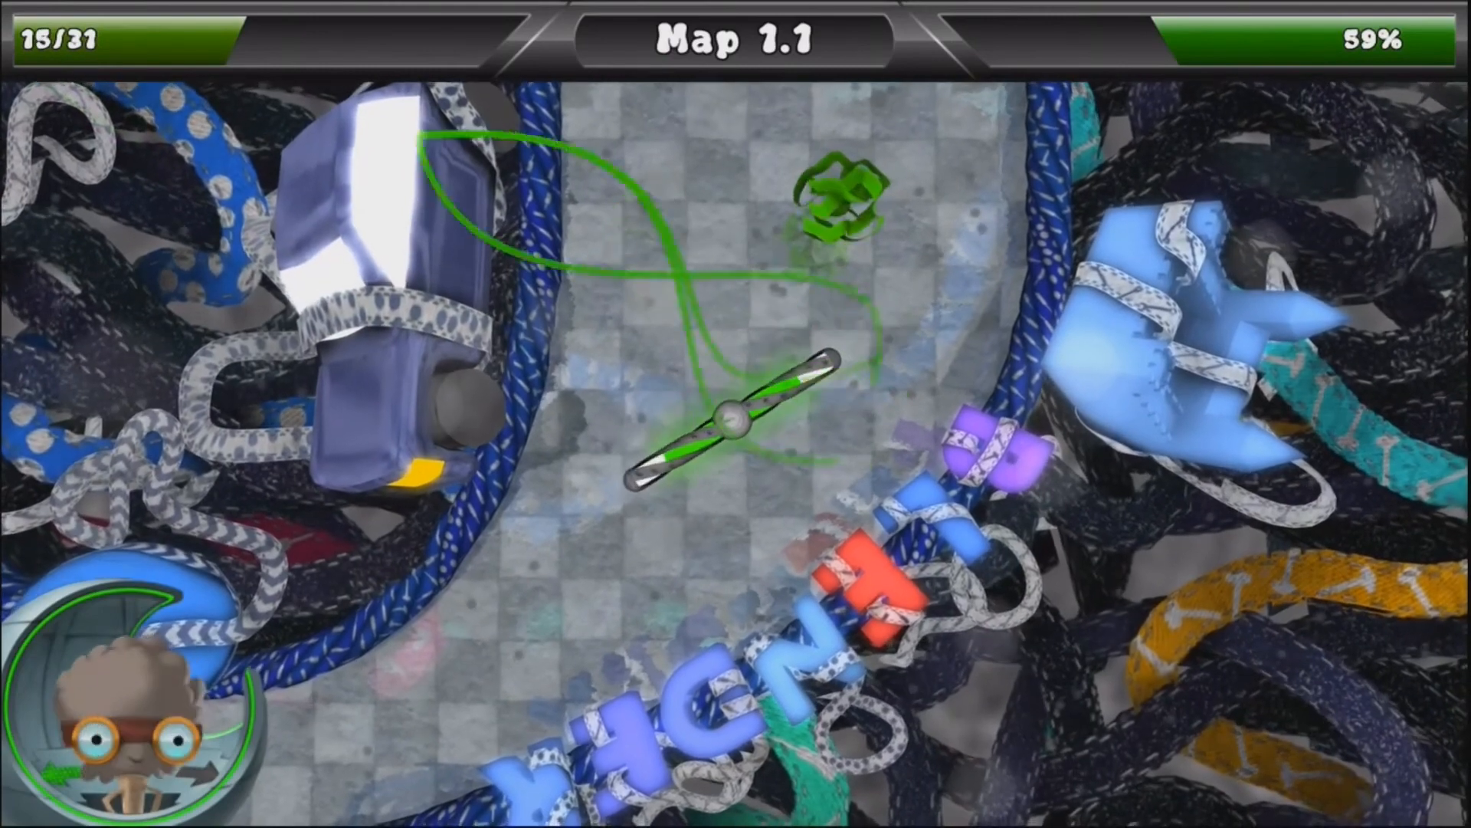
key(Down)
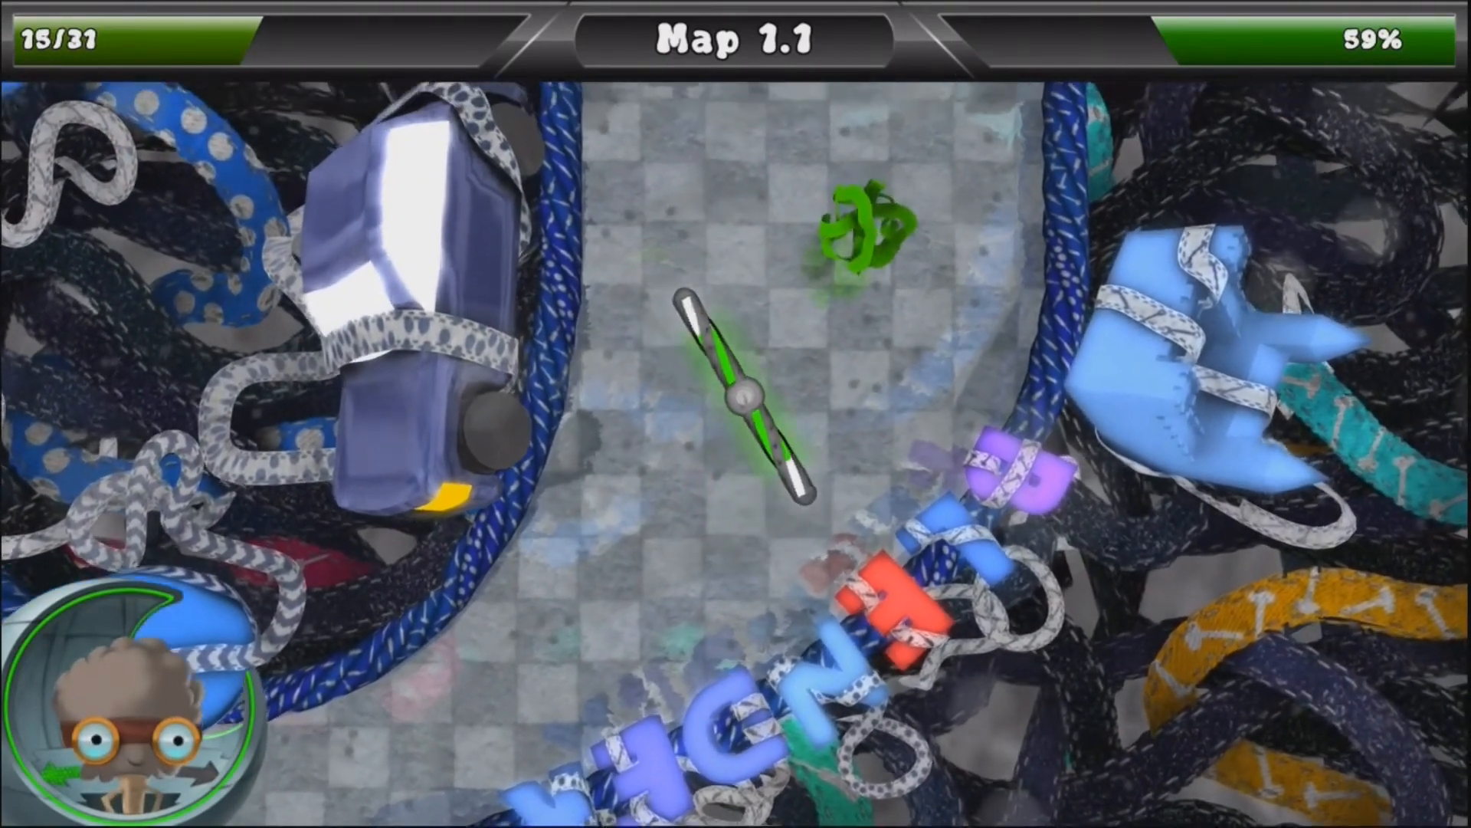
key(Up)
key(Left)
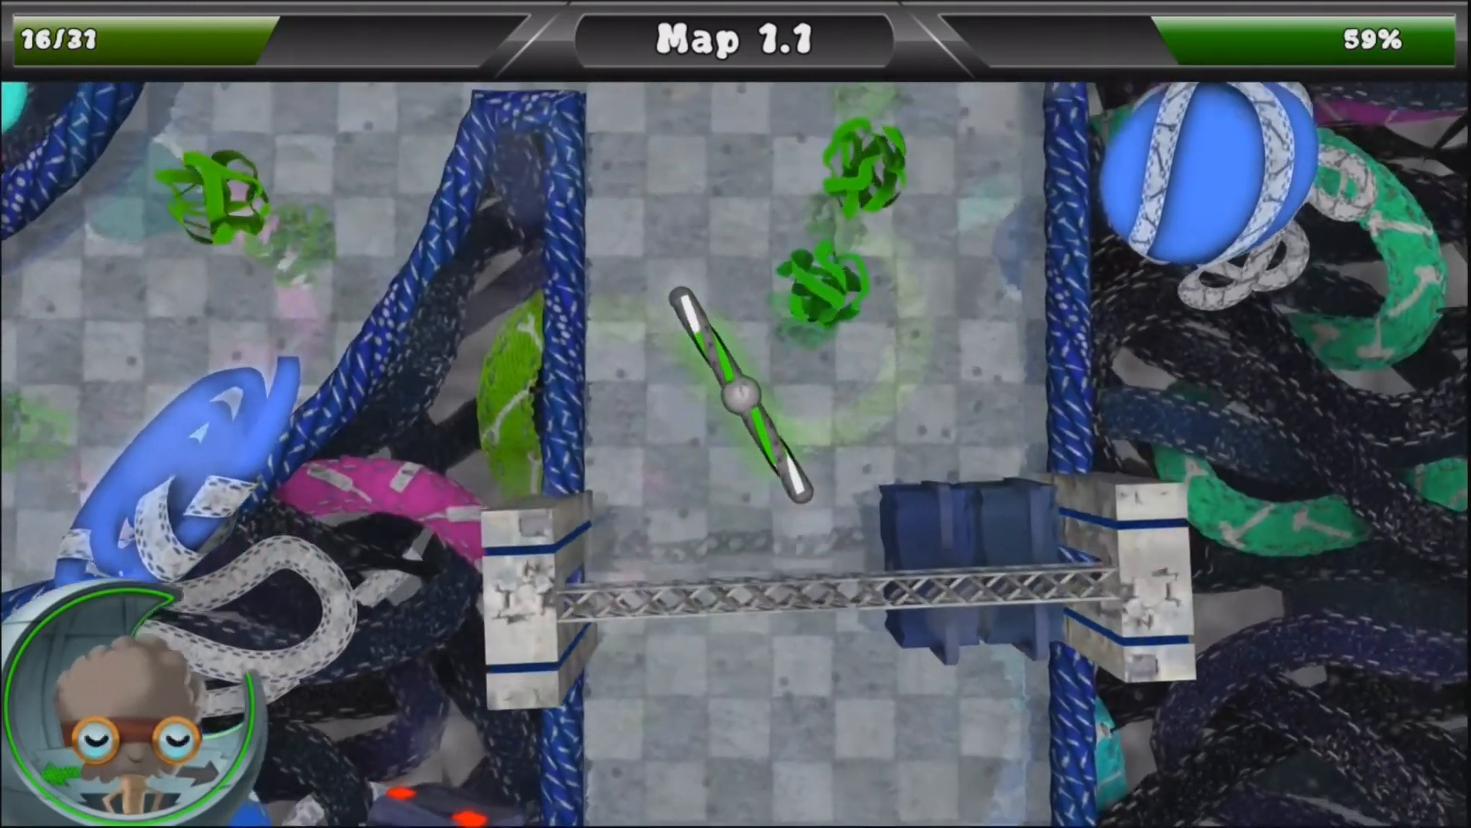
key(Up)
key(Right)
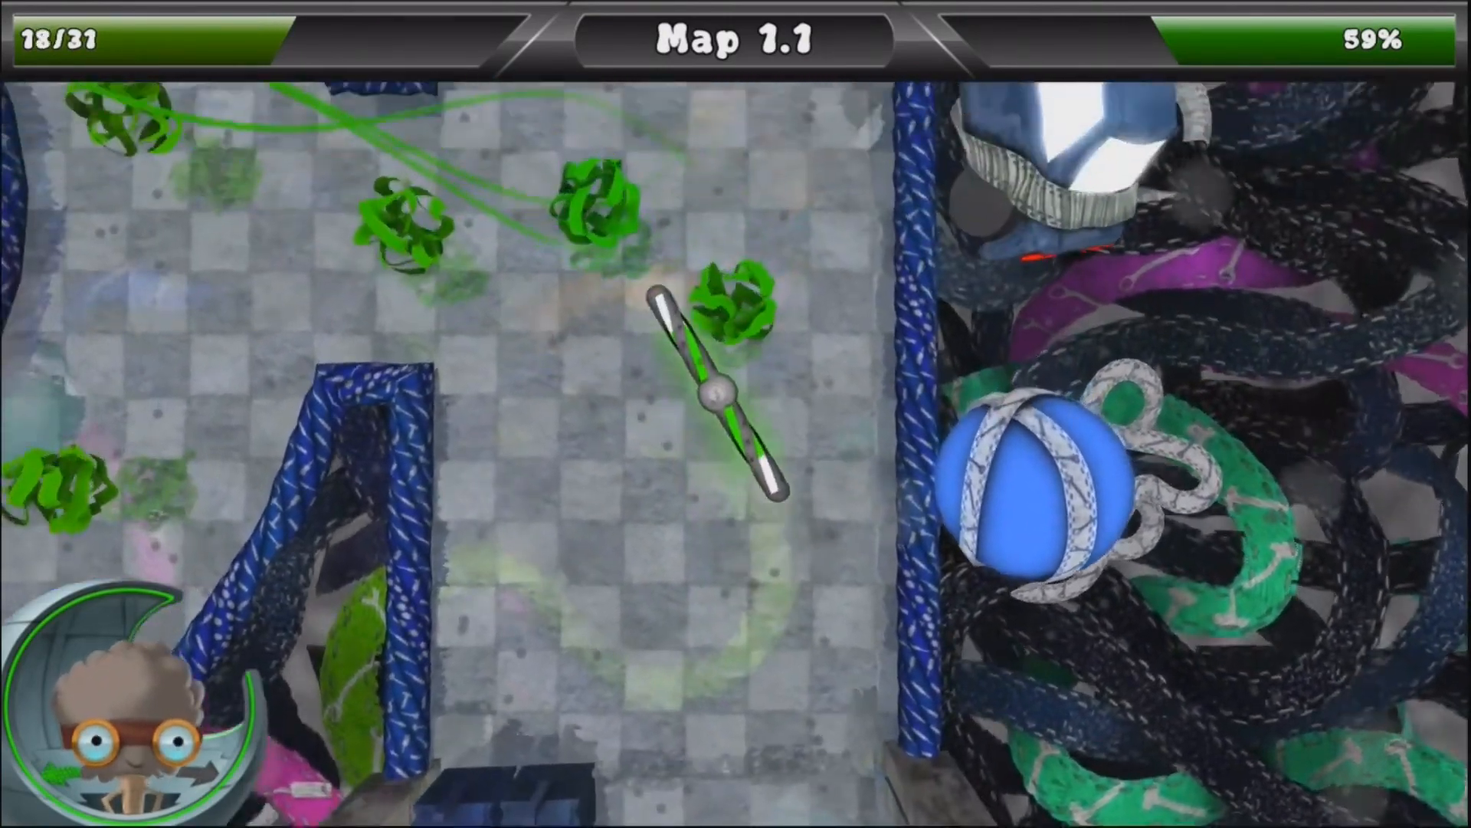
key(Up)
key(Left)
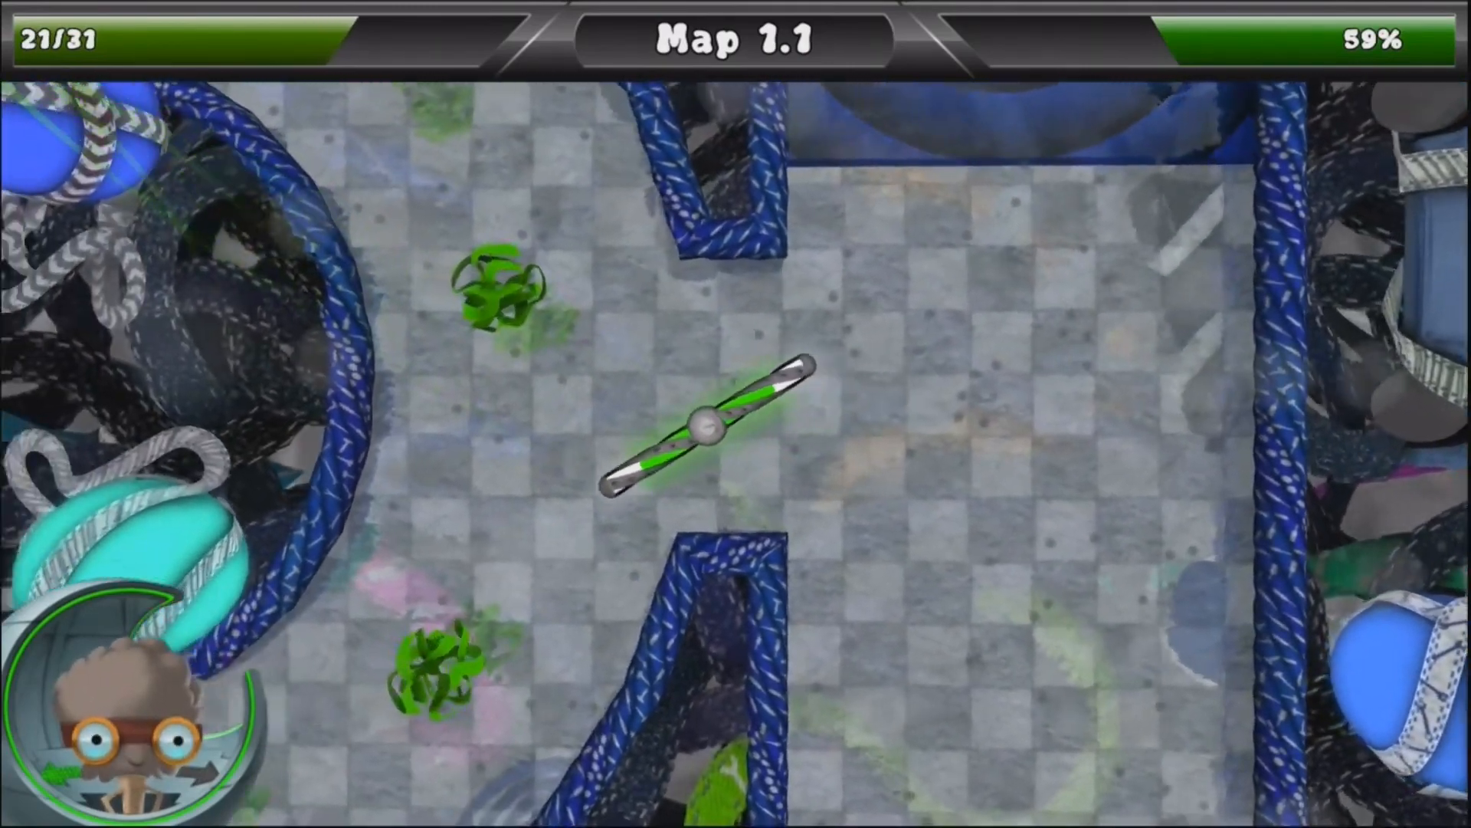
key(Up)
key(Left)
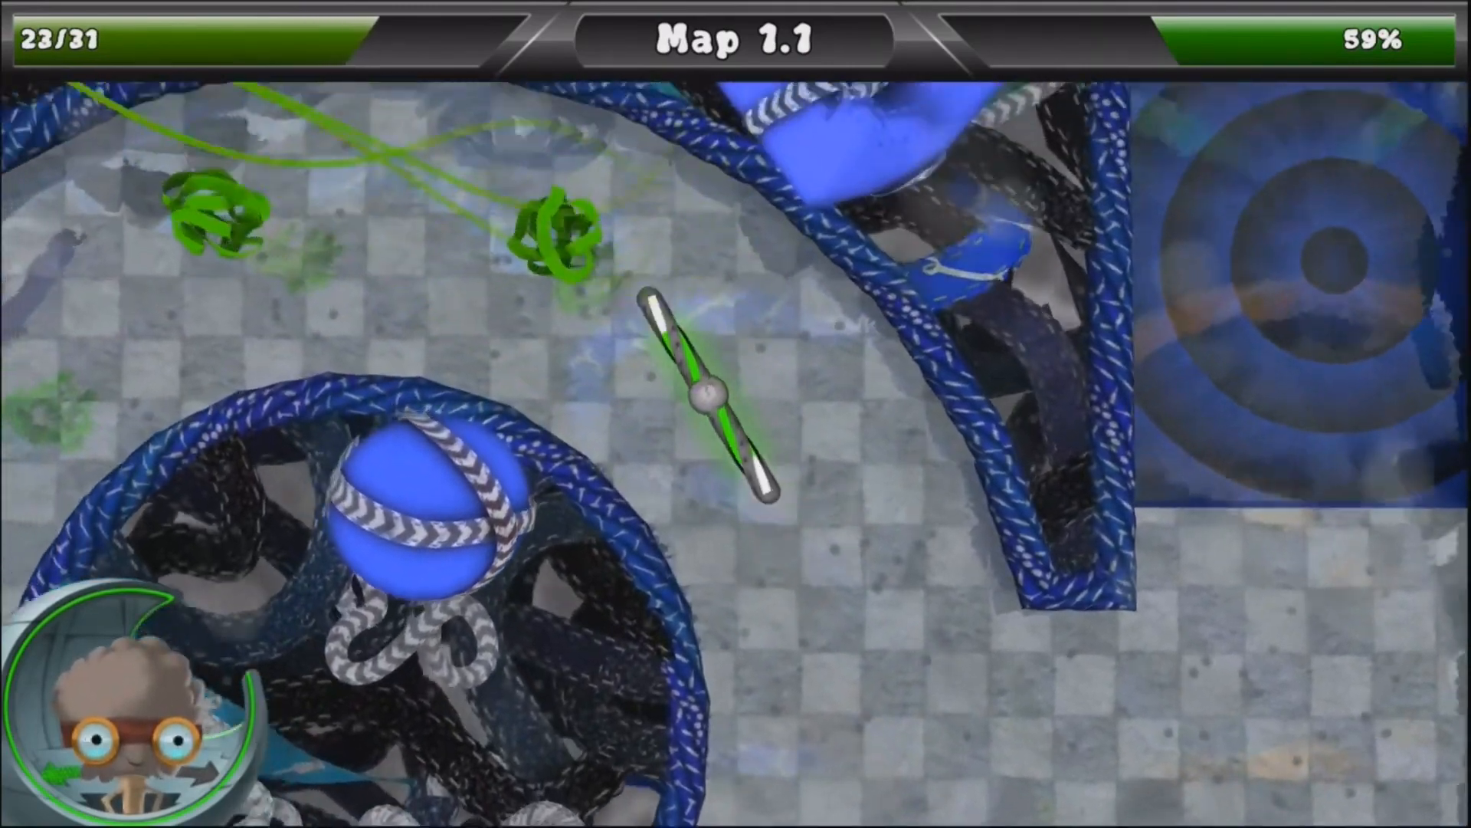
key(Down)
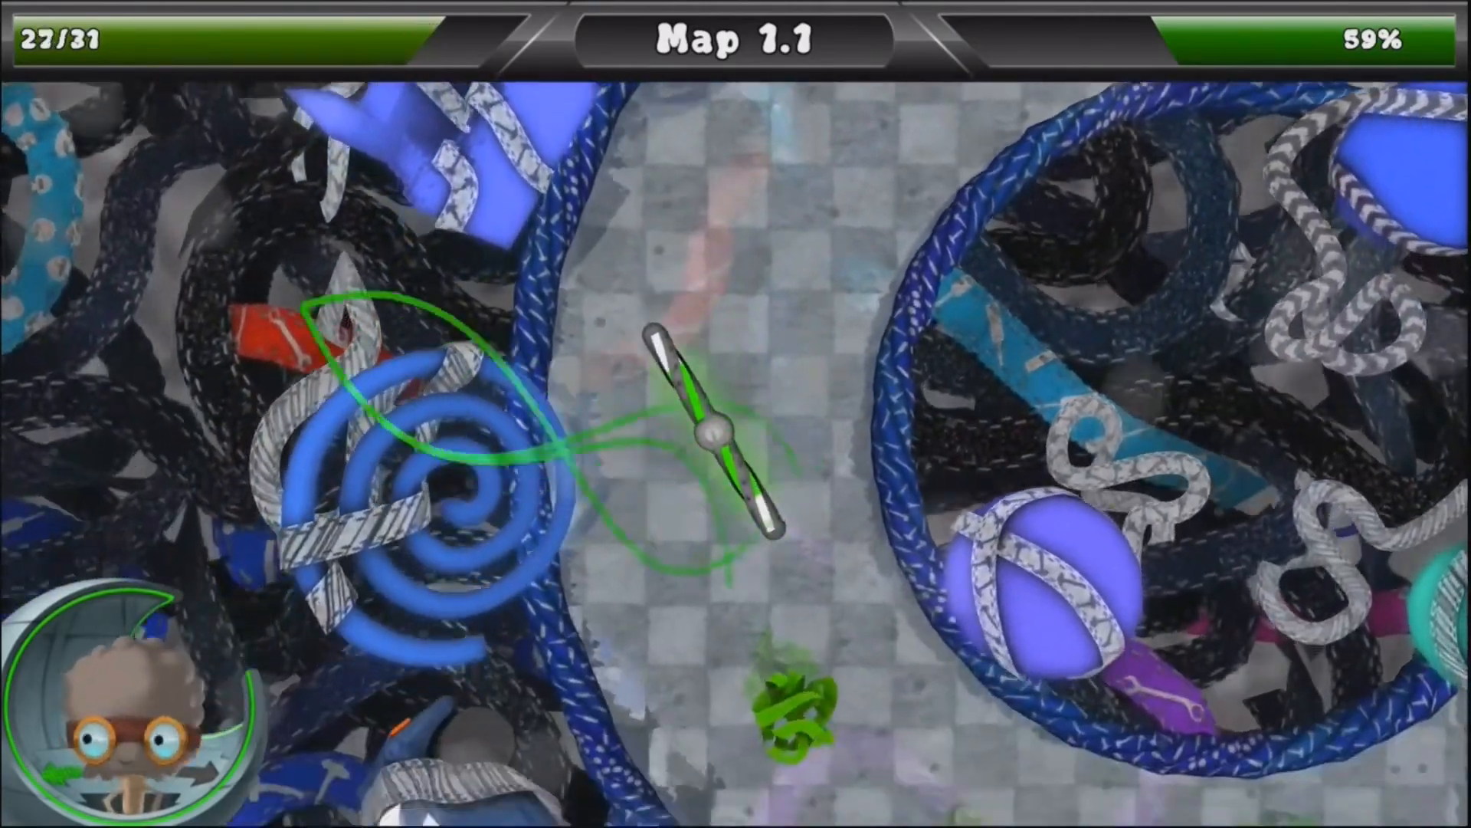
key(Right)
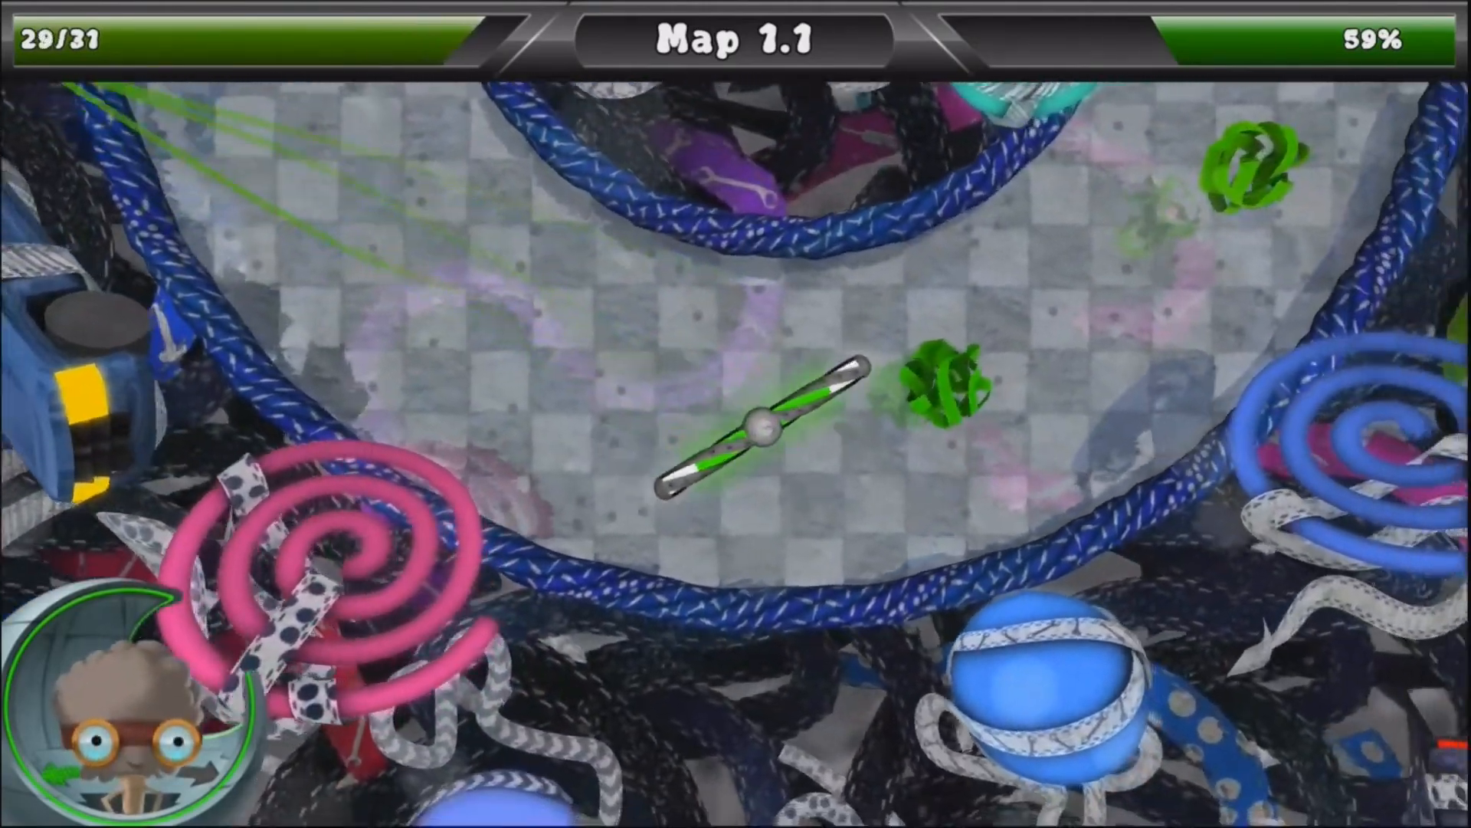
key(Left)
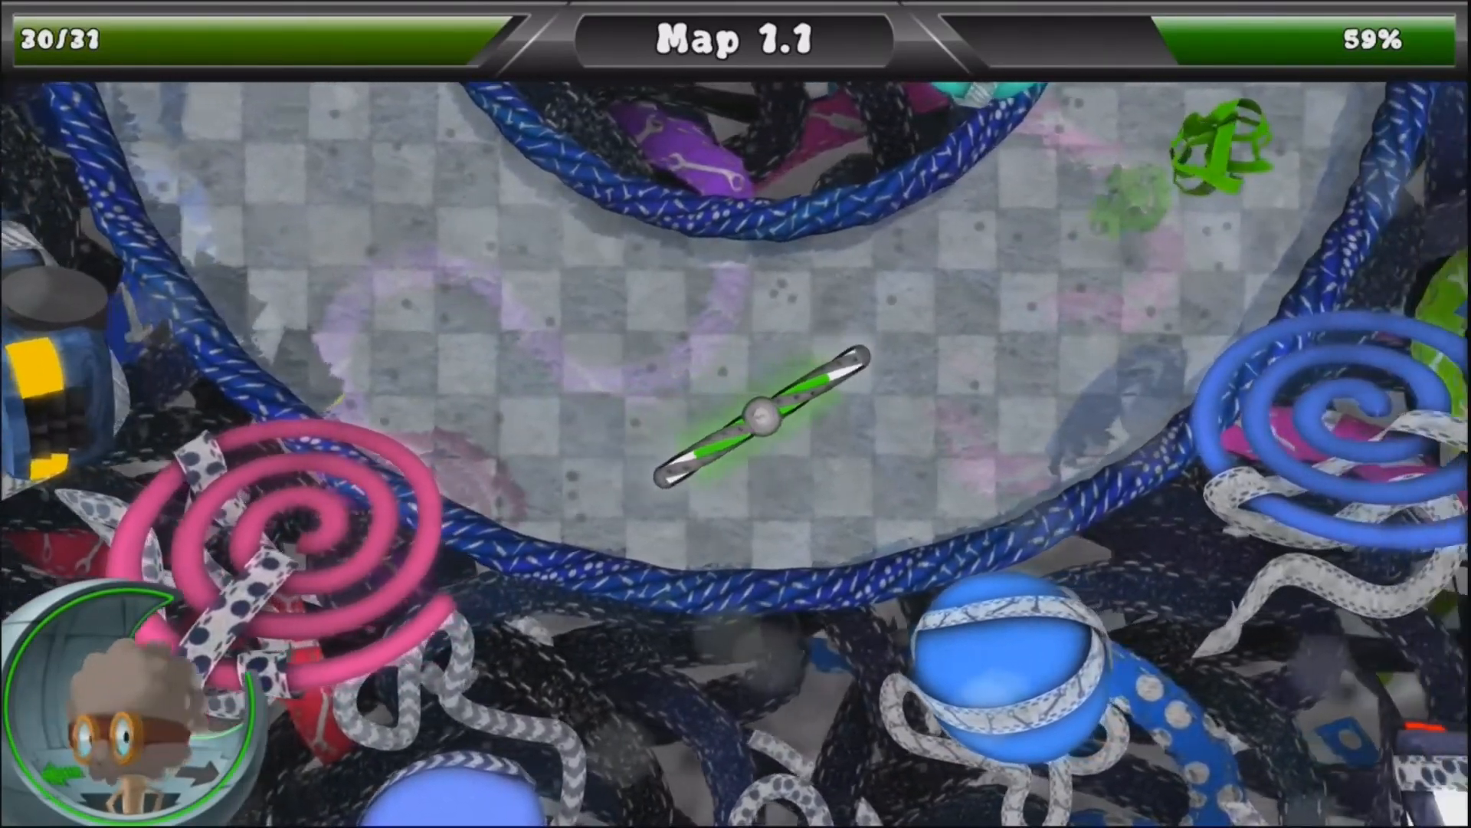
key(Right)
key(Up)
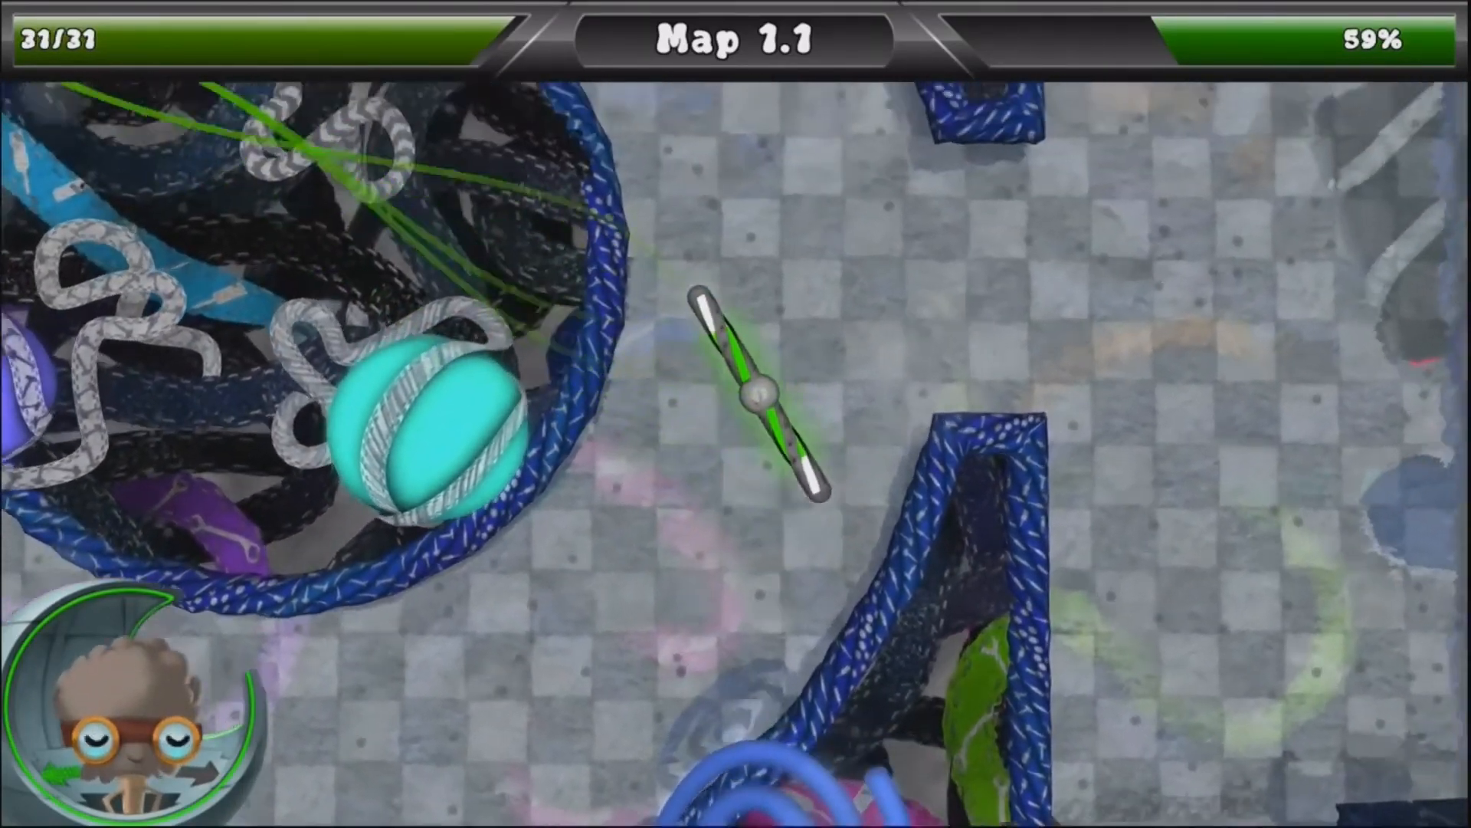